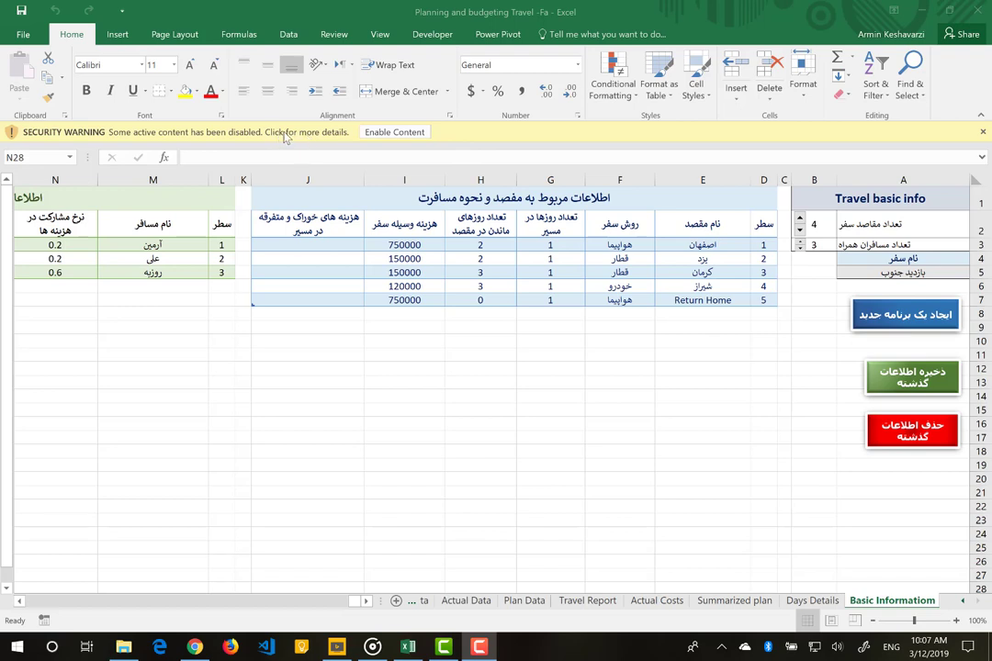
- Enable the workbook's macros and active content, then review the destinations table
{"action": "left_click", "coordinate": [407, 133]}
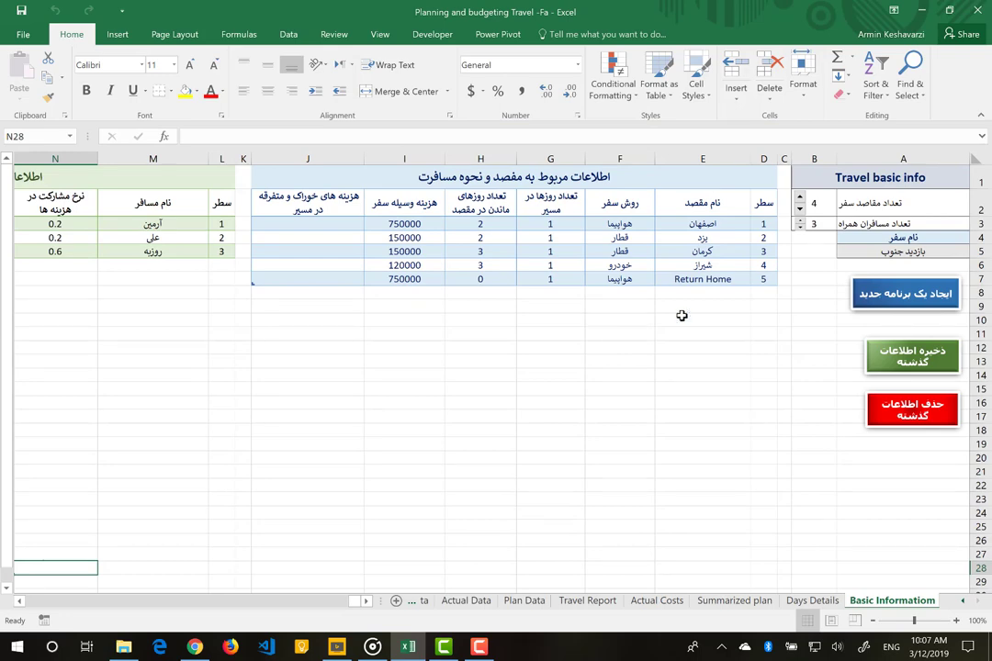
{"action": "scroll", "coordinate": [614, 303], "scroll_direction": "left", "scroll_amount": 2}
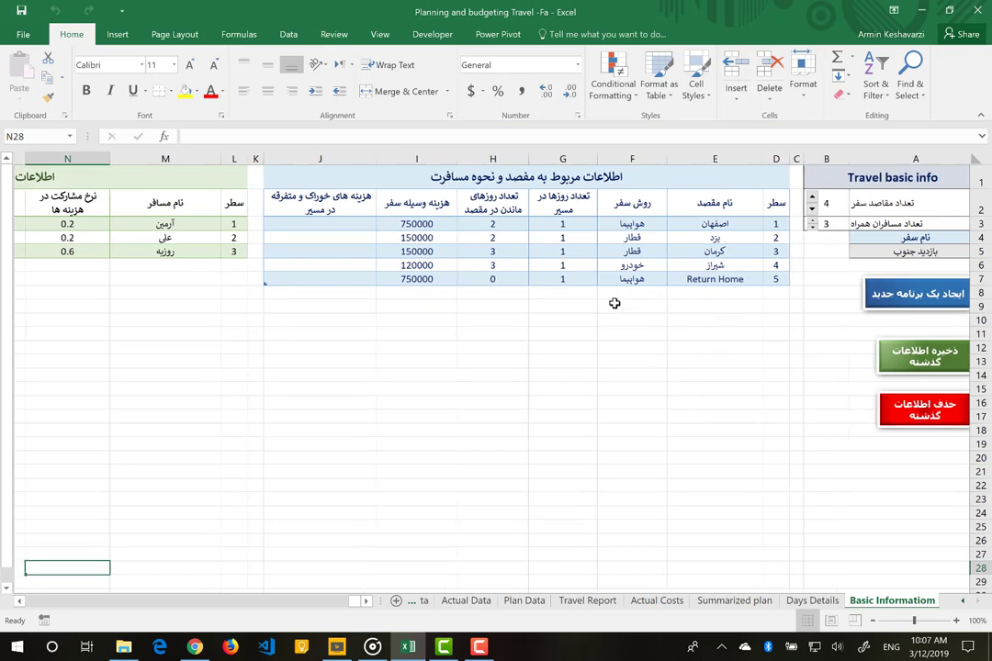
{"action": "scroll", "coordinate": [615, 303], "scroll_direction": "right", "scroll_amount": 2}
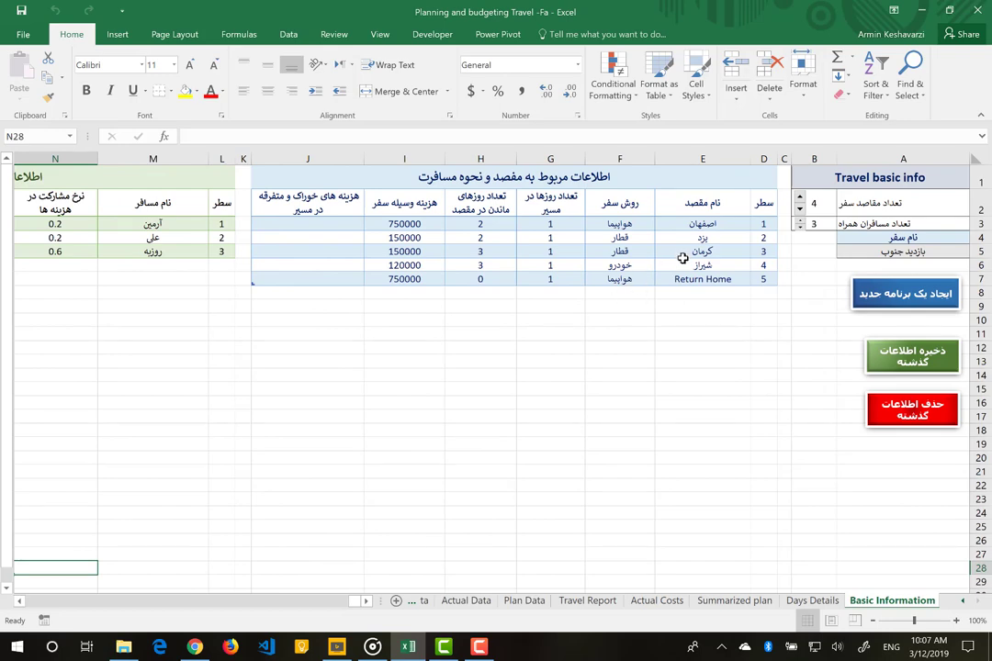
{"action": "scroll", "coordinate": [469, 329], "scroll_direction": "left", "scroll_amount": 2}
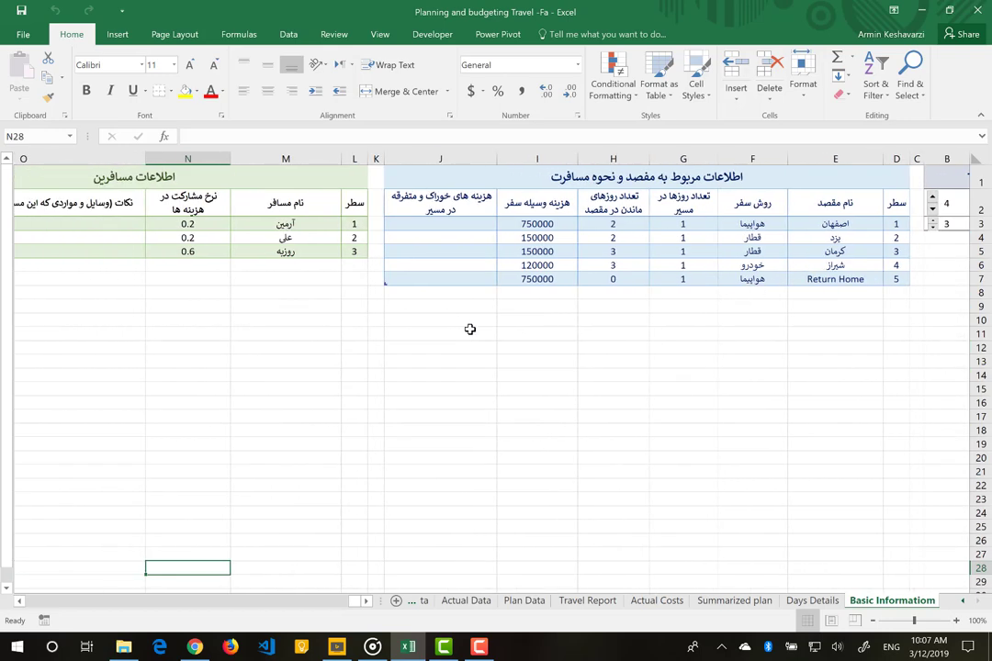
{"action": "scroll", "coordinate": [469, 329], "scroll_direction": "right", "scroll_amount": 2}
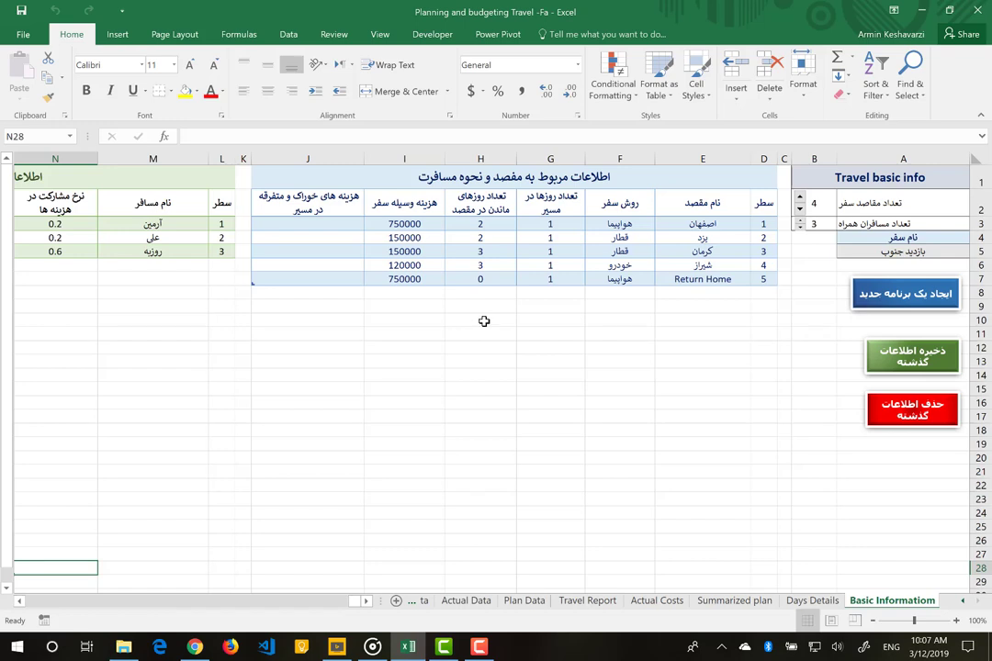
{"action": "left_click", "coordinate": [700, 226]}
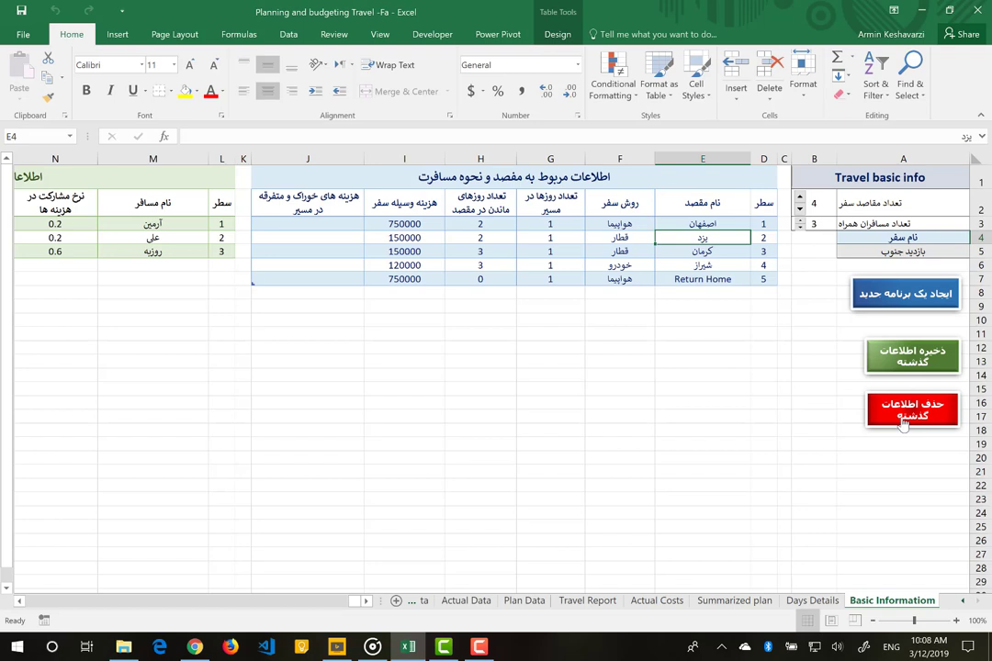
- Enter 2 in B2 as the destination count and 4 in B3 as the companion count
{"action": "left_click", "coordinate": [823, 196]}
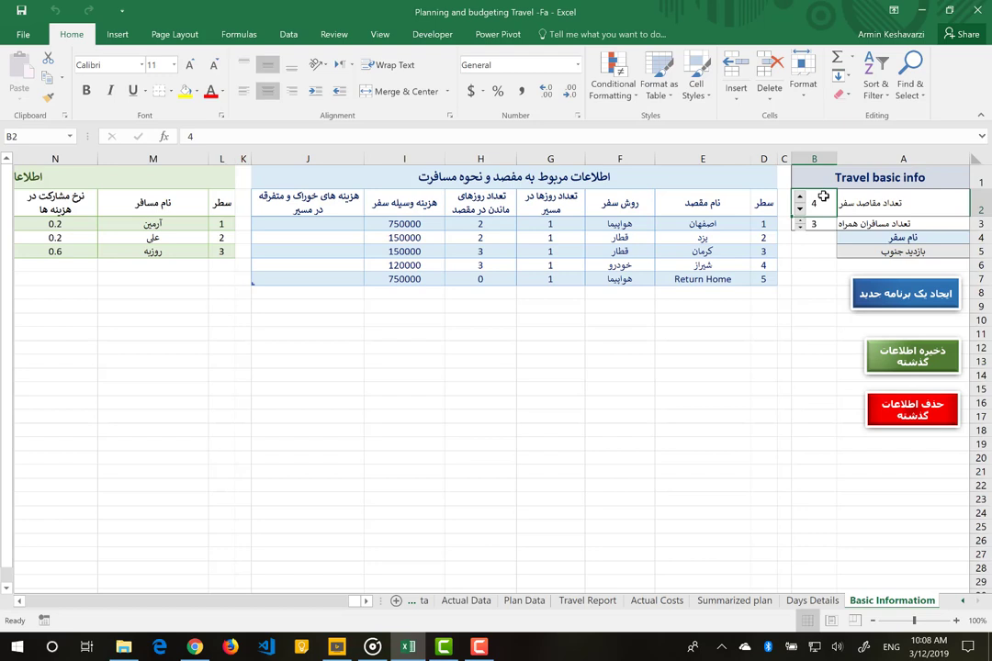
{"action": "type", "text": "2"}
{"action": "key", "text": "Return"}
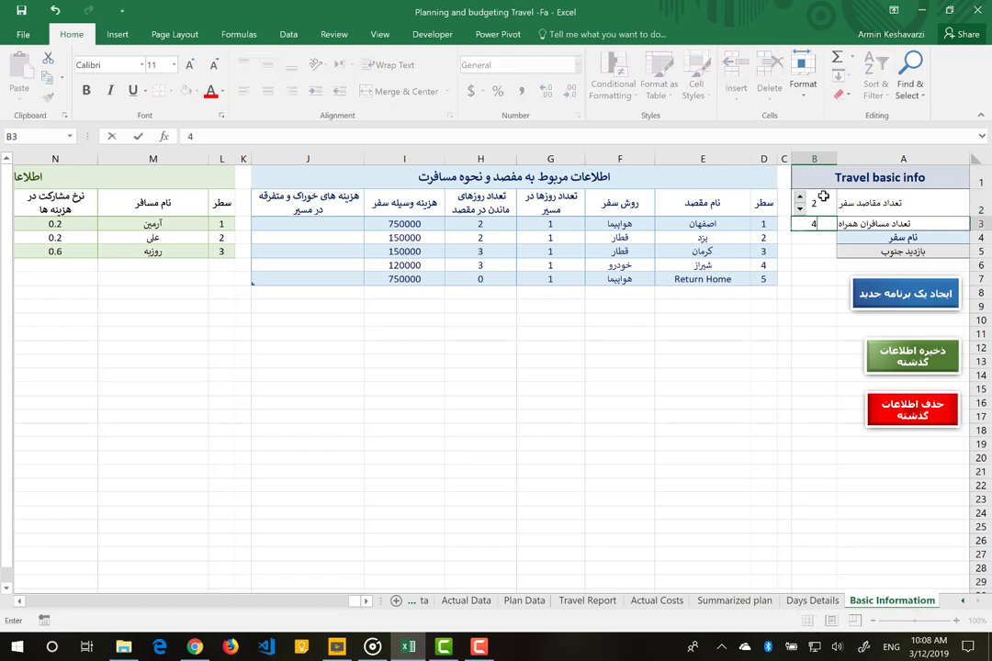
{"action": "type", "text": "4"}
{"action": "key", "text": "Return"}
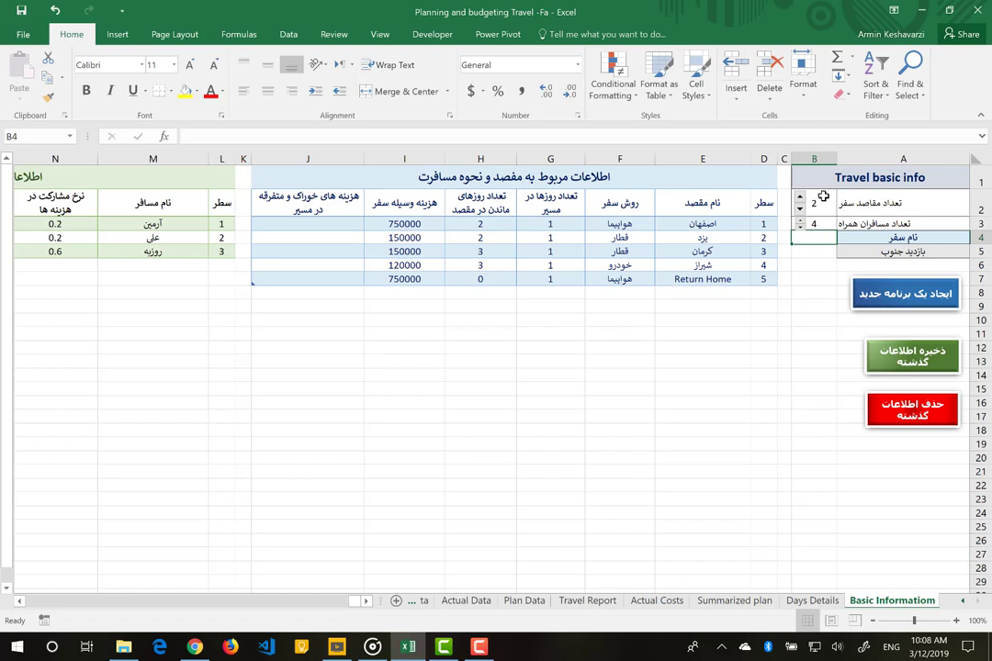
{"action": "key", "text": "Left"}
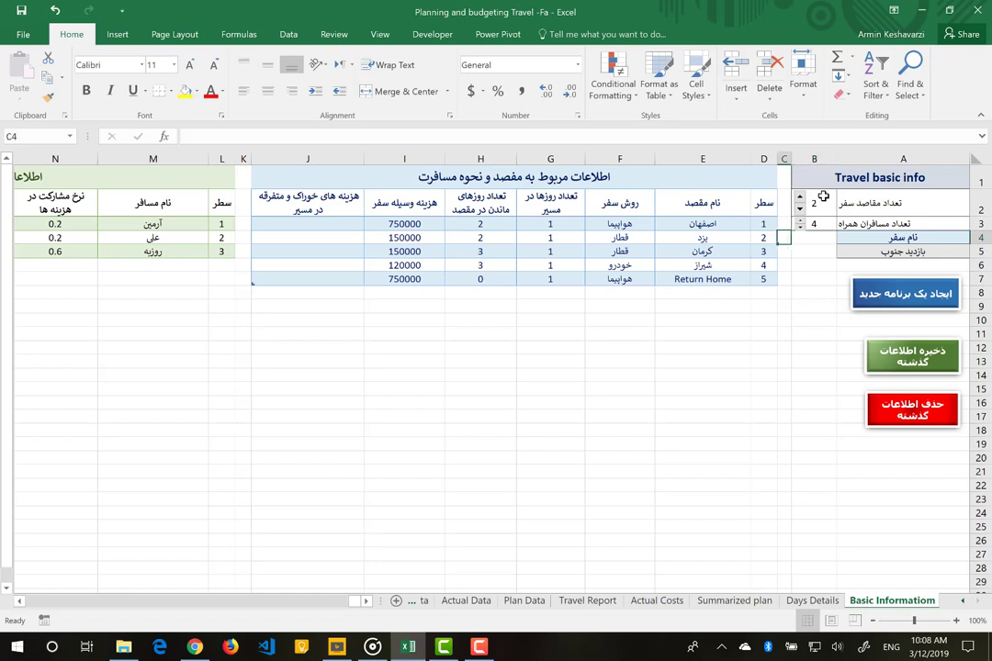
{"action": "left_click", "coordinate": [823, 196]}
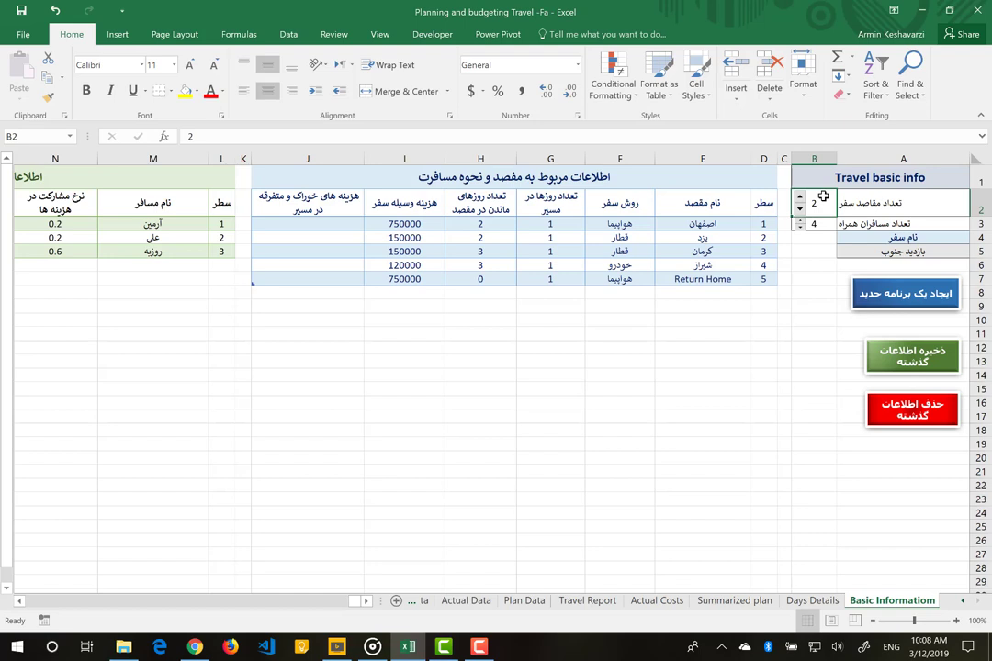
{"action": "key", "text": "Down"}
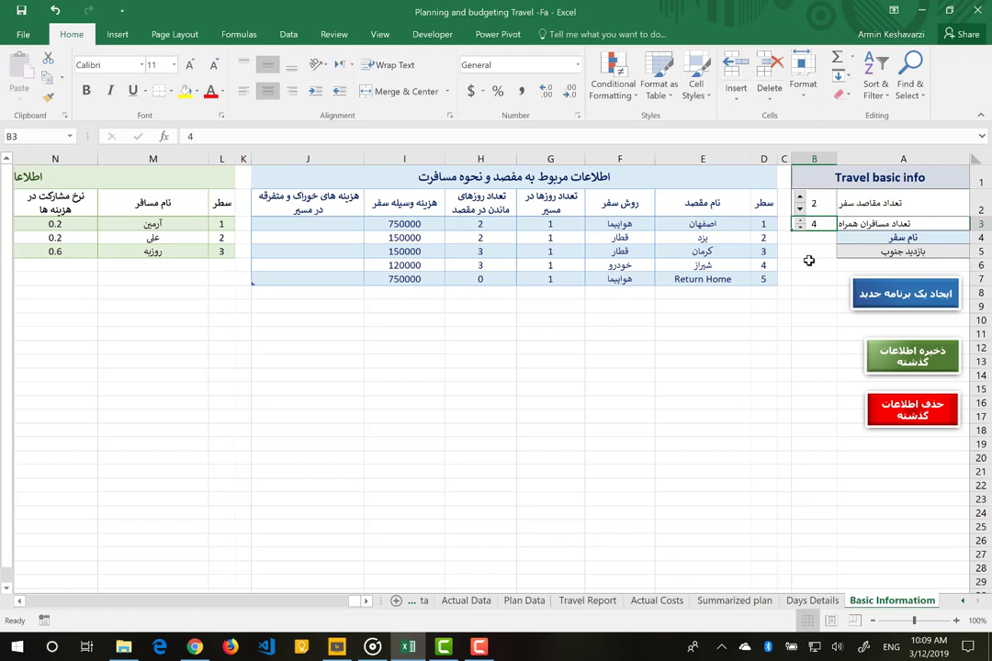
- Replace the trip name in A5 with 'شمال در بهار'
{"action": "left_click", "coordinate": [897, 251]}
{"action": "key", "text": "BackSpace"}
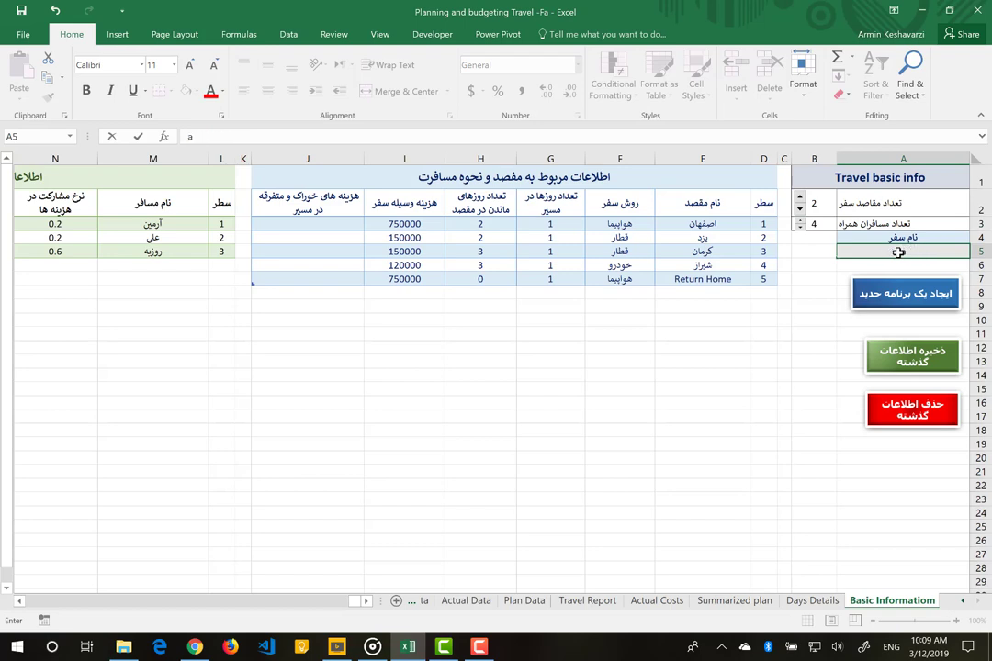
{"action": "type", "text": "alhg nv fihv"}
{"action": "key", "text": "BackSpace"}
{"action": "key", "text": "BackSpace"}
{"action": "key", "text": "BackSpace"}
{"action": "key", "text": "BackSpace"}
{"action": "key", "text": "BackSpace"}
{"action": "key", "text": "BackSpace"}
{"action": "key", "text": "BackSpace"}
{"action": "type", "text": "شمال در بها"}
{"action": "type", "text": "ر"}
{"action": "key", "text": "Return"}
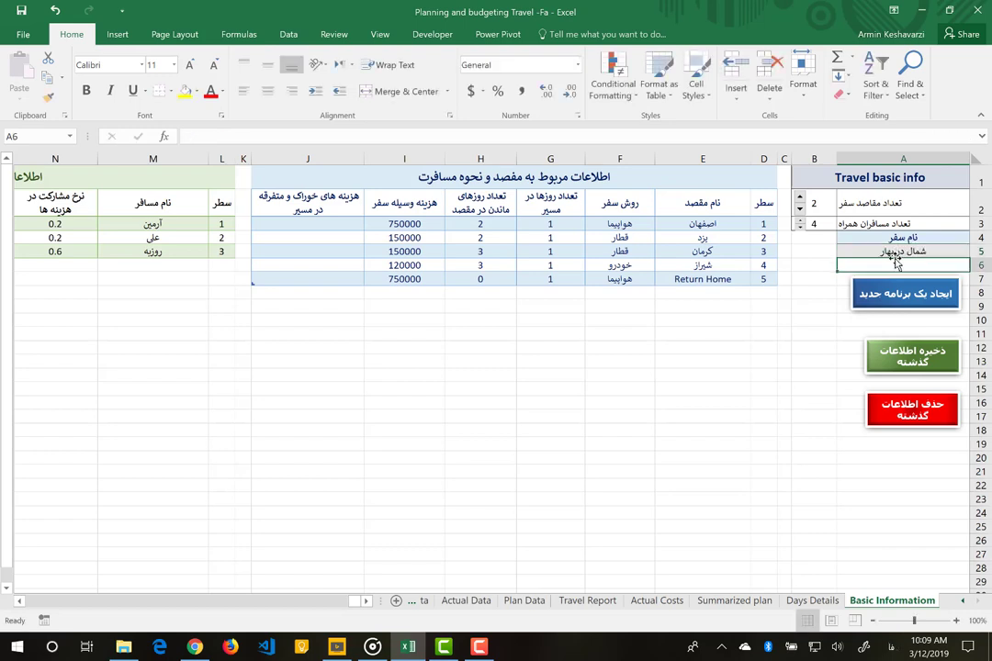
{"action": "left_click", "coordinate": [876, 250]}
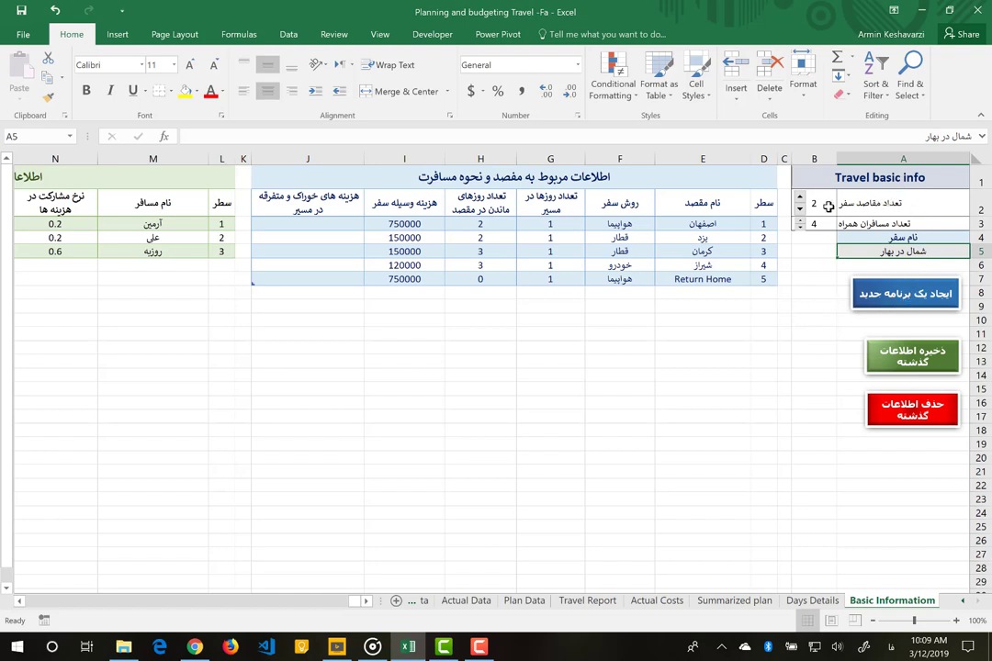
{"action": "left_click_drag", "start_coordinate": [824, 201], "coordinate": [881, 248]}
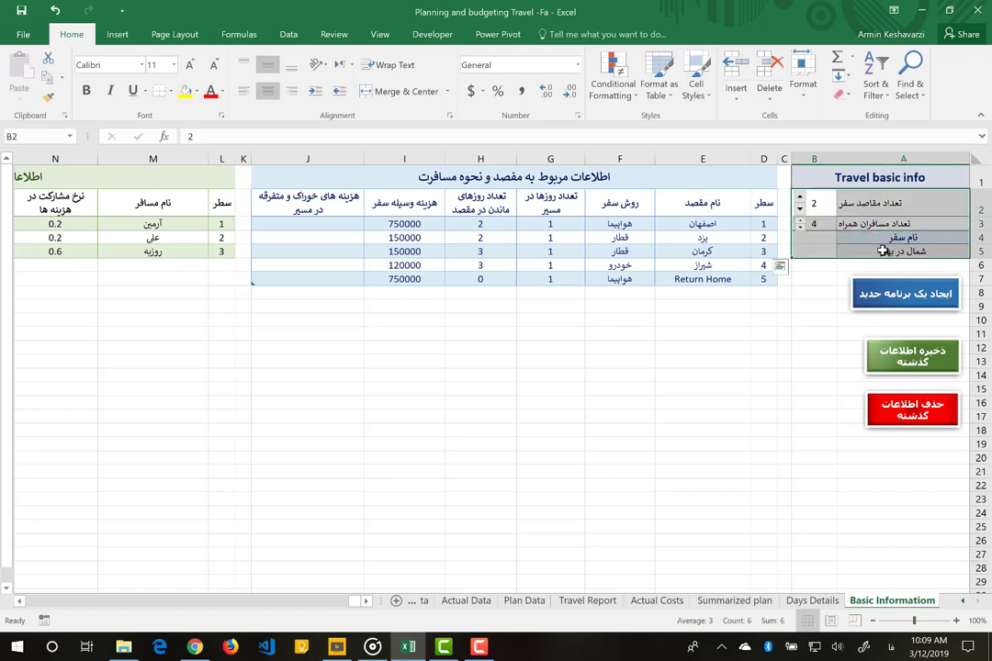
{"action": "left_click", "coordinate": [814, 278]}
- Generate a new empty plan, then enter چالوس in E3 and بابلسر in E4
{"action": "left_click", "coordinate": [891, 296]}
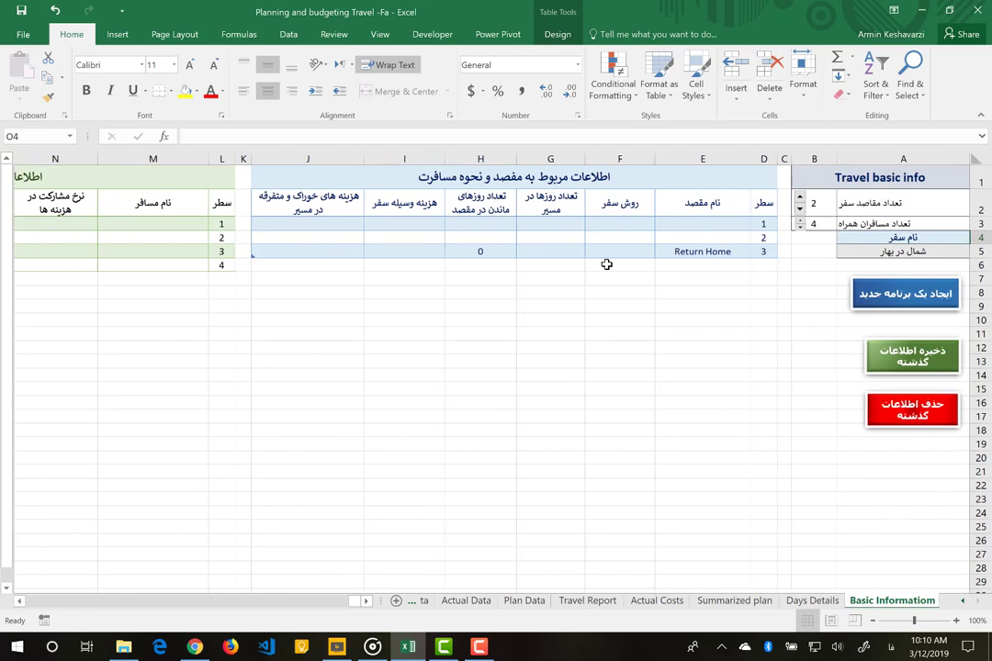
{"action": "left_click", "coordinate": [706, 224]}
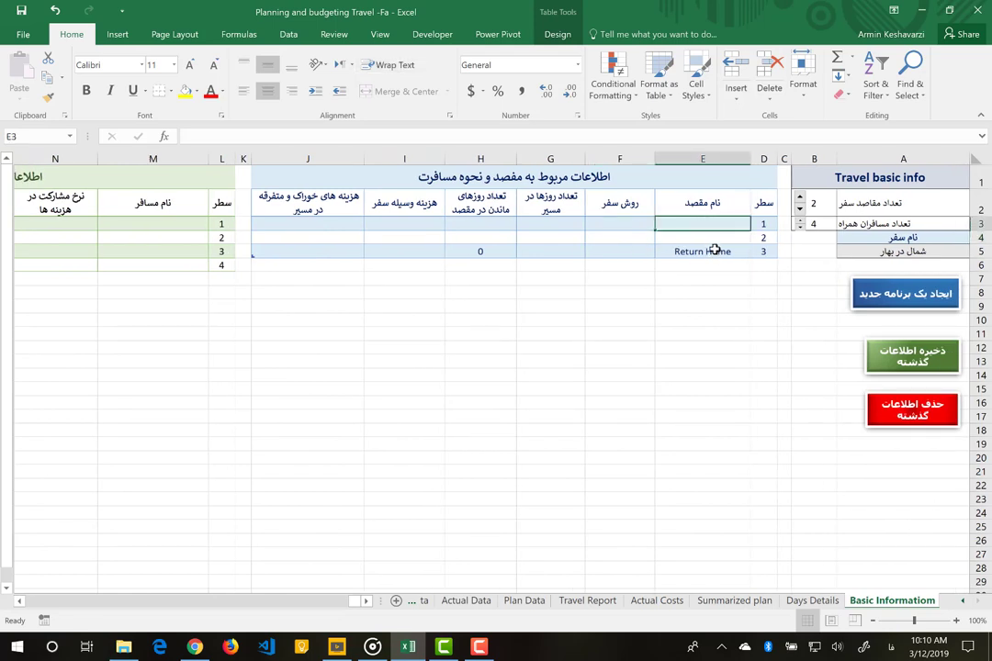
{"action": "type", "text": "چت"}
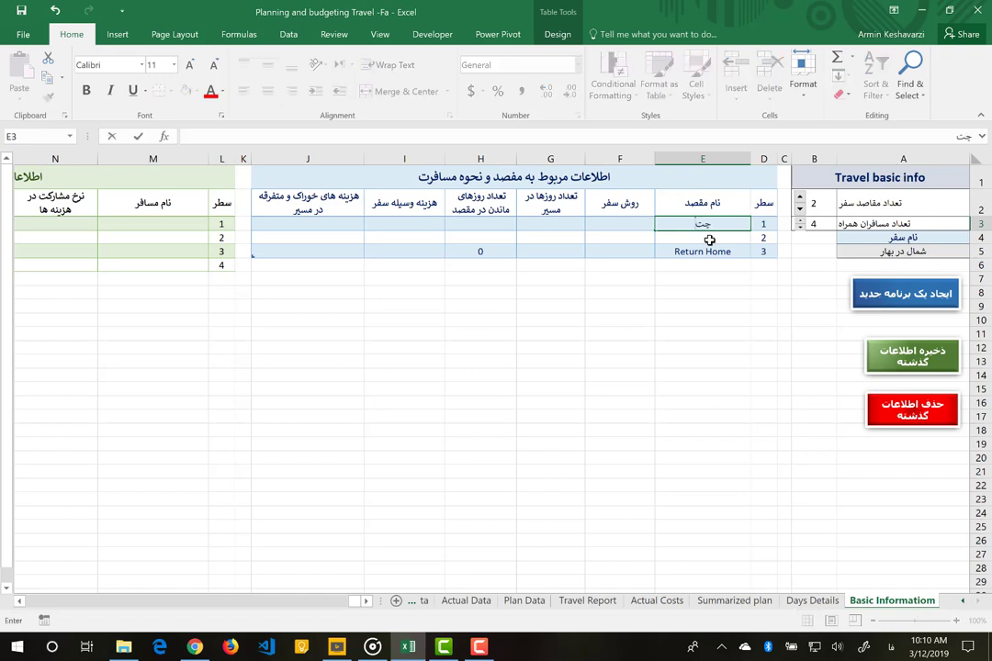
{"action": "key", "text": "BackSpace"}
{"action": "type", "text": "الوس"}
{"action": "key", "text": "Return"}
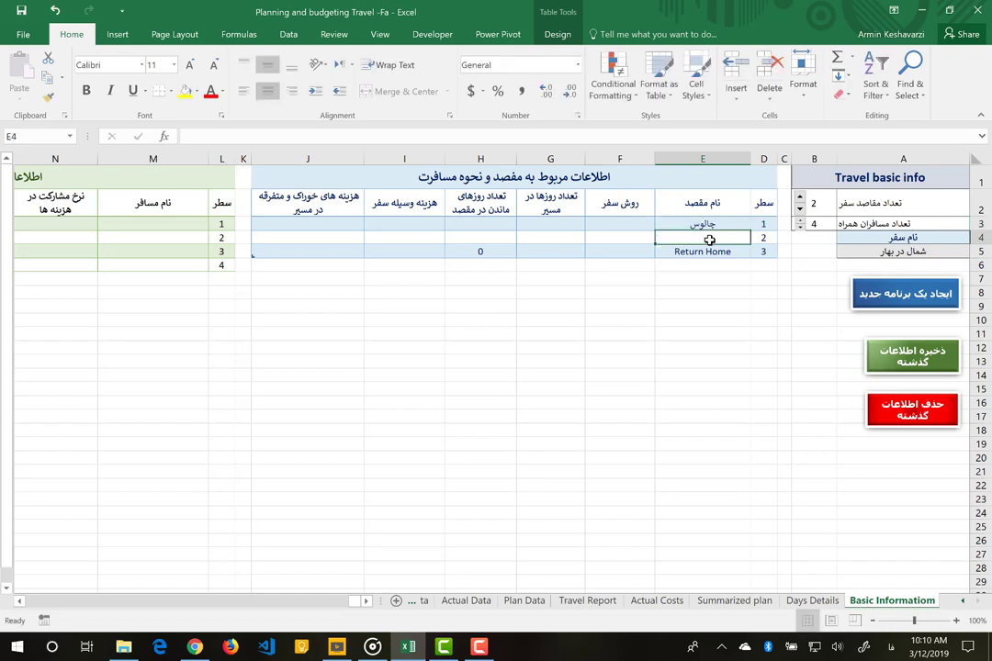
{"action": "type", "text": "بابلسر"}
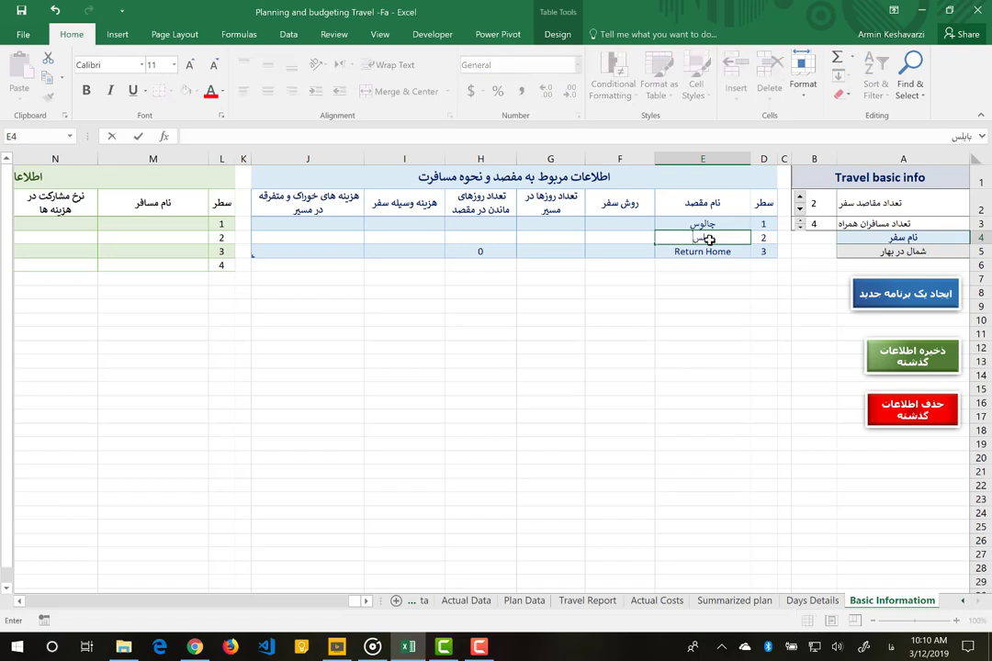
{"action": "key", "text": "Return"}
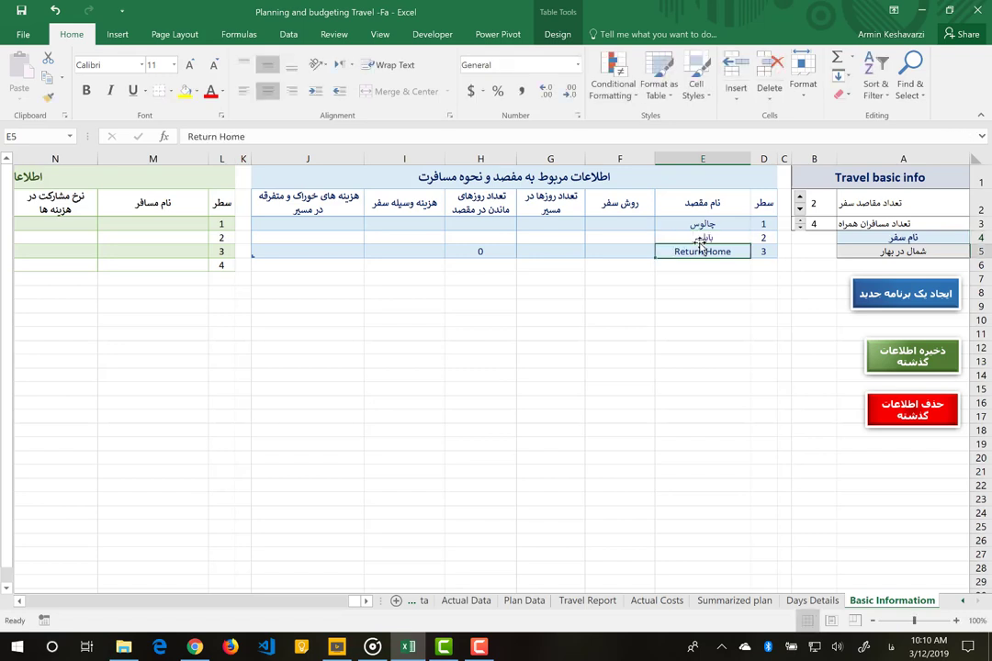
{"action": "left_click", "coordinate": [642, 224]}
- Set چالوس's travel mode to خودرو, leaving بابلسر's mode blank
{"action": "left_click", "coordinate": [579, 226]}
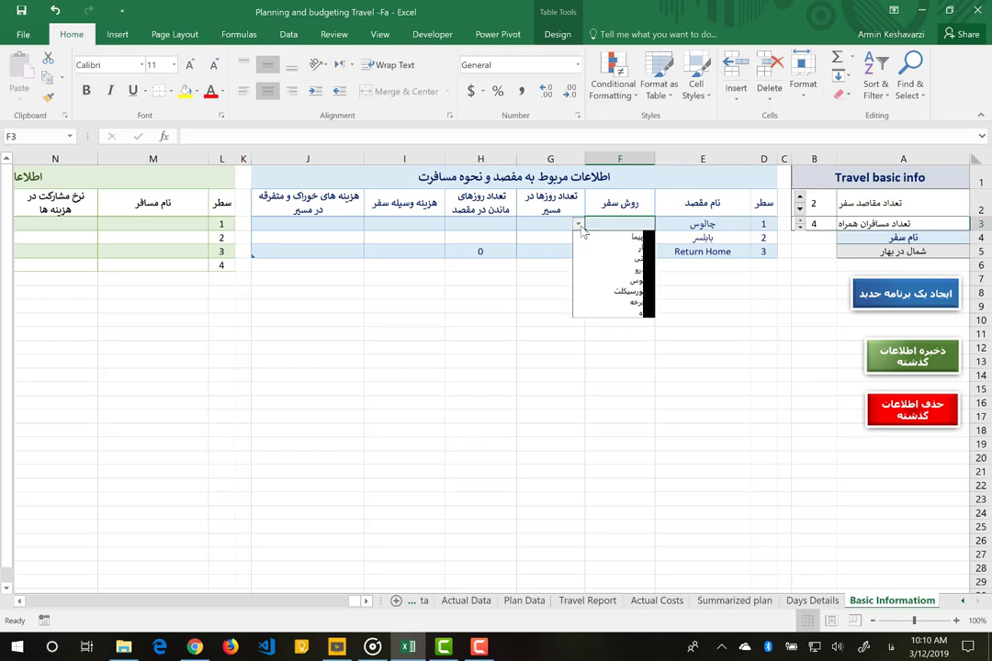
{"action": "left_click", "coordinate": [615, 271]}
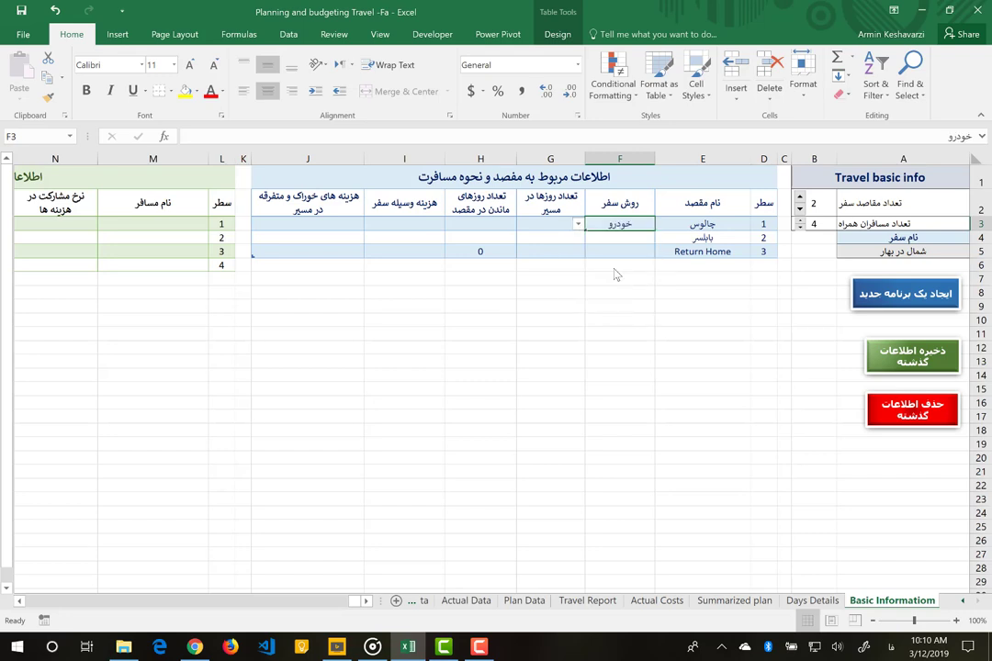
{"action": "left_click", "coordinate": [601, 239]}
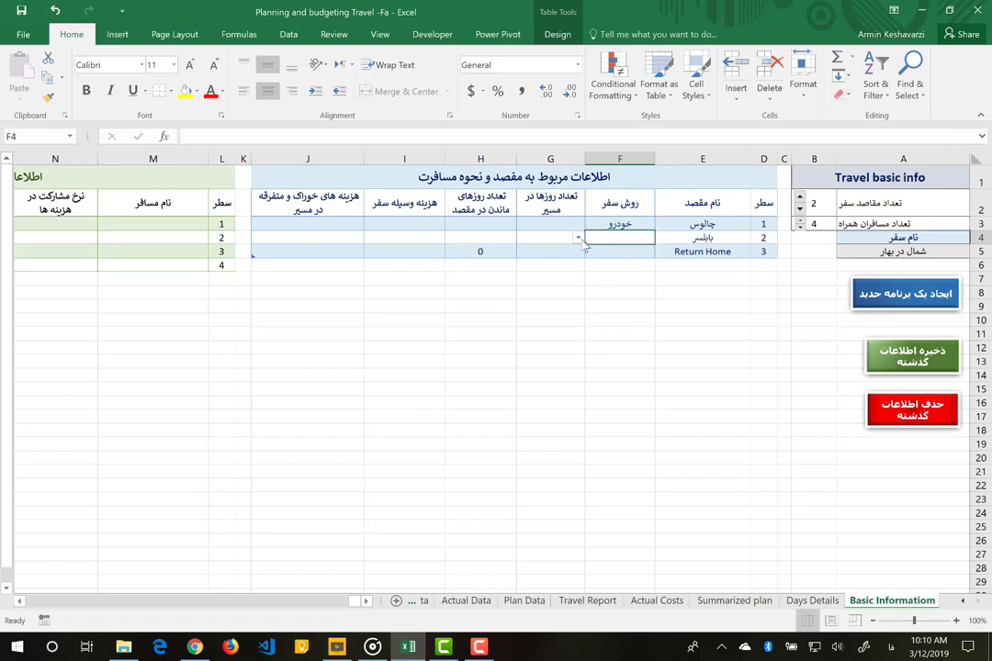
{"action": "left_click", "coordinate": [578, 238]}
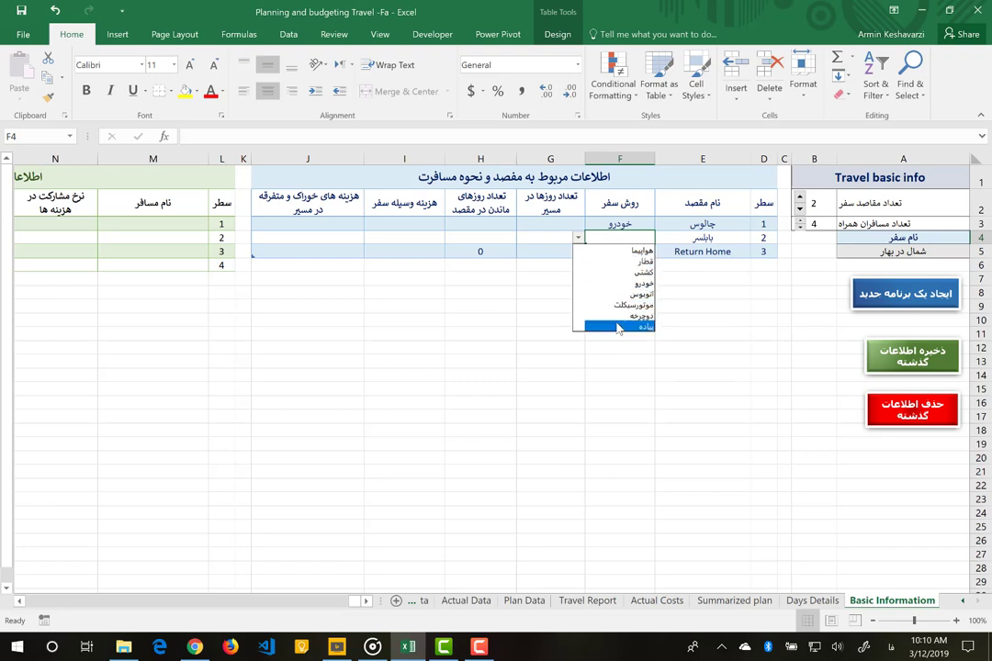
{"action": "scroll", "coordinate": [577, 329], "scroll_direction": "down", "scroll_amount": 1}
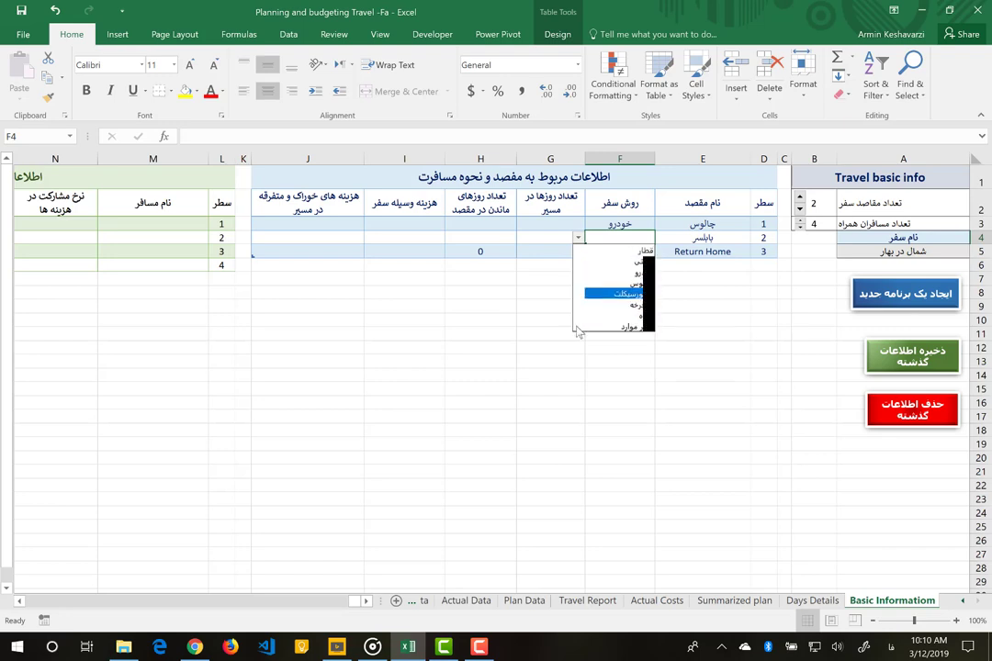
{"action": "key", "text": "Escape"}
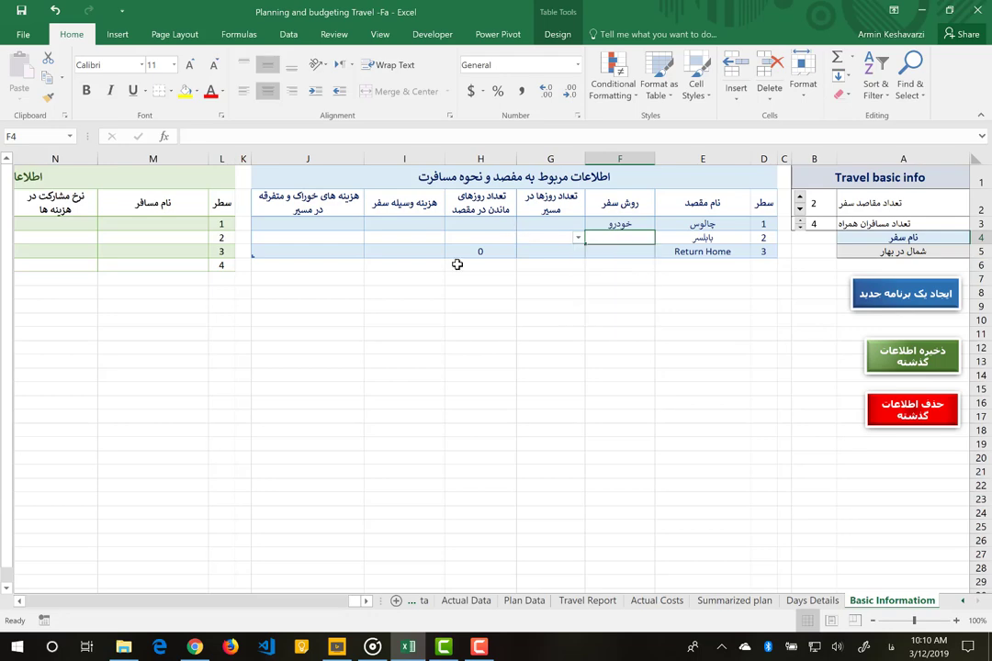
- Review the travel methods list on the BasicData sheet, then return to Basic Information
{"action": "left_click", "coordinate": [420, 600]}
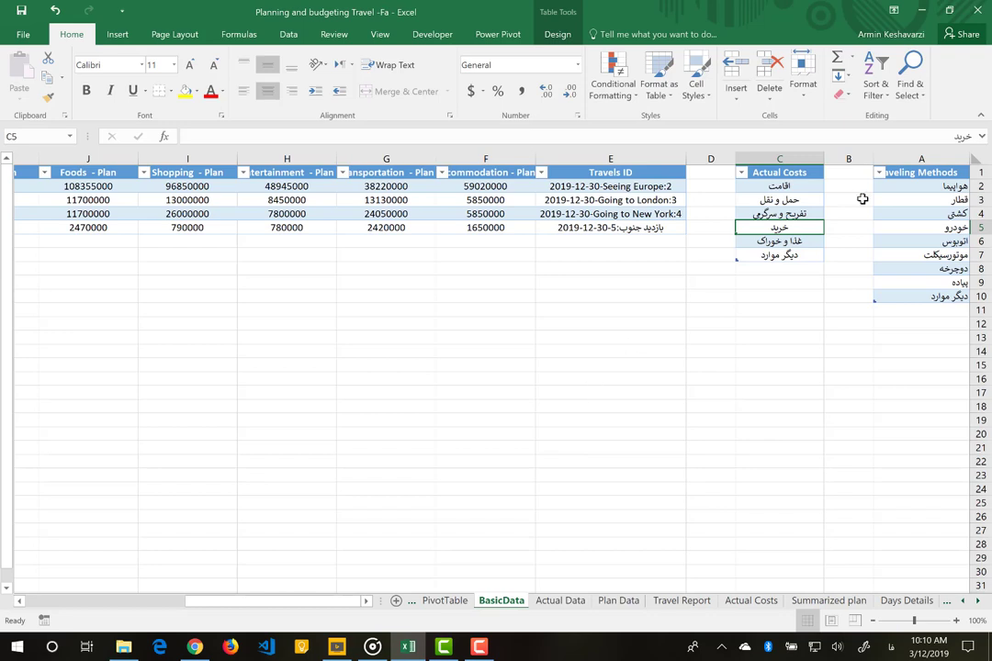
{"action": "scroll", "coordinate": [863, 199], "scroll_direction": "right", "scroll_amount": 1}
{"action": "scroll", "coordinate": [862, 199], "scroll_direction": "left", "scroll_amount": 1}
{"action": "left_click_drag", "start_coordinate": [936, 186], "coordinate": [931, 294]}
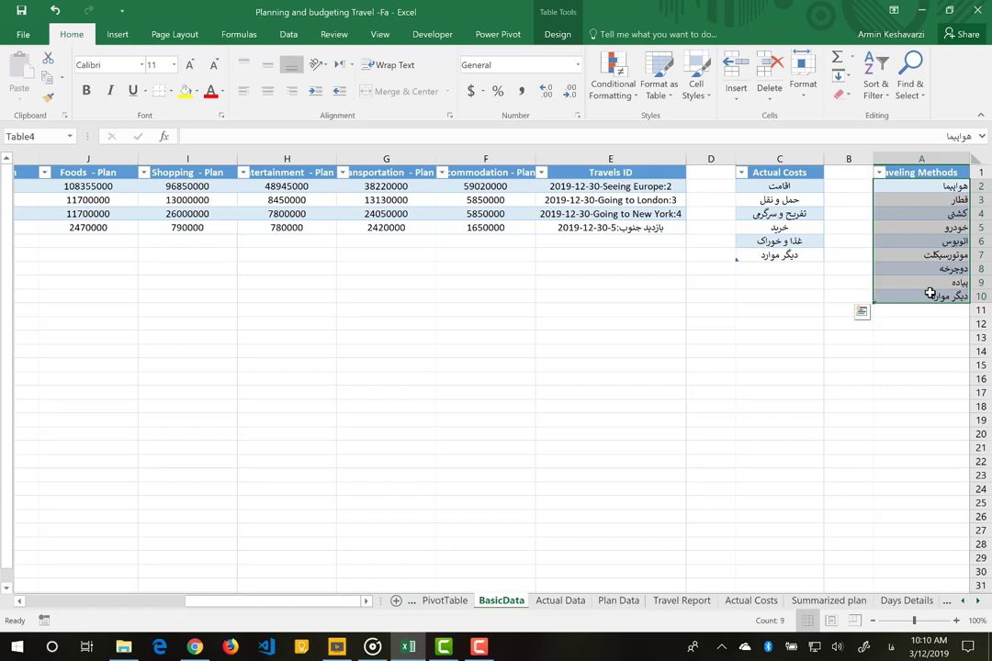
{"action": "left_click", "coordinate": [905, 601]}
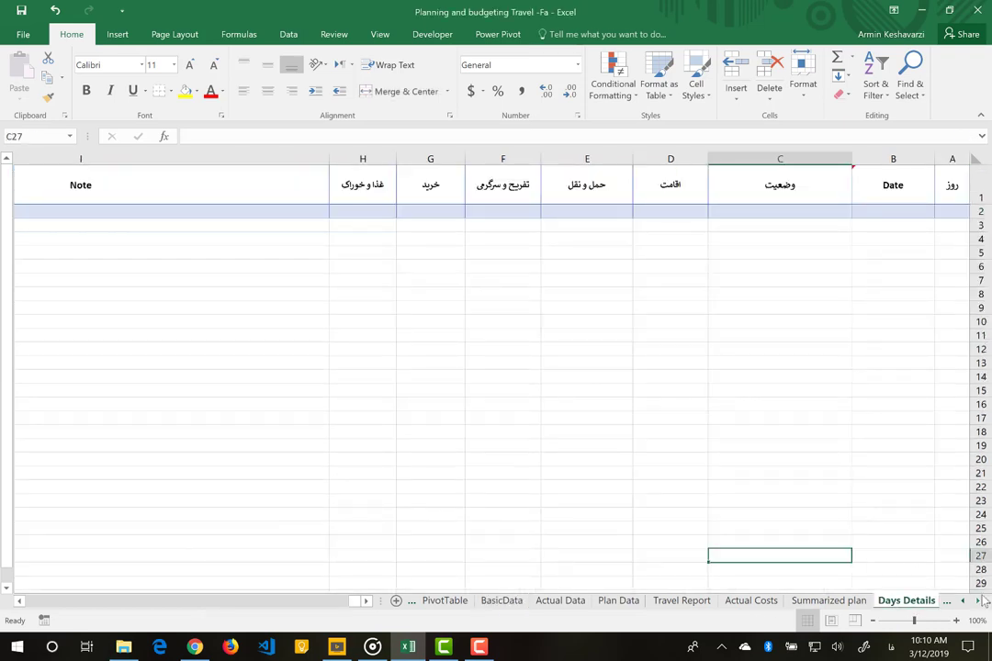
{"action": "left_click", "coordinate": [978, 600]}
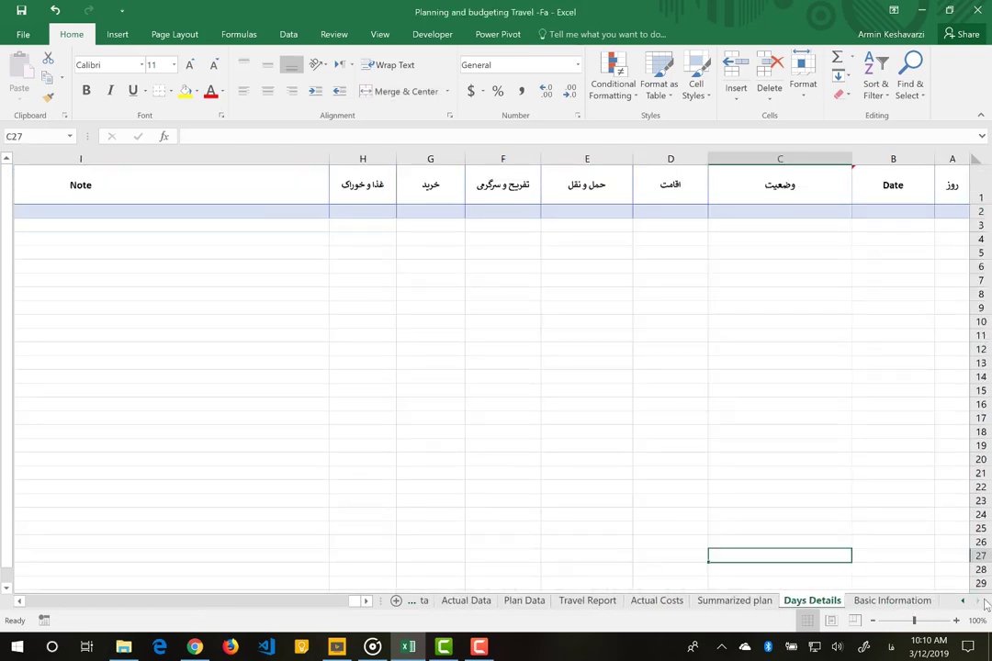
{"action": "left_click", "coordinate": [891, 601]}
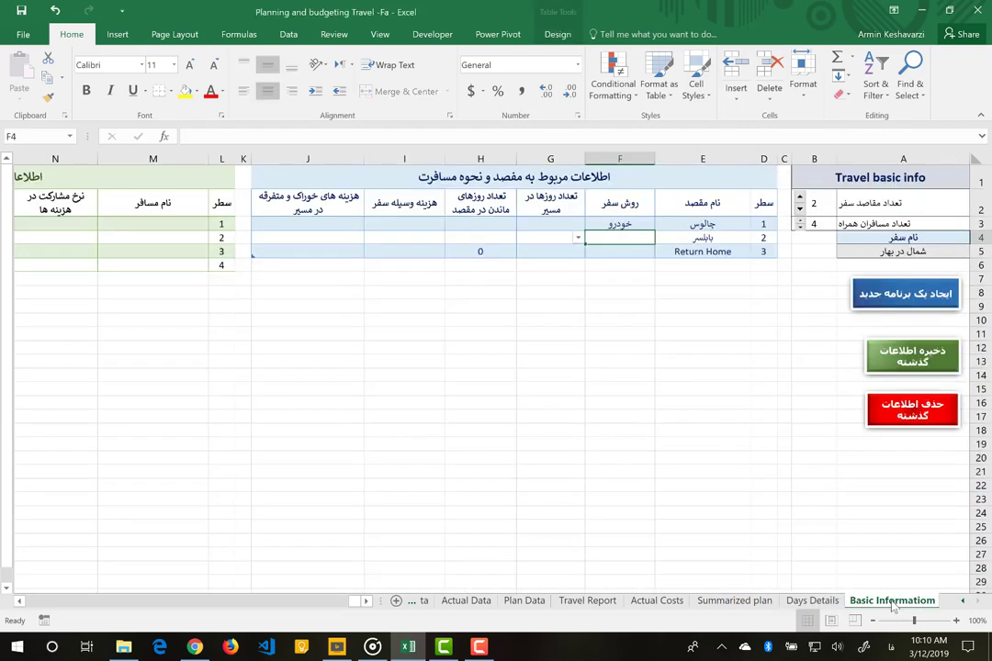
- Set the travel method for بابلسر and Return Home to خودرو
{"action": "left_click", "coordinate": [577, 239]}
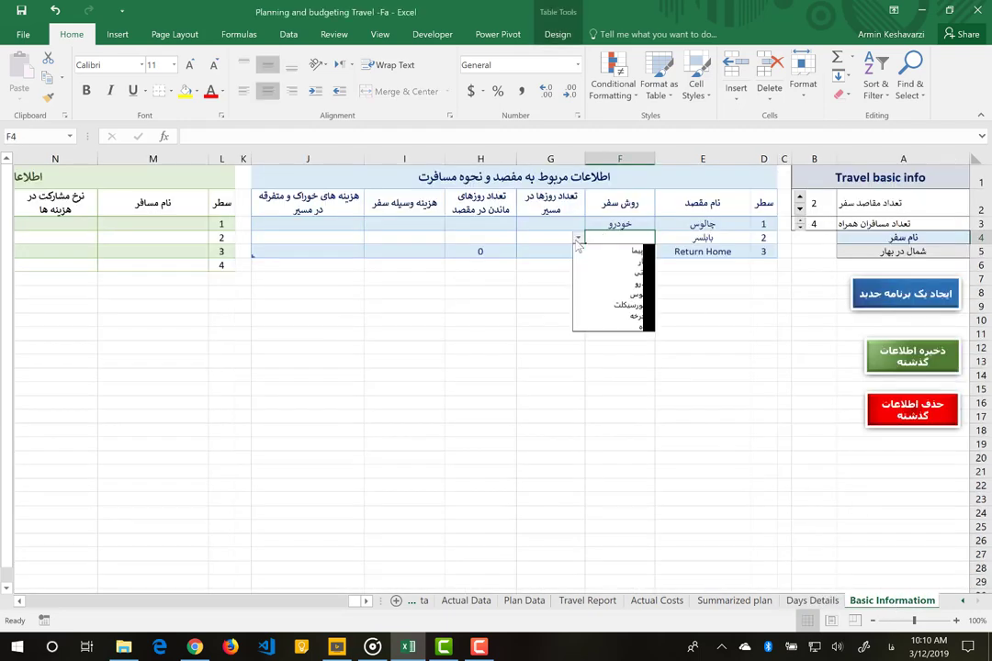
{"action": "left_click", "coordinate": [610, 285]}
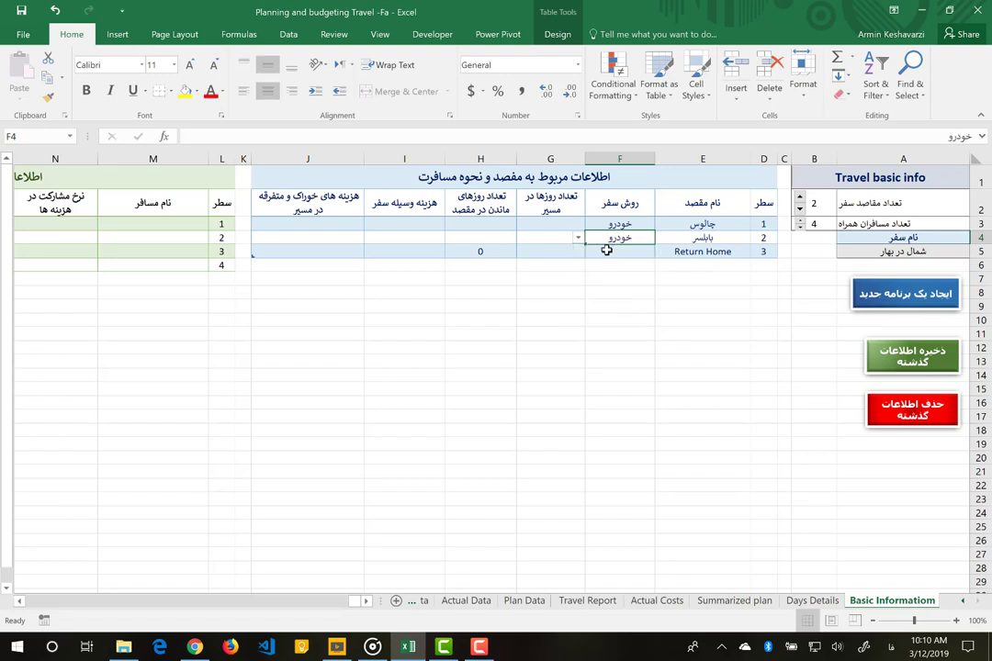
{"action": "left_click", "coordinate": [606, 251]}
{"action": "left_click", "coordinate": [578, 251]}
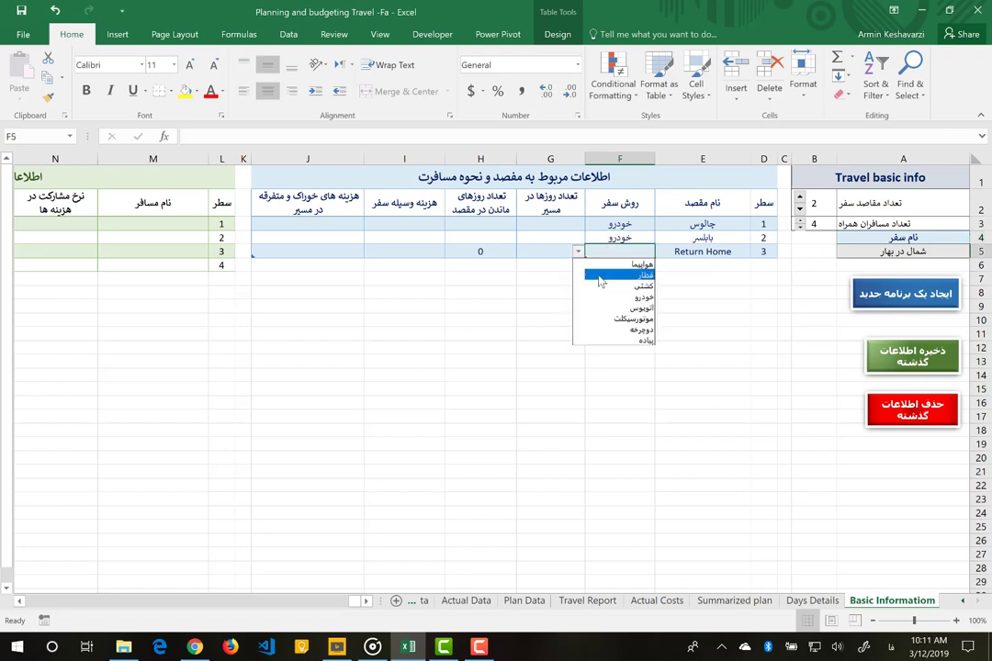
{"action": "left_click", "coordinate": [602, 299]}
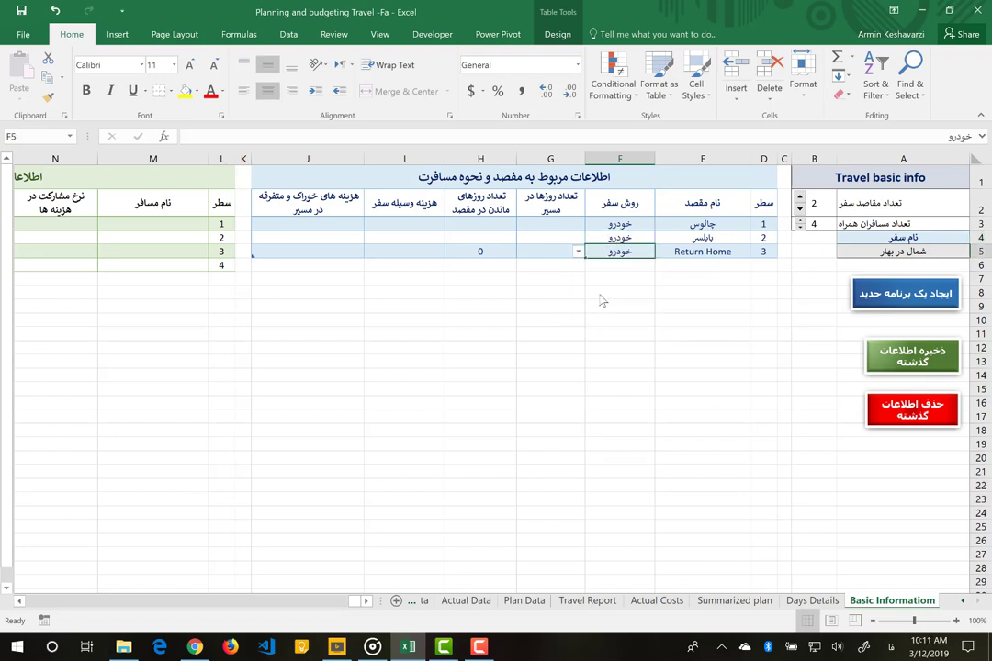
- Enter 1 travel day and 0 stay days for چالوس, and 1 travel day for بابلسر
{"action": "left_click", "coordinate": [556, 220]}
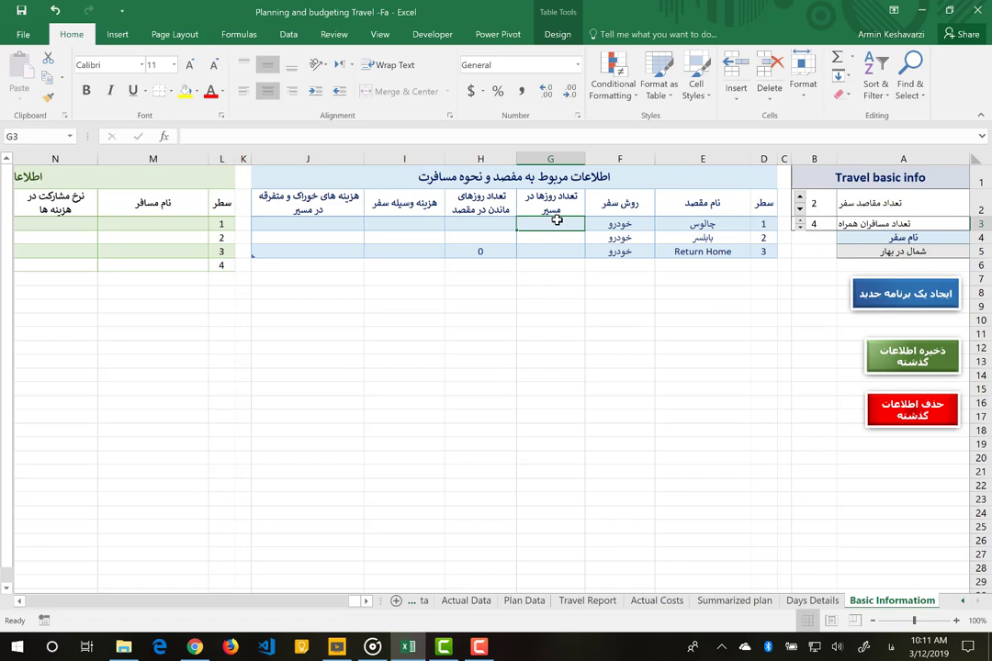
{"action": "type", "text": "1"}
{"action": "key", "text": "Return"}
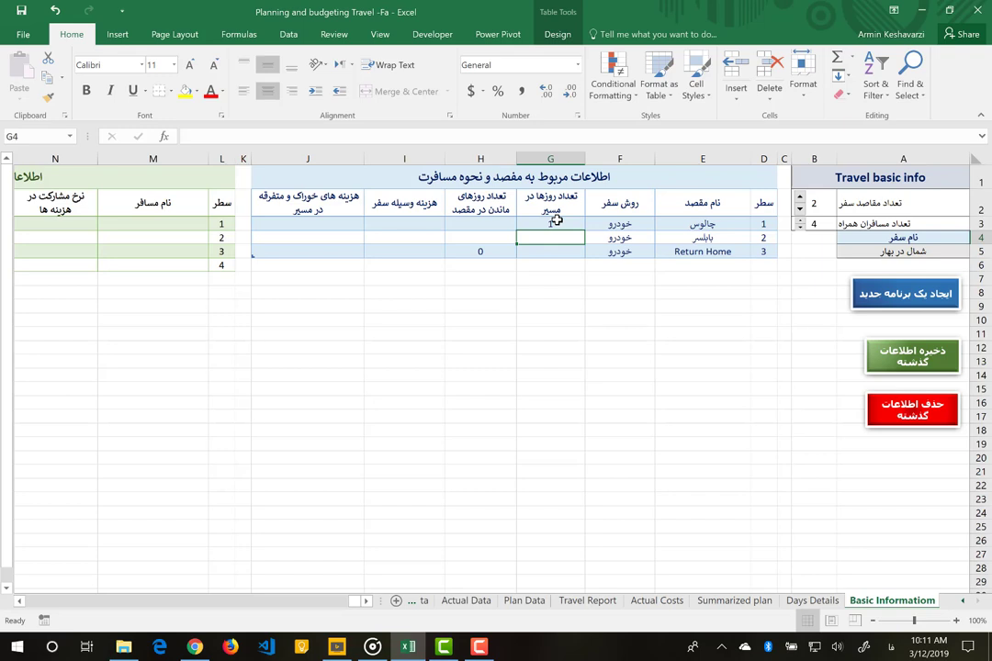
{"action": "key", "text": "Left"}
{"action": "key", "text": "Up"}
{"action": "type", "text": "0"}
{"action": "key", "text": "Return"}
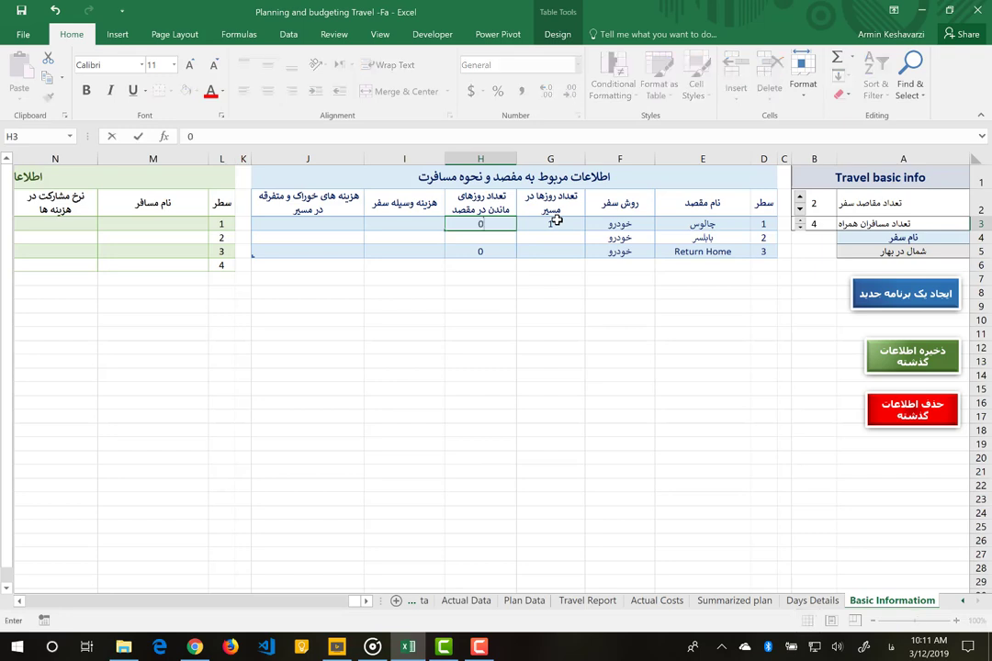
{"action": "key", "text": "Right"}
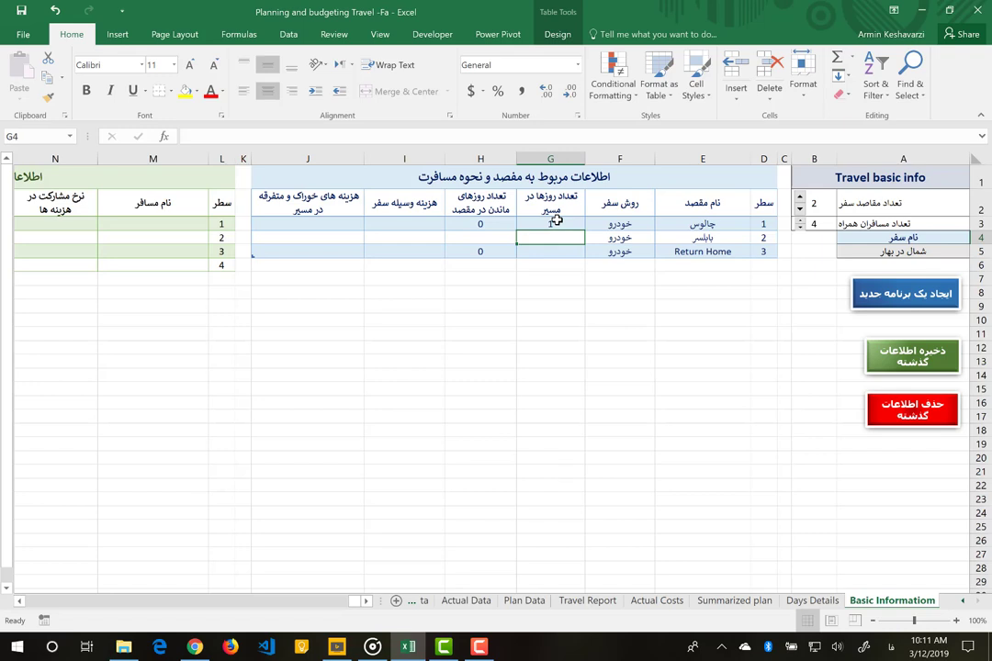
{"action": "type", "text": "1"}
{"action": "key", "text": "Left"}
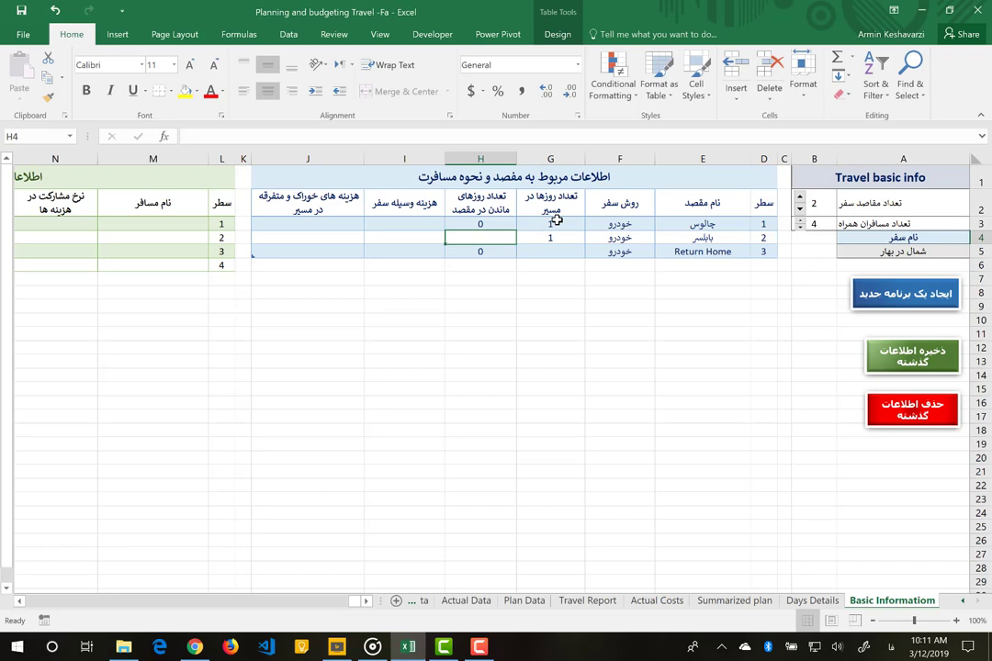
{"action": "key", "text": "Right"}
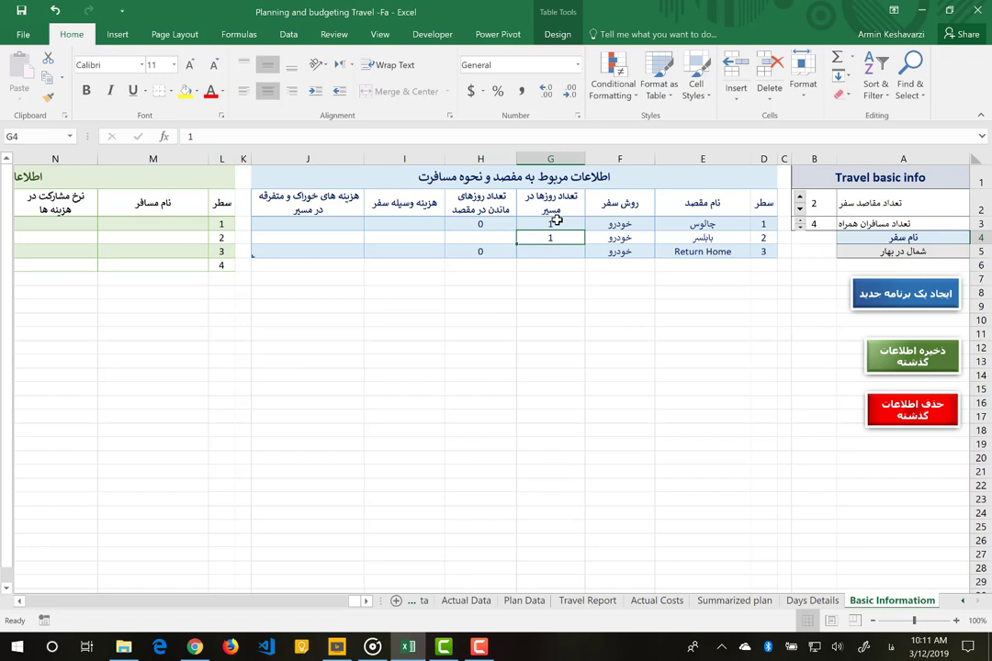
- Enter 7 stay days for بابلسر and 1 travel day for Return Home
{"action": "key", "text": "Left"}
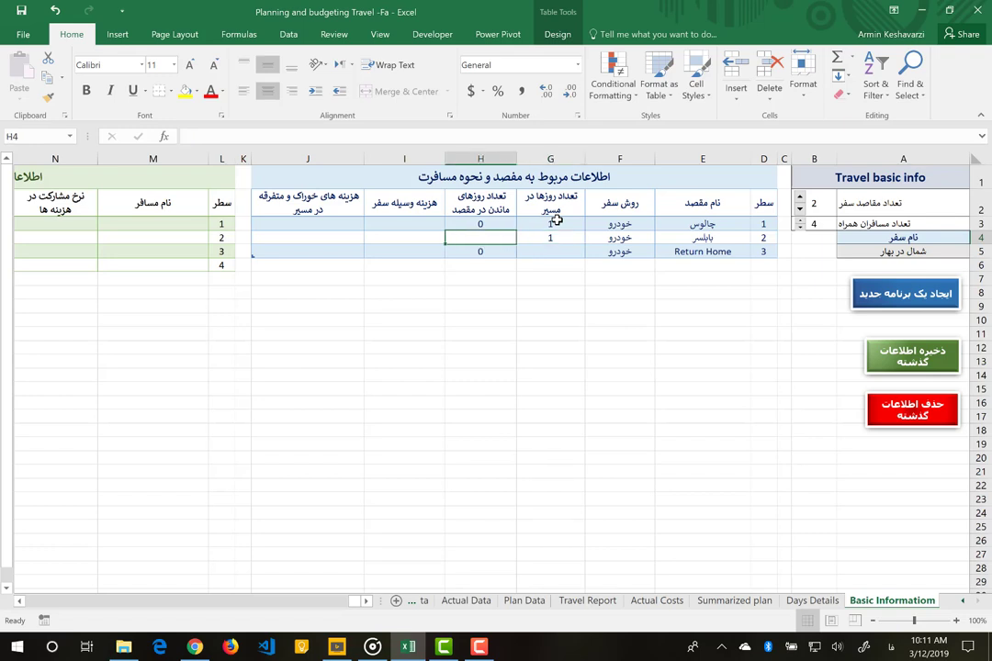
{"action": "type", "text": "7"}
{"action": "key", "text": "Return"}
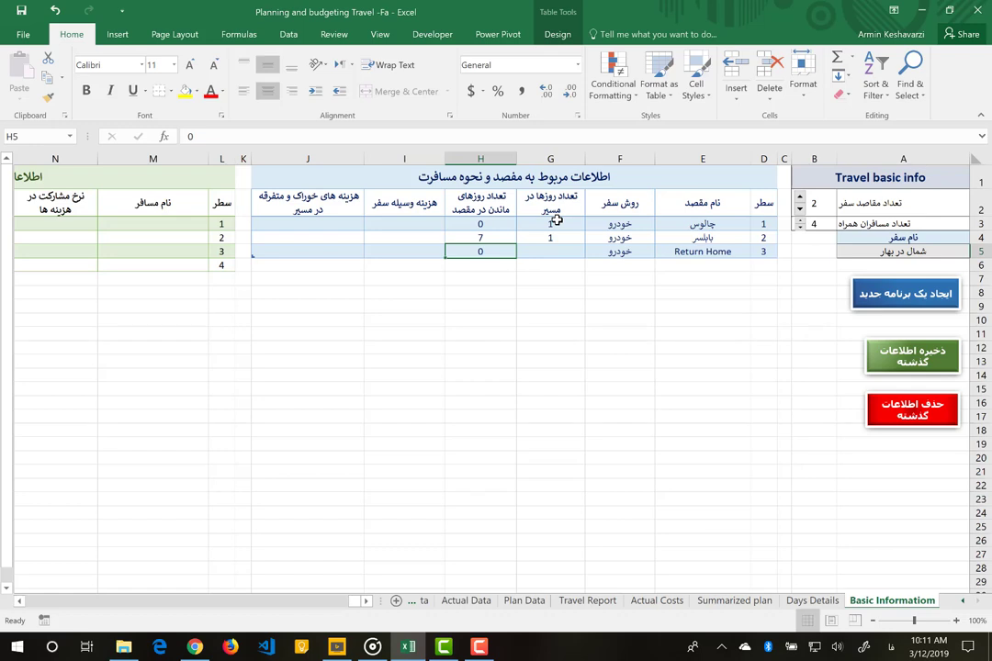
{"action": "key", "text": "Right"}
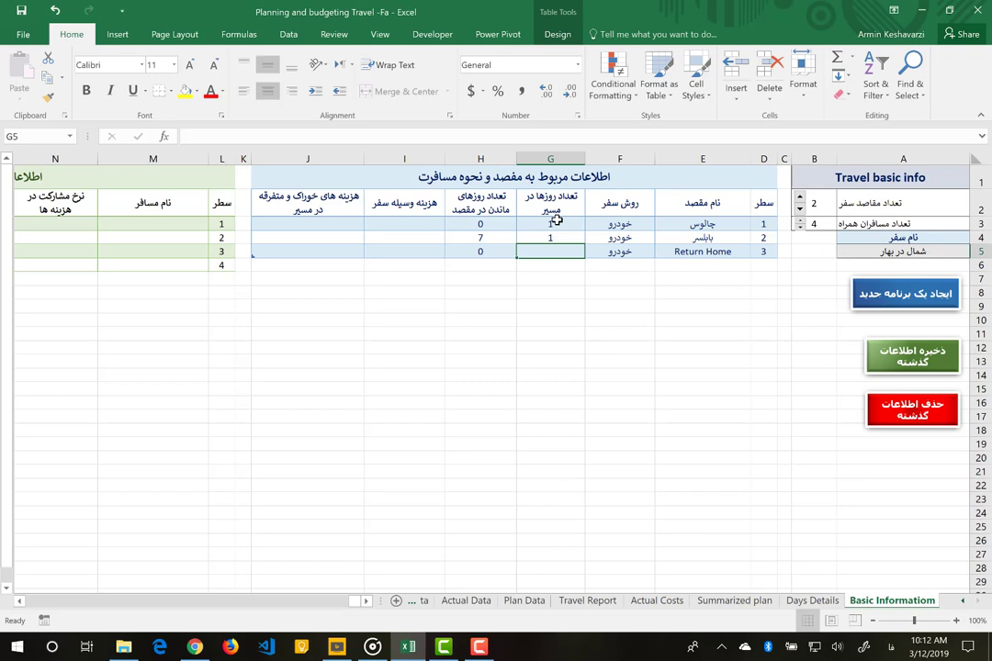
{"action": "type", "text": "1"}
{"action": "key", "text": "Left"}
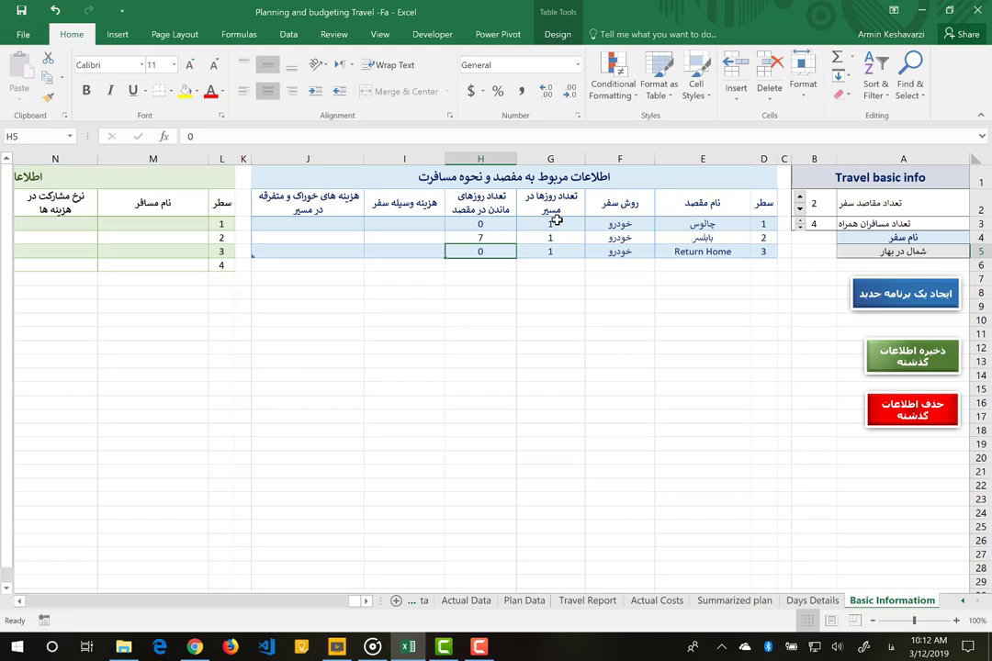
{"action": "key", "text": "Right"}
{"action": "key", "text": "Right"}
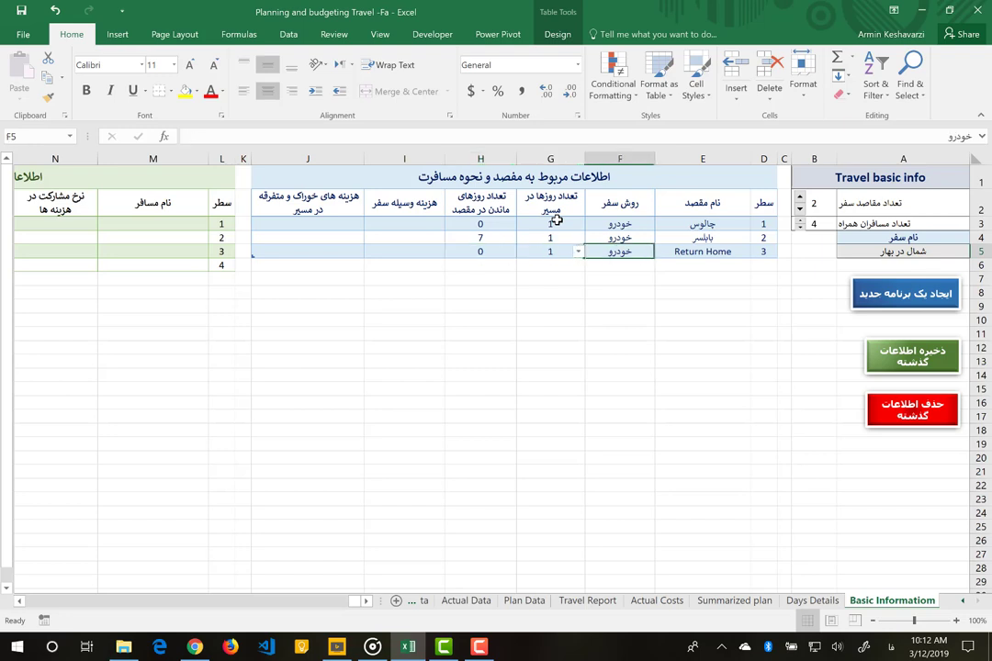
{"action": "key", "text": "Right"}
{"action": "key", "text": "Up"}
{"action": "key", "text": "Up"}
{"action": "key", "text": "Up"}
{"action": "key", "text": "Left"}
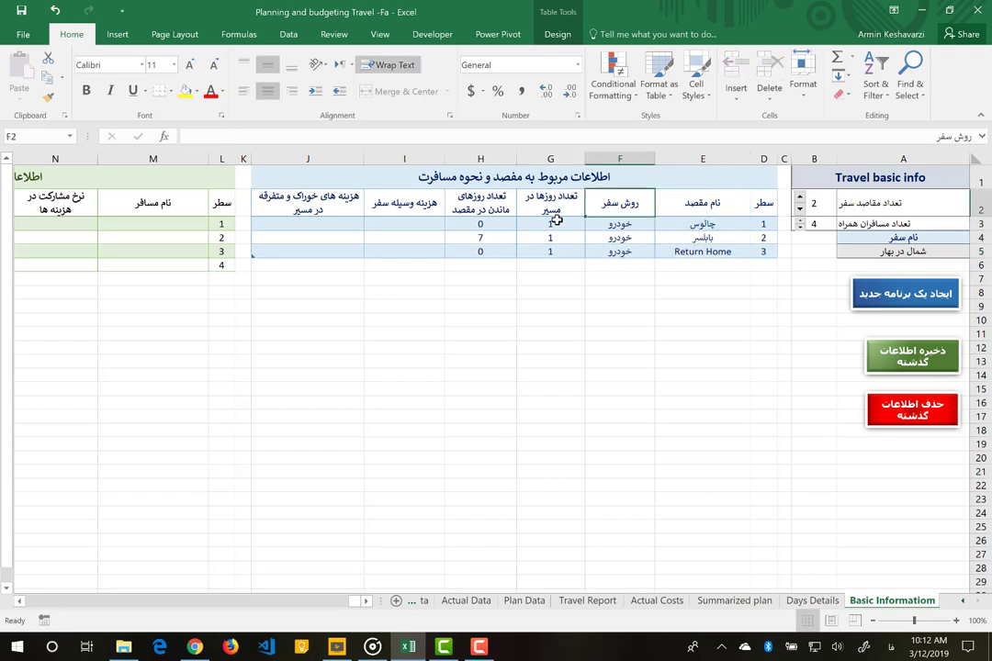
{"action": "key", "text": "Left"}
{"action": "key", "text": "Left"}
{"action": "key", "text": "Left"}
{"action": "key", "text": "Down"}
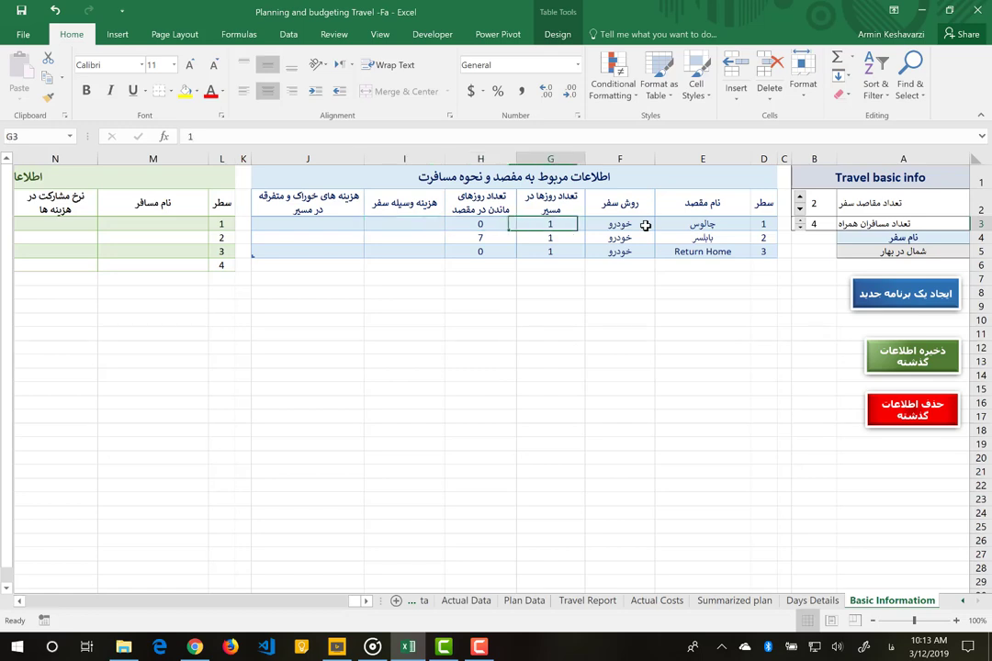
- Enter vehicle costs of 50000, 40000 and 50000 in I3–I5 for چالوس, بابلسر and Return Home
{"action": "left_click", "coordinate": [646, 225]}
{"action": "key", "text": "Left"}
{"action": "key", "text": "Left"}
{"action": "key", "text": "Left"}
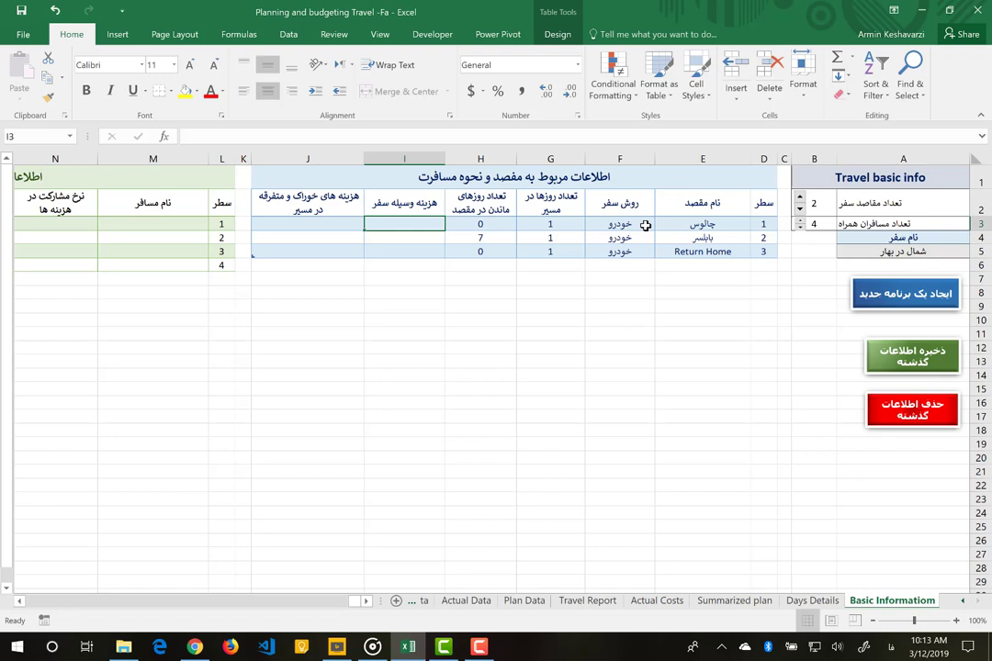
{"action": "type", "text": "5"}
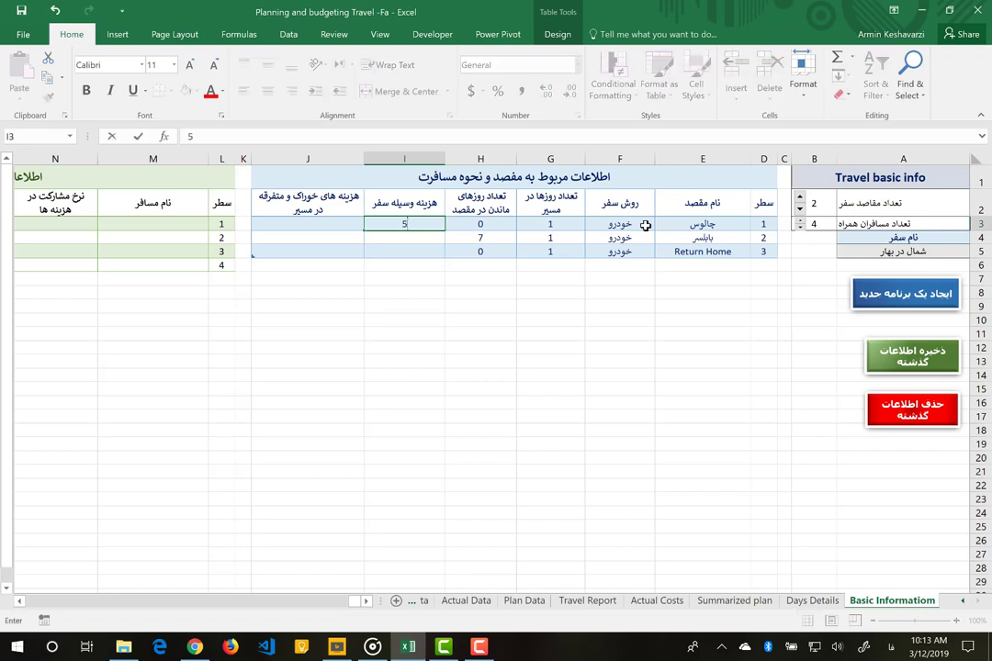
{"action": "type", "text": "0000"}
{"action": "key", "text": "Return"}
{"action": "type", "text": "50"}
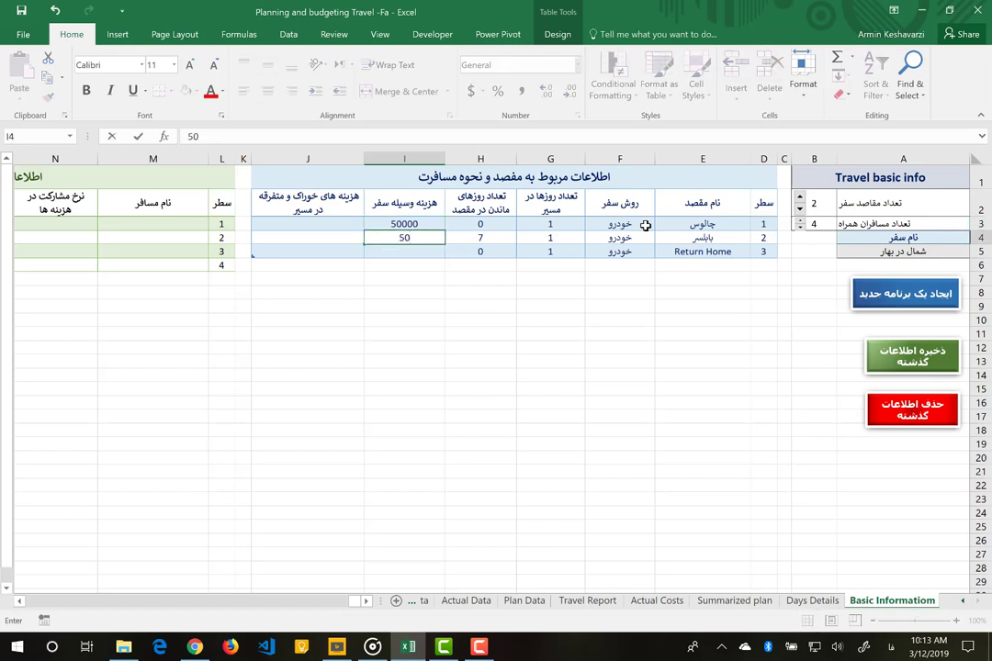
{"action": "key", "text": "BackSpace"}
{"action": "key", "text": "BackSpace"}
{"action": "type", "text": "4000"}
{"action": "type", "text": "0پ"}
{"action": "key", "text": "BackSpace"}
{"action": "key", "text": "Return"}
{"action": "type", "text": "50000"}
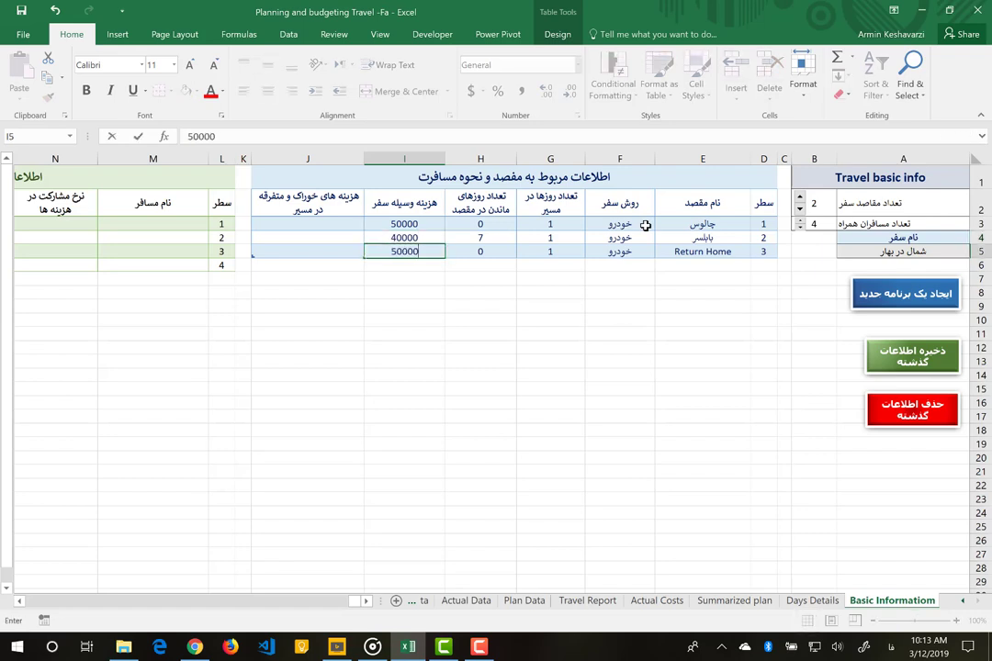
{"action": "key", "text": "Return"}
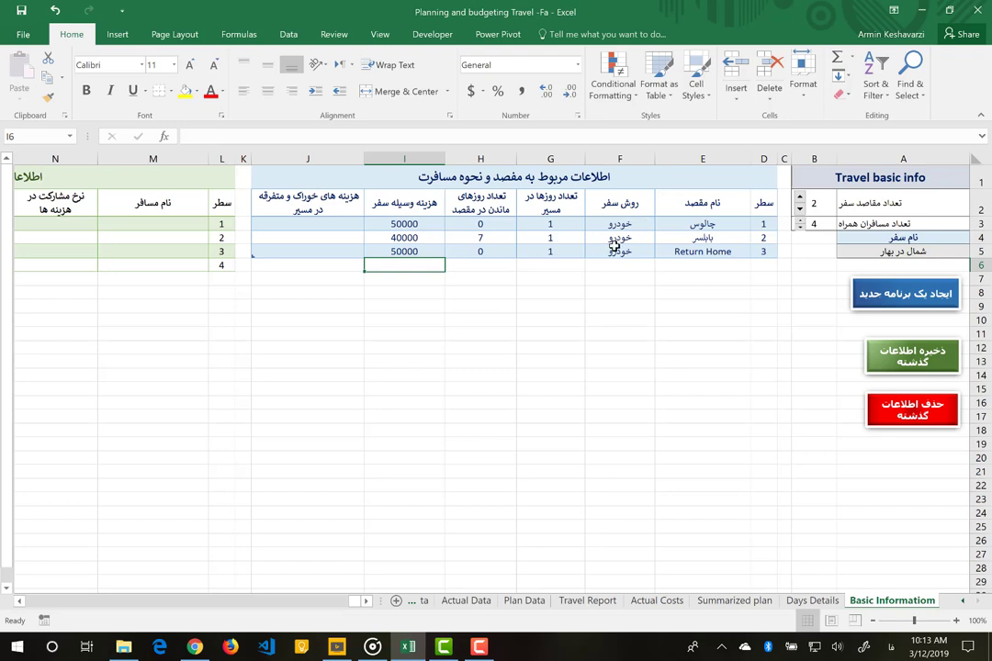
{"action": "left_click", "coordinate": [496, 176]}
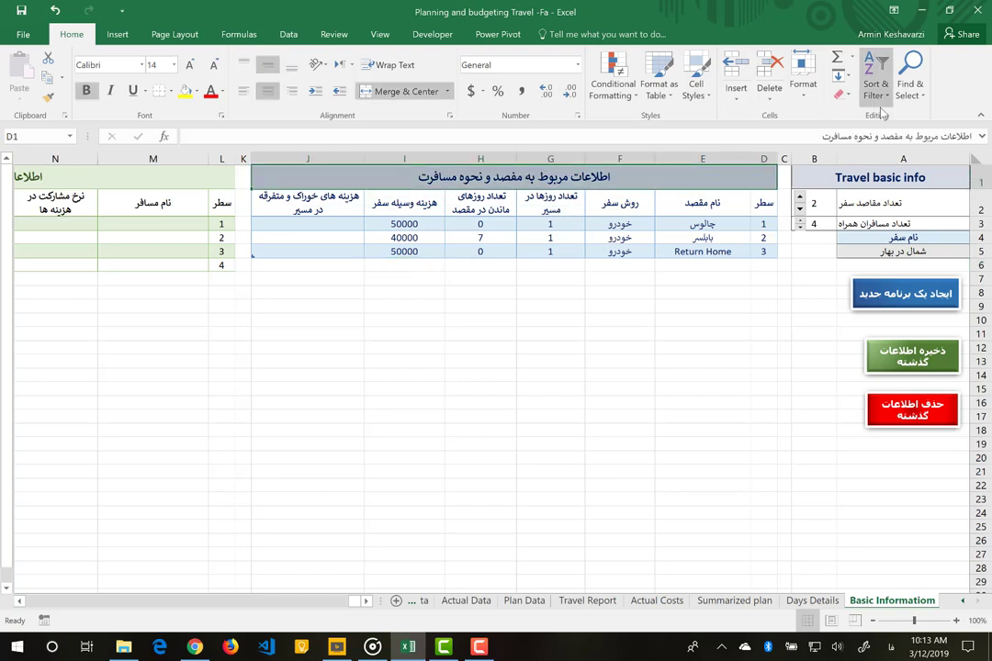
{"action": "left_click", "coordinate": [893, 138]}
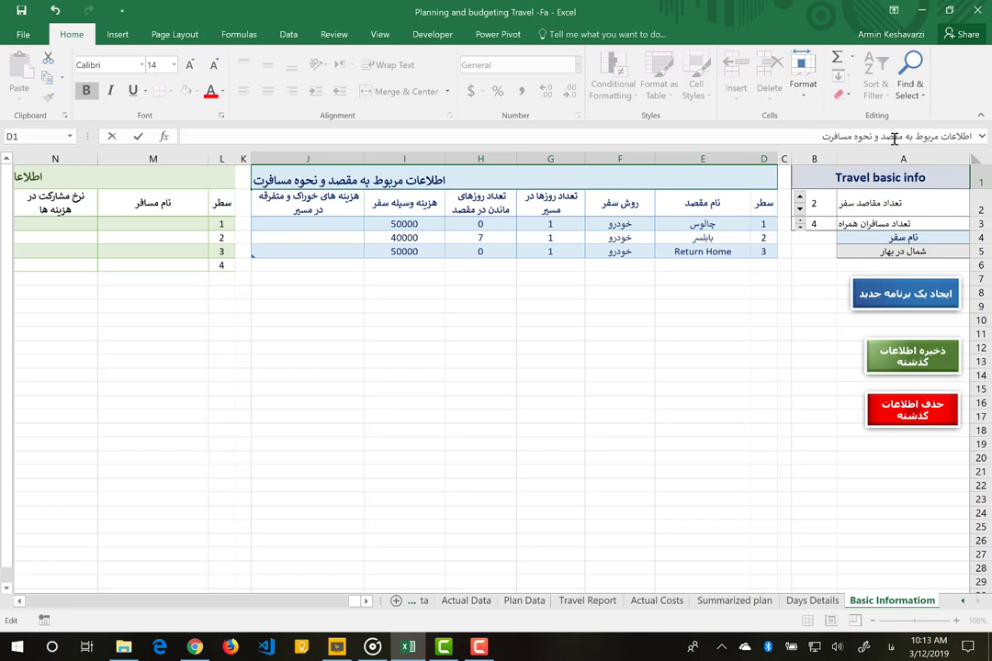
{"action": "key", "text": "Return"}
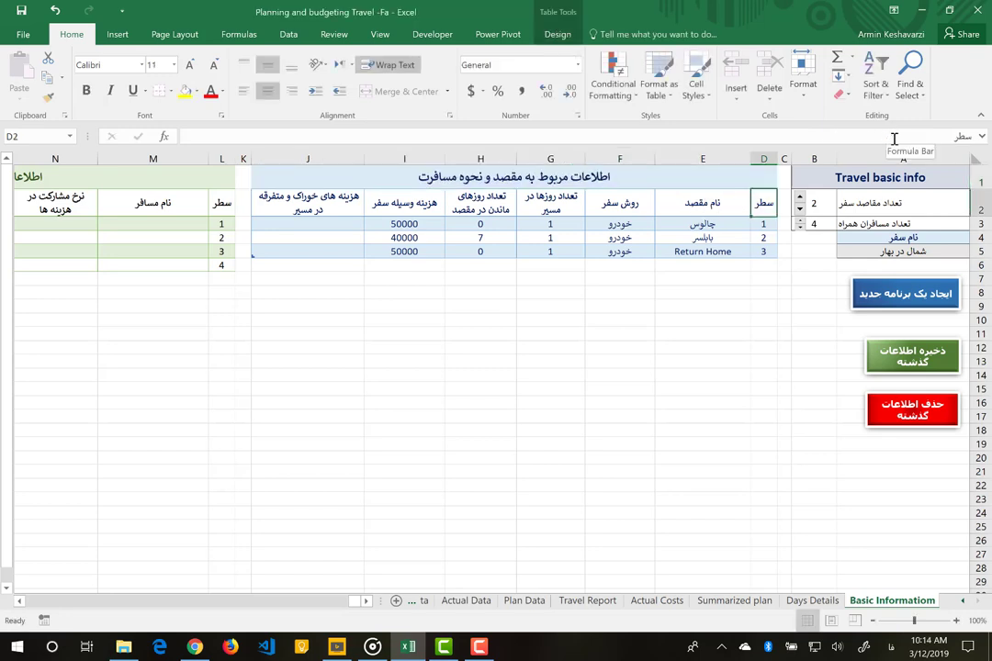
{"action": "mouse_move", "coordinate": [407, 225]}
{"action": "left_mouse_down"}
{"action": "mouse_move", "coordinate": [419, 272]}
{"action": "mouse_move", "coordinate": [421, 255]}
{"action": "left_mouse_up"}
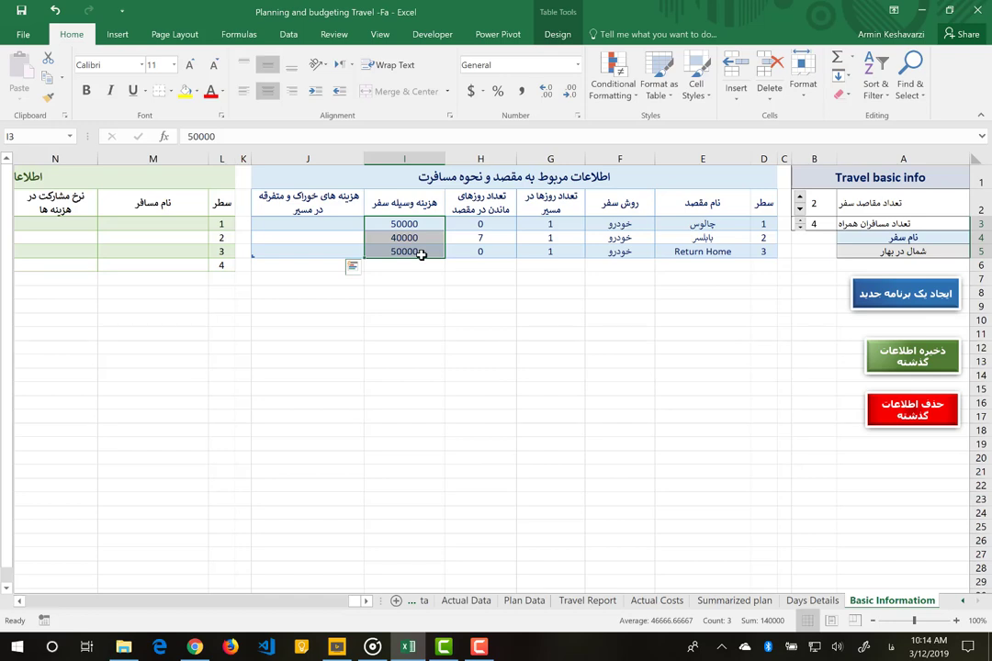
- Enter 400000 in J3 and copy it into J4 and J5
{"action": "key", "text": "Left"}
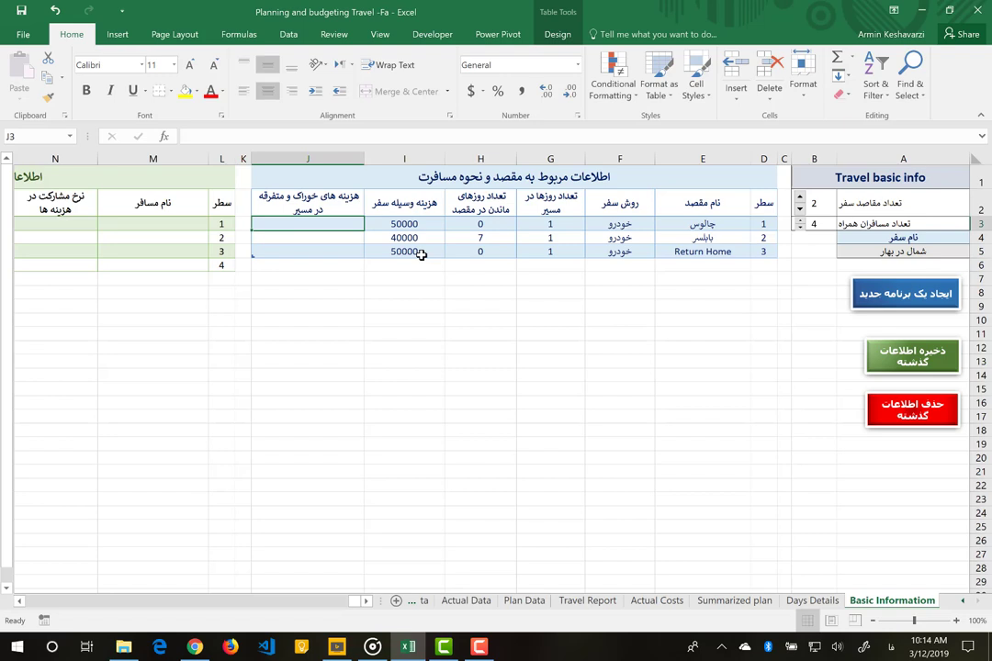
{"action": "type", "text": "20"}
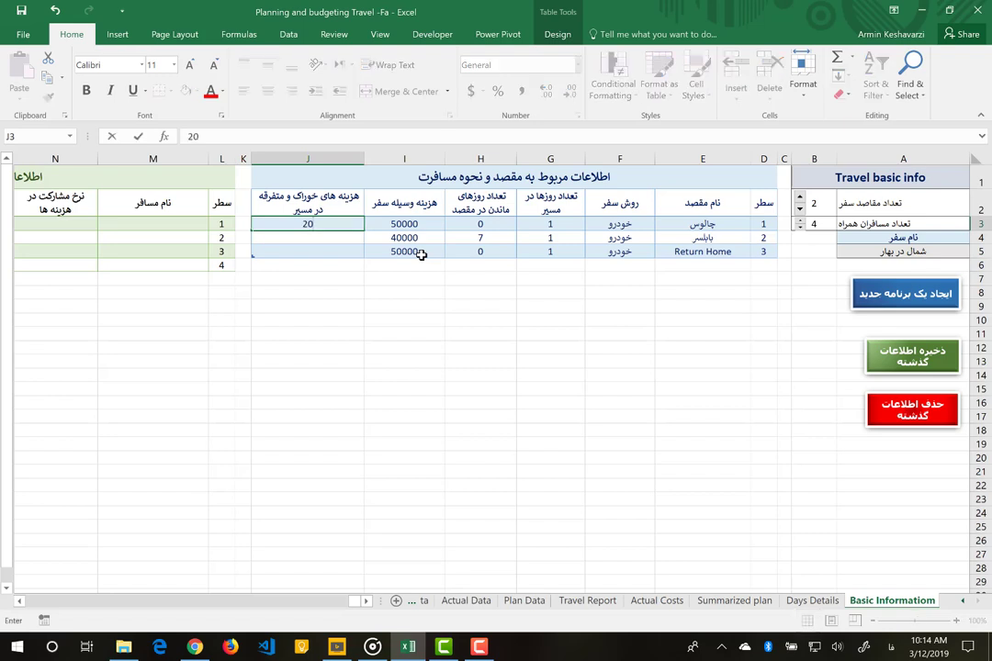
{"action": "type", "text": "000"}
{"action": "key", "text": "Return"}
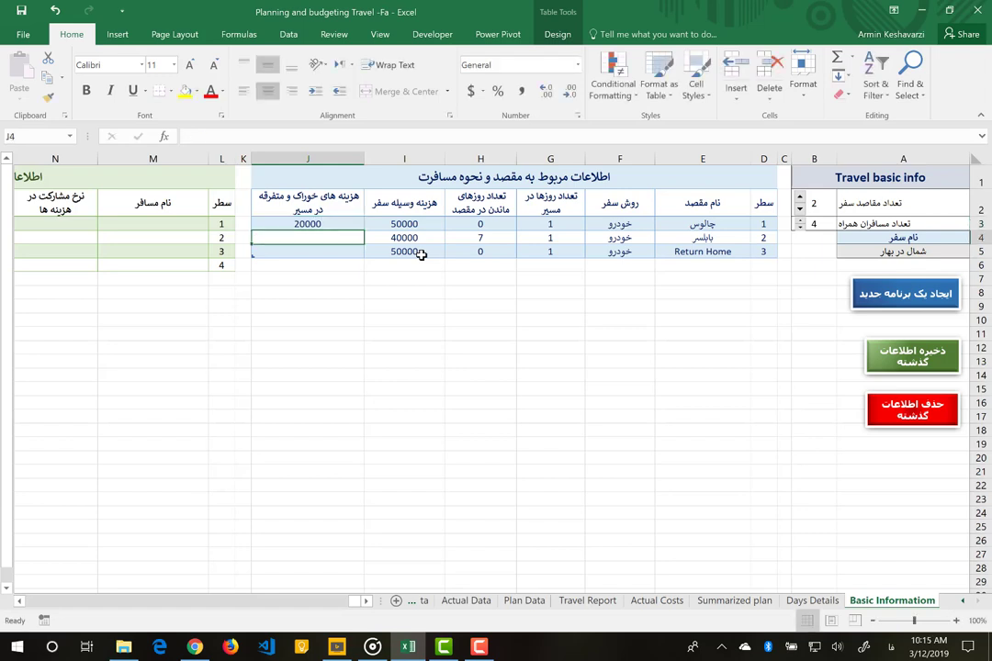
{"action": "key", "text": "Up"}
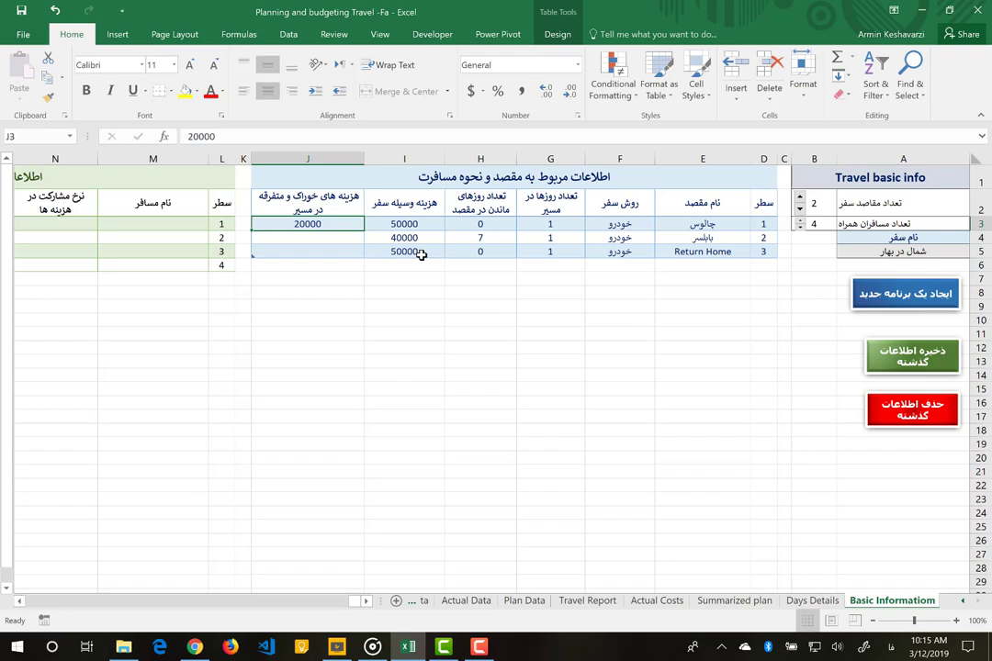
{"action": "type", "text": "40000"}
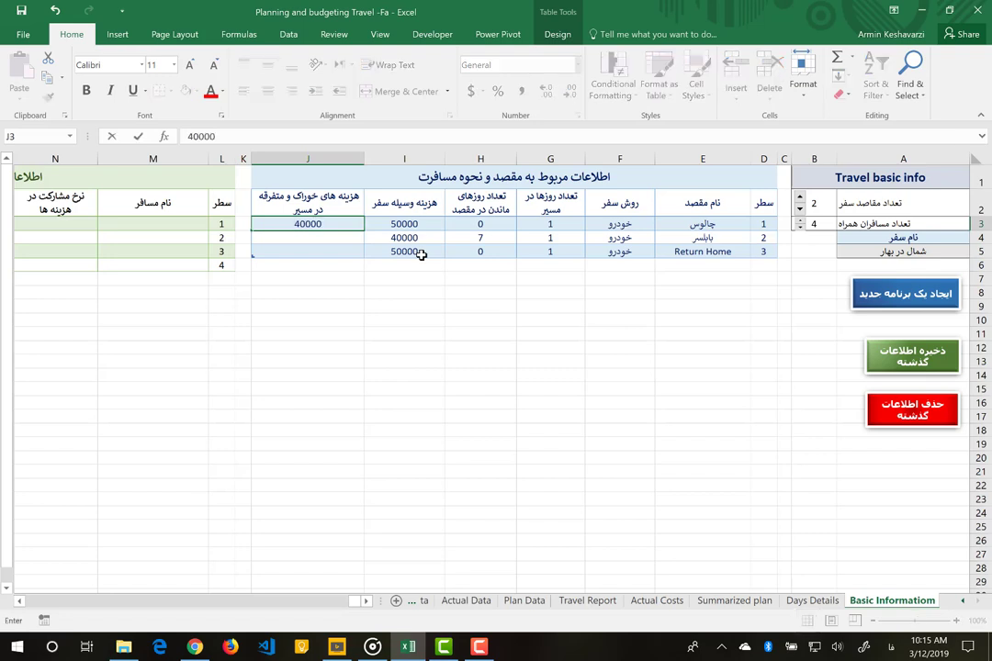
{"action": "type", "text": "0"}
{"action": "key", "text": "ctrl+Return"}
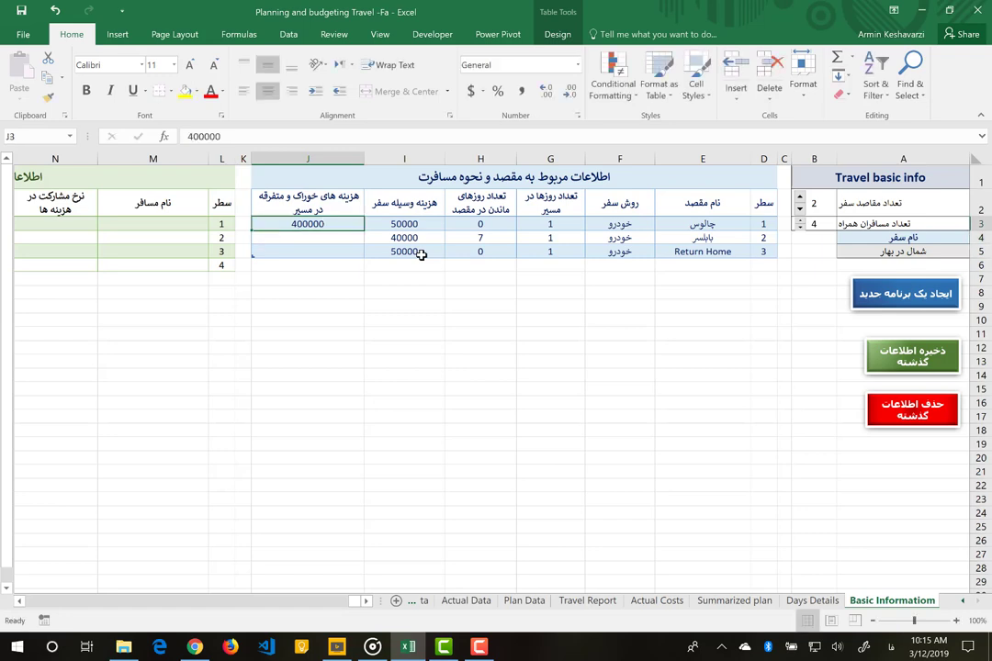
{"action": "key", "text": "ctrl+c"}
{"action": "key", "text": "Down"}
{"action": "key", "text": "ctrl+v"}
{"action": "key", "text": "Down"}
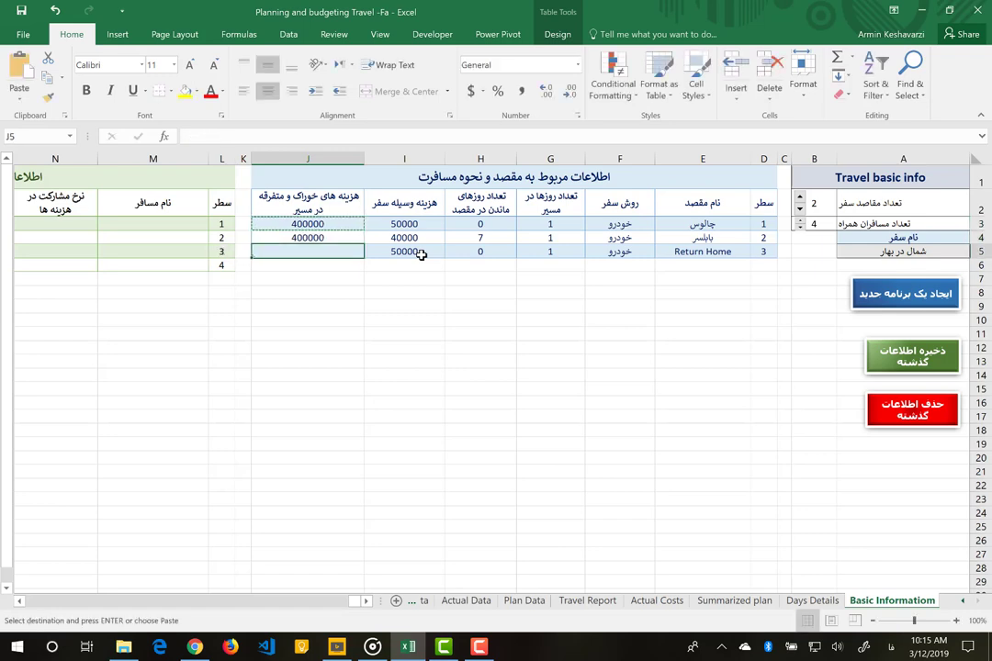
{"action": "key", "text": "ctrl+v"}
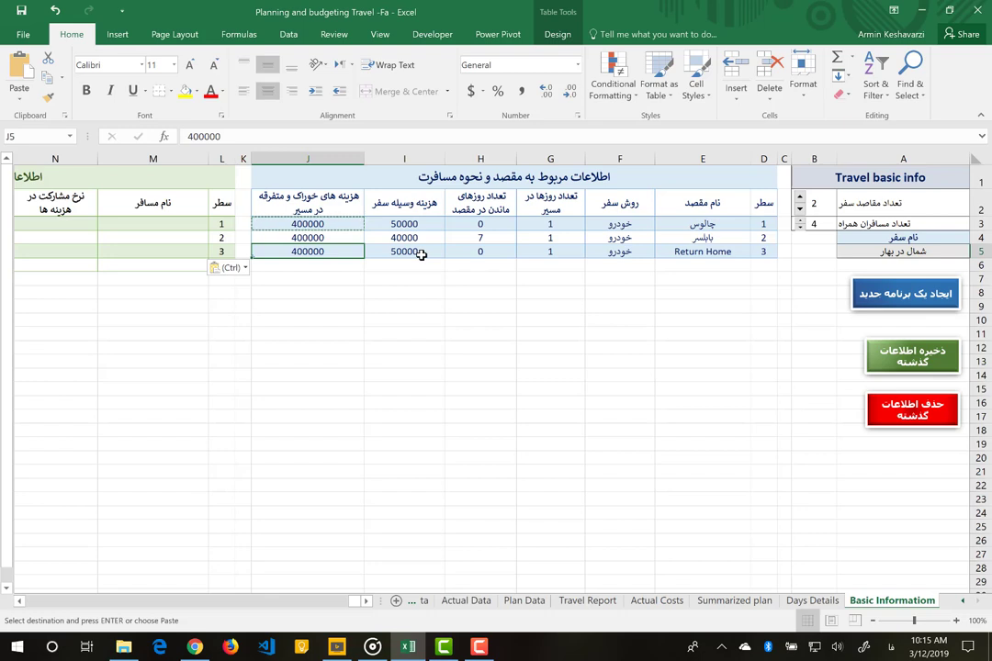
{"action": "key", "text": "Left"}
{"action": "key", "text": "Left"}
{"action": "key", "text": "Left"}
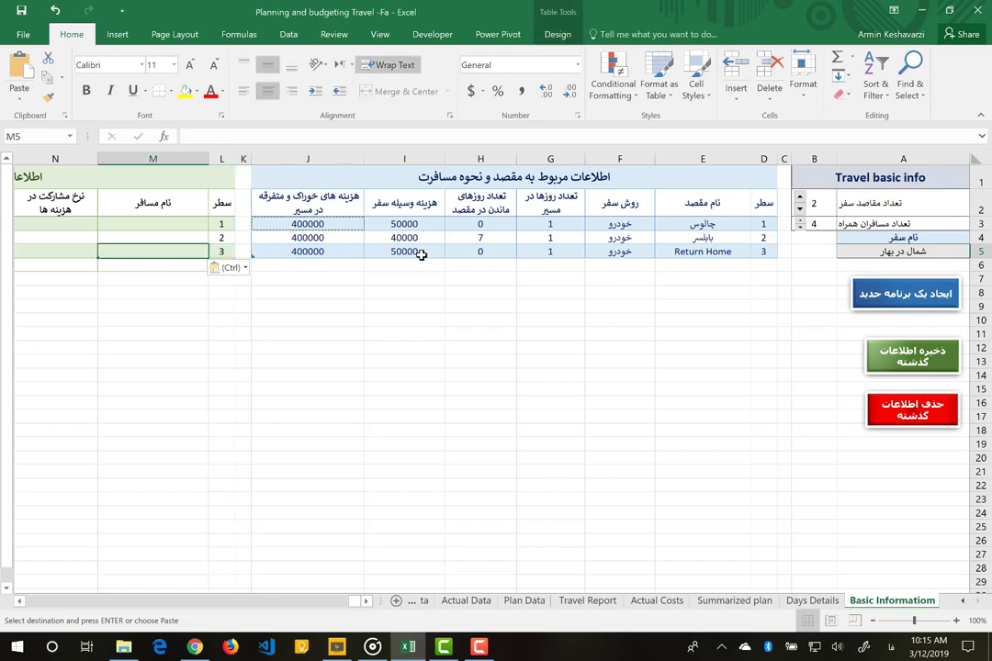
- Enter the first traveller's full name in M3 of the travellers table
{"action": "key", "text": "Right"}
{"action": "left_click", "coordinate": [422, 256]}
{"action": "key", "text": "Right"}
{"action": "key", "text": "Right"}
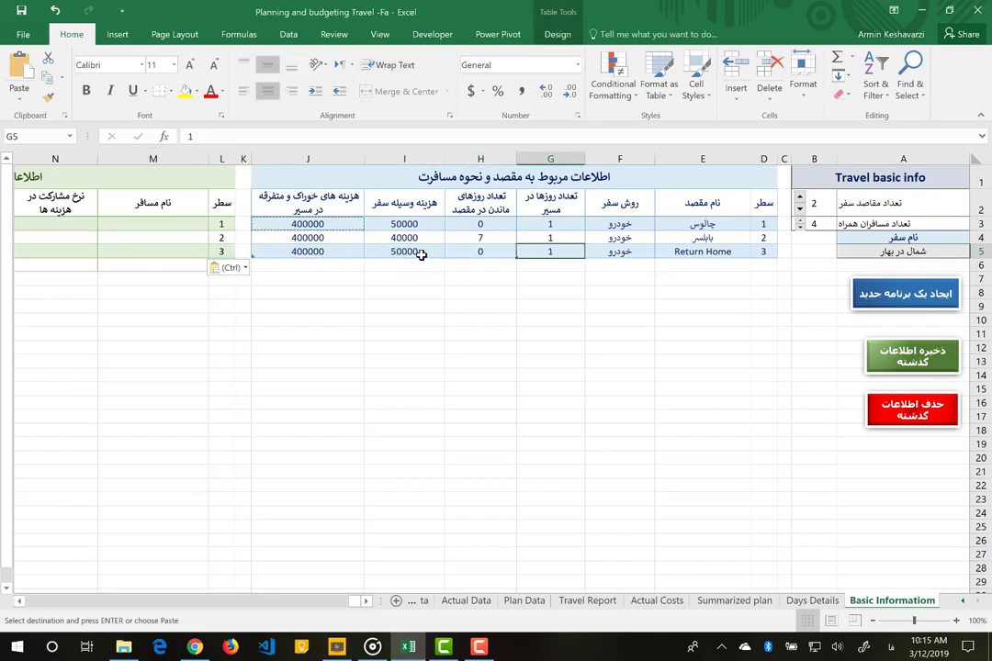
{"action": "key", "text": "Left"}
{"action": "key", "text": "Up"}
{"action": "key", "text": "Up"}
{"action": "key", "text": "Down"}
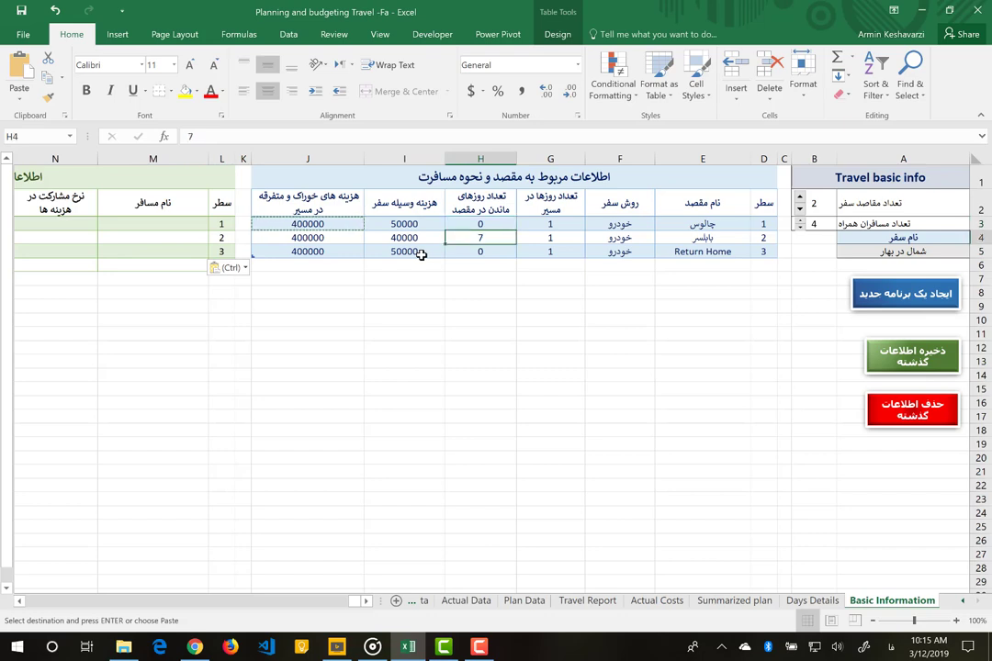
{"action": "key", "text": "Left"}
{"action": "key", "text": "Left"}
{"action": "key", "text": "Left"}
{"action": "key", "text": "Left"}
{"action": "key", "text": "Left"}
{"action": "key", "text": "Left"}
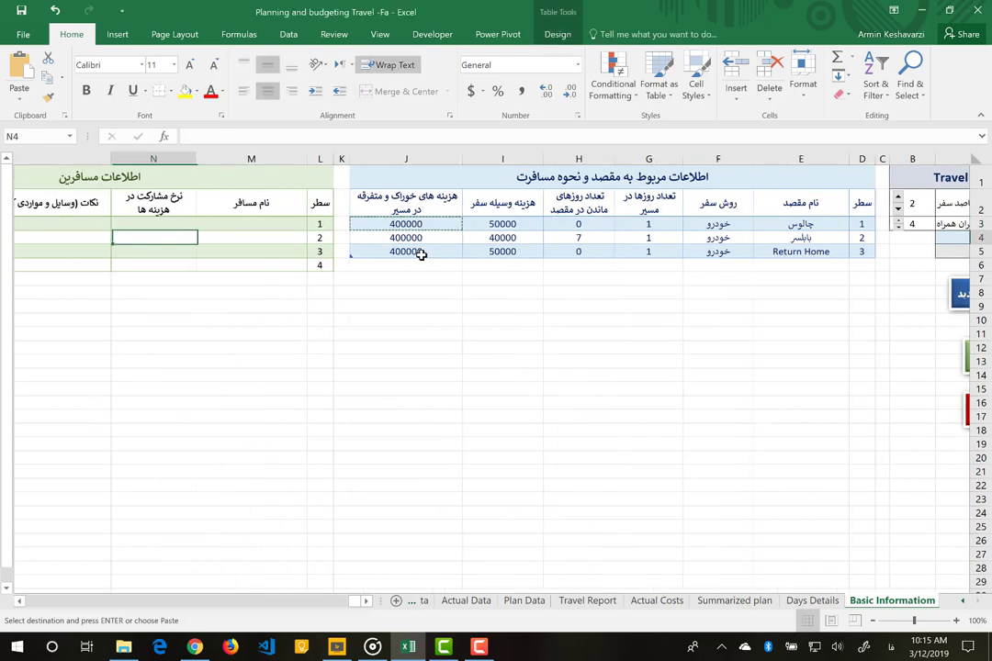
{"action": "key", "text": "Left"}
{"action": "key", "text": "Right"}
{"action": "key", "text": "Right"}
{"action": "key", "text": "Up"}
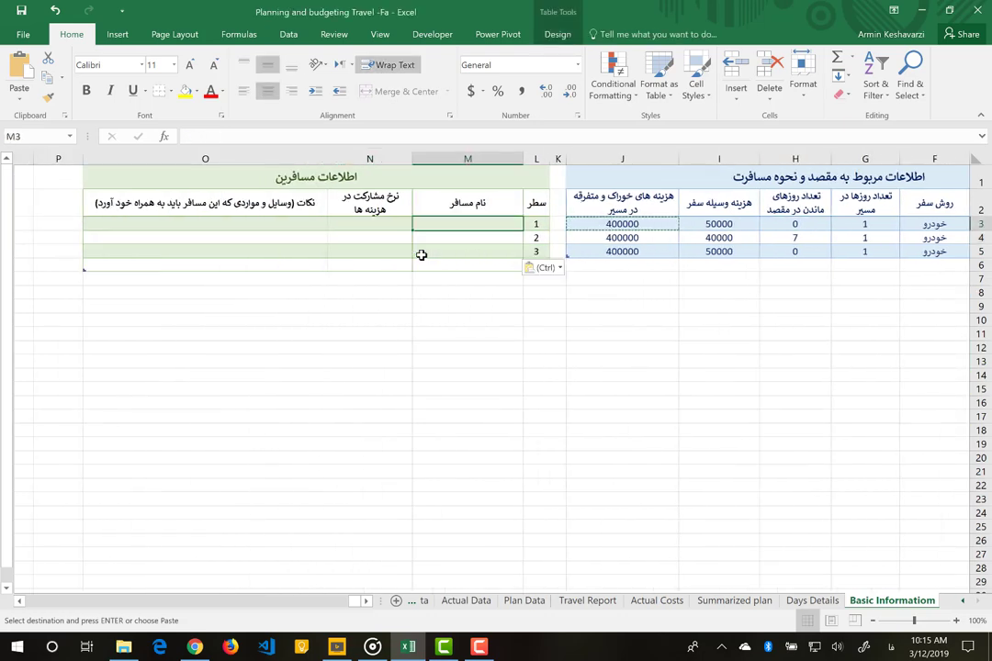
{"action": "type", "text": "آری"}
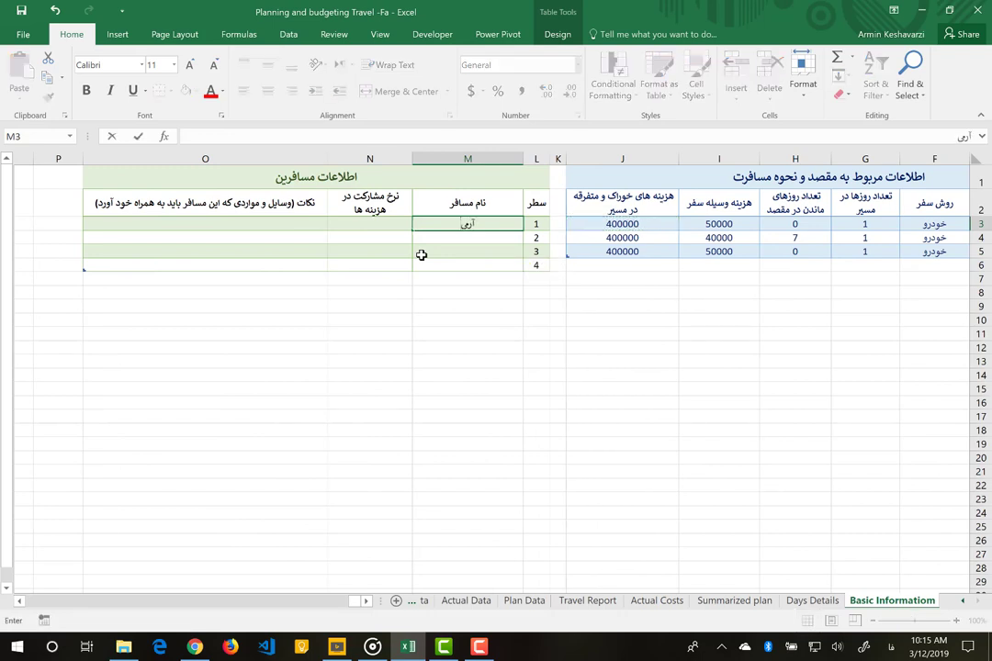
{"action": "type", "text": "ین کشاورزی"}
{"action": "key", "text": "Return"}
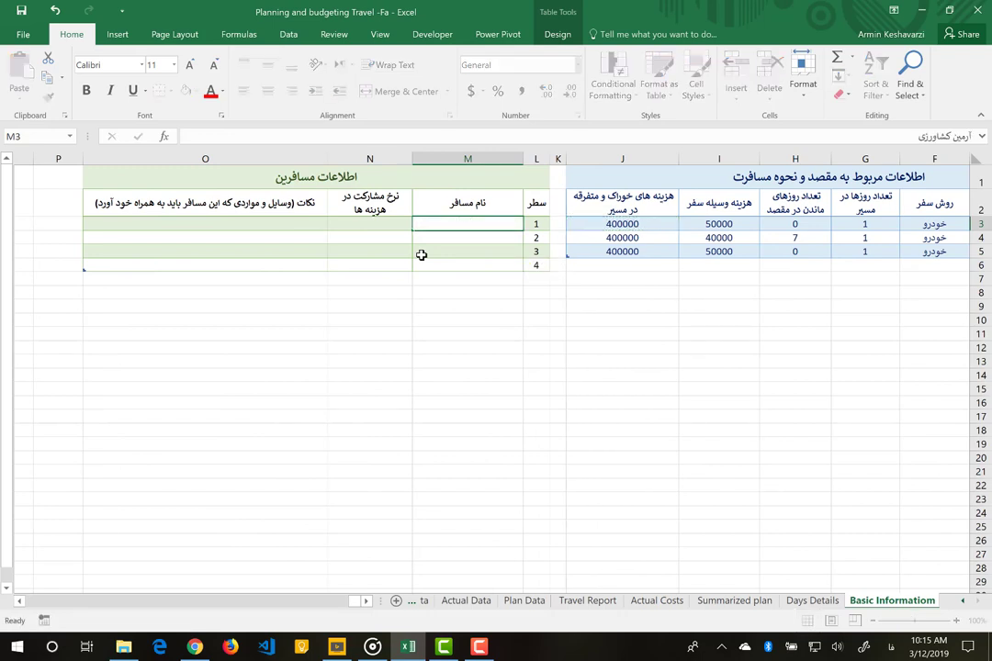
{"action": "key", "text": "Return"}
- Enter the other three travellers' first names in M4 to M6
{"action": "type", "text": "علی"}
{"action": "key", "text": "Return"}
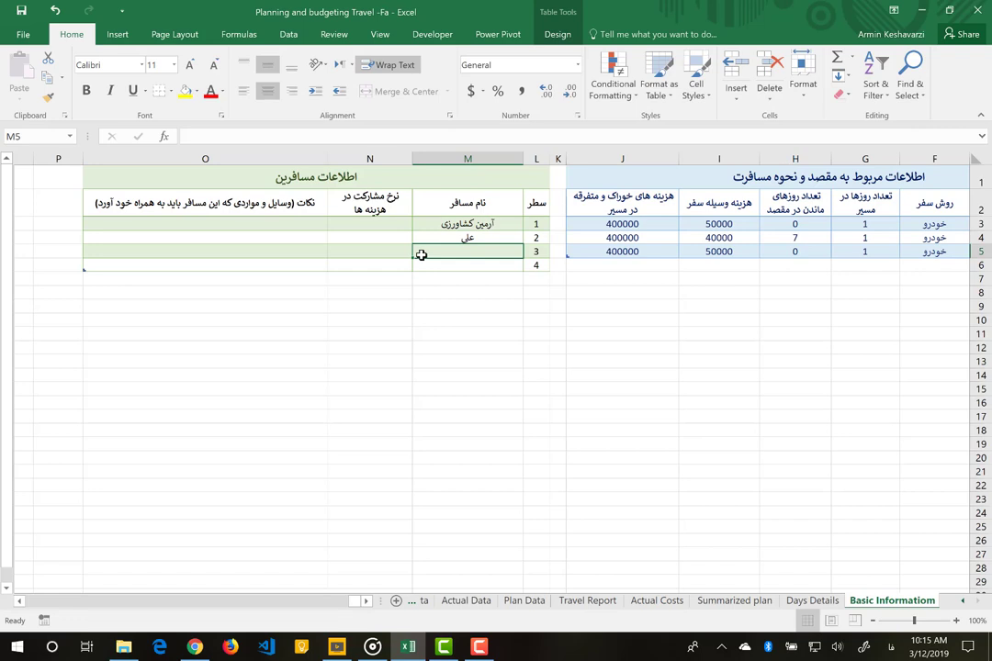
{"action": "type", "text": "روزبه"}
{"action": "key", "text": "Return"}
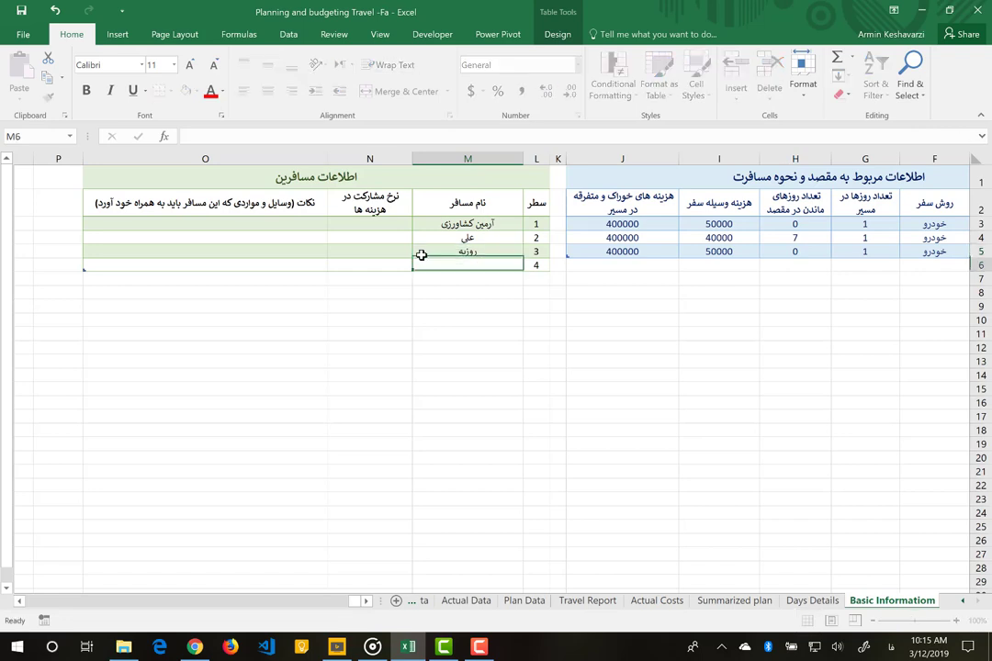
{"action": "type", "text": "آرش"}
{"action": "key", "text": "Return"}
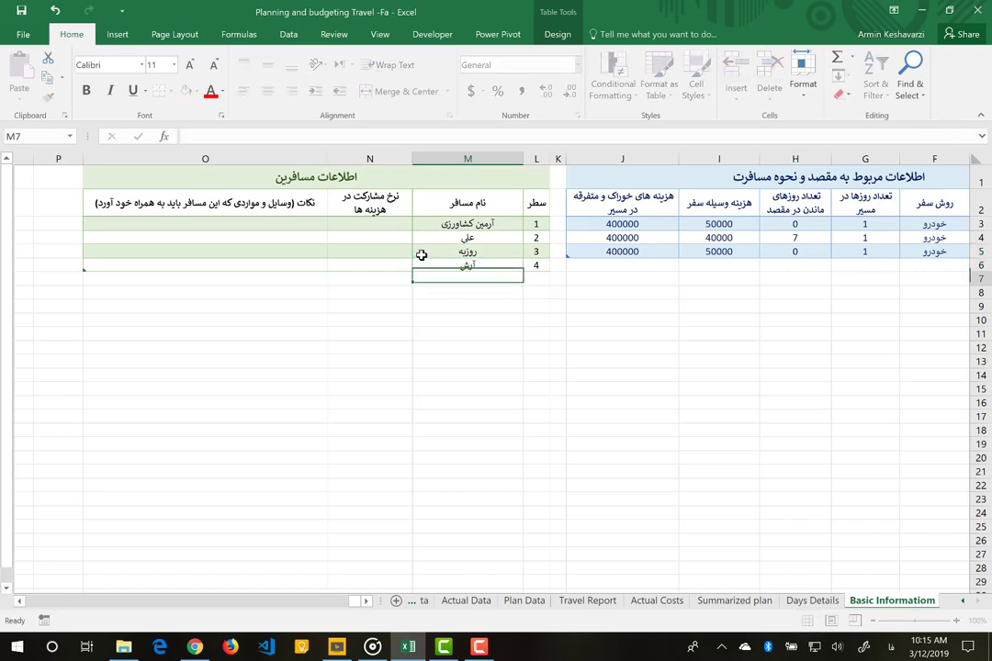
{"action": "key", "text": "Up"}
{"action": "key", "text": "Up"}
{"action": "key", "text": "Up"}
{"action": "key", "text": "Up"}
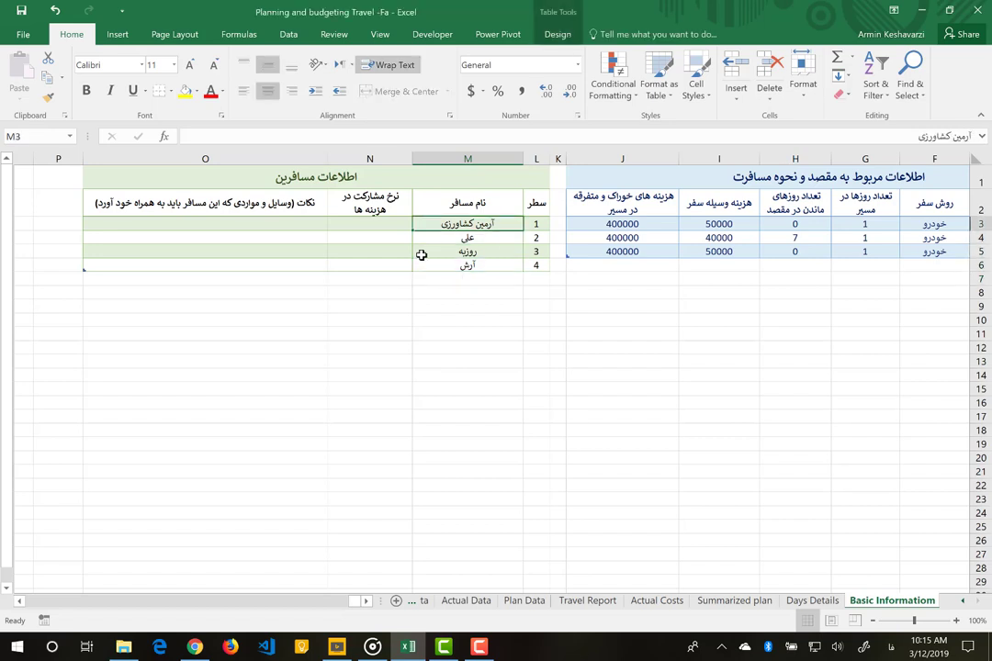
{"action": "key", "text": "Left"}
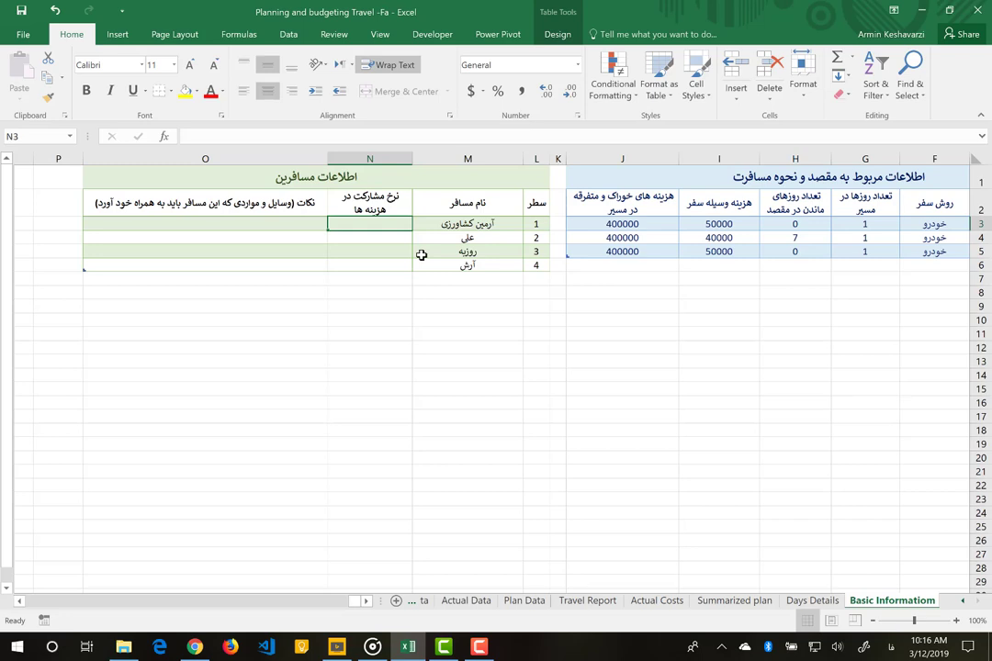
- Enter provisional cost shares 0, 0, 0.5 and 0.5 for the four travellers in N3:N6
{"action": "type", "text": "0"}
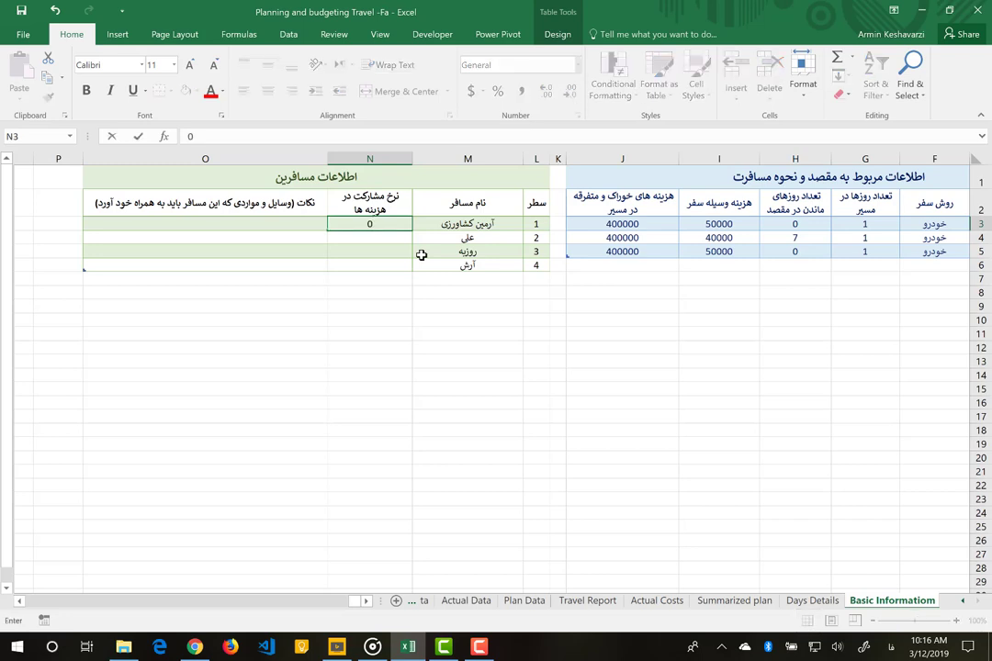
{"action": "key", "text": "Return"}
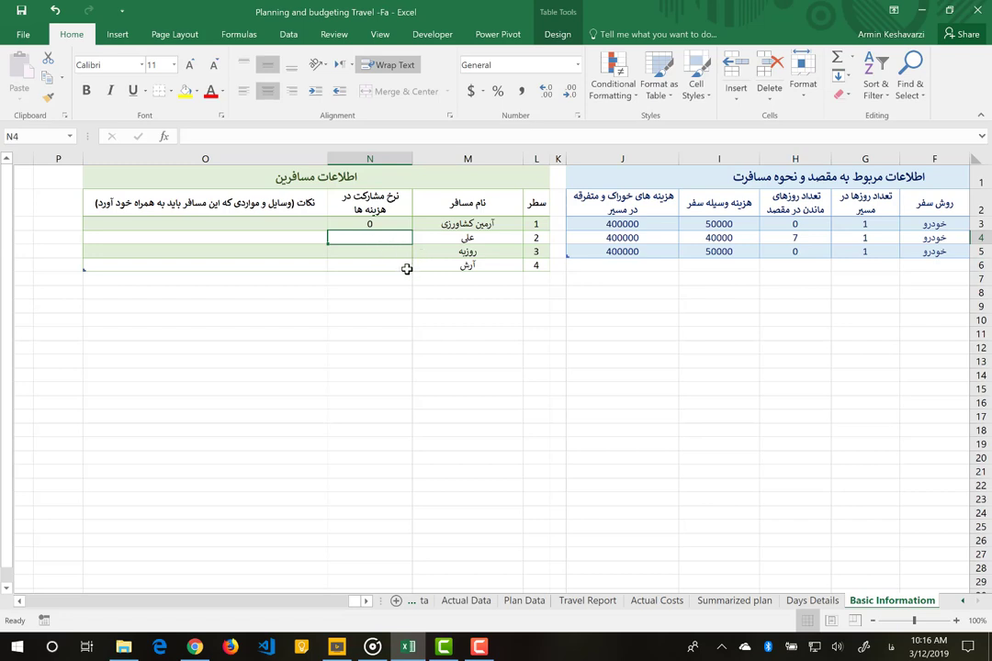
{"action": "type", "text": "0"}
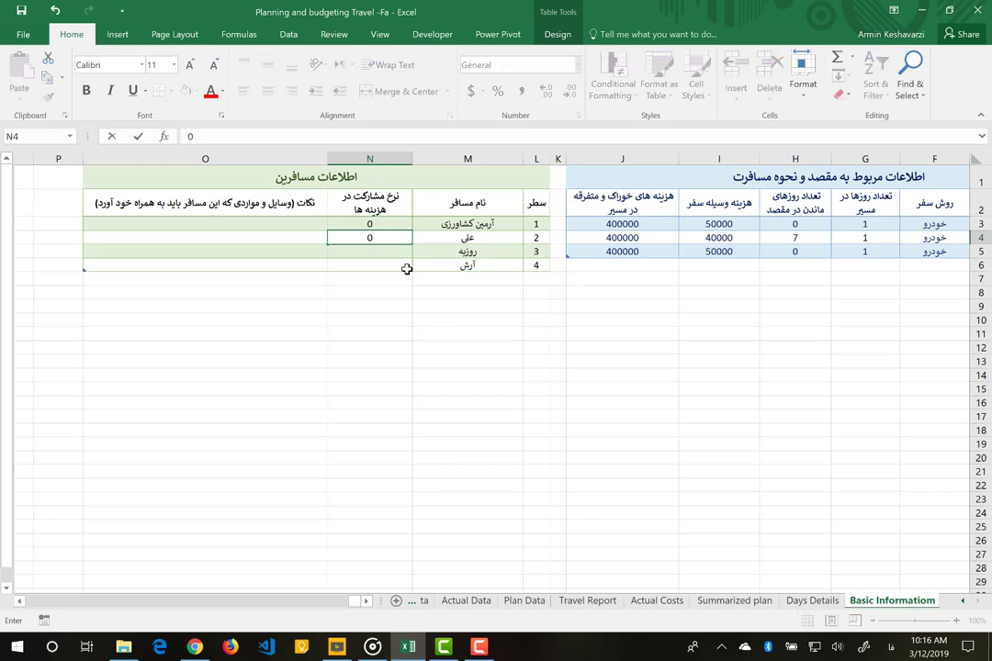
{"action": "key", "text": "Return"}
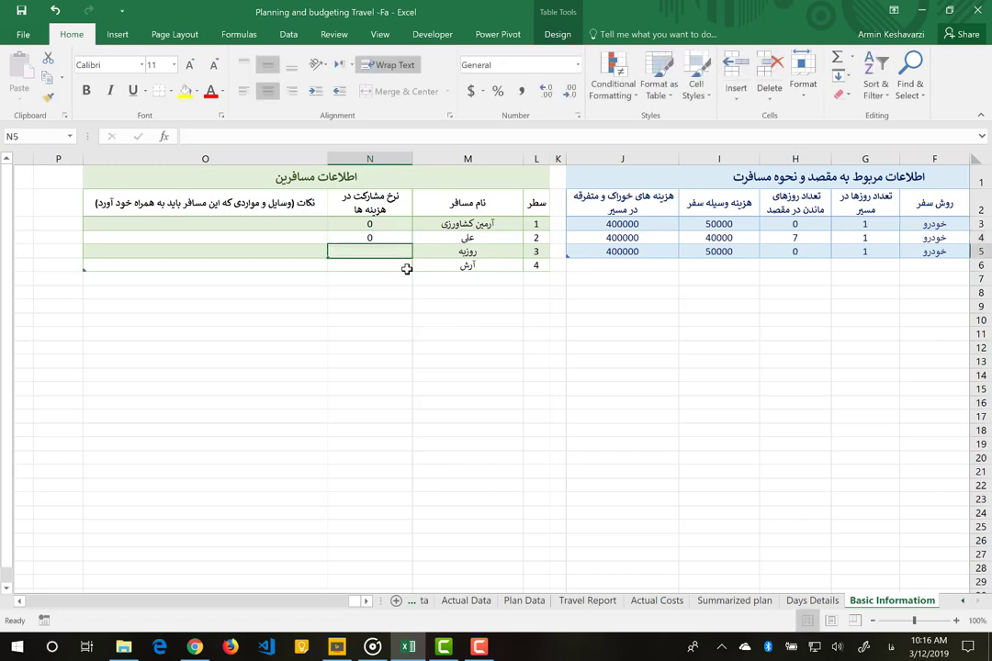
{"action": "type", "text": "0.5"}
{"action": "key", "text": "Return"}
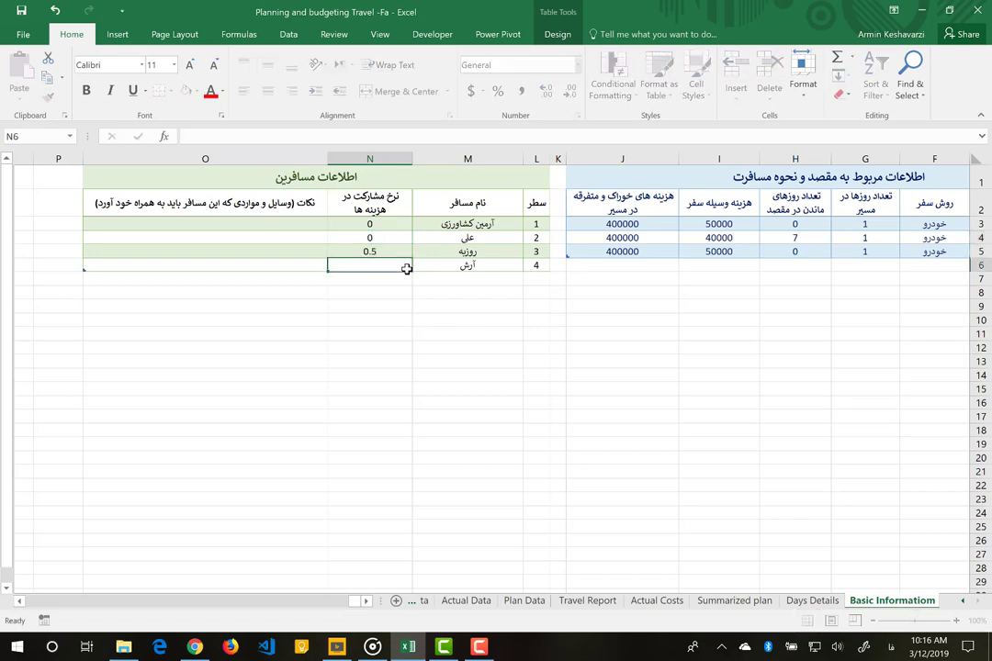
{"action": "key", "text": "ctrl+d"}
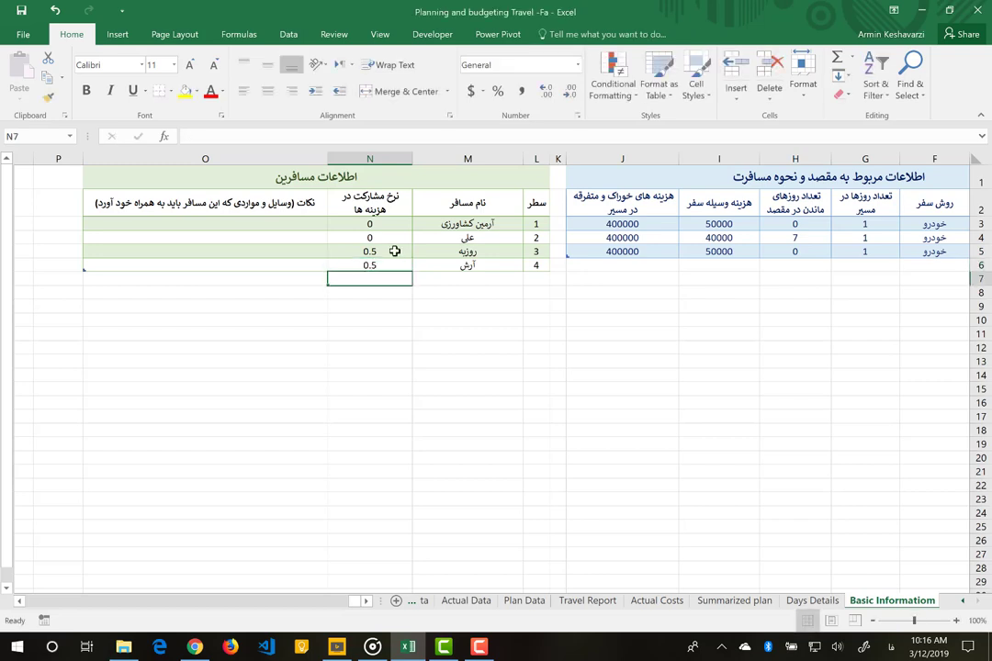
{"action": "left_click", "coordinate": [394, 251]}
{"action": "left_click", "coordinate": [391, 266], "text": "shift"}
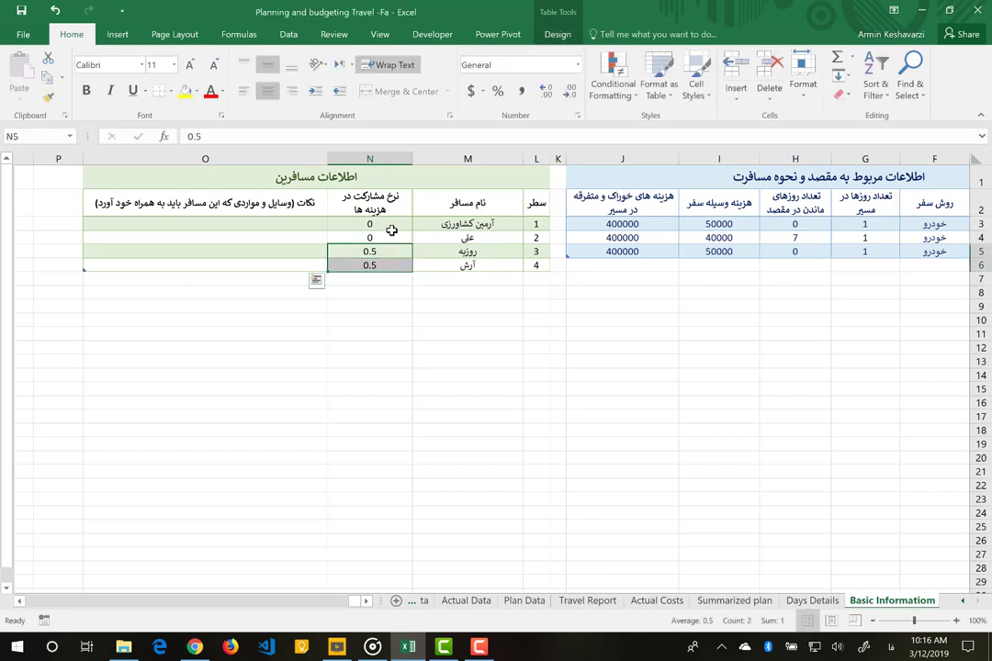
- Replace each of the four cost shares in N3:N6 with 0.25
{"action": "left_click", "coordinate": [392, 228]}
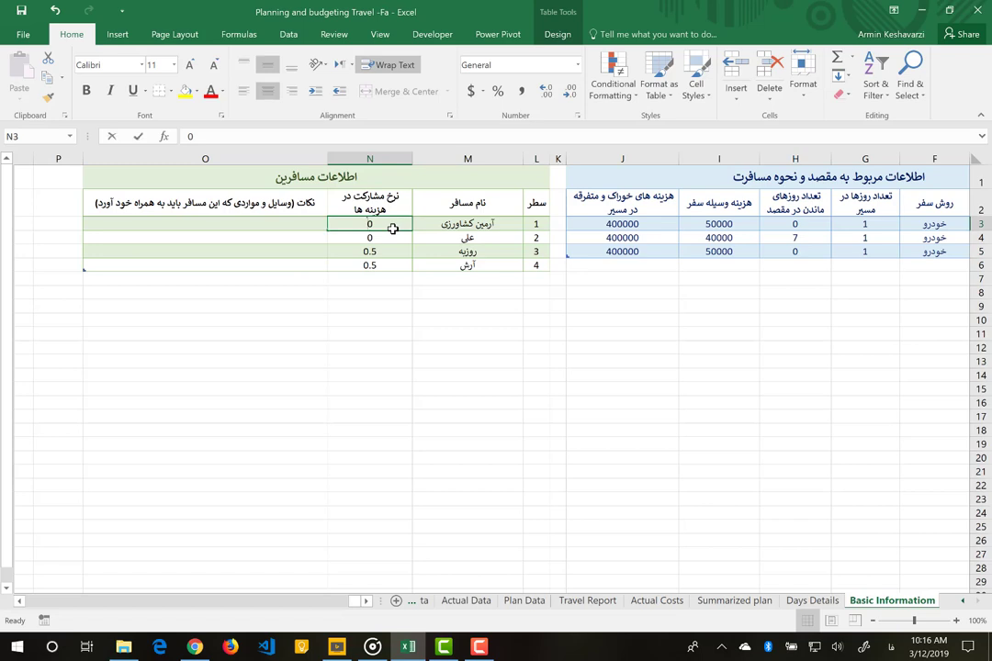
{"action": "type", "text": "0.2"}
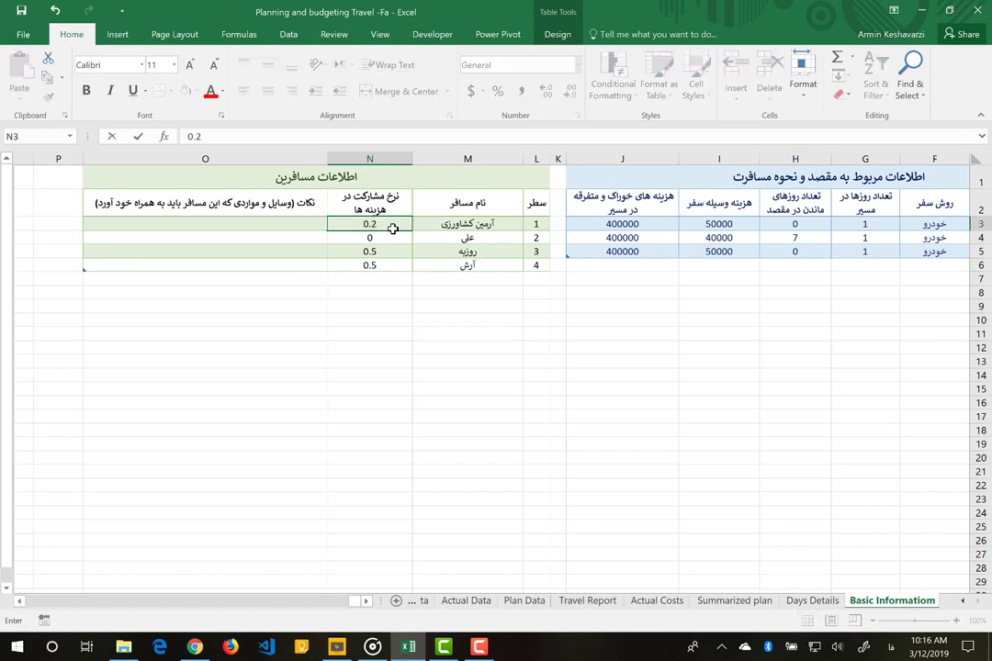
{"action": "type", "text": "5"}
{"action": "key", "text": "Return"}
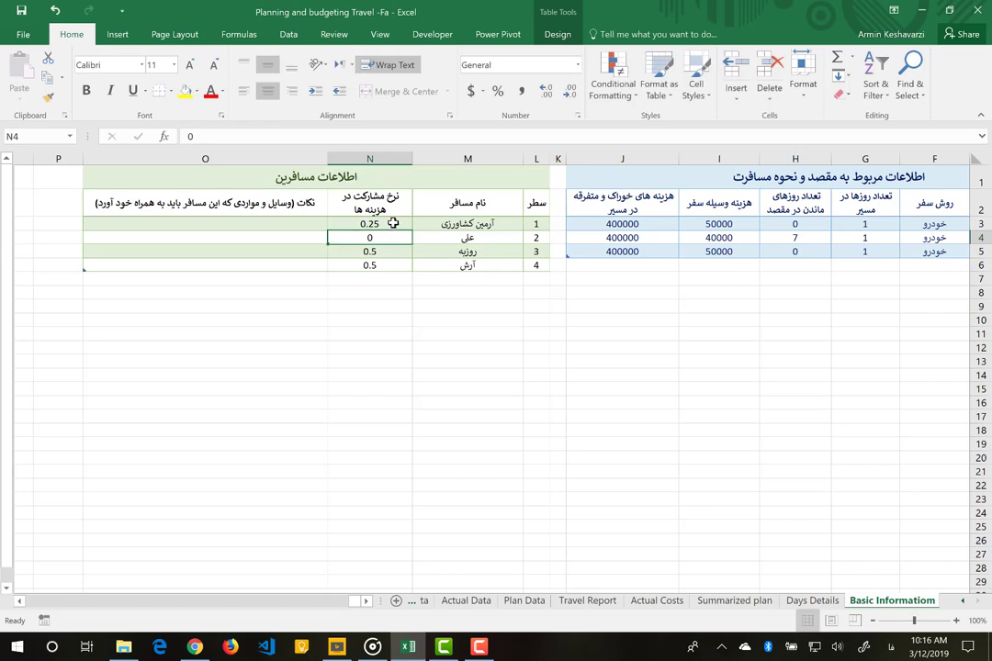
{"action": "left_click", "coordinate": [393, 229]}
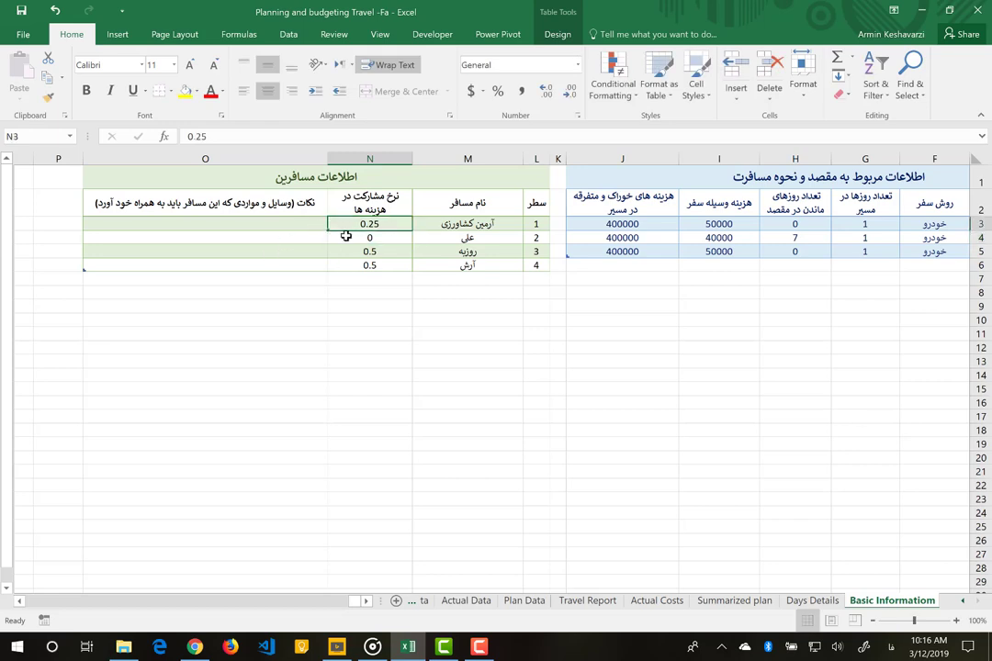
{"action": "left_click", "coordinate": [355, 238]}
{"action": "type", "text": "0."}
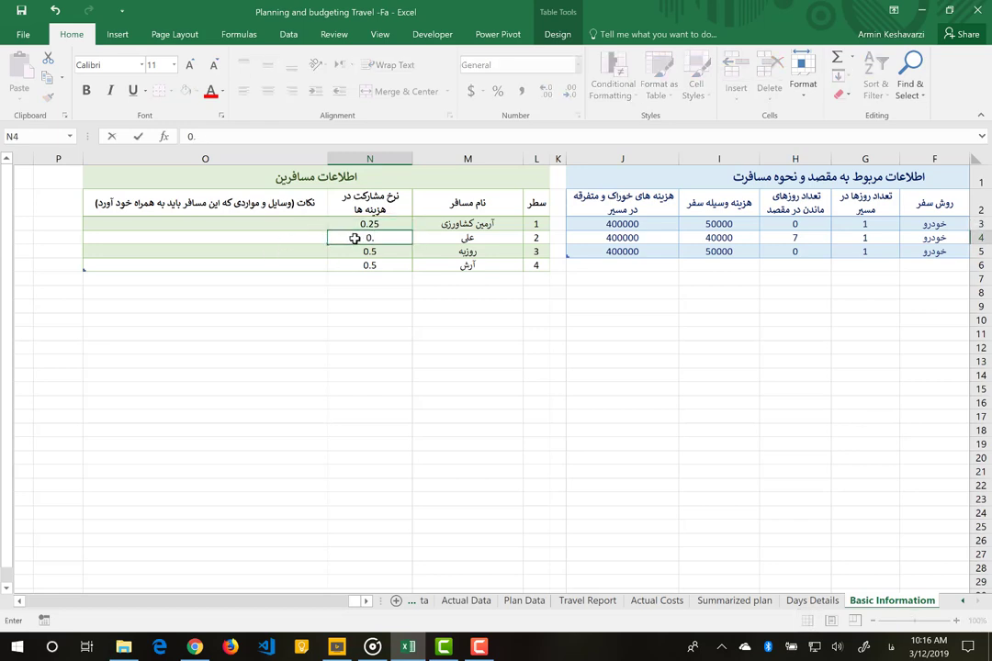
{"action": "type", "text": "25"}
{"action": "key", "text": "Return"}
{"action": "type", "text": "0"}
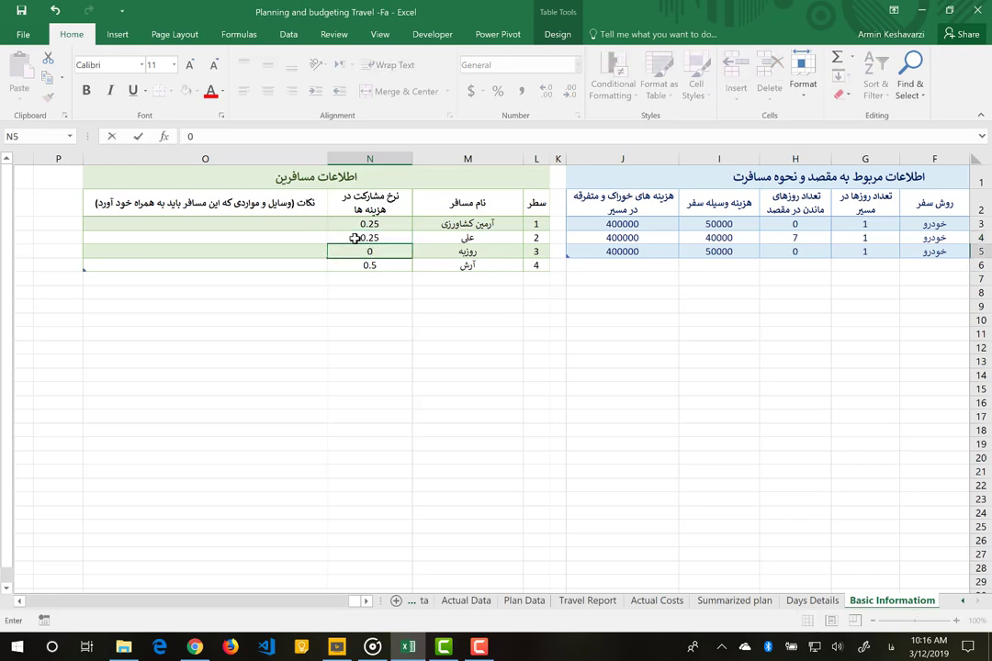
{"action": "type", "text": ".2"}
{"action": "type", "text": "5"}
{"action": "key", "text": "Return"}
{"action": "type", "text": "0"}
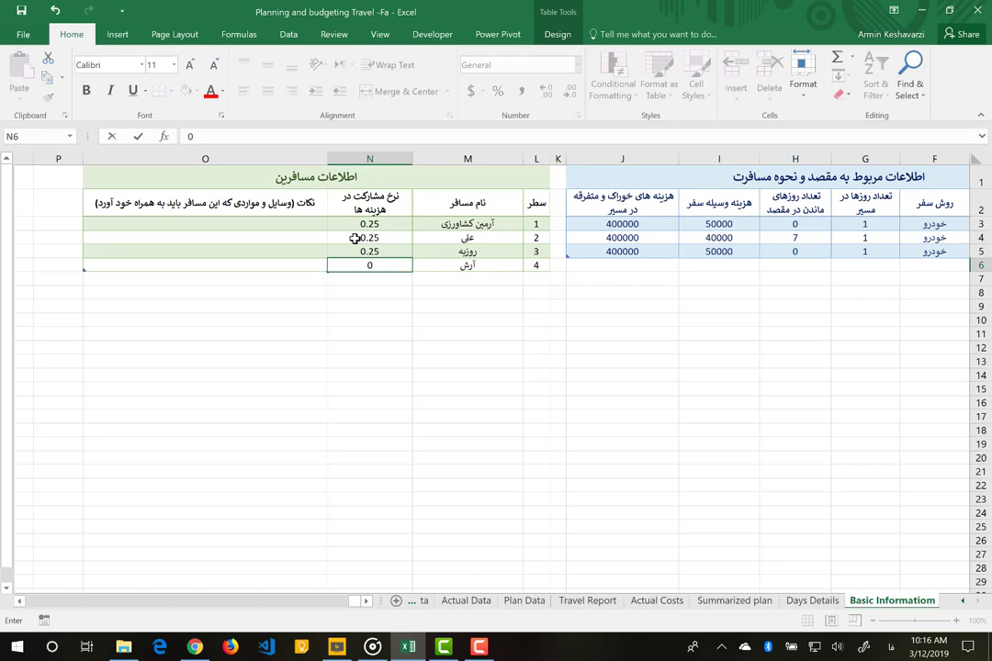
{"action": "type", "text": ".25"}
{"action": "key", "text": "Return"}
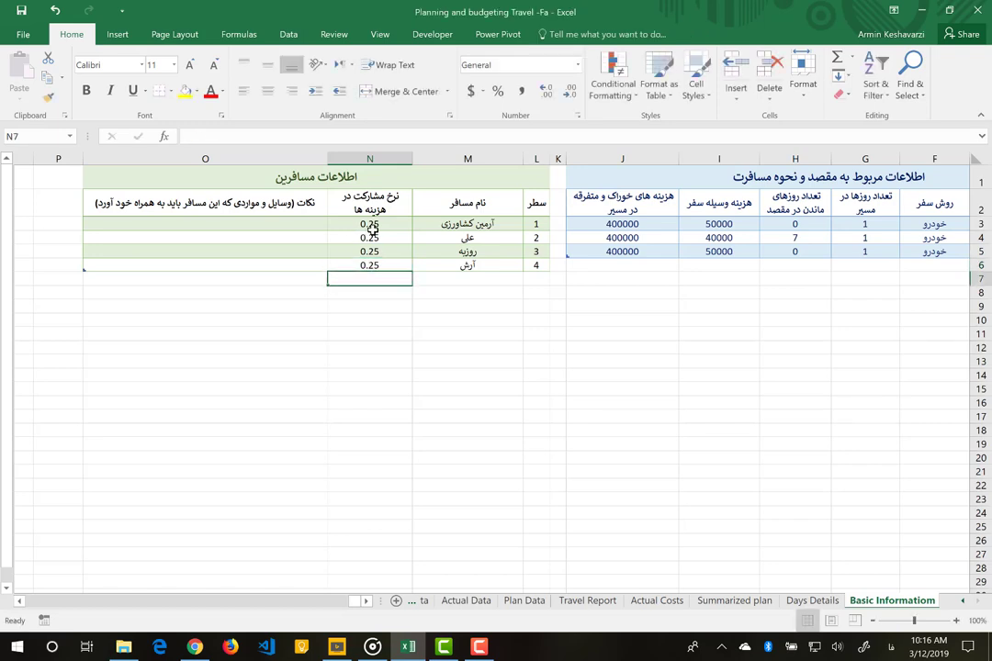
- Select N3:N6 to confirm the shares total 1, briefly testing N3 at 0 before restoring 0.25
{"action": "left_click_drag", "start_coordinate": [375, 223], "coordinate": [377, 263]}
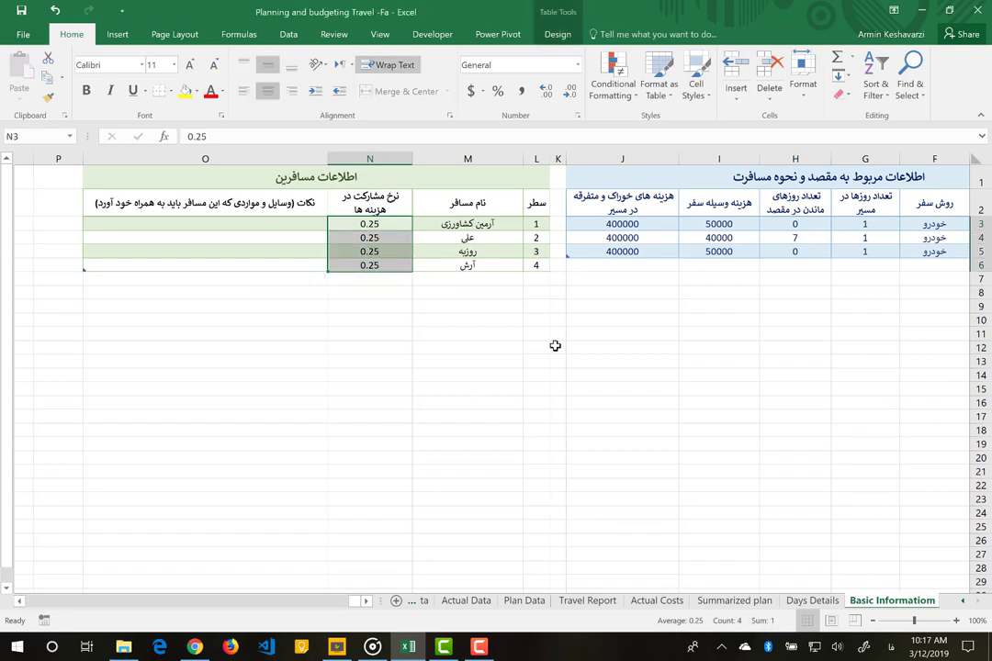
{"action": "left_click", "coordinate": [377, 224]}
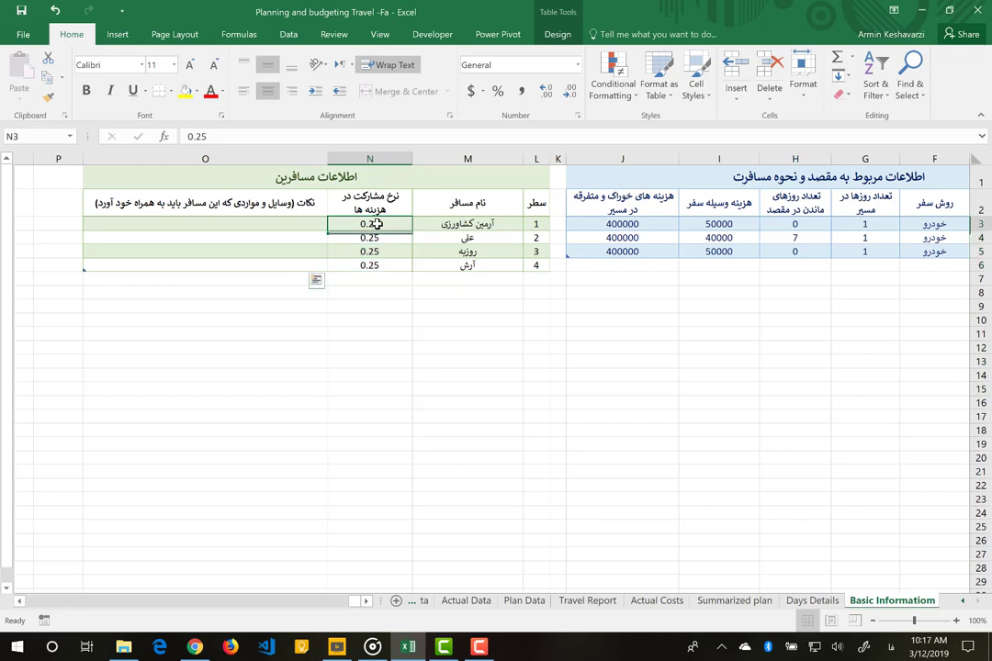
{"action": "type", "text": "0"}
{"action": "key", "text": "Return"}
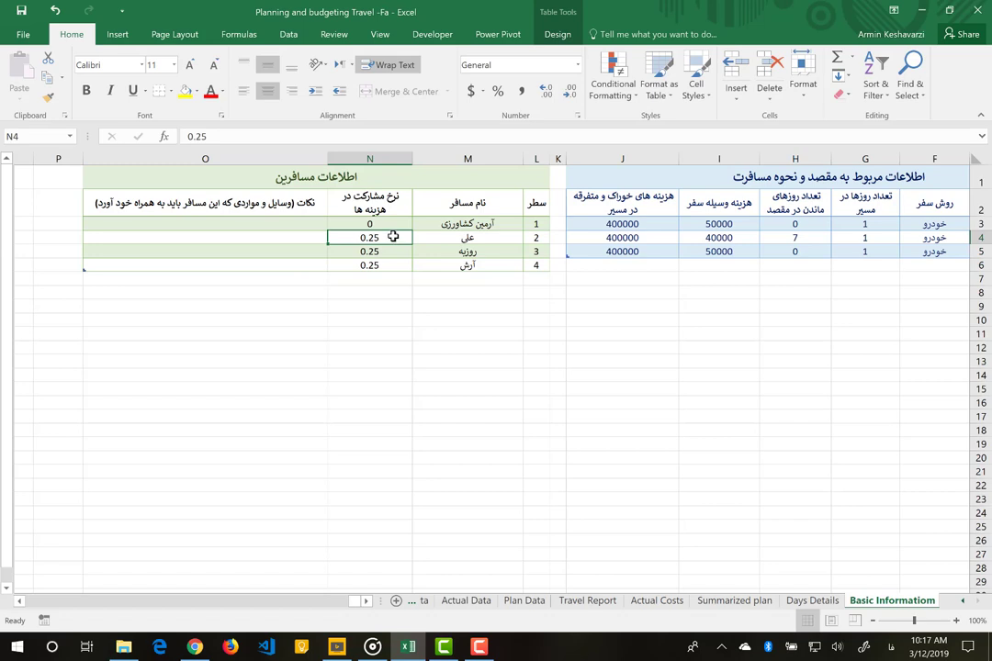
{"action": "left_click_drag", "start_coordinate": [392, 238], "coordinate": [387, 266]}
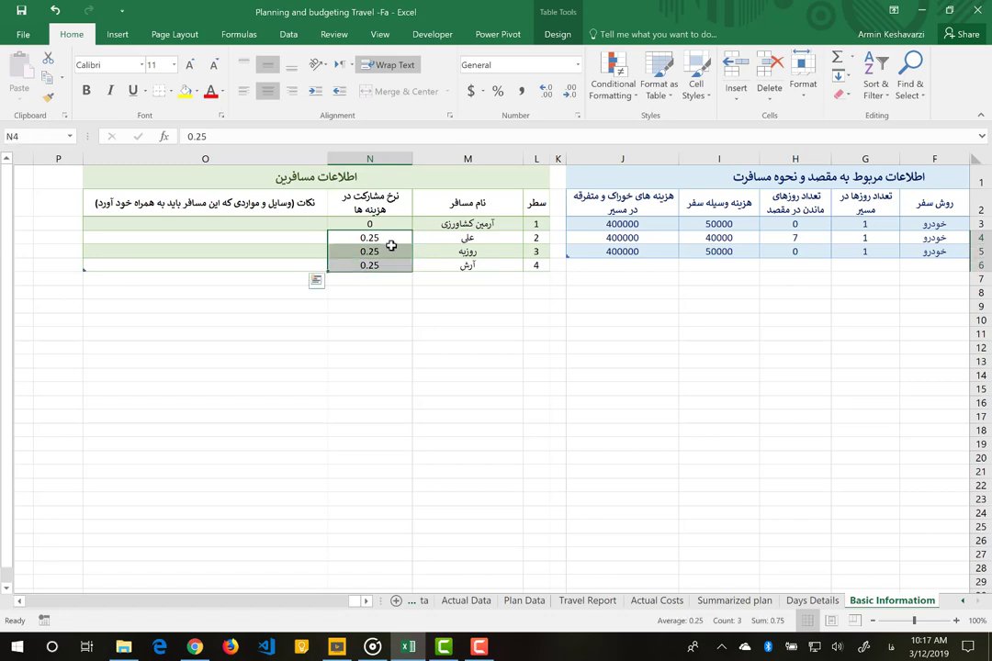
{"action": "left_click", "coordinate": [377, 223]}
{"action": "type", "text": "0.2"}
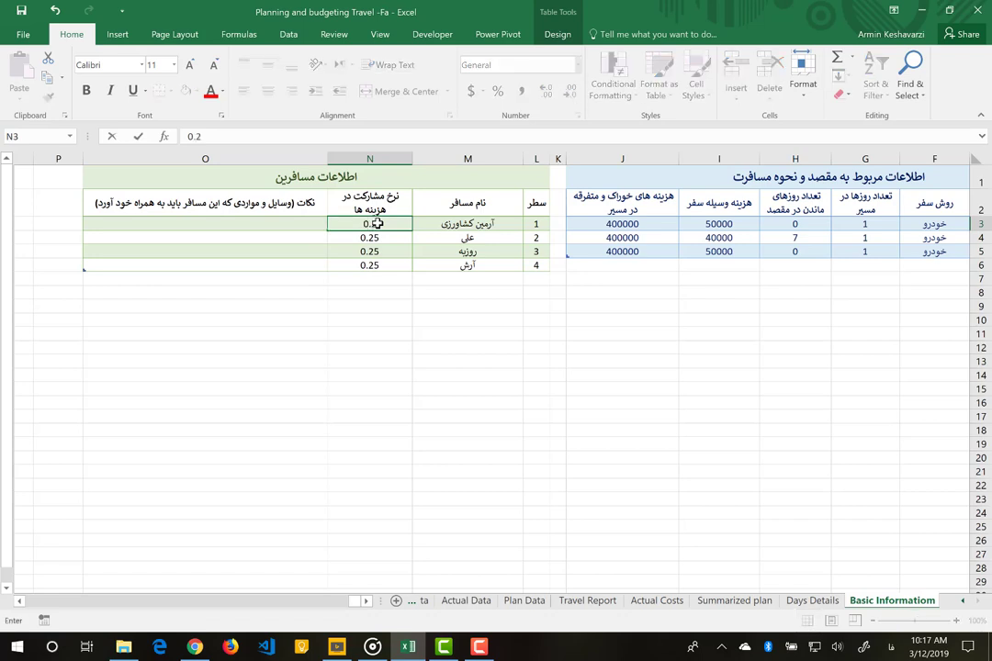
{"action": "type", "text": "5"}
{"action": "key", "text": "Return"}
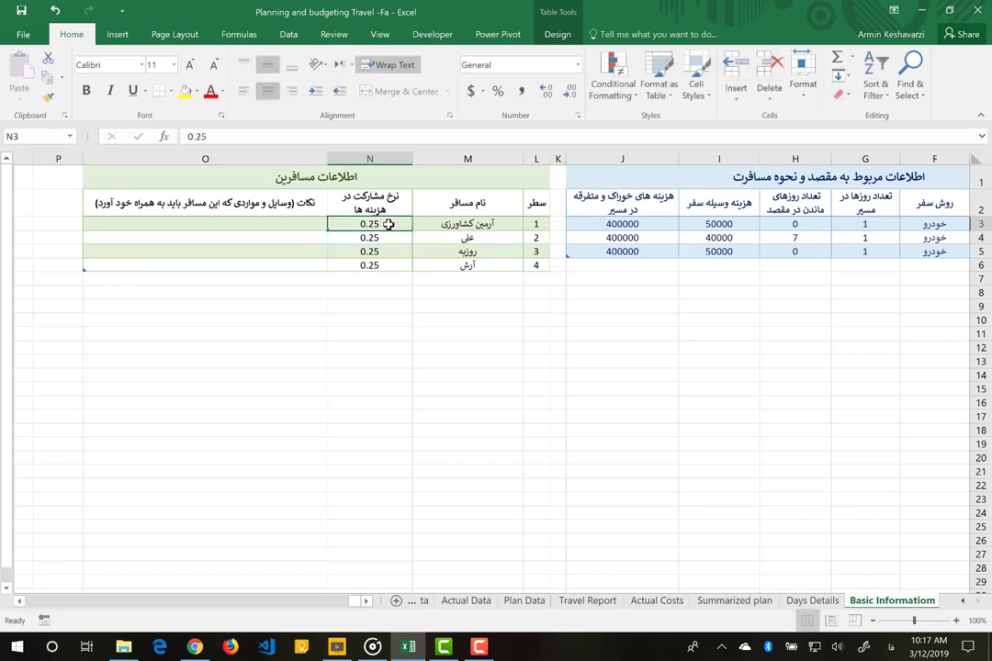
{"action": "left_click_drag", "start_coordinate": [388, 223], "coordinate": [392, 266]}
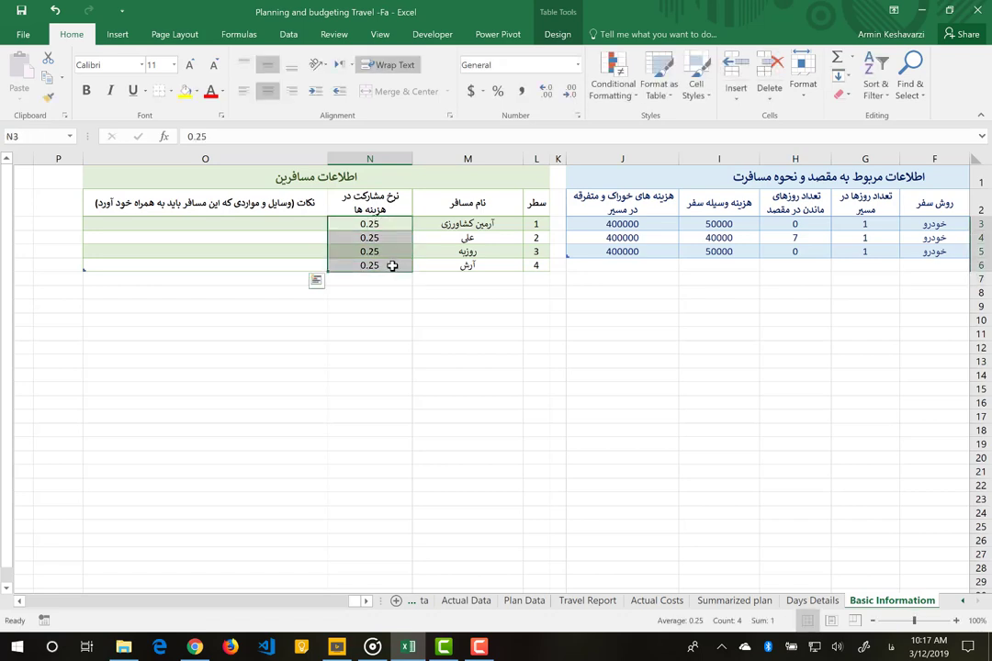
{"action": "left_click", "coordinate": [278, 225]}
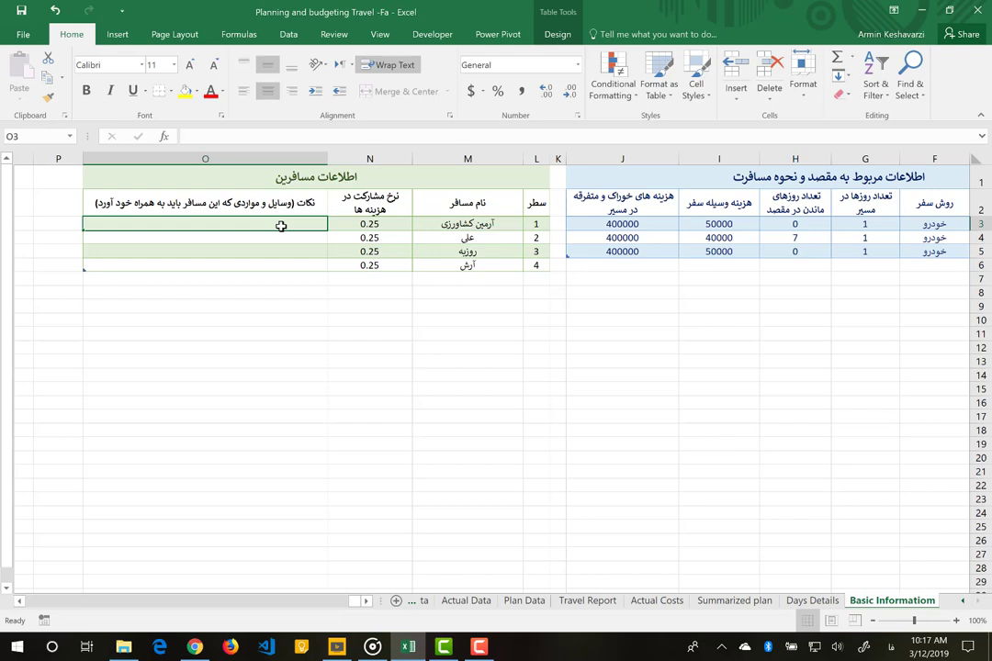
- Narrow the notes column O and scroll sideways to show the Travel basic info block and buttons
{"action": "left_click", "coordinate": [290, 238]}
{"action": "left_click", "coordinate": [287, 251]}
{"action": "left_click", "coordinate": [287, 264]}
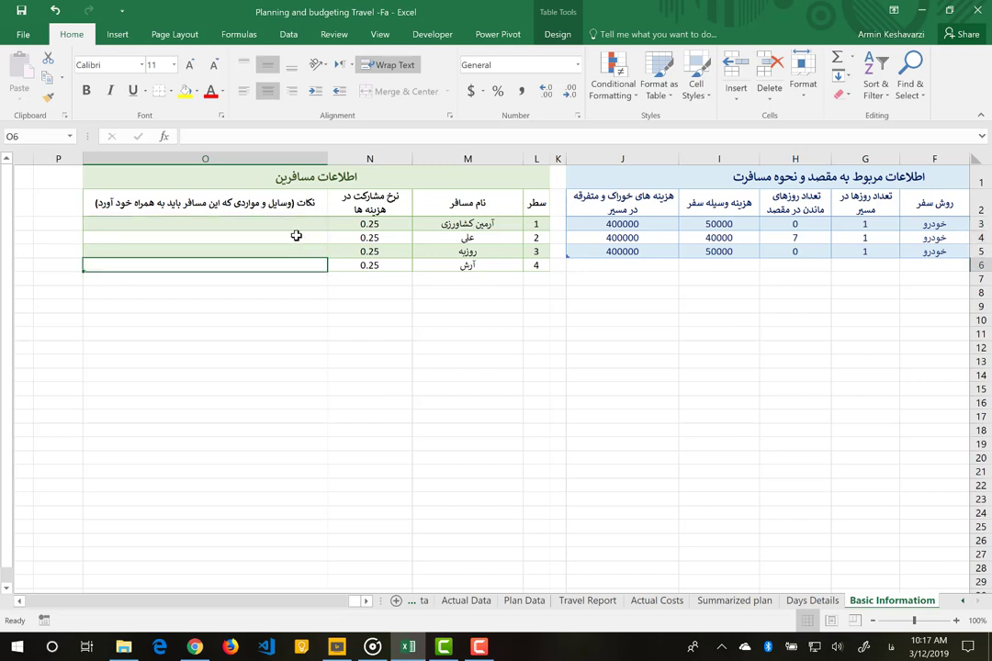
{"action": "left_click", "coordinate": [298, 229]}
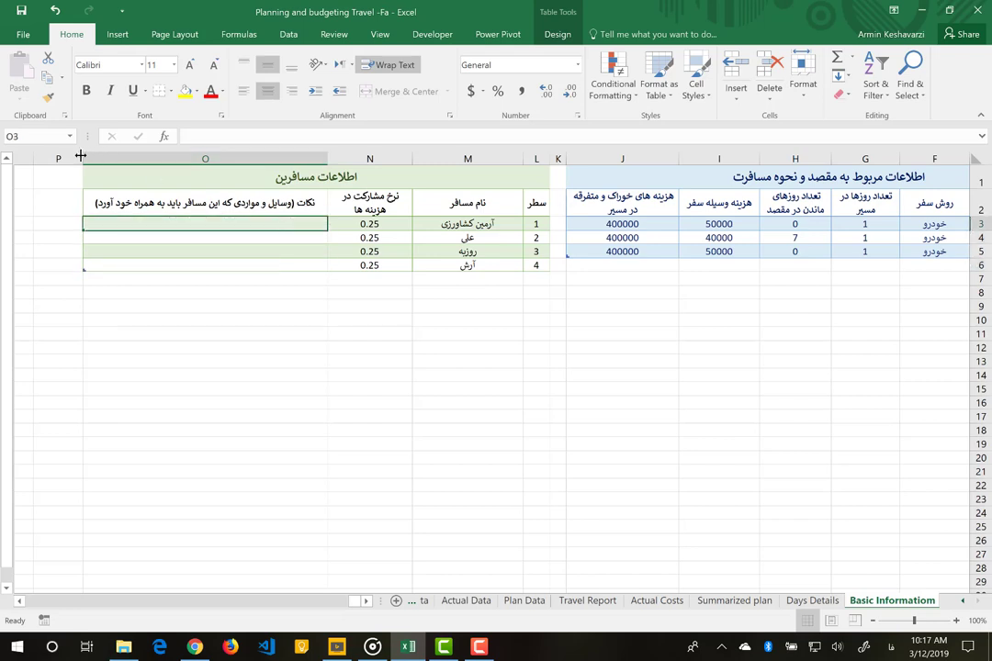
{"action": "mouse_move", "coordinate": [83, 158]}
{"action": "left_mouse_down"}
{"action": "mouse_move", "coordinate": [58, 159]}
{"action": "mouse_move", "coordinate": [77, 158]}
{"action": "left_mouse_up"}
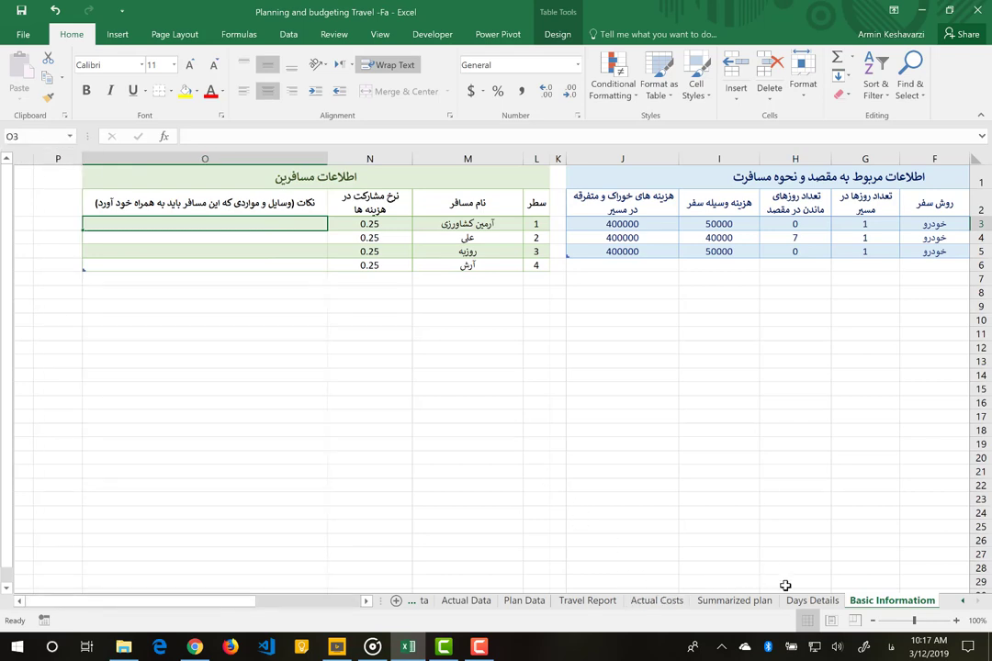
{"action": "scroll", "coordinate": [821, 478], "scroll_direction": "right", "scroll_amount": 5}
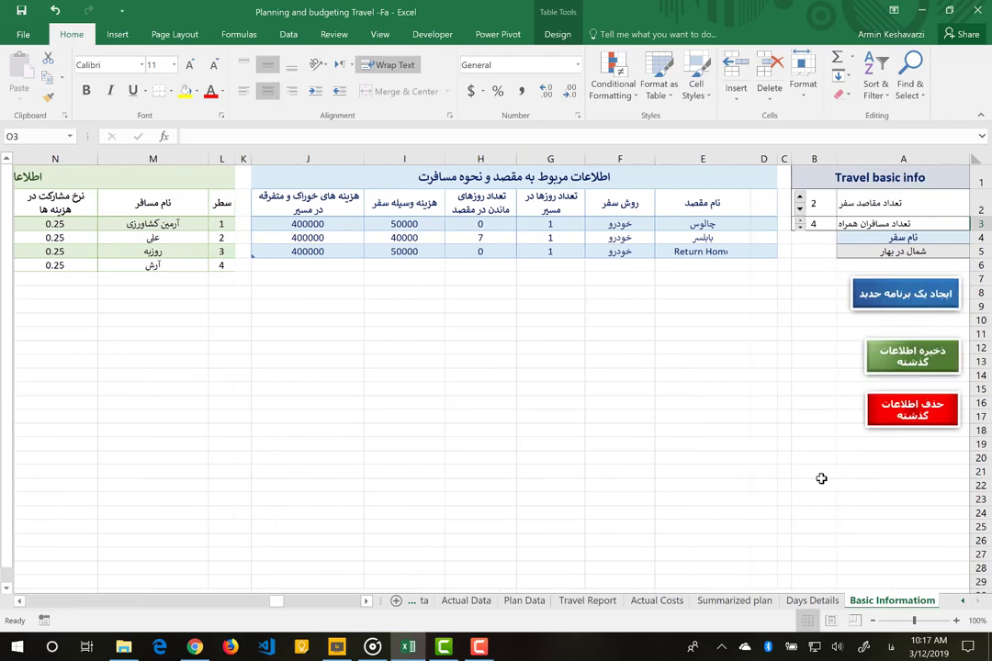
{"action": "scroll", "coordinate": [821, 478], "scroll_direction": "left", "scroll_amount": 3}
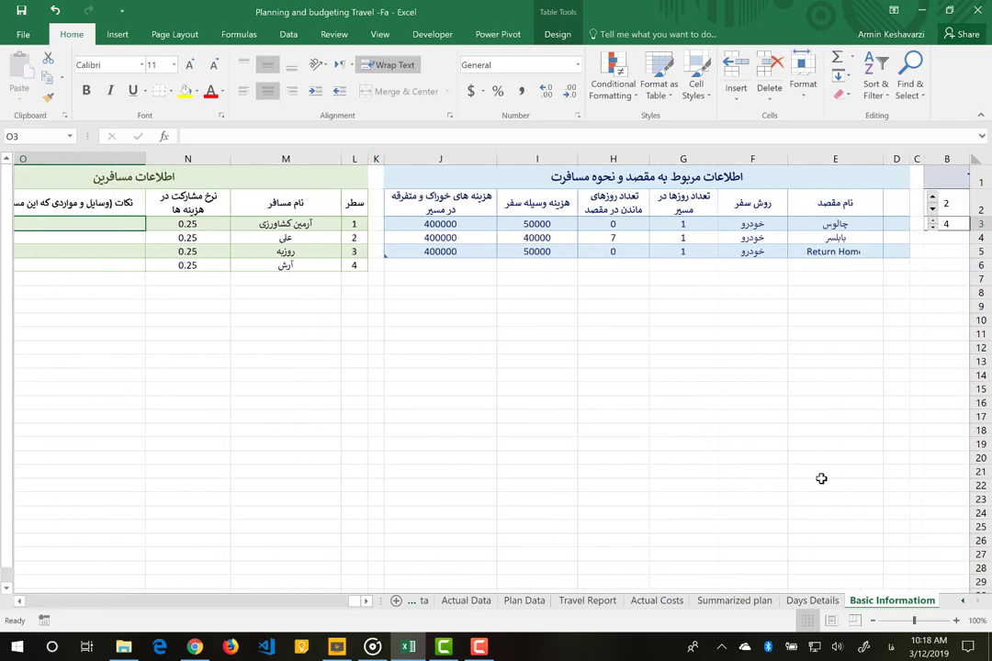
{"action": "scroll", "coordinate": [821, 479], "scroll_direction": "right", "scroll_amount": 1}
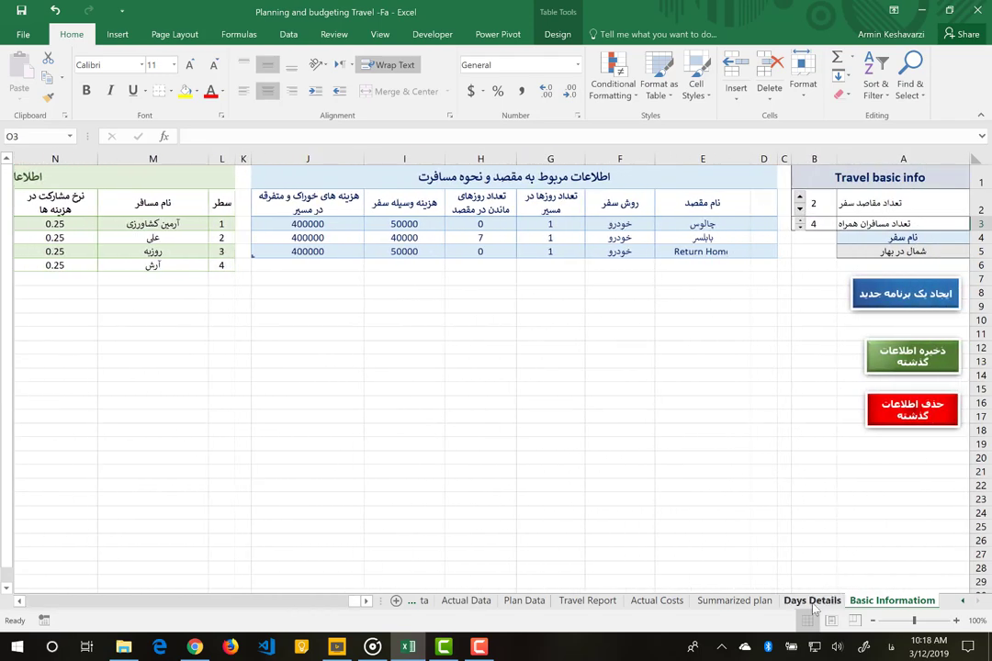
- Switch to Days Details, look over its A1:I1 header row, and zoom the sheet to 90%
{"action": "left_click", "coordinate": [812, 602]}
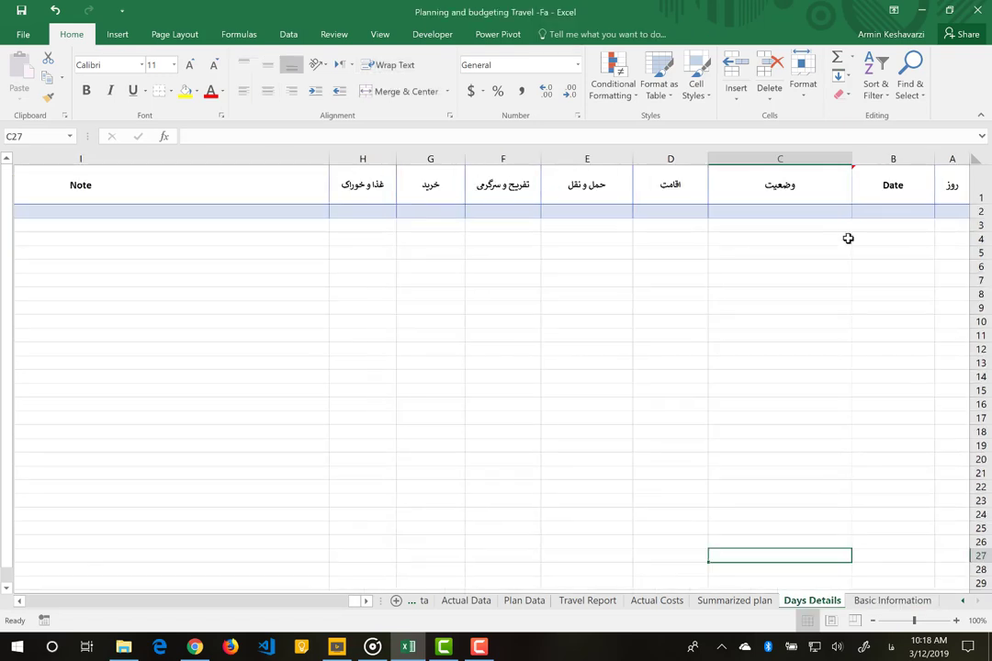
{"action": "scroll", "coordinate": [848, 238], "scroll_direction": "left", "scroll_amount": 1}
{"action": "scroll", "coordinate": [847, 238], "scroll_direction": "right", "scroll_amount": 1}
{"action": "left_click_drag", "start_coordinate": [944, 186], "coordinate": [631, 226]}
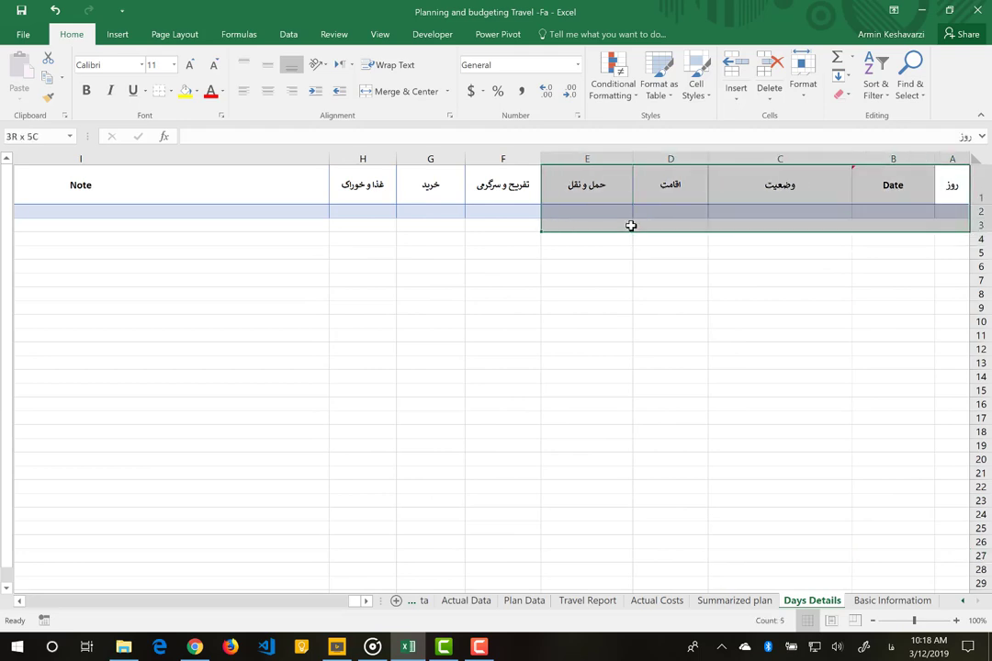
{"action": "left_click_drag", "start_coordinate": [631, 226], "coordinate": [320, 201]}
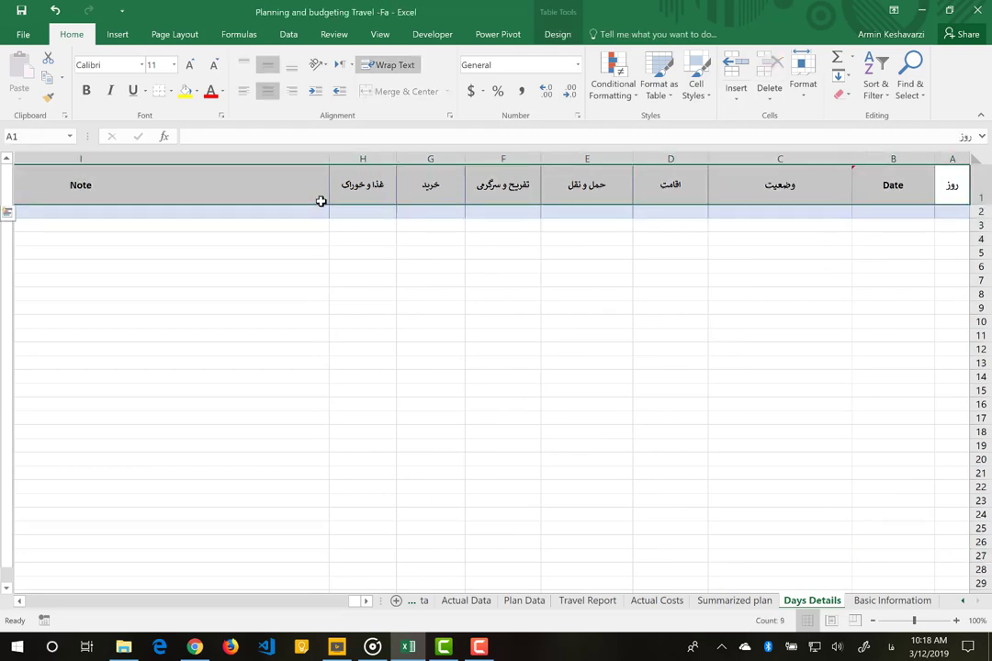
{"action": "left_click", "coordinate": [269, 191]}
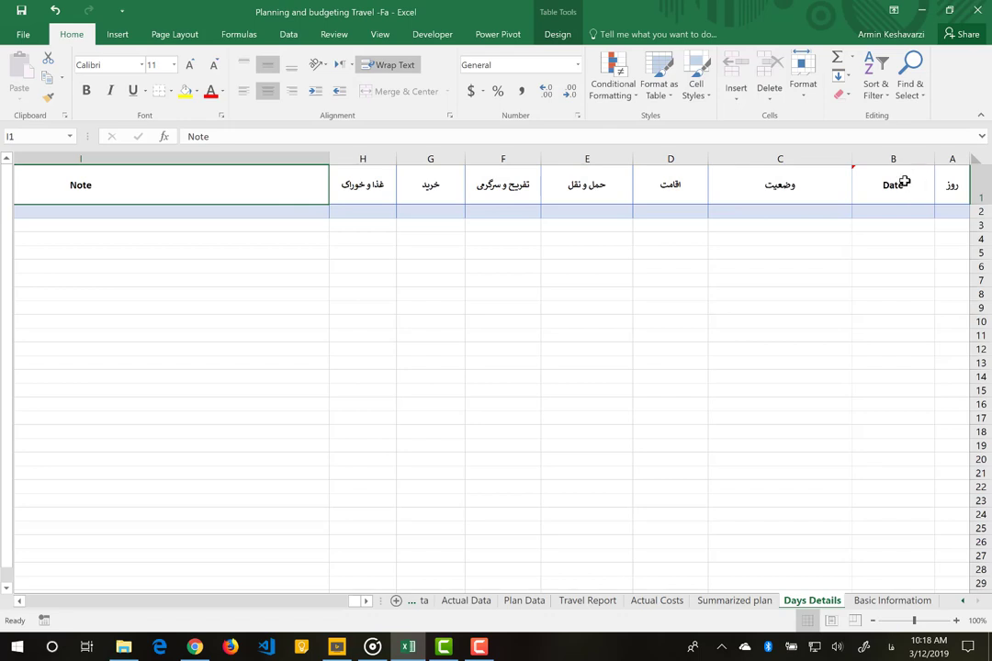
{"action": "left_click", "coordinate": [905, 183]}
{"action": "scroll", "coordinate": [801, 321], "scroll_direction": "left", "scroll_amount": 2}
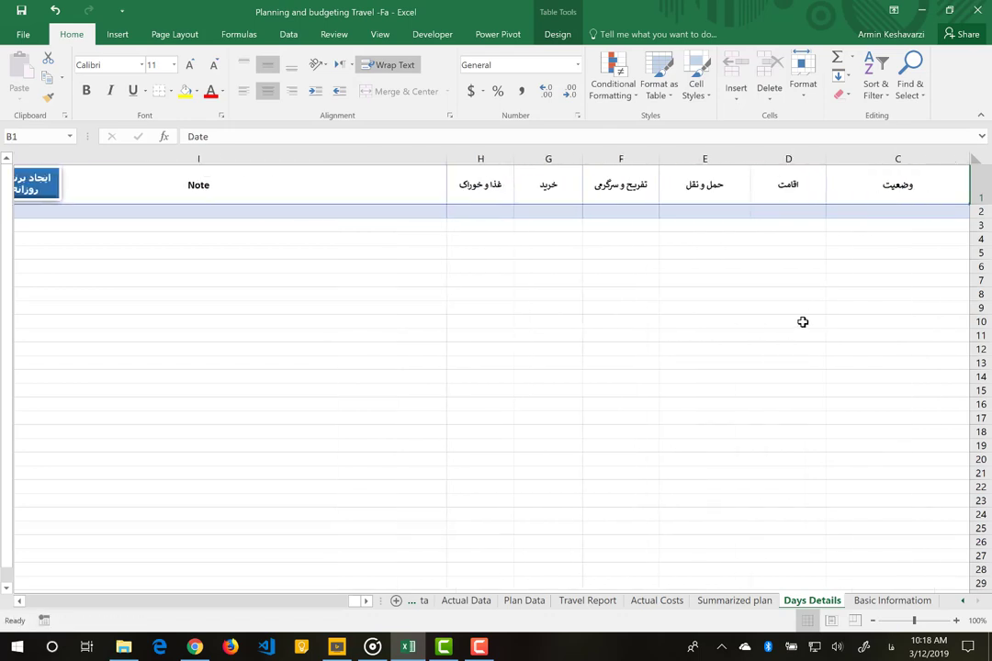
{"action": "scroll", "coordinate": [802, 322], "scroll_direction": "left", "scroll_amount": 1}
{"action": "scroll", "coordinate": [801, 321], "scroll_direction": "right", "scroll_amount": 1}
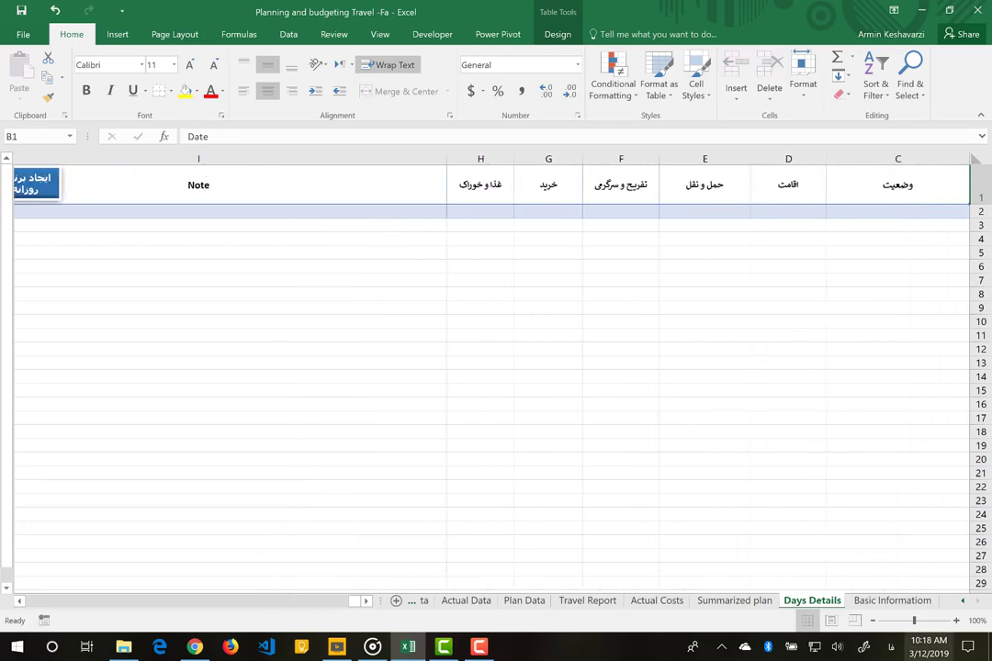
{"action": "left_click", "coordinate": [874, 621]}
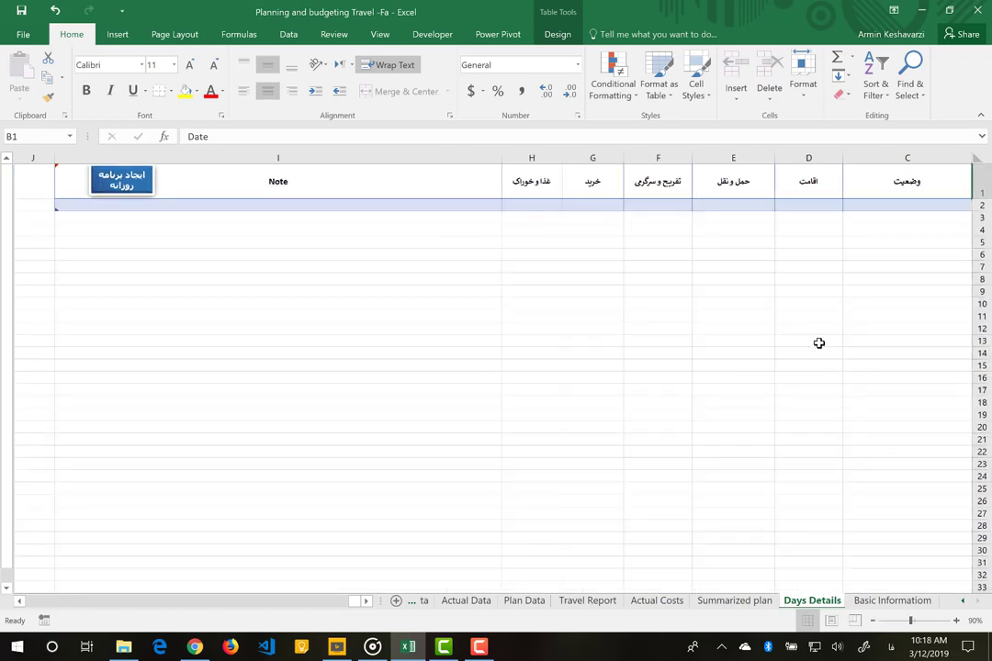
- Run the ایجاد برنامه روزانه generator and enter start month 03 and day 01
{"action": "left_click", "coordinate": [122, 180]}
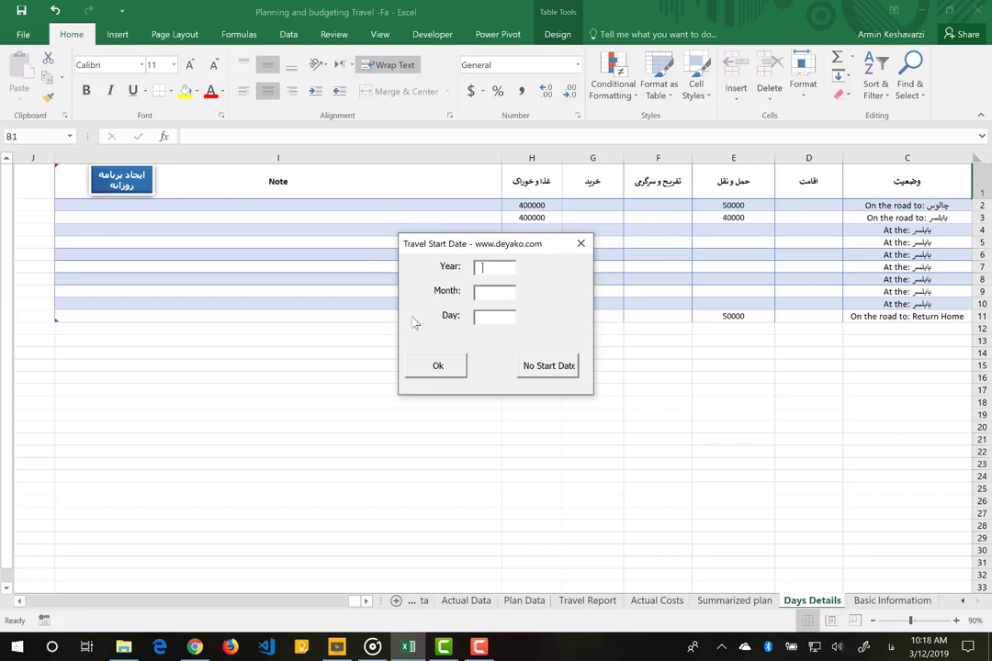
{"action": "type", "text": "2019"}
{"action": "left_click", "coordinate": [485, 290]}
{"action": "type", "text": "01"}
{"action": "left_click", "coordinate": [493, 318]}
{"action": "double_click", "coordinate": [492, 267]}
{"action": "double_click", "coordinate": [485, 293]}
{"action": "type", "text": "03"}
{"action": "left_click", "coordinate": [485, 323]}
{"action": "type", "text": "01"}
- Correct the start year to 2020 and confirm the 2020/03/01 start date
{"action": "double_click", "coordinate": [489, 268]}
{"action": "type", "text": "2"}
{"action": "type", "text": "020"}
{"action": "double_click", "coordinate": [503, 296]}
{"action": "double_click", "coordinate": [490, 320]}
{"action": "left_click", "coordinate": [425, 367]}
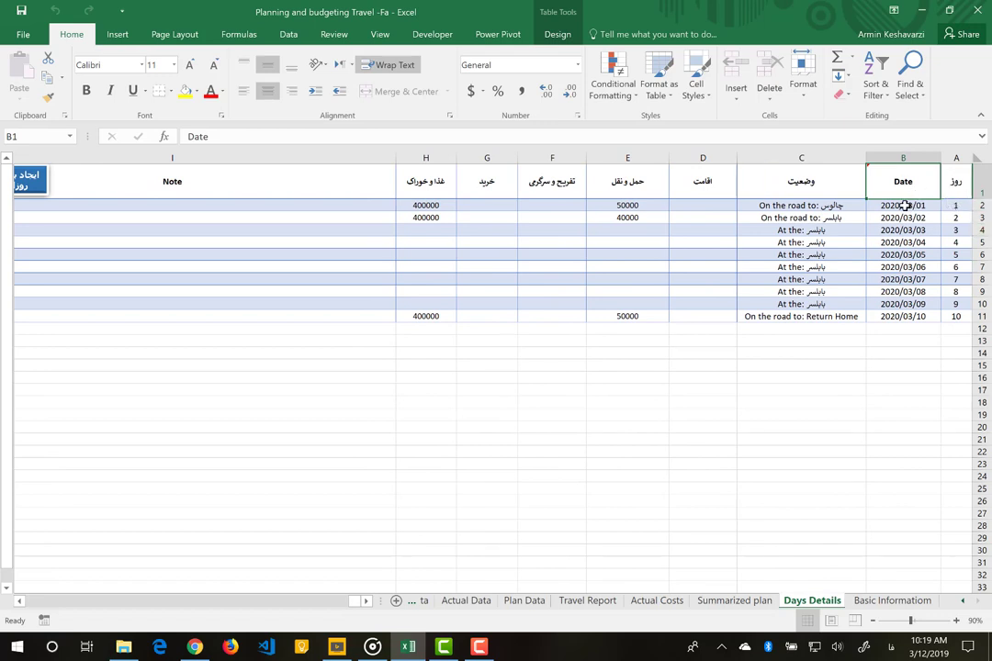
- Review the generated dates, then enter day 1's lodging cost 150000 in D2
{"action": "left_click_drag", "start_coordinate": [905, 206], "coordinate": [911, 312]}
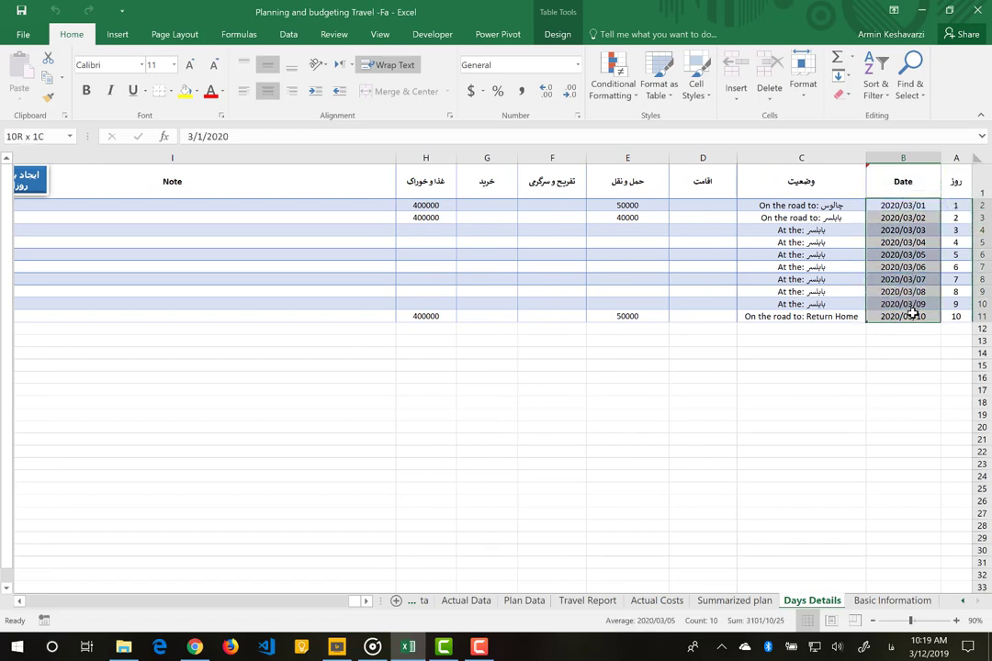
{"action": "left_click_drag", "start_coordinate": [956, 205], "coordinate": [961, 318]}
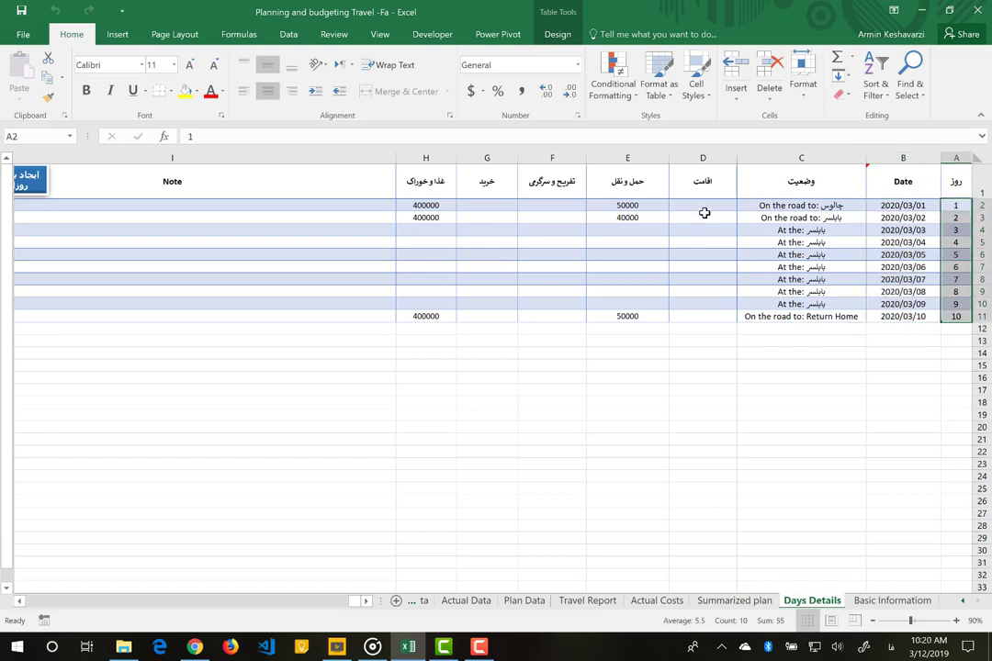
{"action": "left_click", "coordinate": [704, 213]}
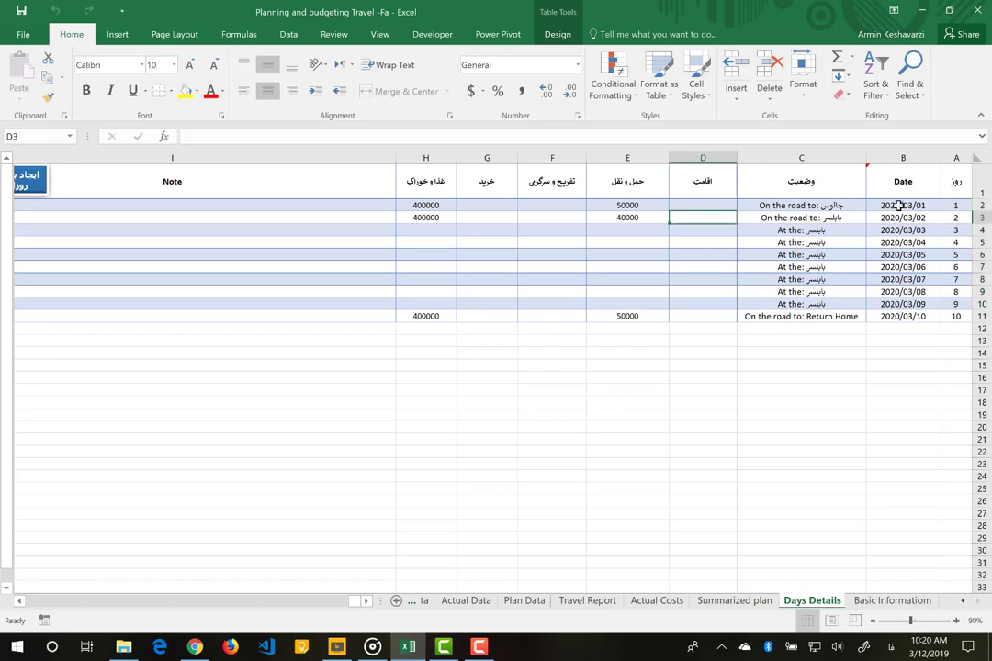
{"action": "left_click", "coordinate": [870, 206]}
{"action": "left_click", "coordinate": [672, 211]}
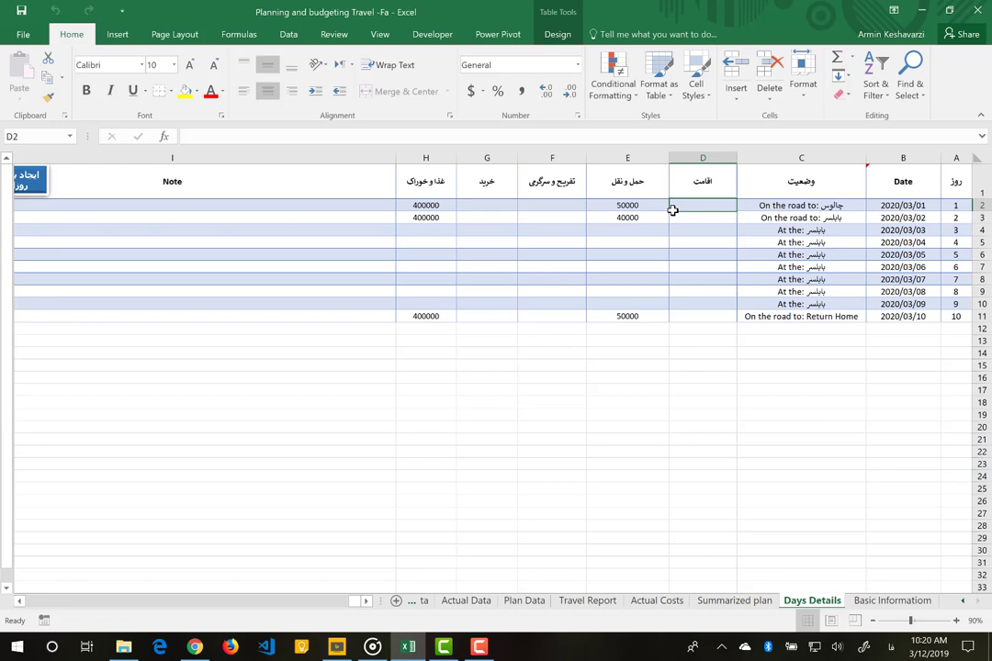
{"action": "type", "text": "1"}
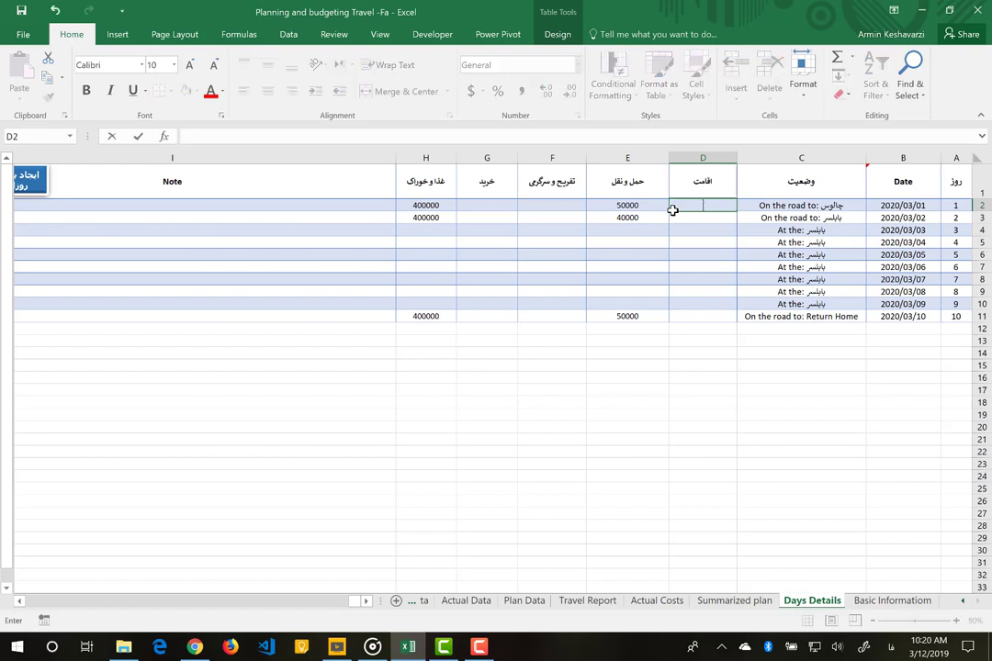
{"action": "type", "text": "500"}
{"action": "type", "text": "0"}
{"action": "key", "text": "Tab"}
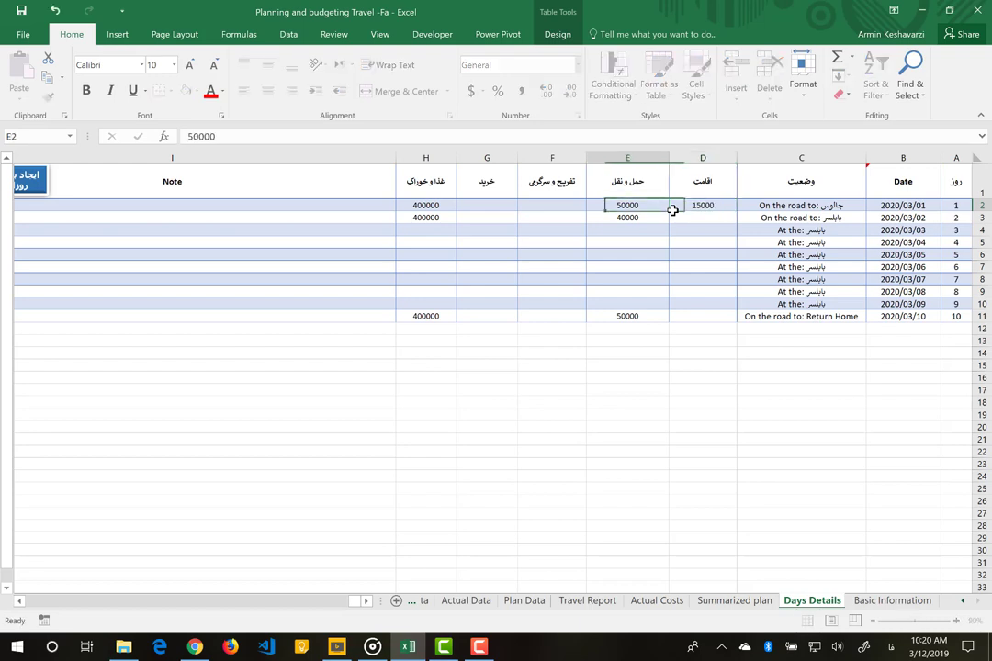
{"action": "left_click", "coordinate": [673, 208]}
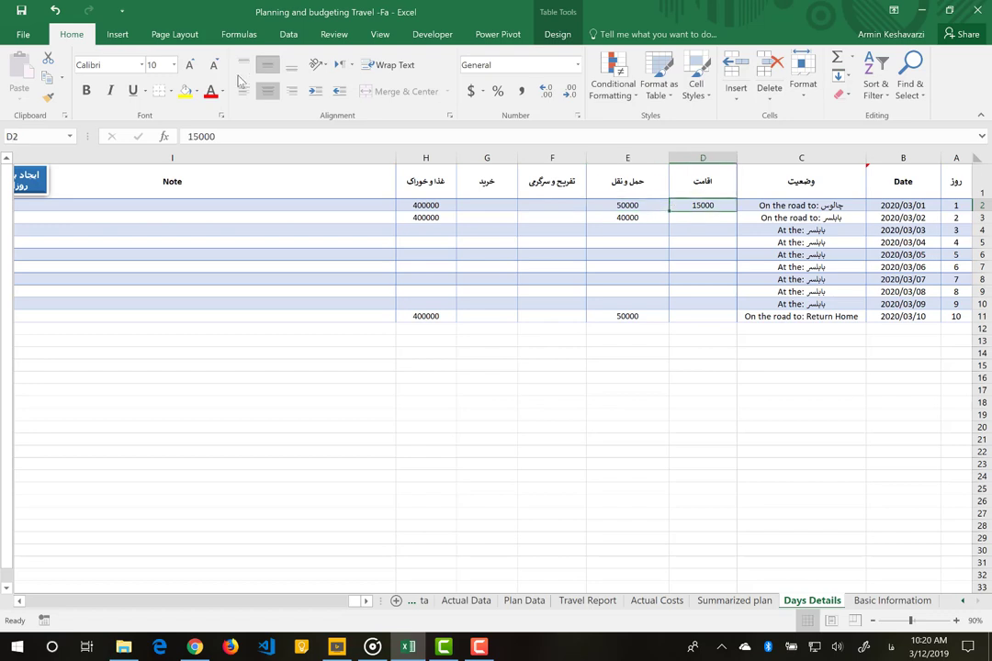
{"action": "left_click", "coordinate": [221, 140]}
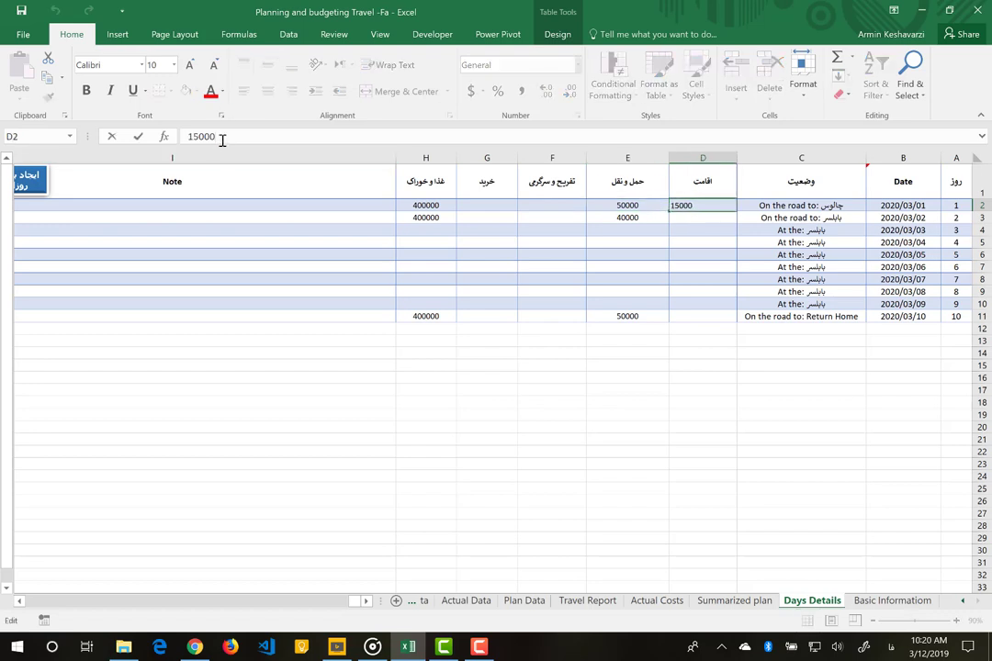
{"action": "type", "text": "0"}
{"action": "key", "text": "Return"}
- Enter day 1's transport 60000 in E2, entertainment 40000 in F2 and shopping 20000 in G2
{"action": "key", "text": "Tab"}
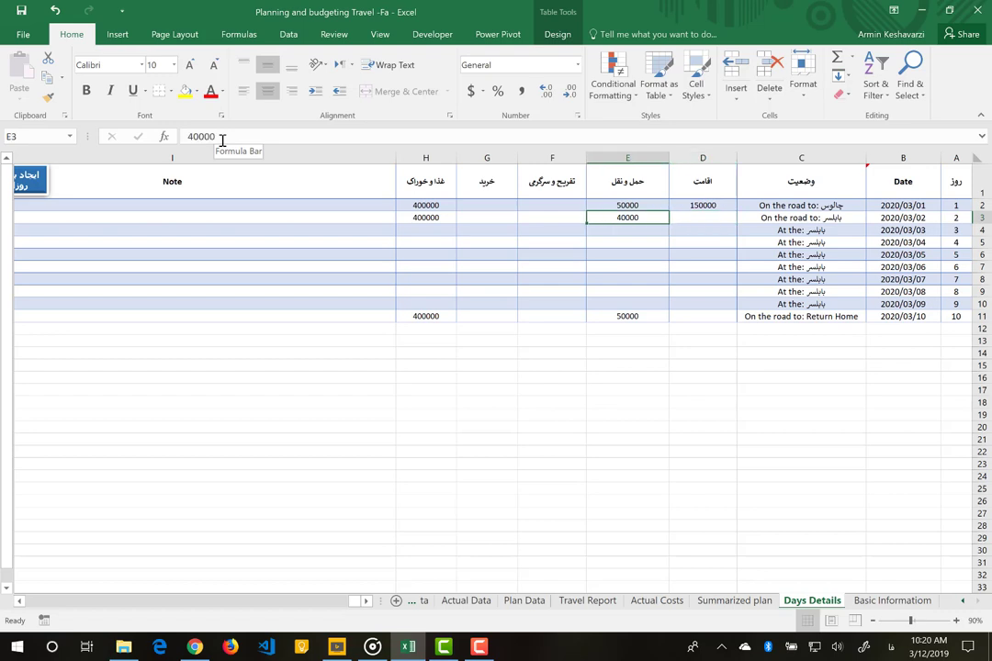
{"action": "key", "text": "Up"}
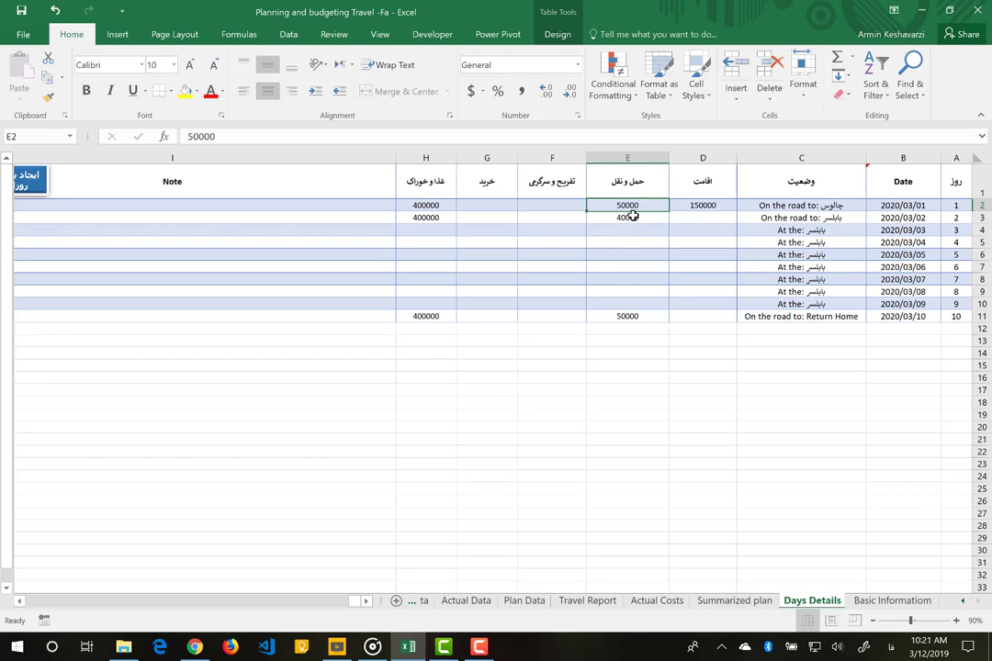
{"action": "type", "text": "600"}
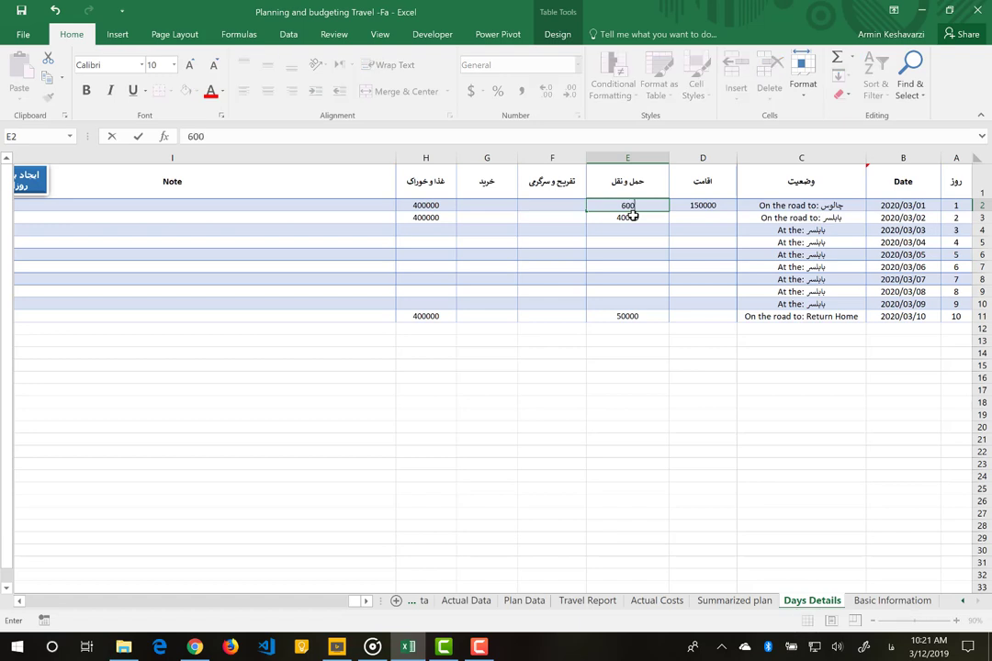
{"action": "type", "text": "00"}
{"action": "key", "text": "ctrl+Return"}
{"action": "key", "text": "Left"}
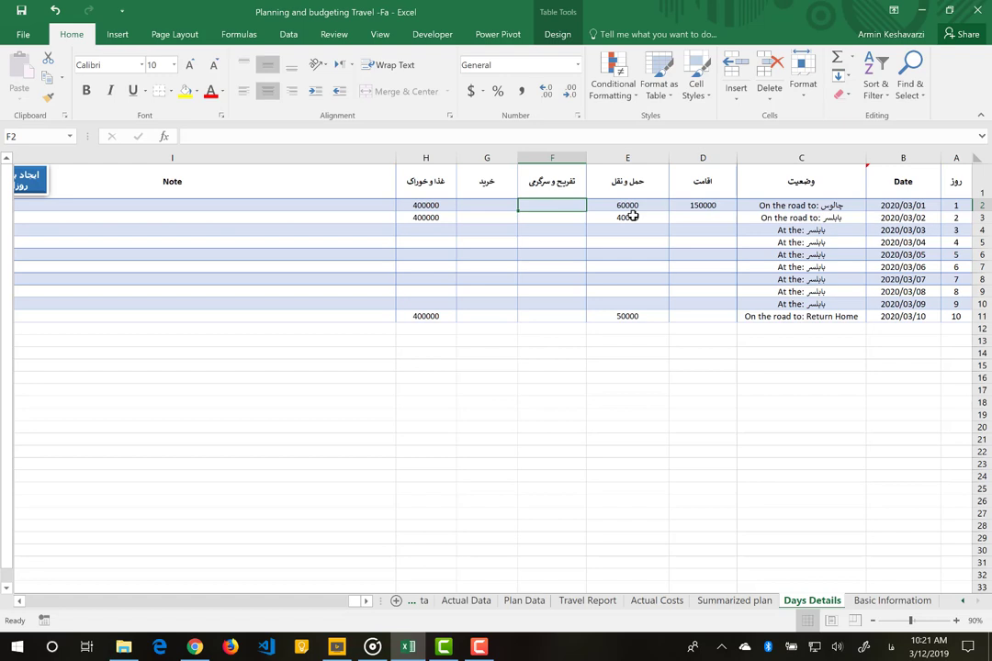
{"action": "type", "text": "4000"}
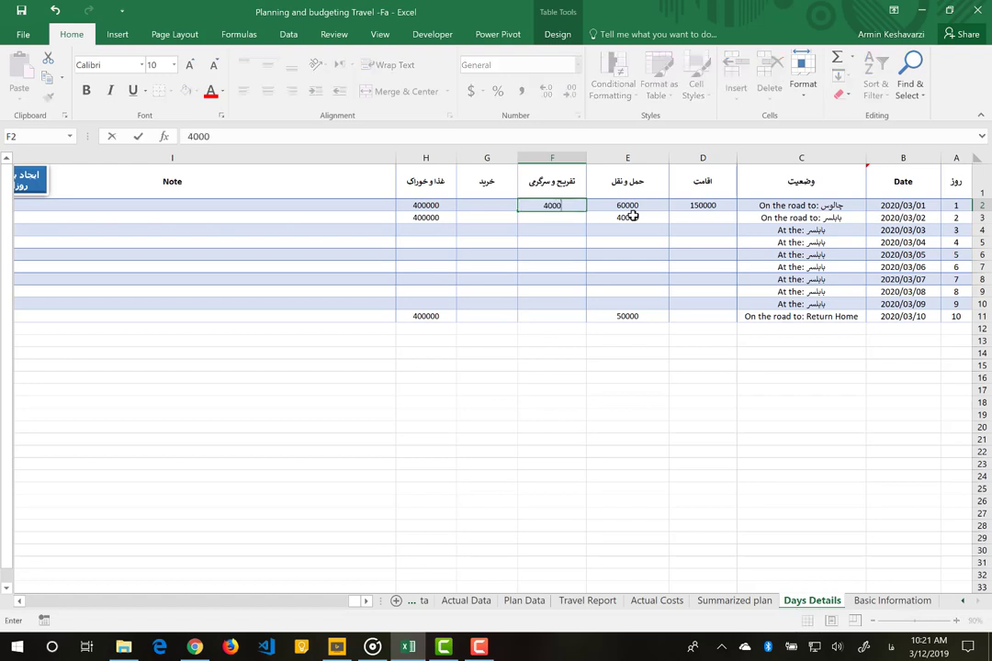
{"action": "type", "text": "0"}
{"action": "key", "text": "Tab"}
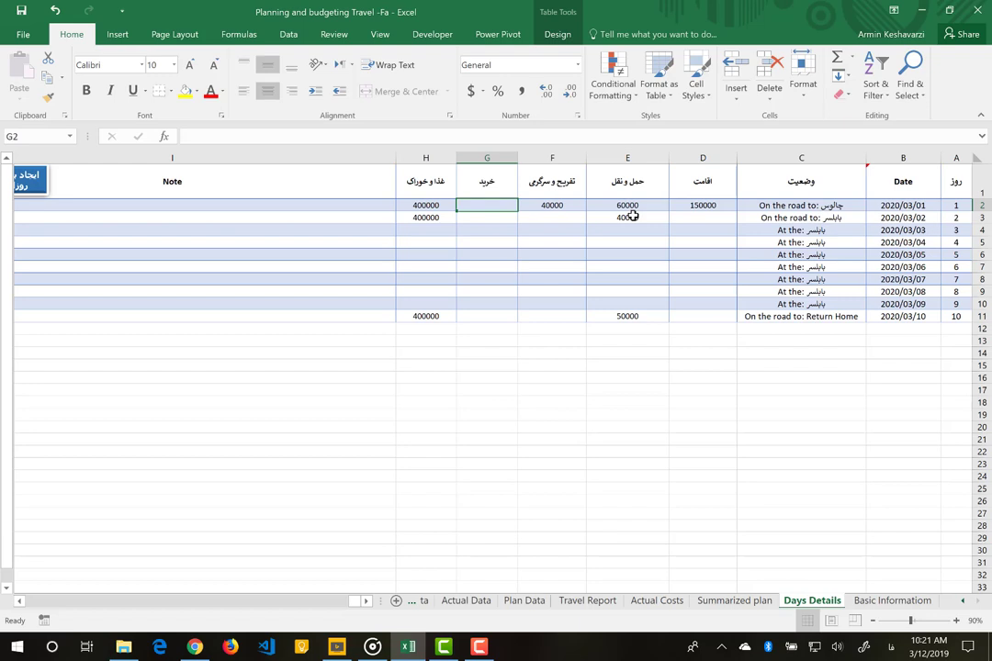
{"action": "type", "text": "2000"}
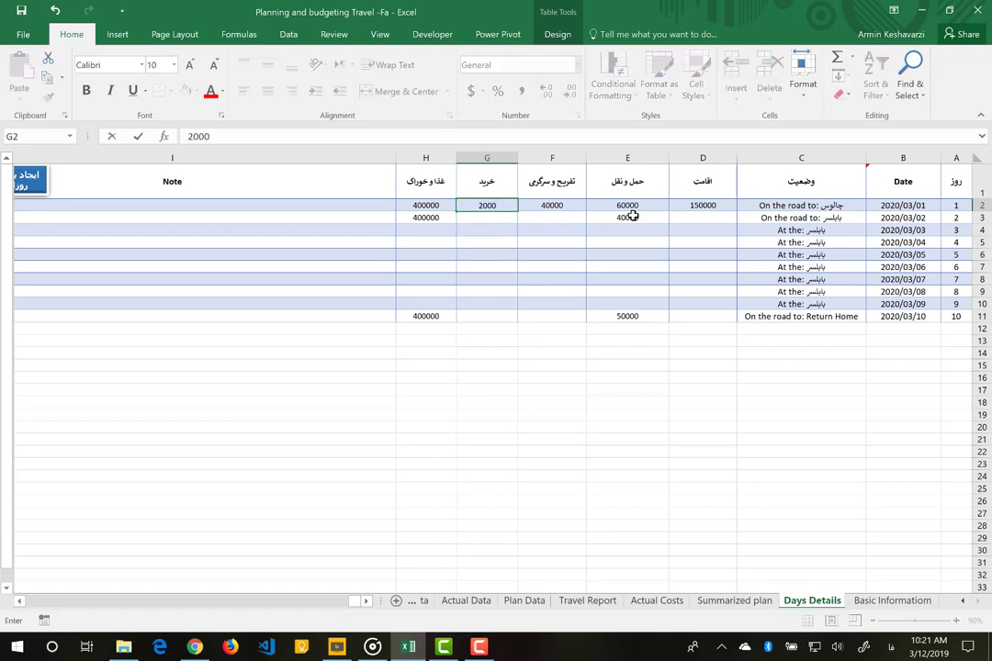
{"action": "type", "text": "0"}
{"action": "key", "text": "Tab"}
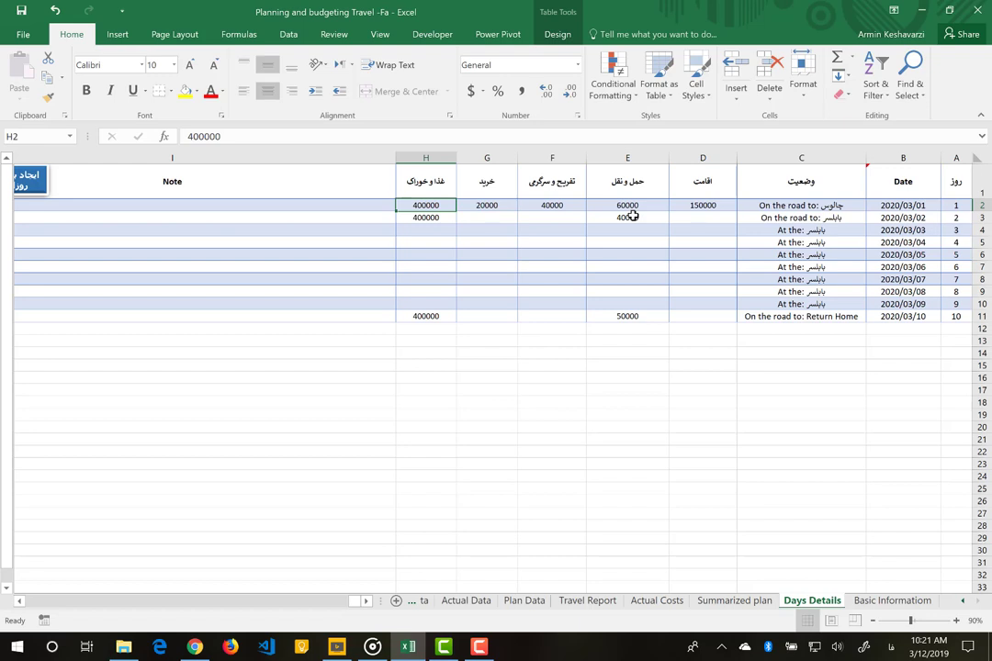
{"action": "key", "text": "Right"}
{"action": "key", "text": "Left"}
{"action": "key", "text": "Left"}
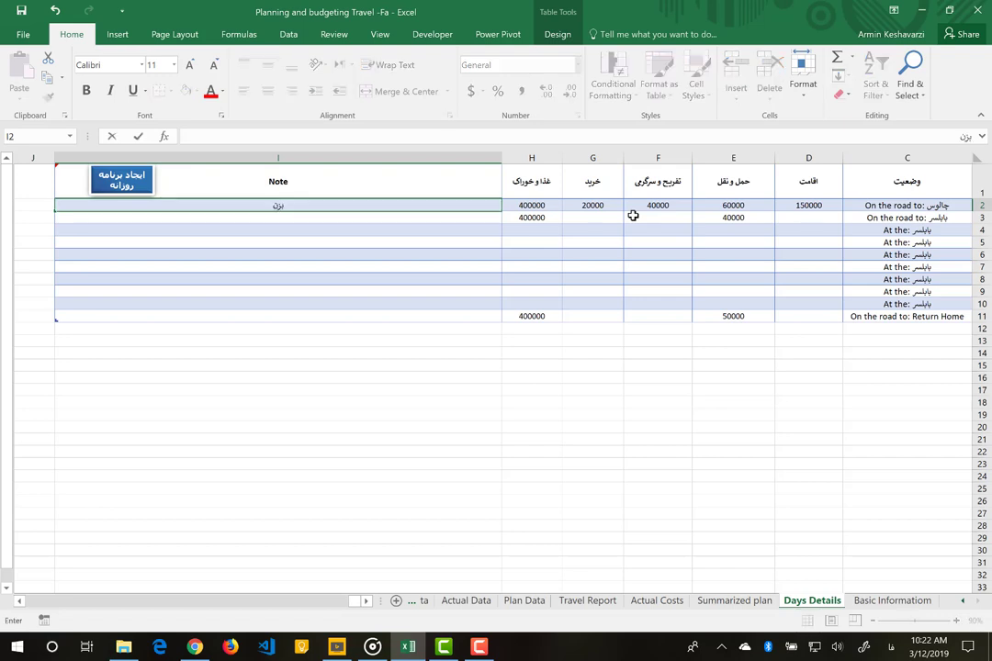
- Type day 1's Persian note in I2 about car service, refuelling, a چالوس restaurant and sightseeing
{"action": "type", "text": "خودرو"}
{"action": "type", "text": "به تعمیرگ"}
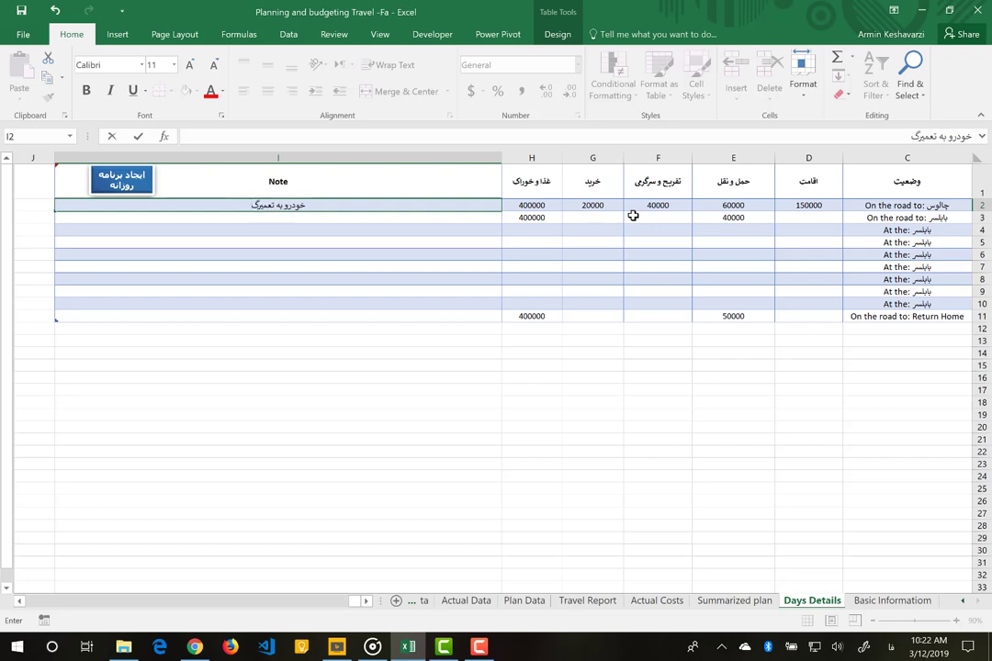
{"action": "key", "text": "BackSpace"}
{"action": "key", "text": "BackSpace"}
{"action": "key", "text": "BackSpace"}
{"action": "key", "text": "BackSpace"}
{"action": "key", "text": "BackSpace"}
{"action": "key", "text": "BackSpace"}
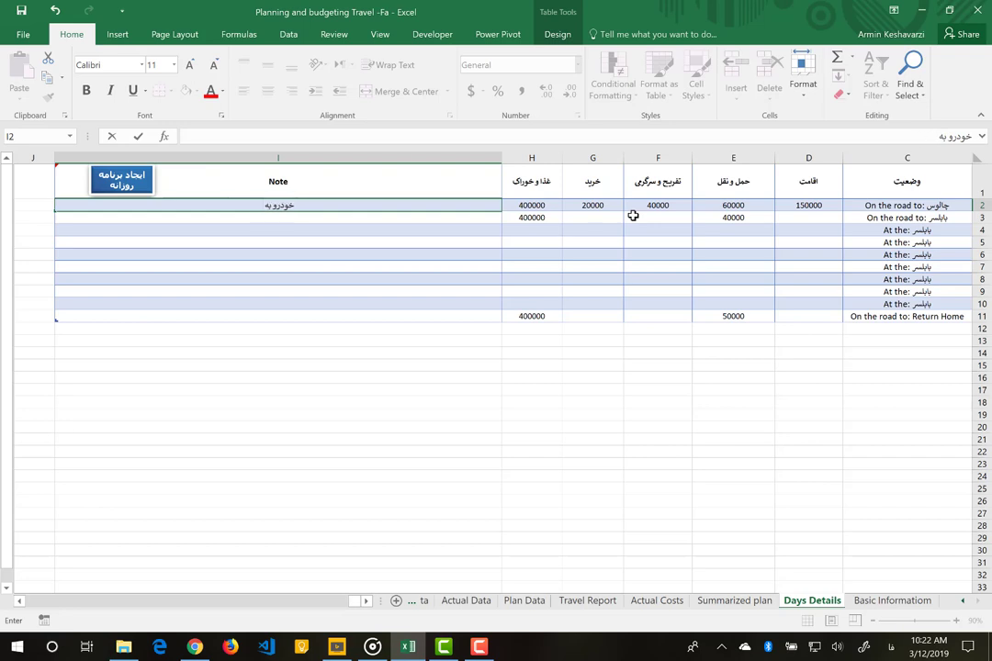
{"action": "type", "text": " کعبانه"}
{"action": "type", "text": " شود، بنزین"}
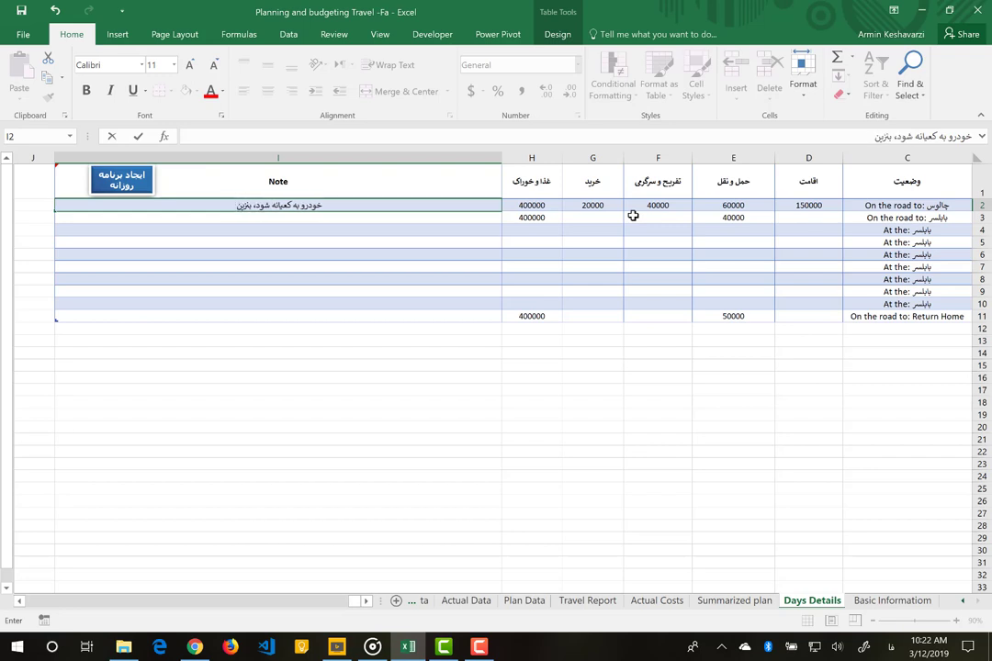
{"action": "type", "text": " زده شود،"}
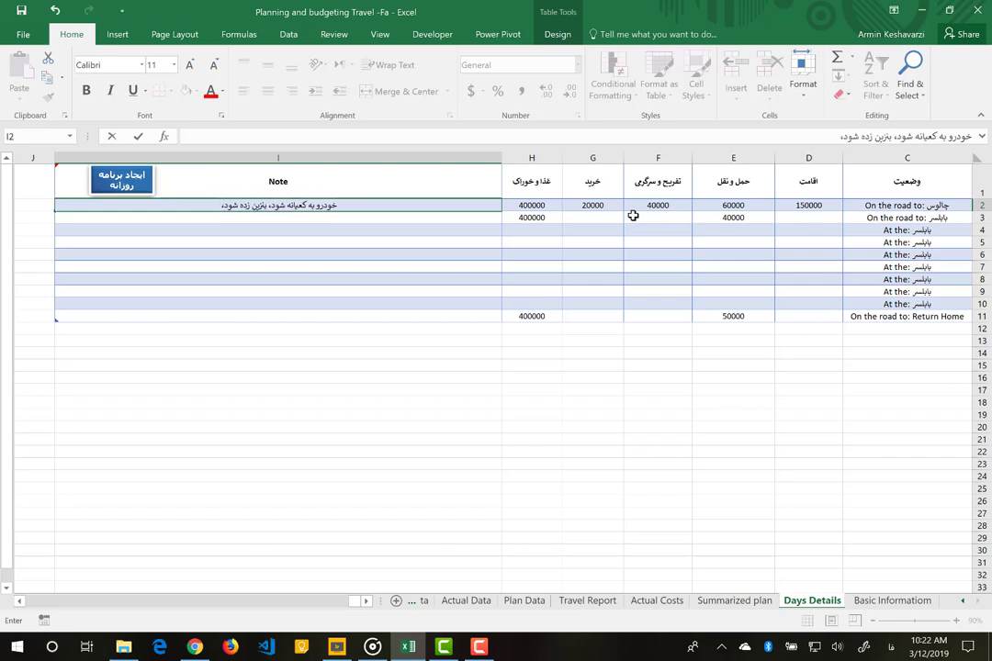
{"action": "type", "text": " در جالو"}
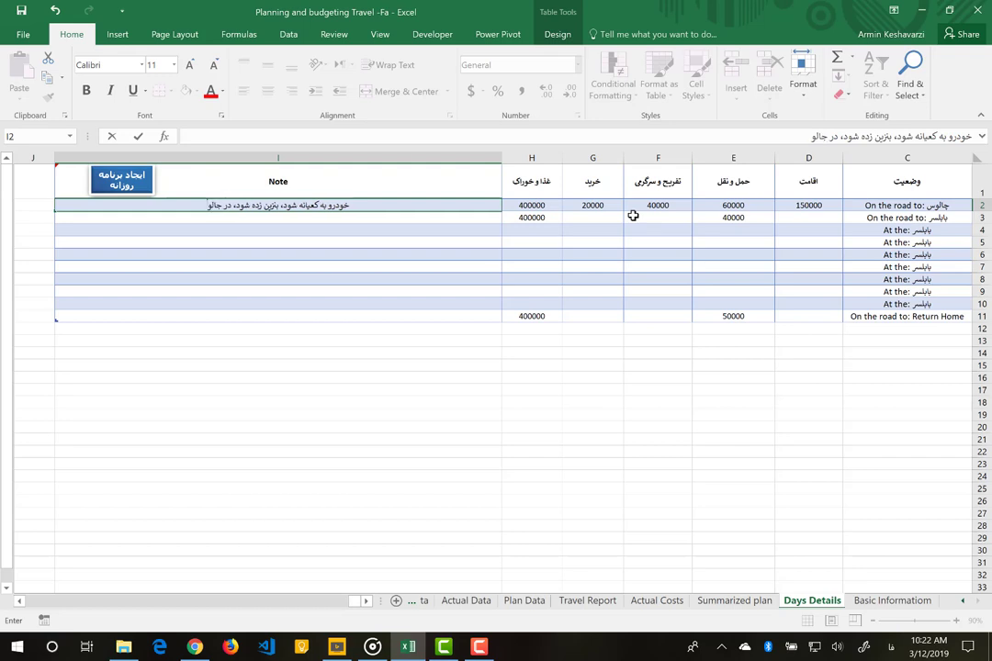
{"action": "key", "text": "BackSpace"}
{"action": "key", "text": "BackSpace"}
{"action": "key", "text": "BackSpace"}
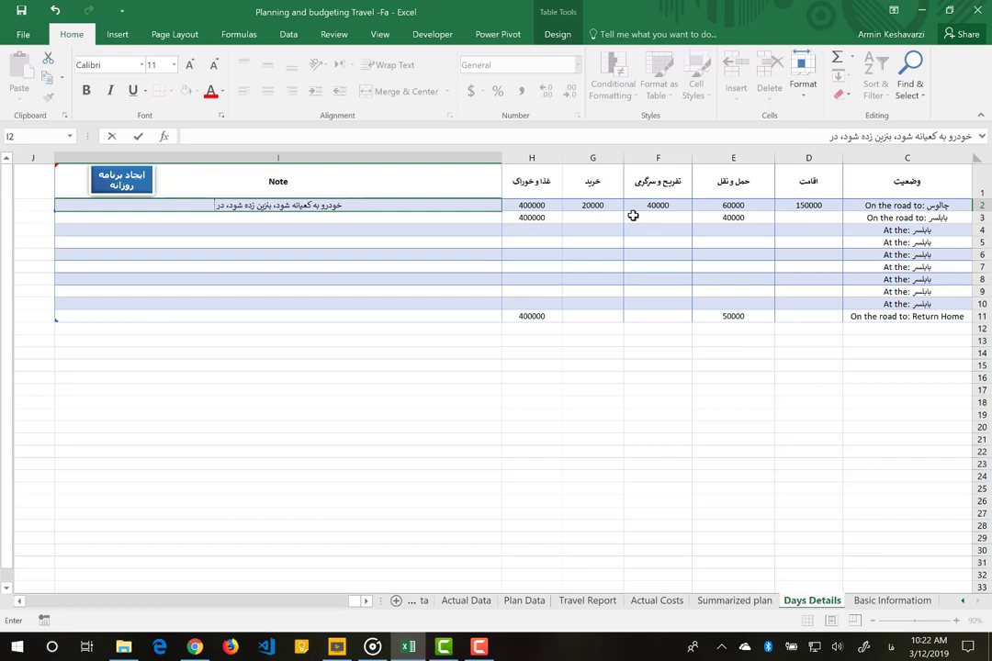
{"action": "type", "text": "چالوس رس"}
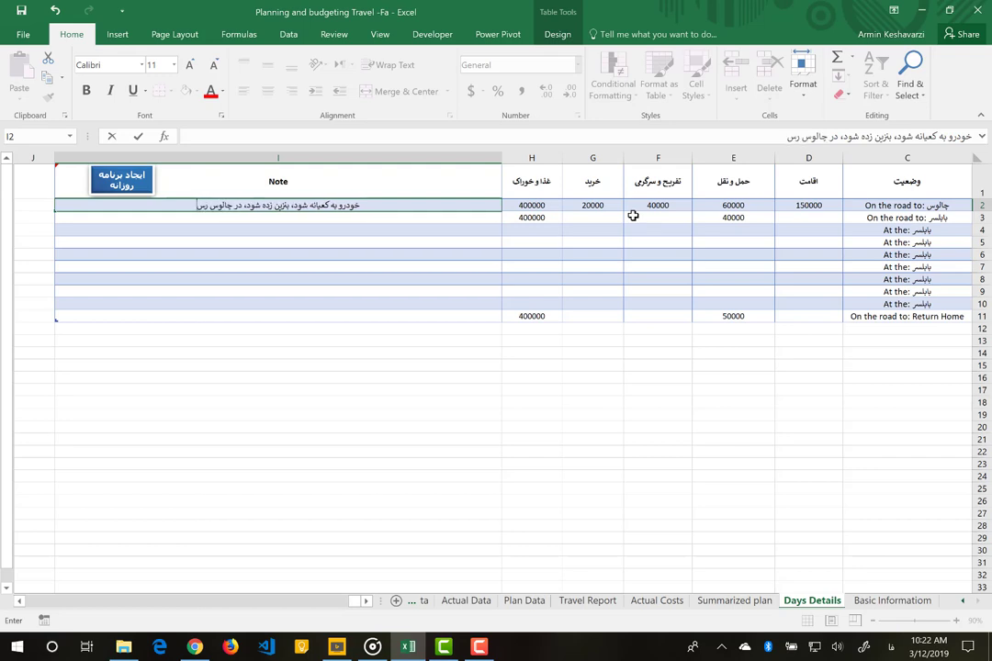
{"action": "type", "text": "توران فلا"}
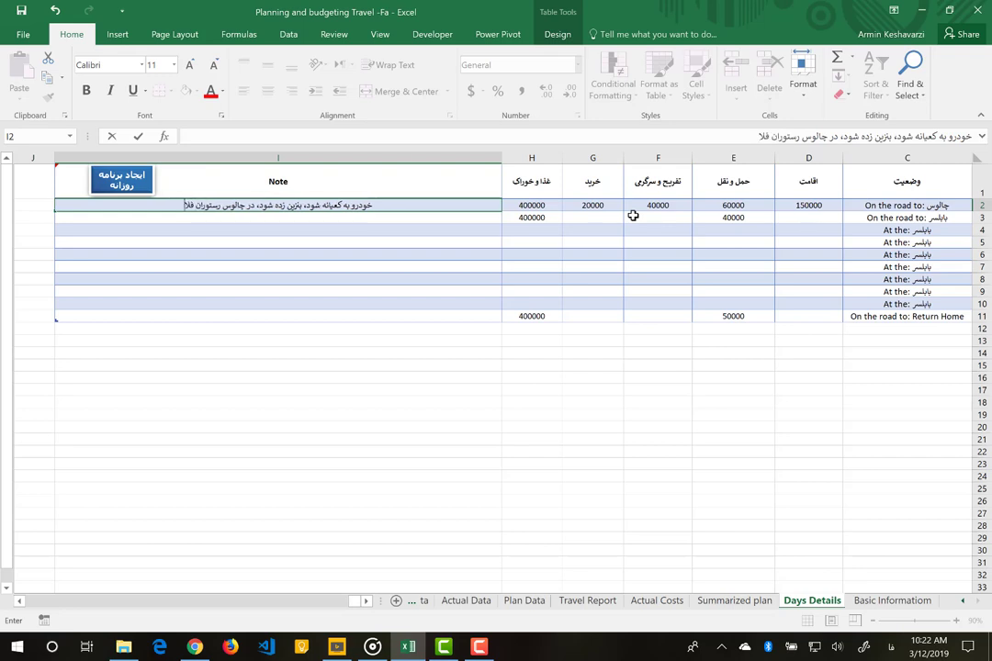
{"action": "type", "text": "نی"}
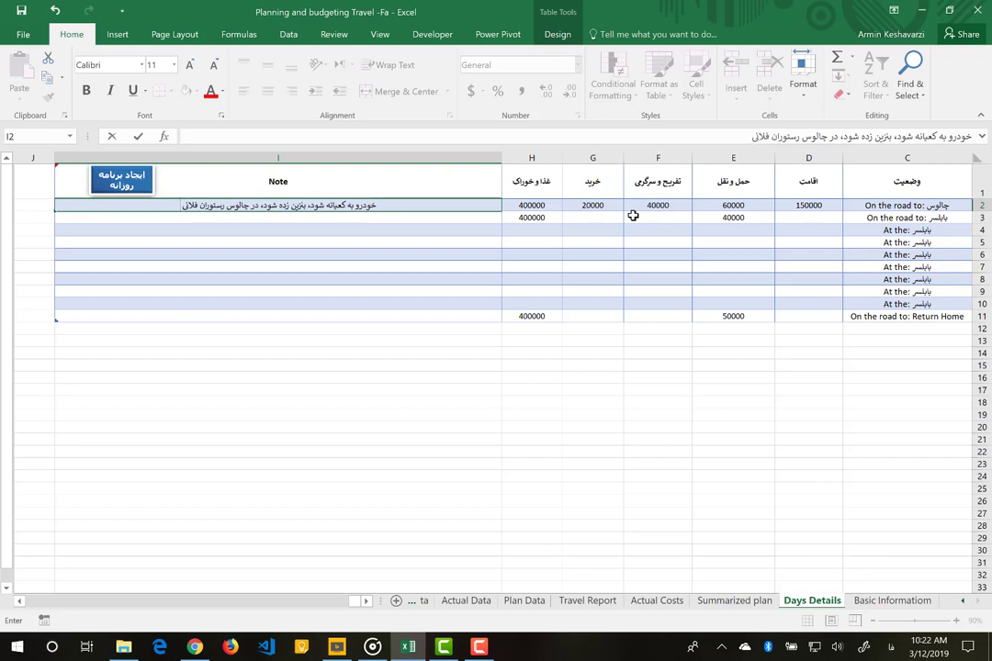
{"action": "type", "text": " برویم،"}
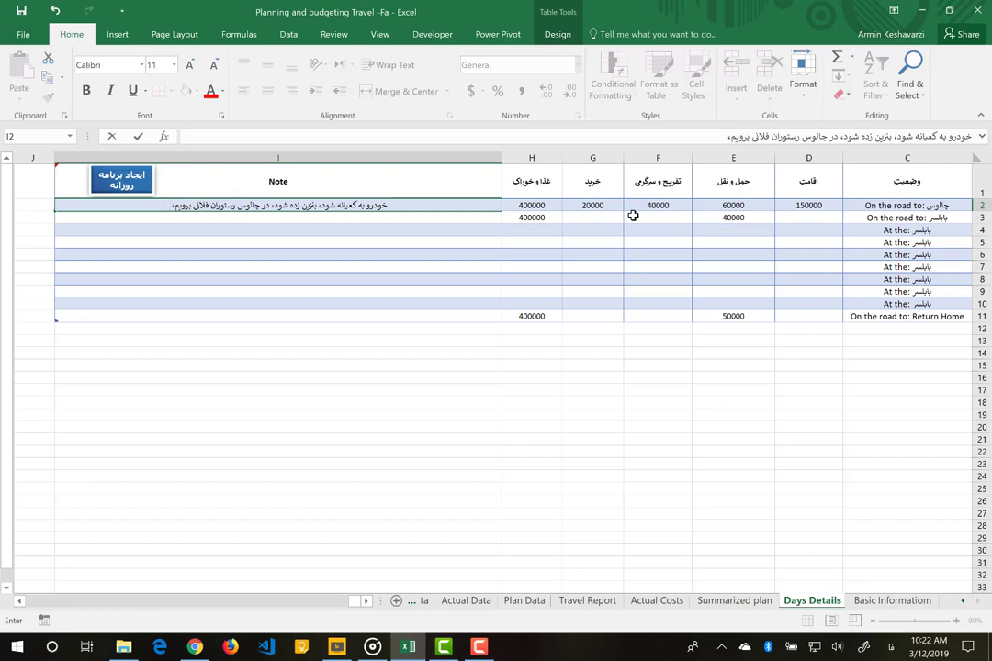
{"action": "type", "text": " دری"}
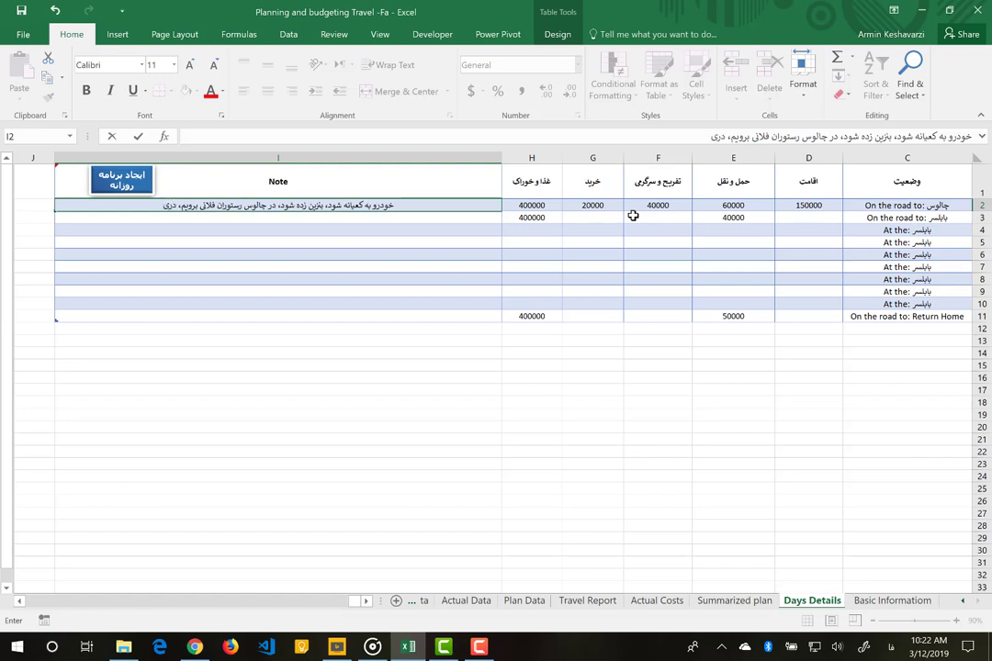
{"action": "type", "text": "چه ف"}
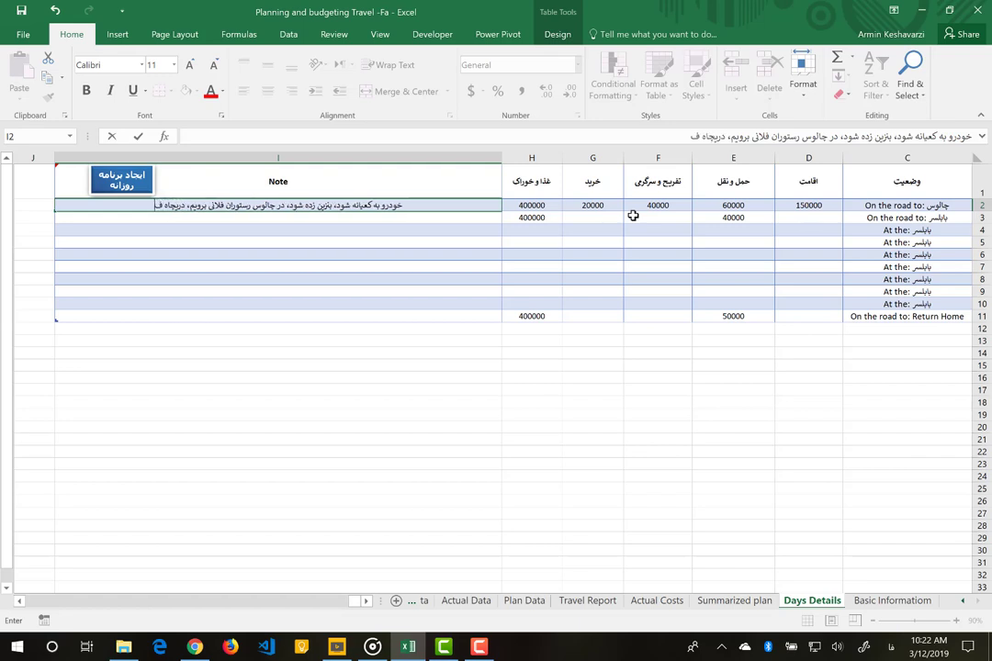
{"action": "type", "text": "لان دیده شود و"}
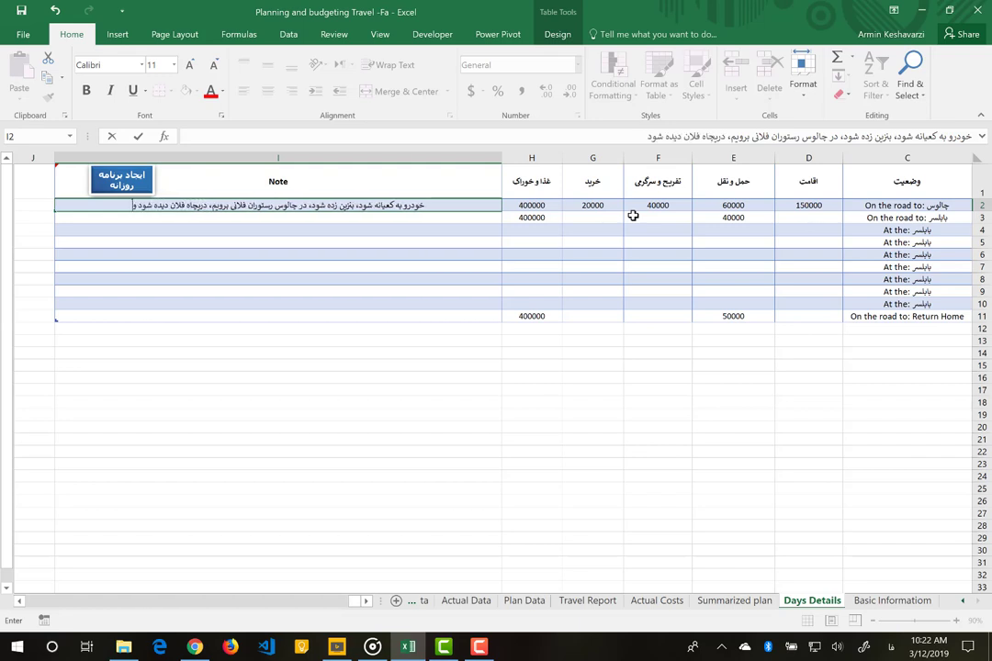
{"action": "type", "text": " ..."}
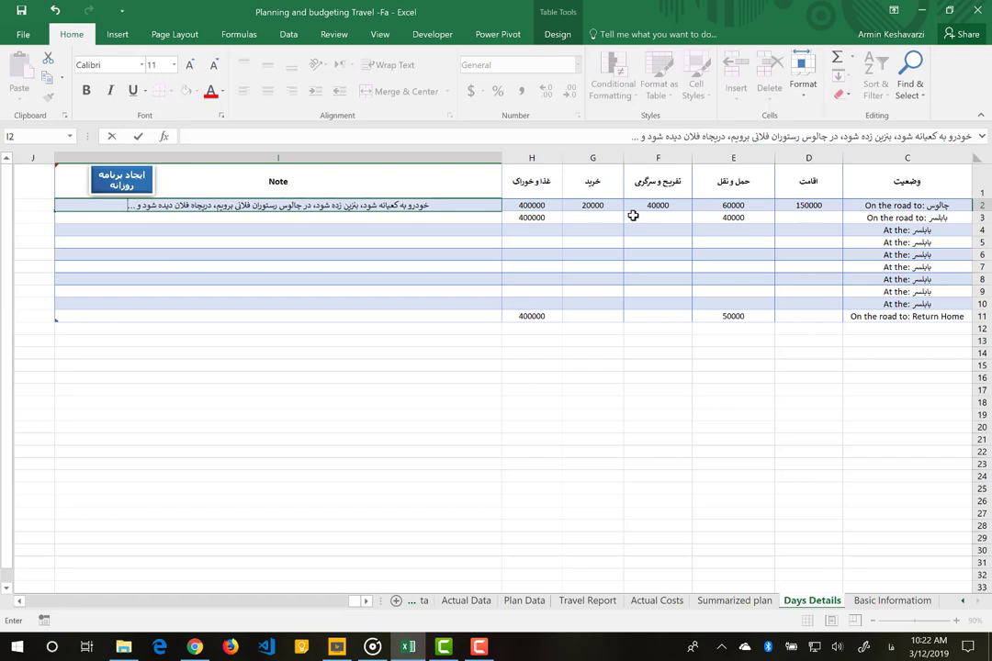
- Correct the misspelled word inside the I2 note and commit the entry
{"action": "left_click", "coordinate": [393, 204]}
{"action": "key", "text": "BackSpace"}
{"action": "type", "text": "ی"}
{"action": "key", "text": "BackSpace"}
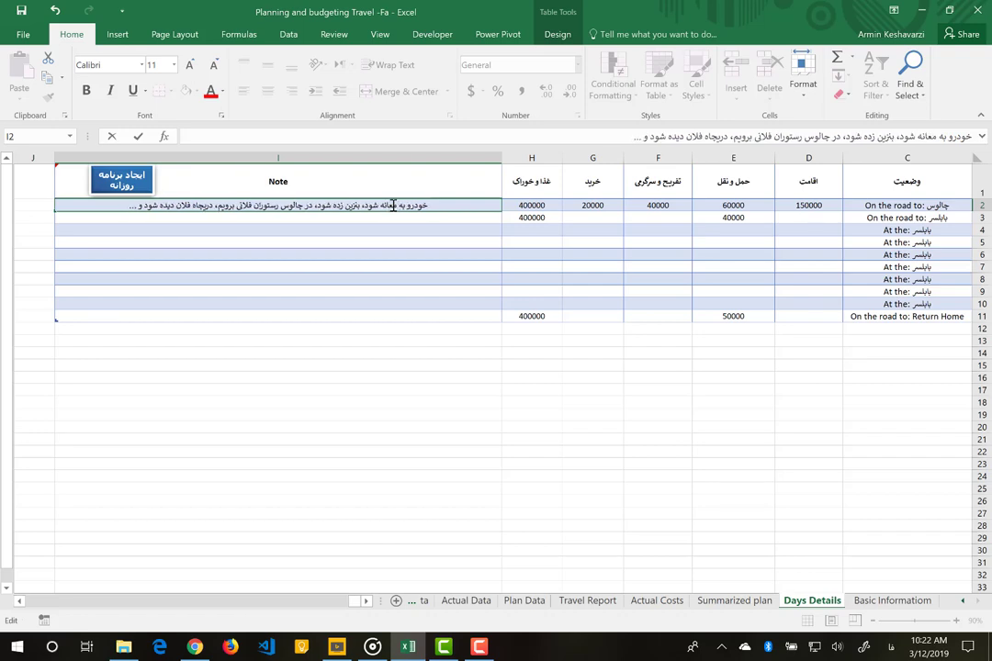
{"action": "type", "text": "ی"}
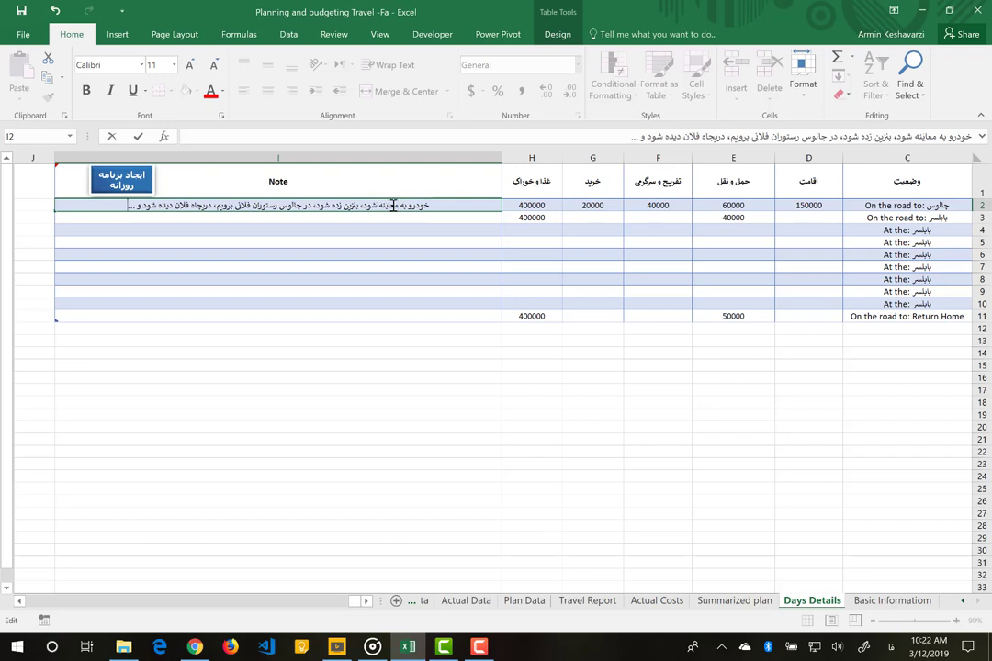
{"action": "key", "text": "Return"}
{"action": "scroll", "coordinate": [393, 206], "scroll_direction": "right", "scroll_amount": 3}
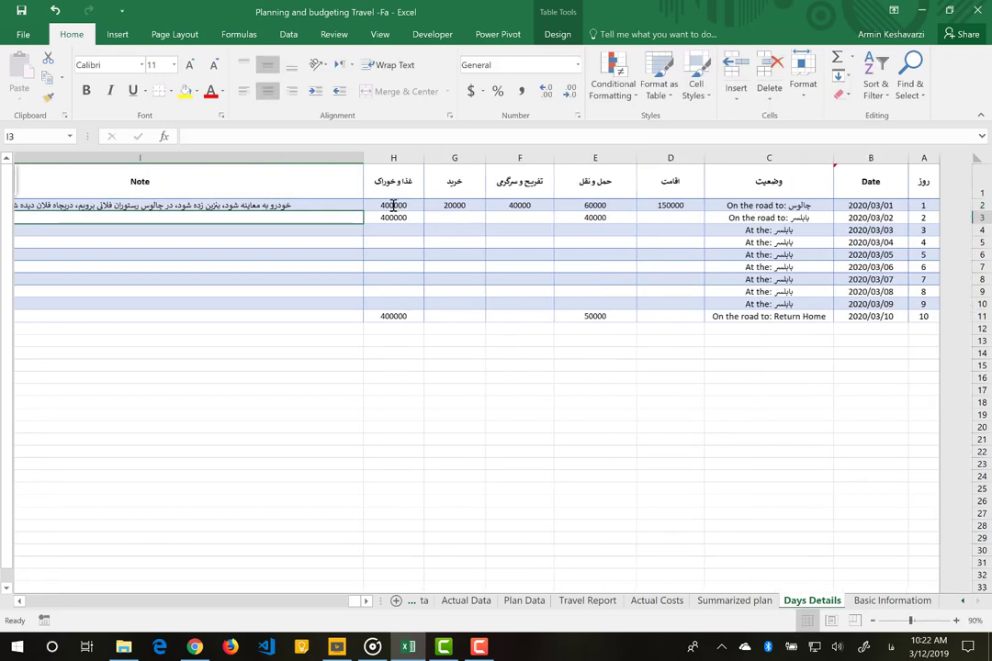
{"action": "left_click", "coordinate": [721, 217]}
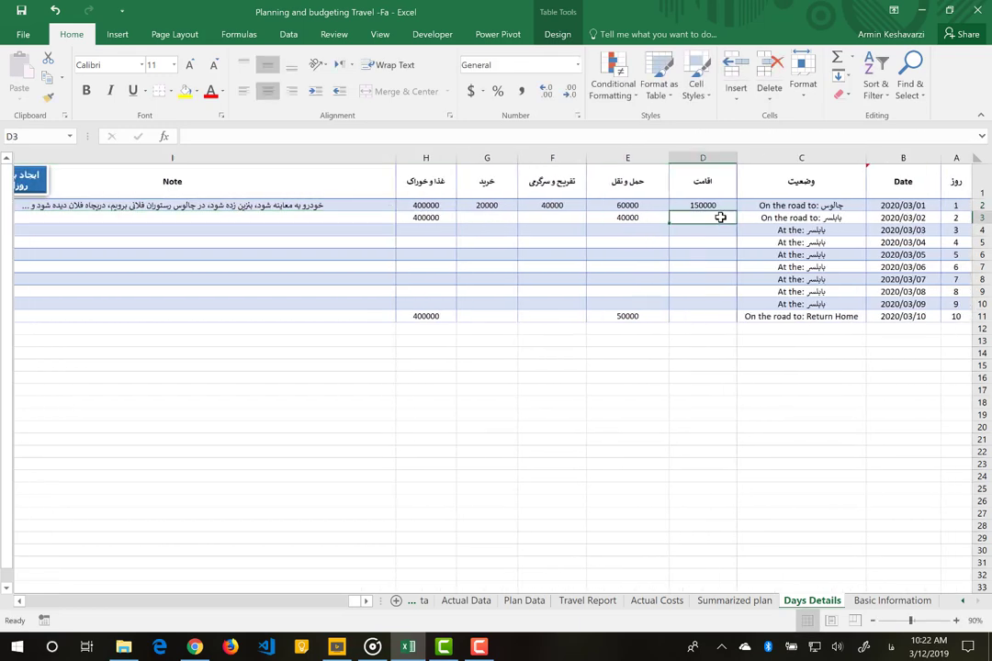
{"action": "left_click", "coordinate": [347, 219]}
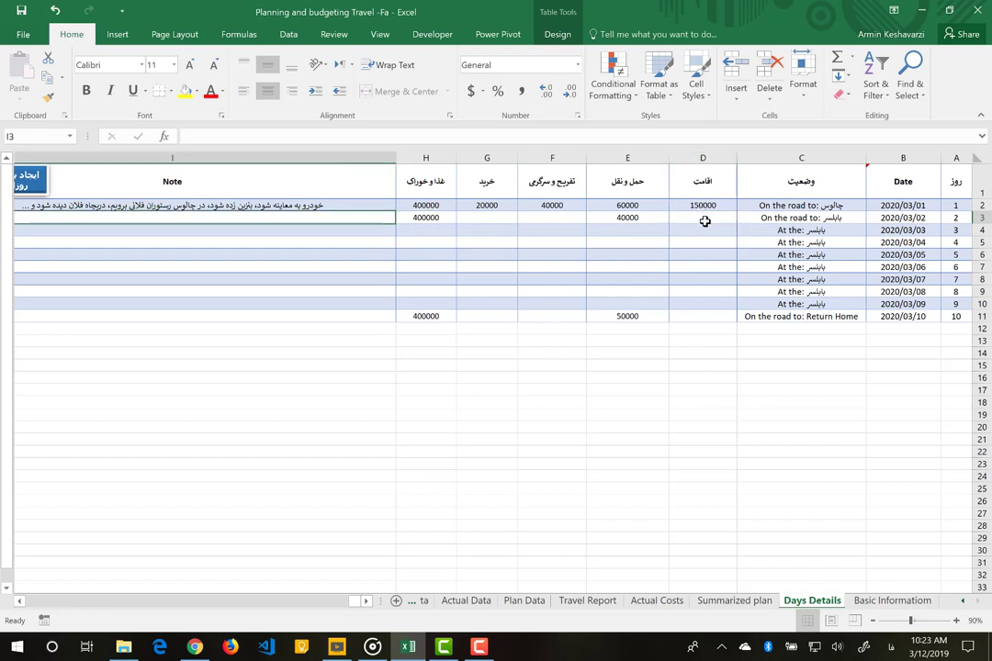
{"action": "left_click_drag", "start_coordinate": [703, 218], "coordinate": [441, 219]}
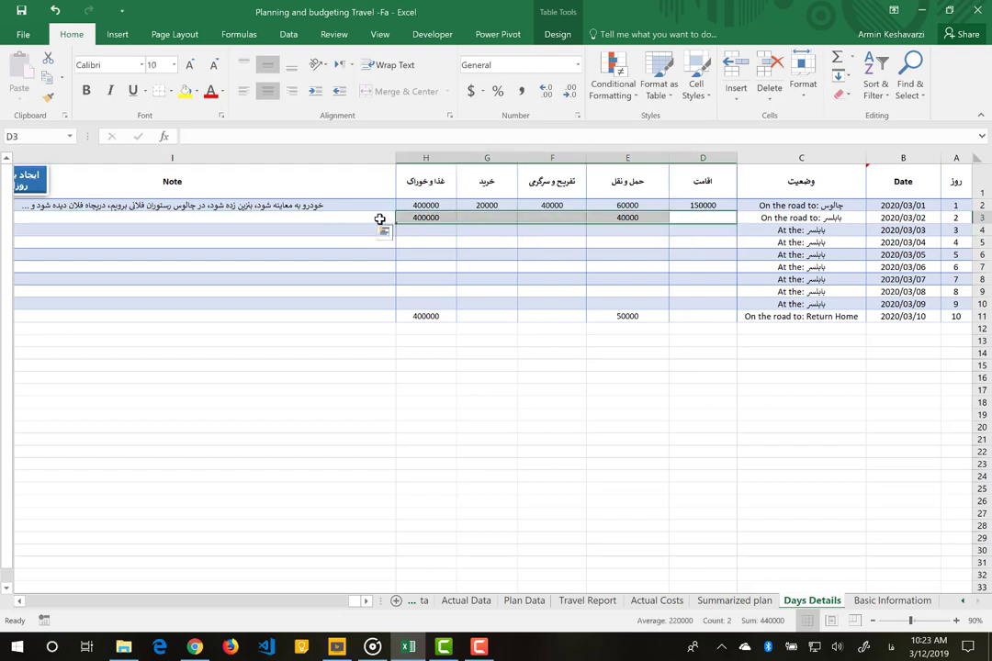
{"action": "left_click", "coordinate": [374, 217]}
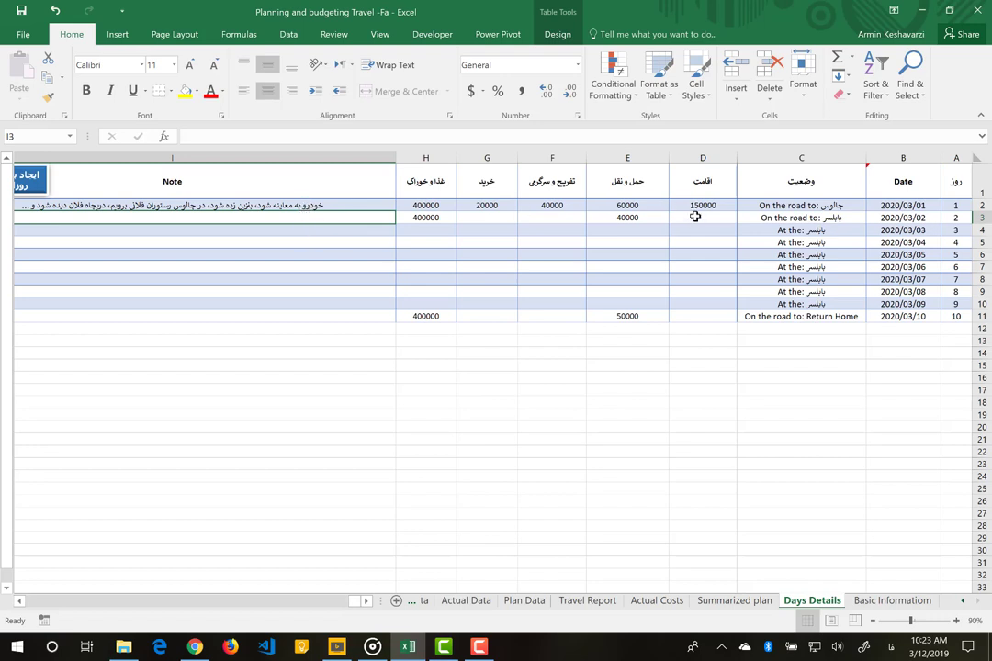
{"action": "left_click_drag", "start_coordinate": [695, 217], "coordinate": [442, 220]}
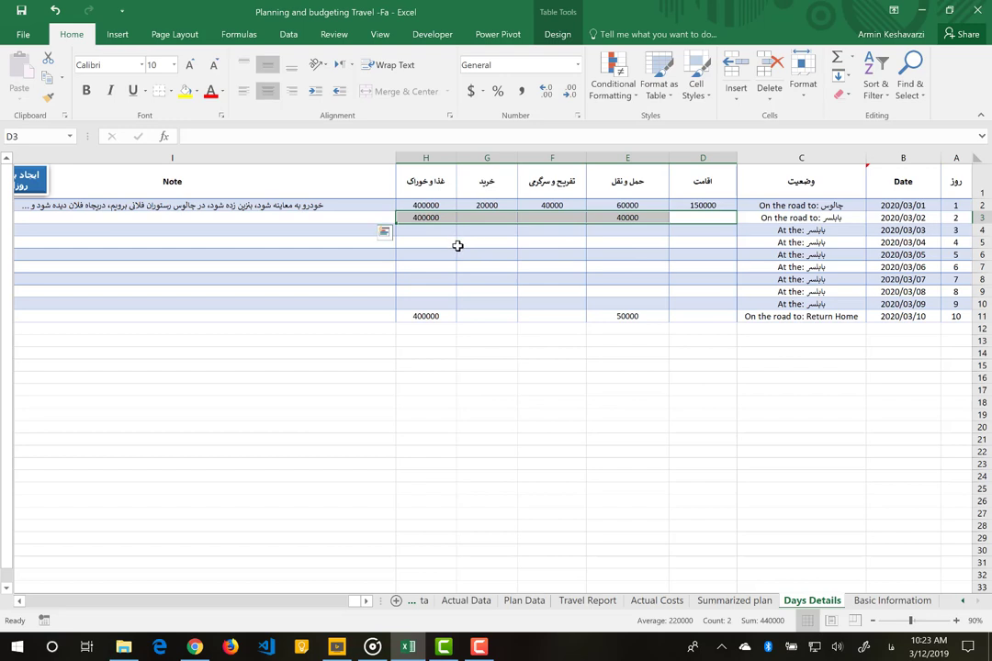
{"action": "left_click", "coordinate": [955, 316]}
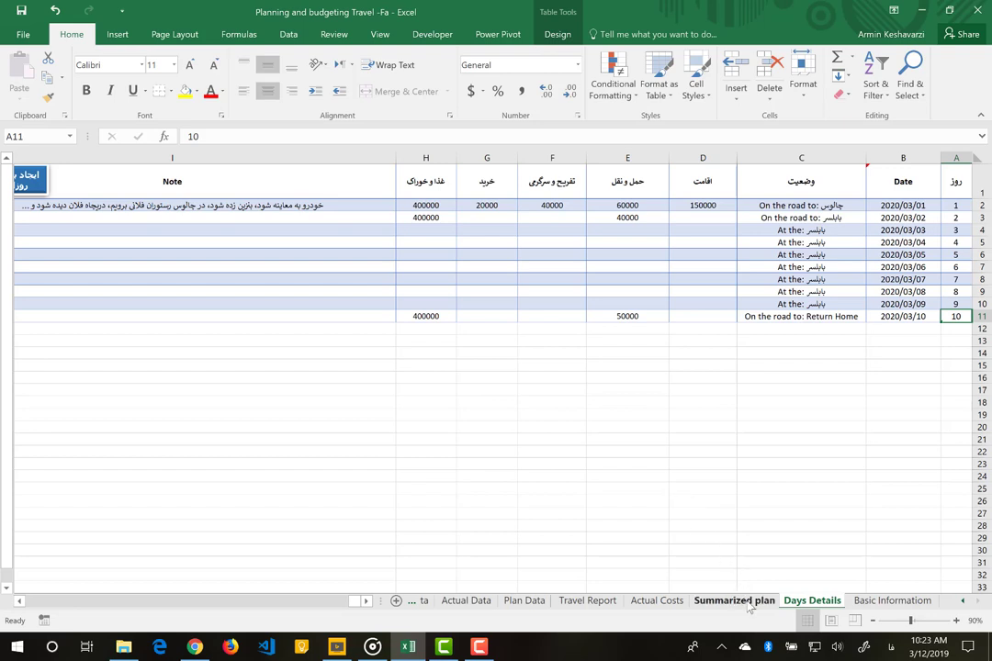
- Switch to Summarized plan and select the H2:H3 budget totals and row 3 cost totals
{"action": "left_click", "coordinate": [749, 603]}
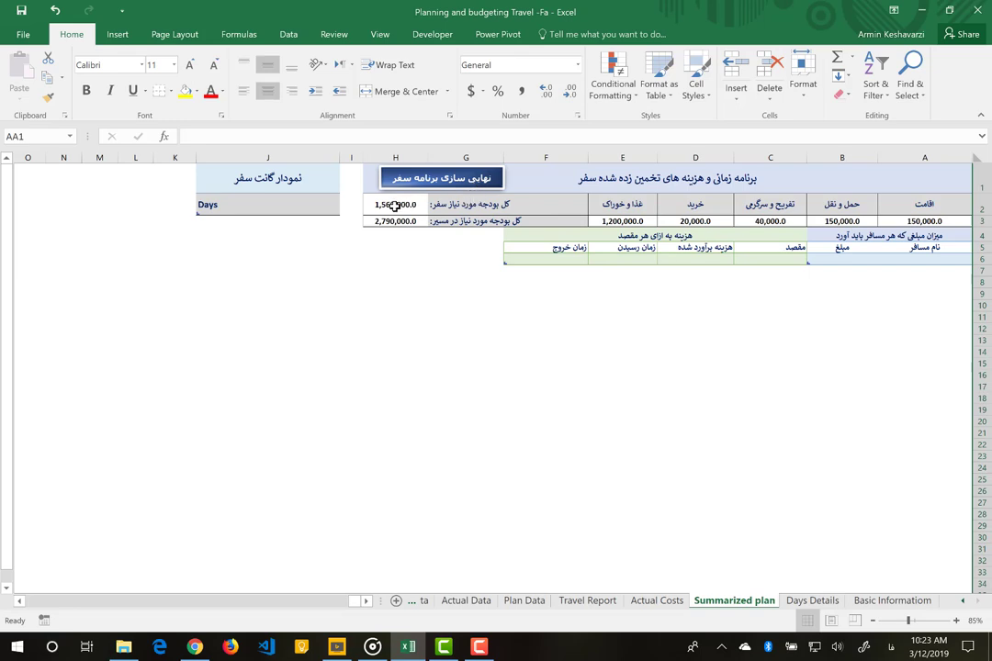
{"action": "left_click_drag", "start_coordinate": [395, 206], "coordinate": [395, 221]}
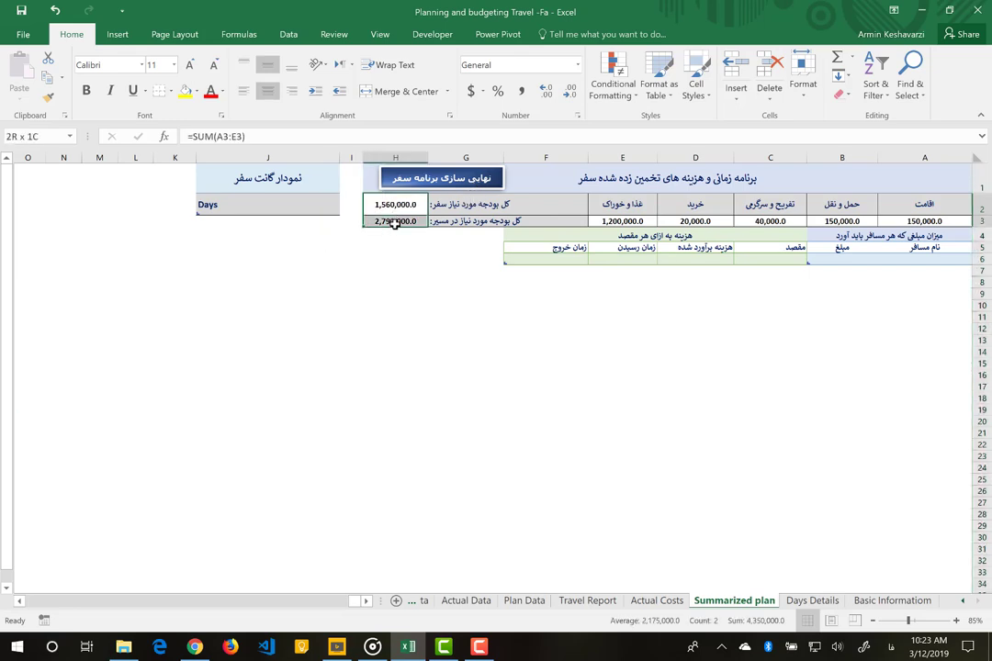
{"action": "left_click", "coordinate": [646, 223]}
{"action": "mouse_move", "coordinate": [916, 220]}
{"action": "left_mouse_down"}
{"action": "mouse_move", "coordinate": [797, 242]}
{"action": "mouse_move", "coordinate": [664, 222]}
{"action": "left_mouse_up"}
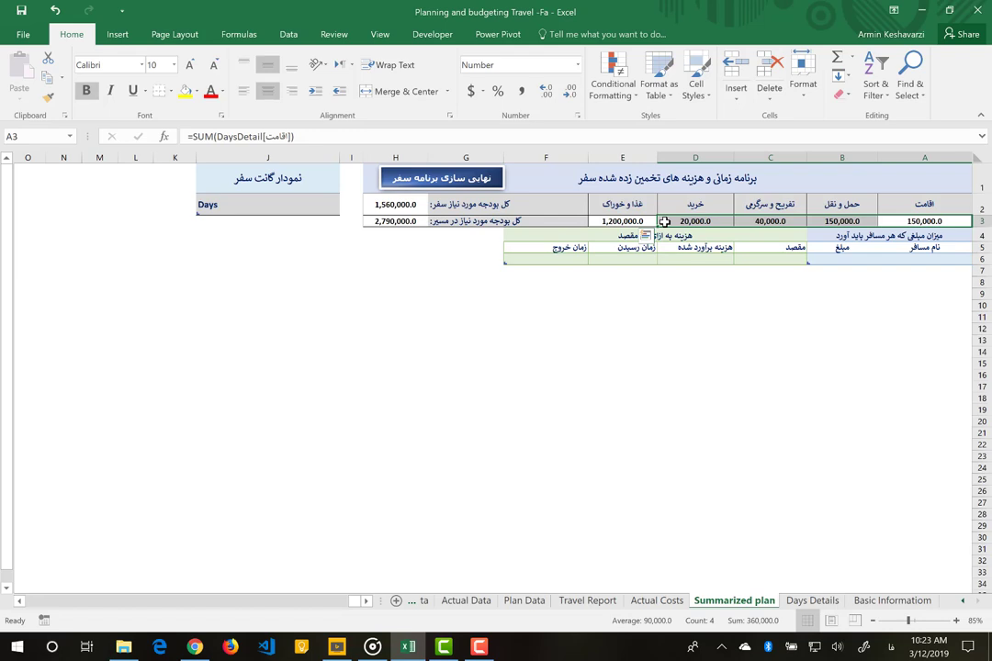
- Run the finalize trip plan macro, acknowledge Done!, and step through the row 3 SUM totals
{"action": "left_click", "coordinate": [467, 181]}
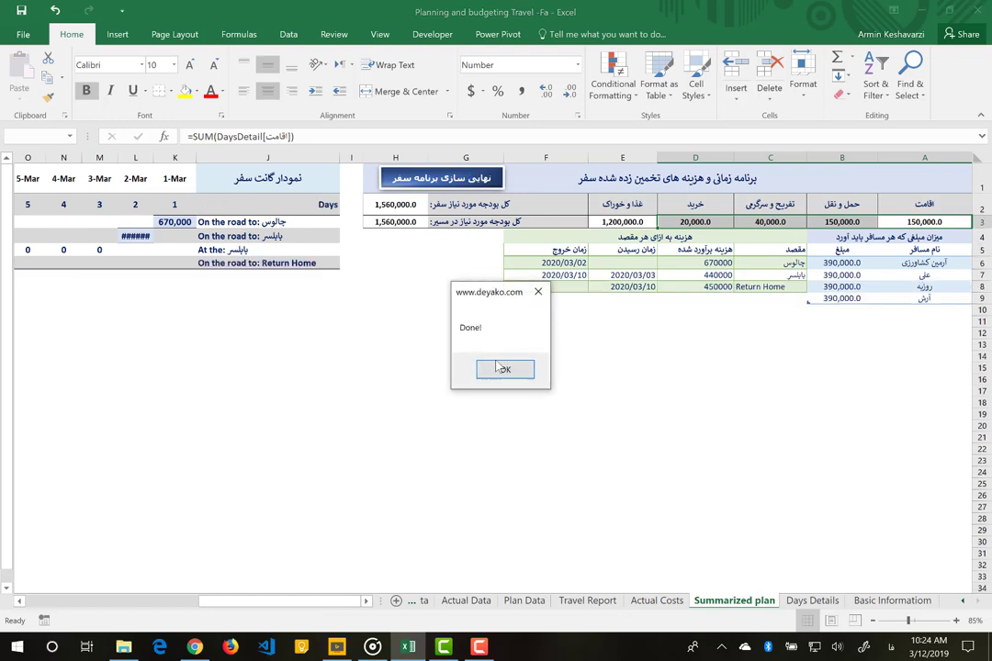
{"action": "left_click", "coordinate": [505, 369]}
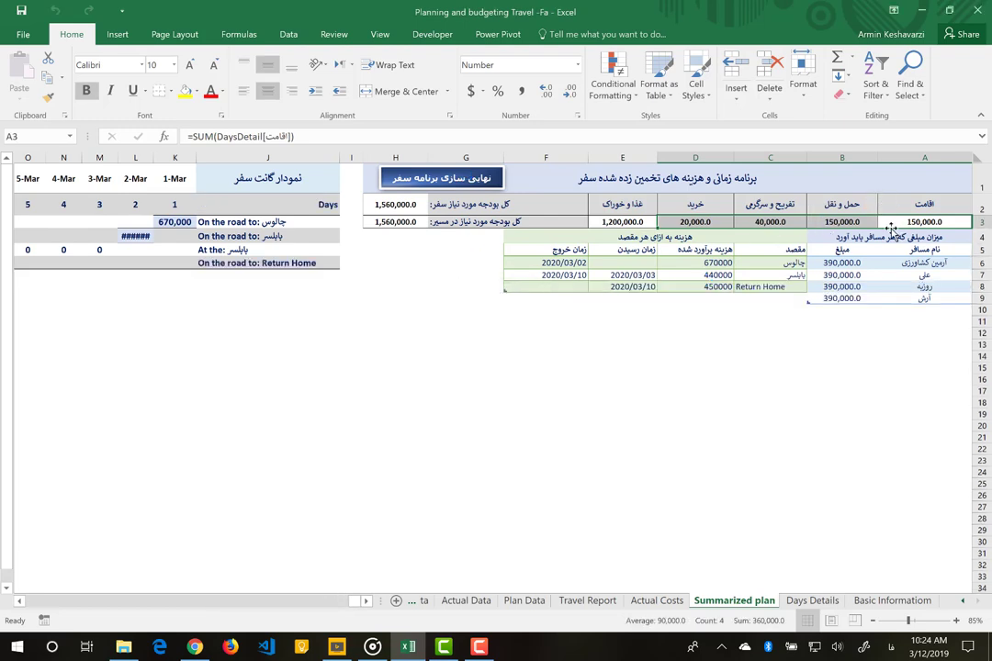
{"action": "left_click", "coordinate": [413, 204]}
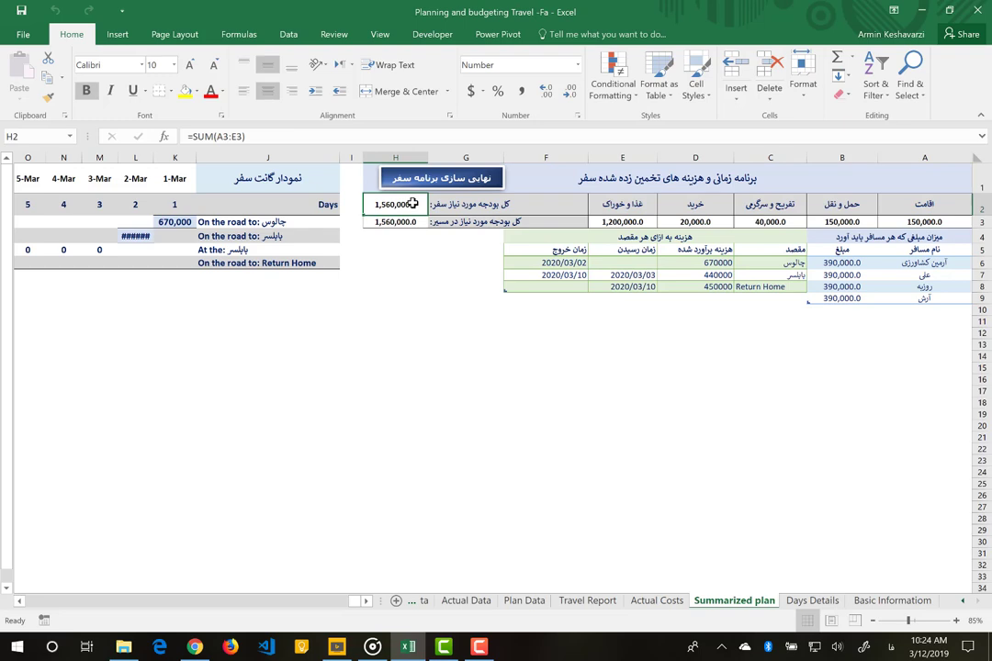
{"action": "key", "text": "ctrl+Home"}
{"action": "left_click", "coordinate": [414, 204]}
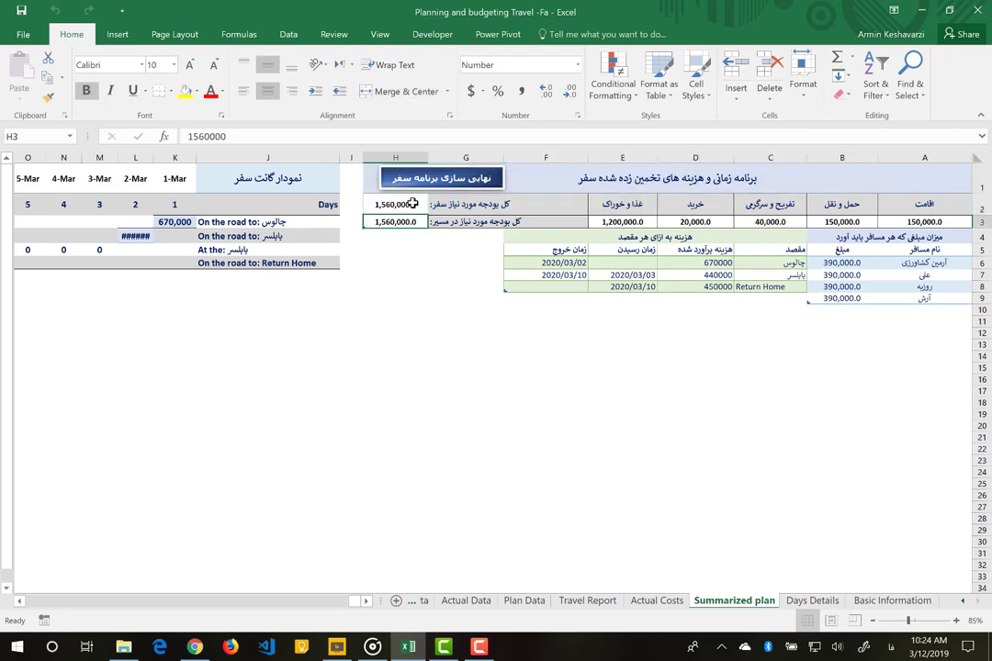
{"action": "key", "text": "Down"}
{"action": "key", "text": "Right"}
{"action": "key", "text": "Right"}
{"action": "key", "text": "Right"}
{"action": "key", "text": "Right"}
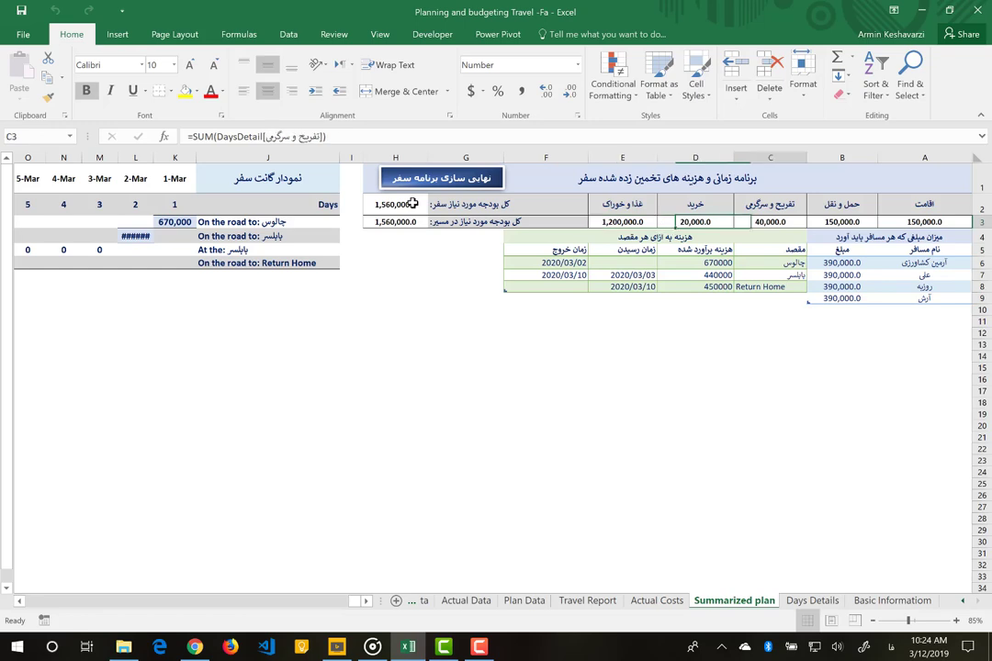
{"action": "key", "text": "Right"}
{"action": "key", "text": "Right"}
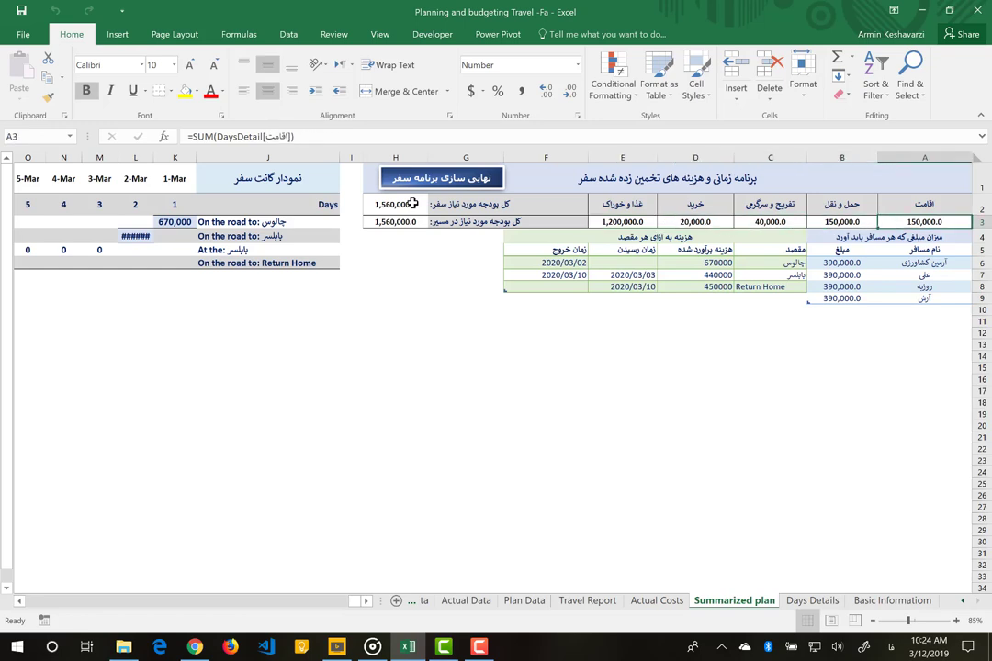
{"action": "key", "text": "Left"}
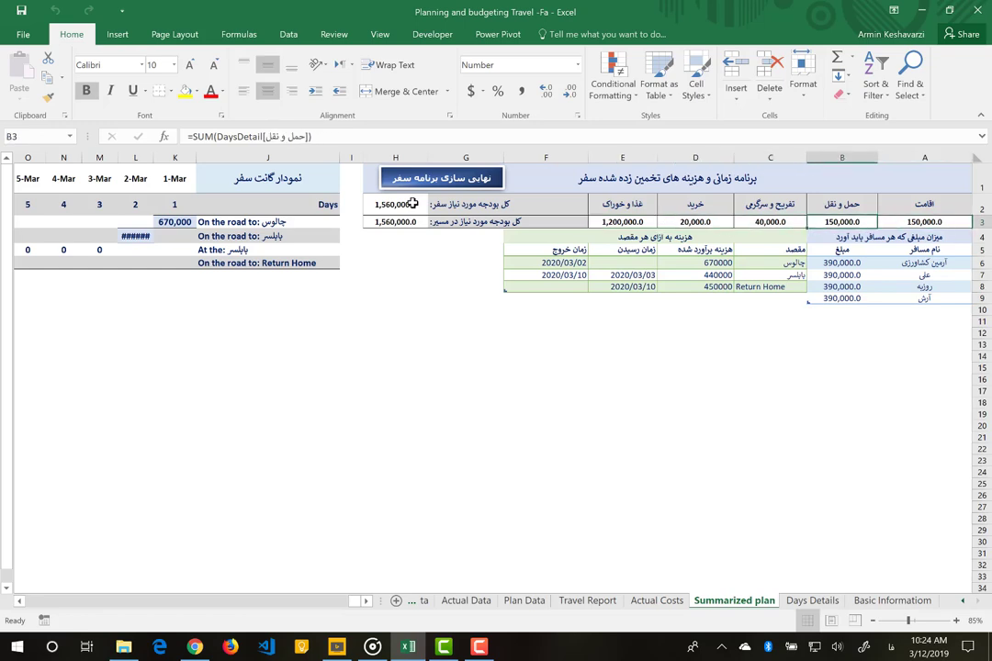
{"action": "key", "text": "Left"}
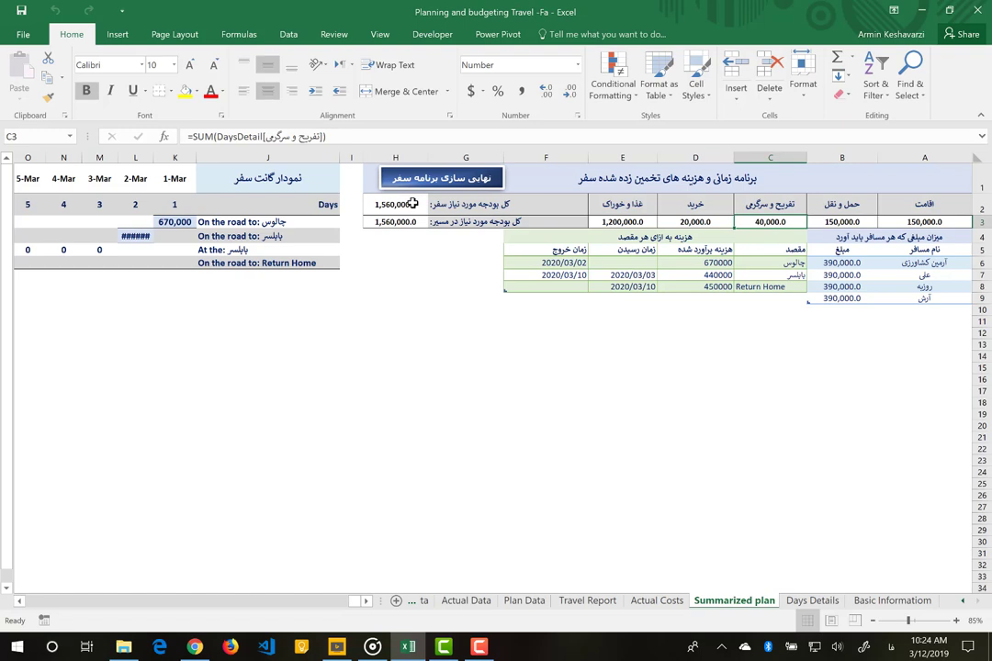
{"action": "key", "text": "Left"}
{"action": "key", "text": "Left"}
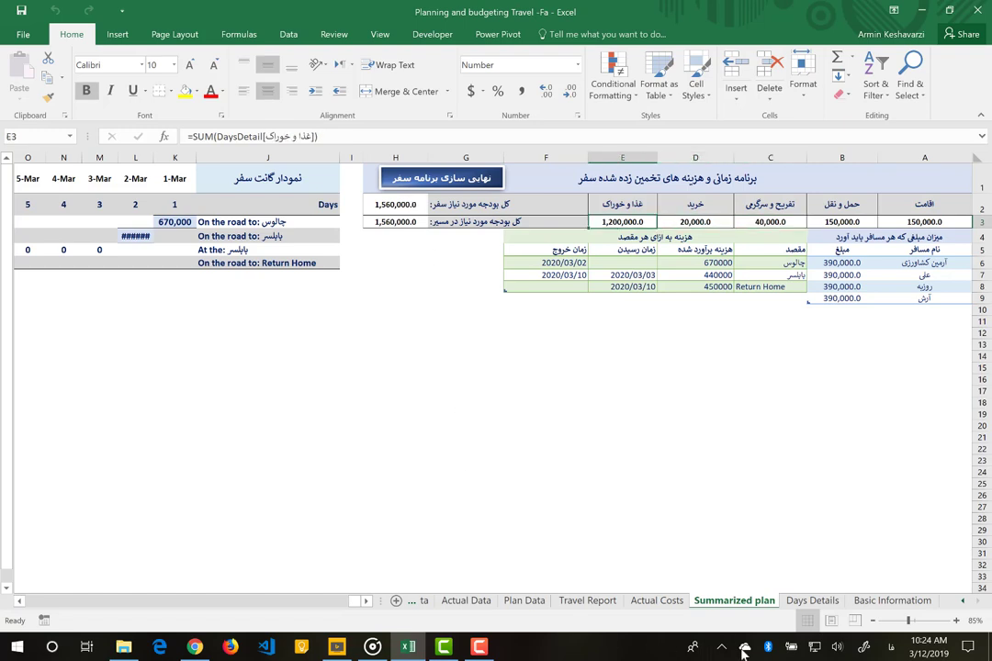
{"action": "left_click", "coordinate": [812, 600]}
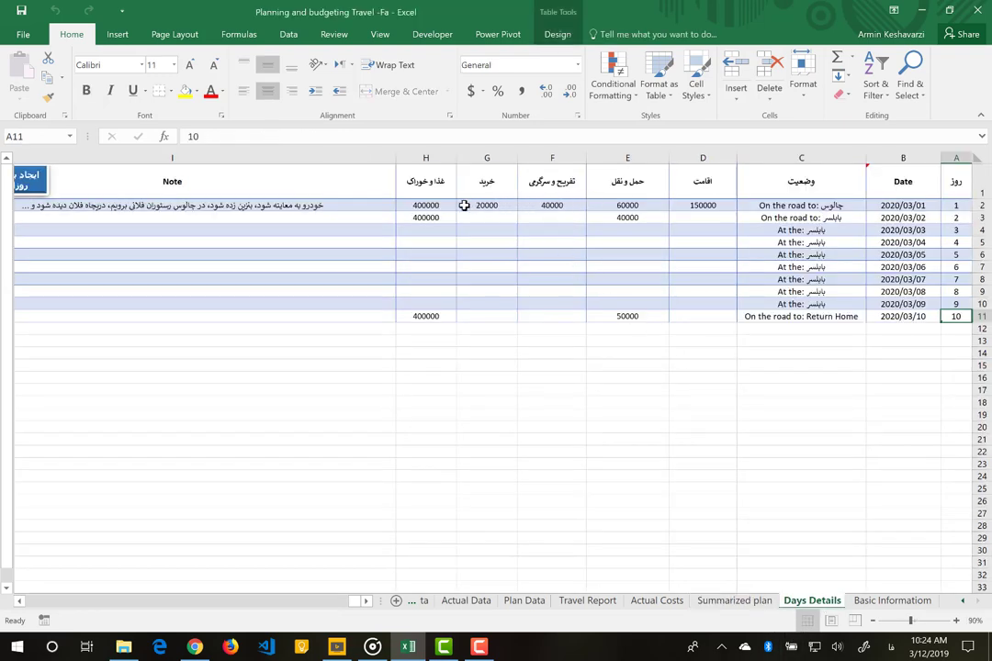
{"action": "left_click", "coordinate": [431, 208]}
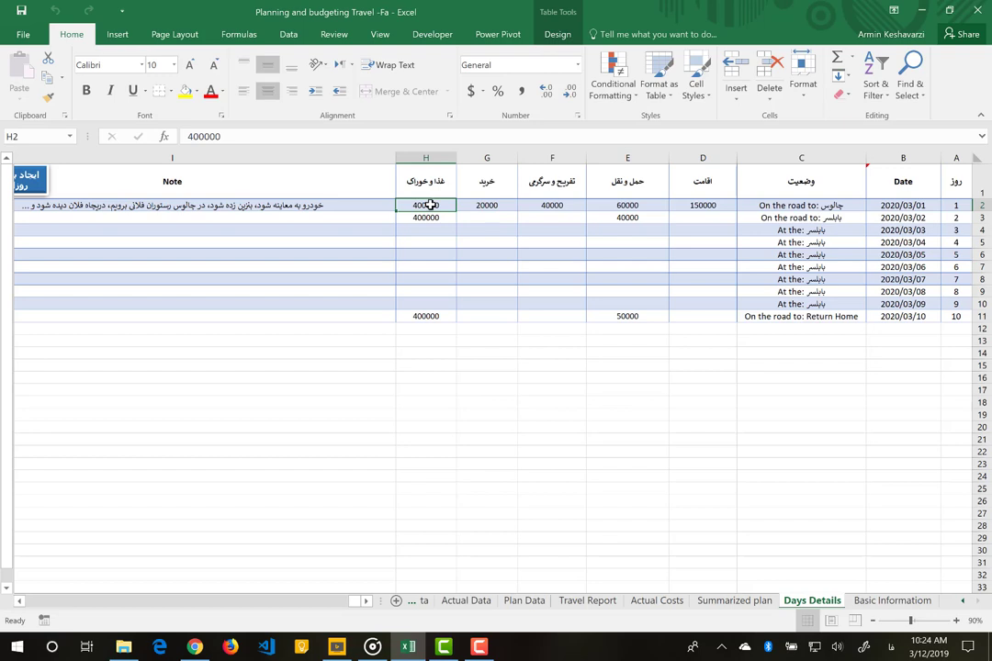
{"action": "left_click_drag", "start_coordinate": [431, 206], "coordinate": [427, 315]}
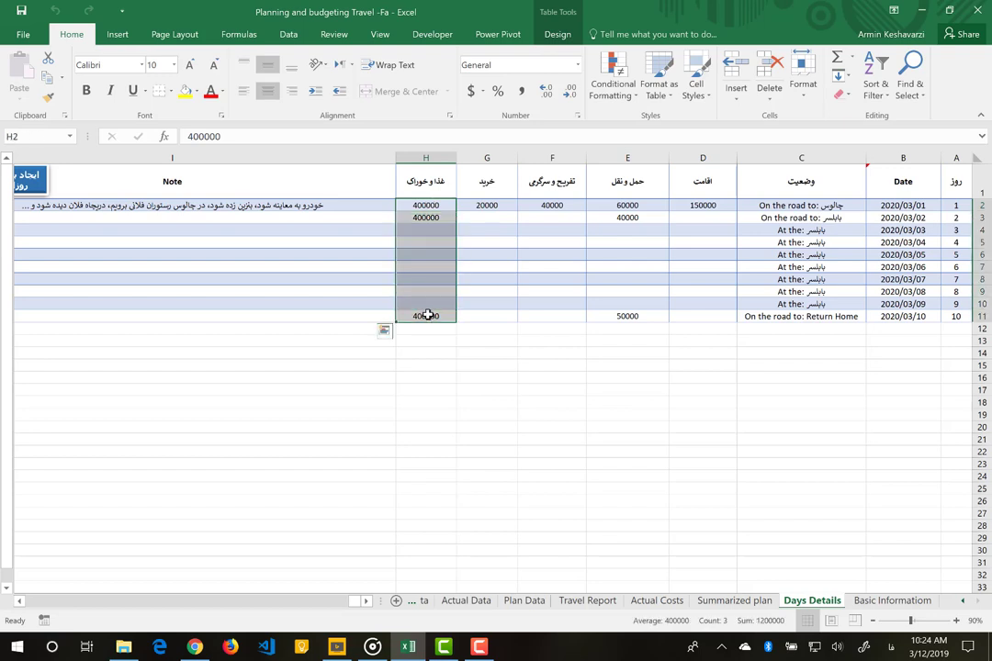
{"action": "left_click", "coordinate": [422, 205]}
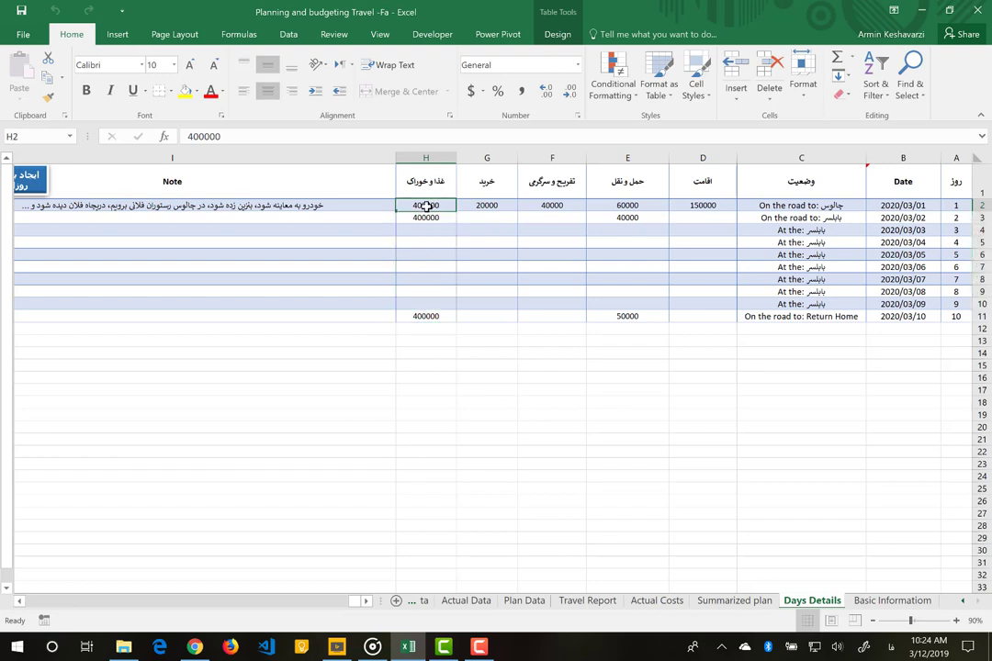
{"action": "left_click", "coordinate": [657, 601]}
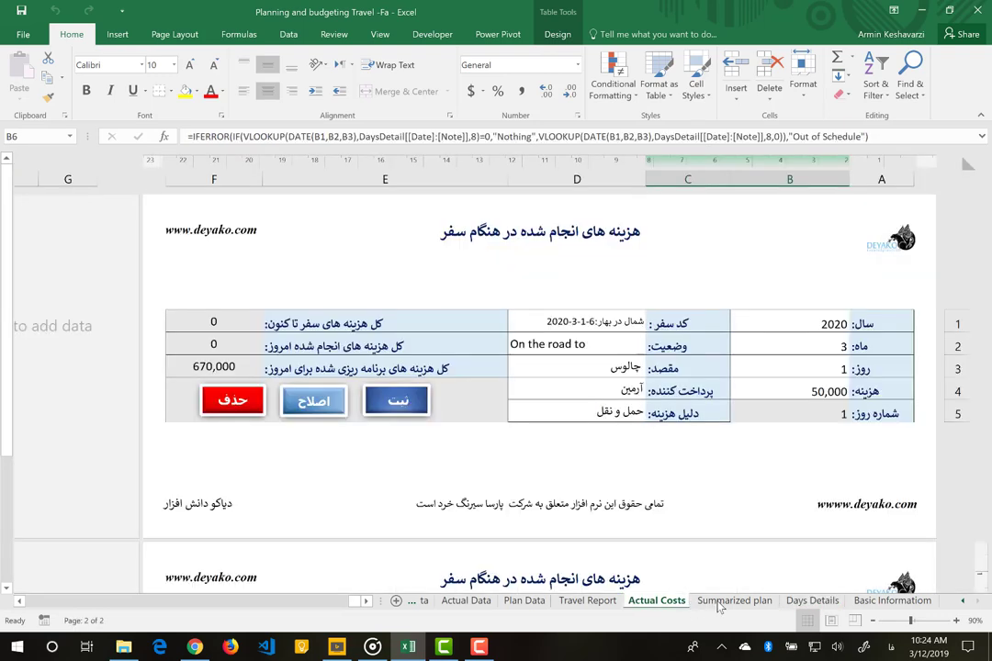
{"action": "left_click", "coordinate": [725, 601]}
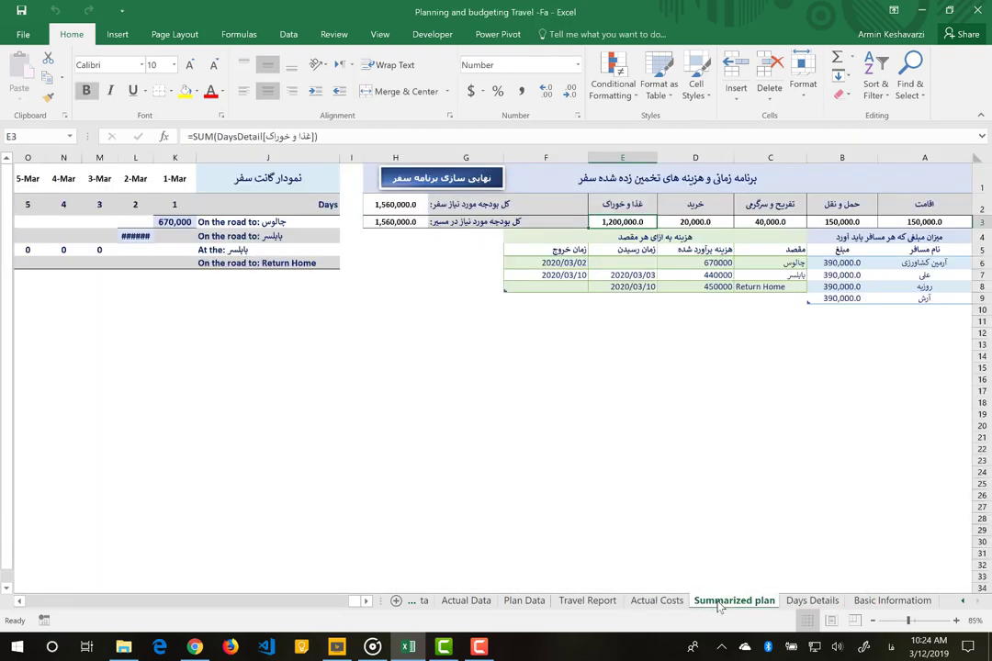
{"action": "left_click", "coordinate": [386, 208]}
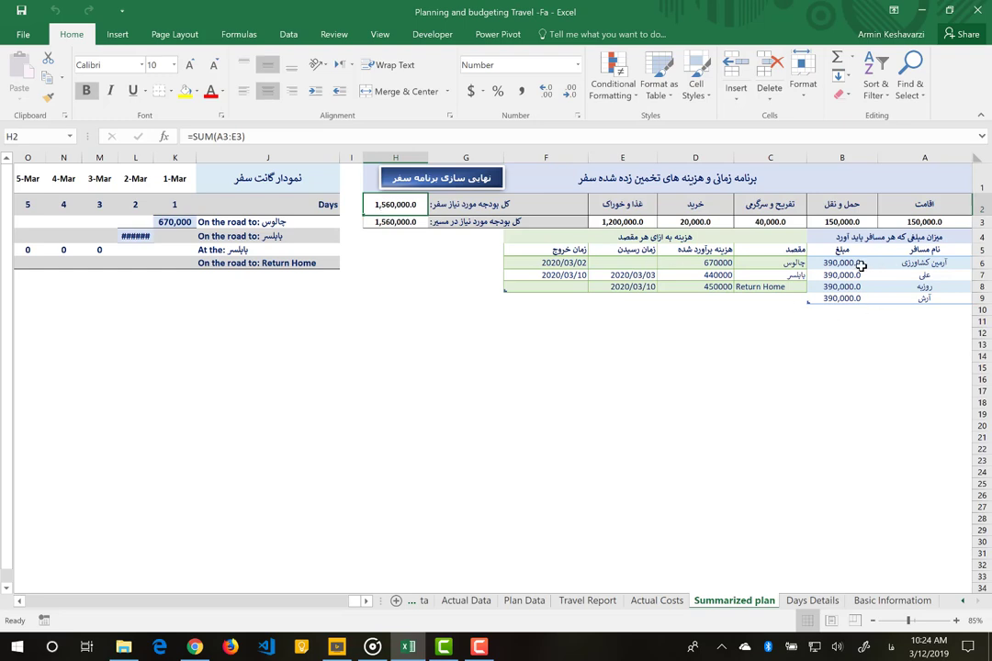
{"action": "left_click_drag", "start_coordinate": [862, 267], "coordinate": [862, 297]}
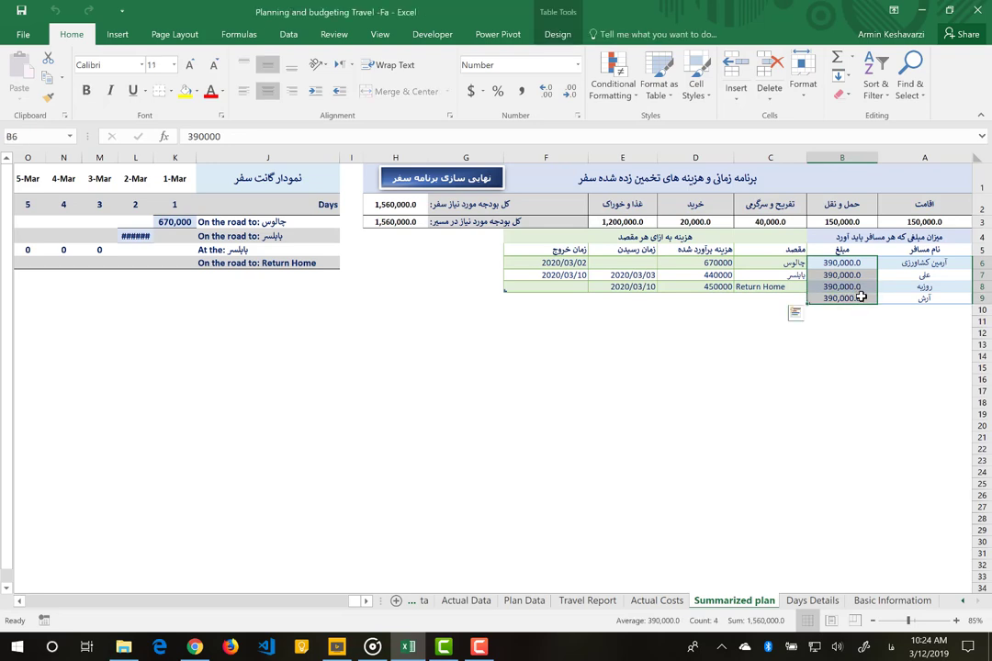
{"action": "left_click", "coordinate": [884, 275]}
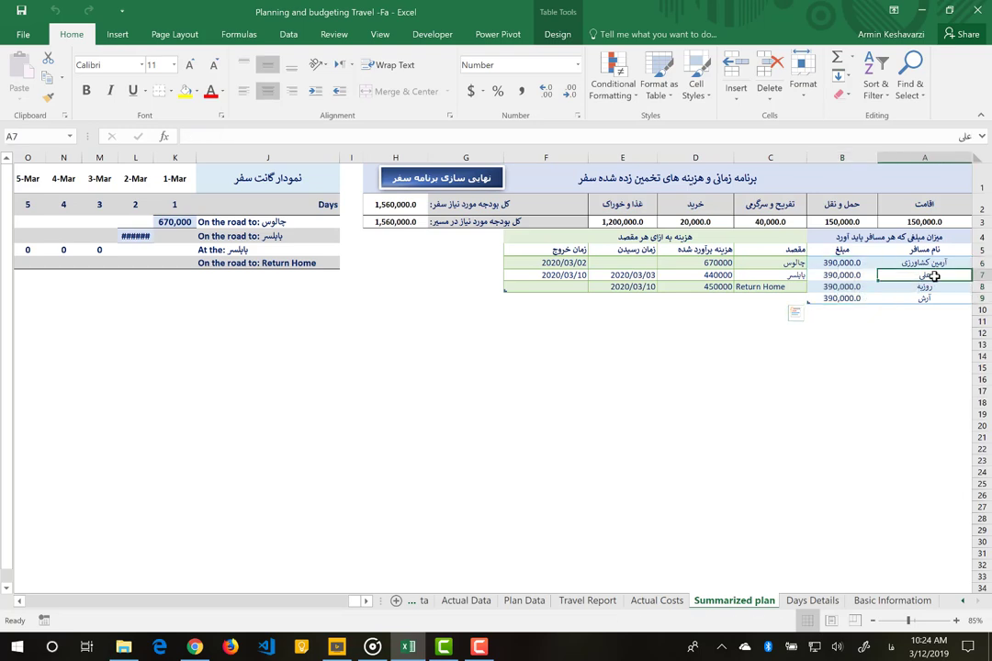
{"action": "left_click_drag", "start_coordinate": [841, 263], "coordinate": [840, 294]}
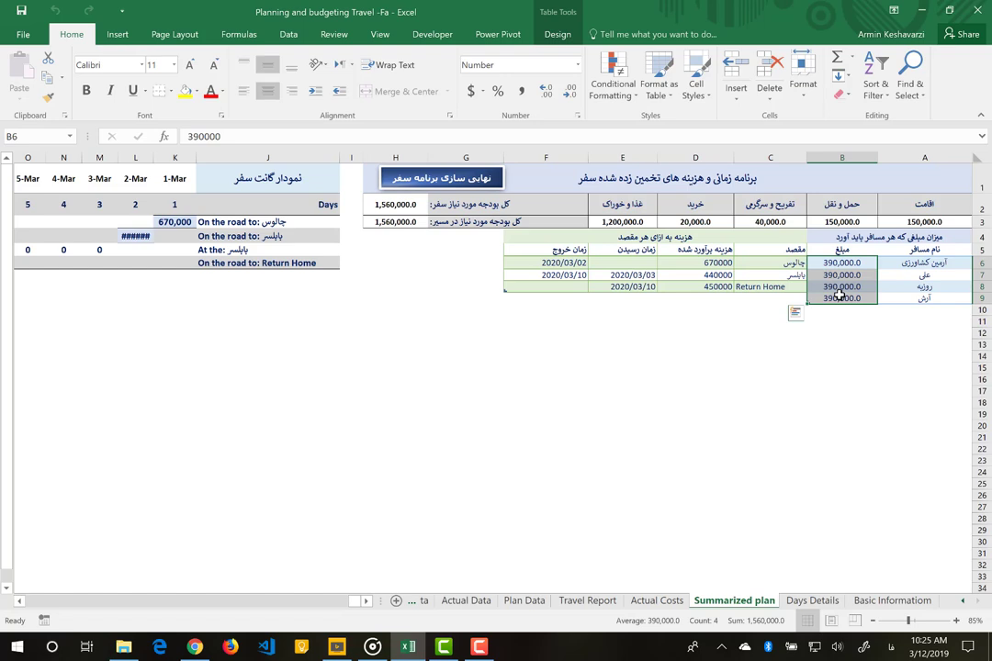
{"action": "left_click_drag", "start_coordinate": [785, 264], "coordinate": [685, 275]}
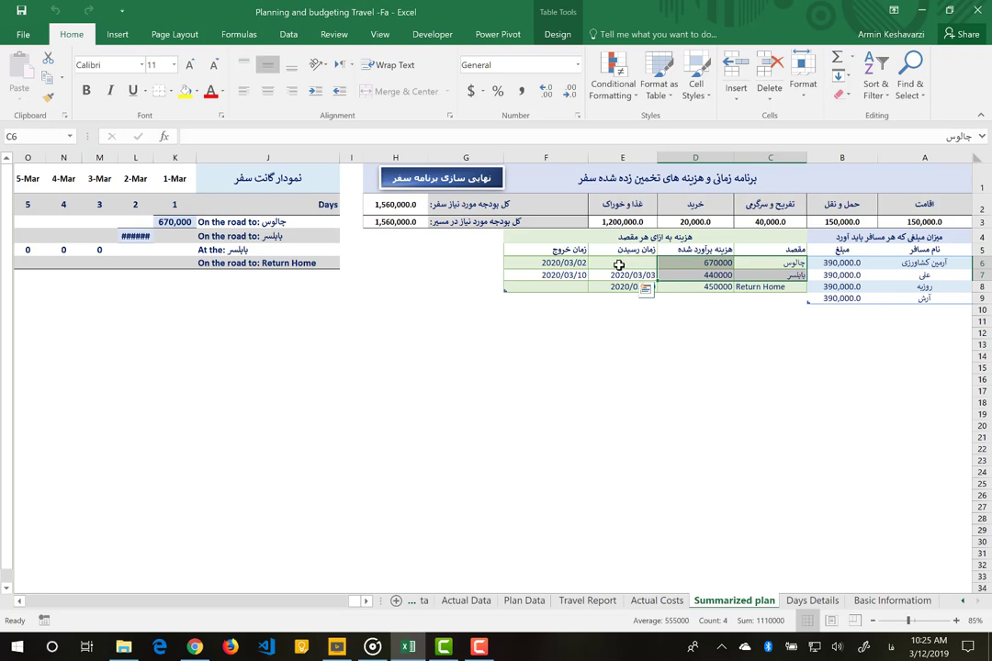
{"action": "left_click", "coordinate": [562, 264]}
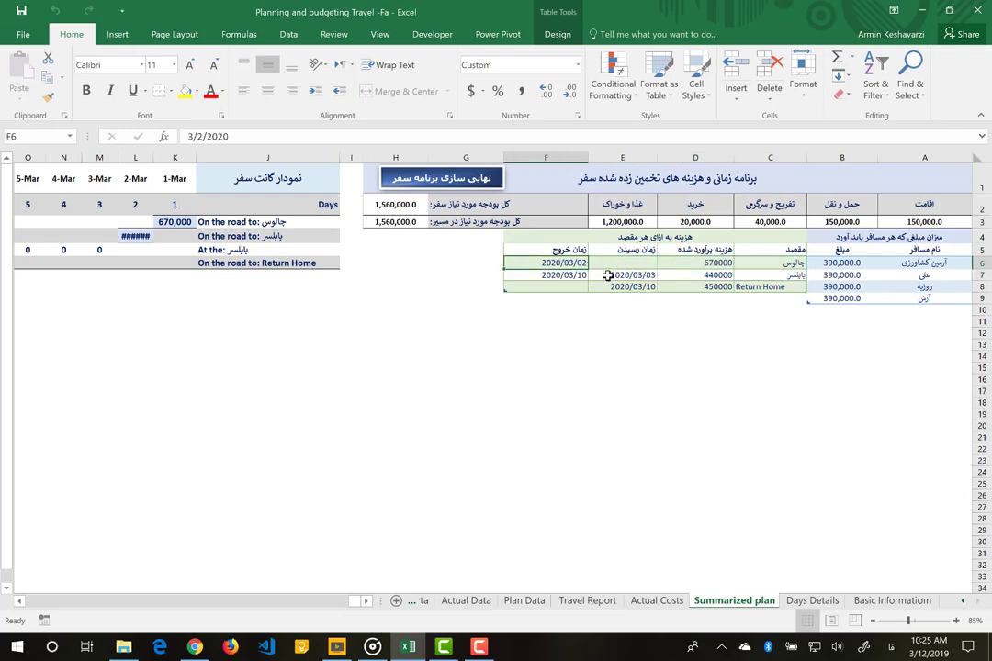
{"action": "left_click", "coordinate": [591, 276]}
{"action": "left_click", "coordinate": [573, 277]}
{"action": "left_click", "coordinate": [626, 287]}
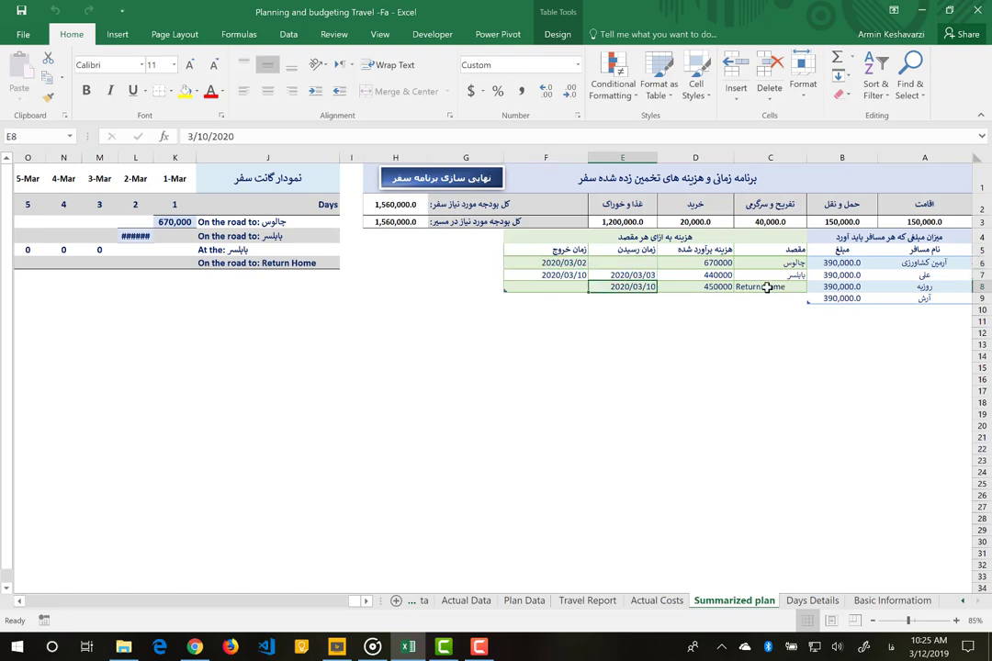
{"action": "left_click", "coordinate": [628, 260]}
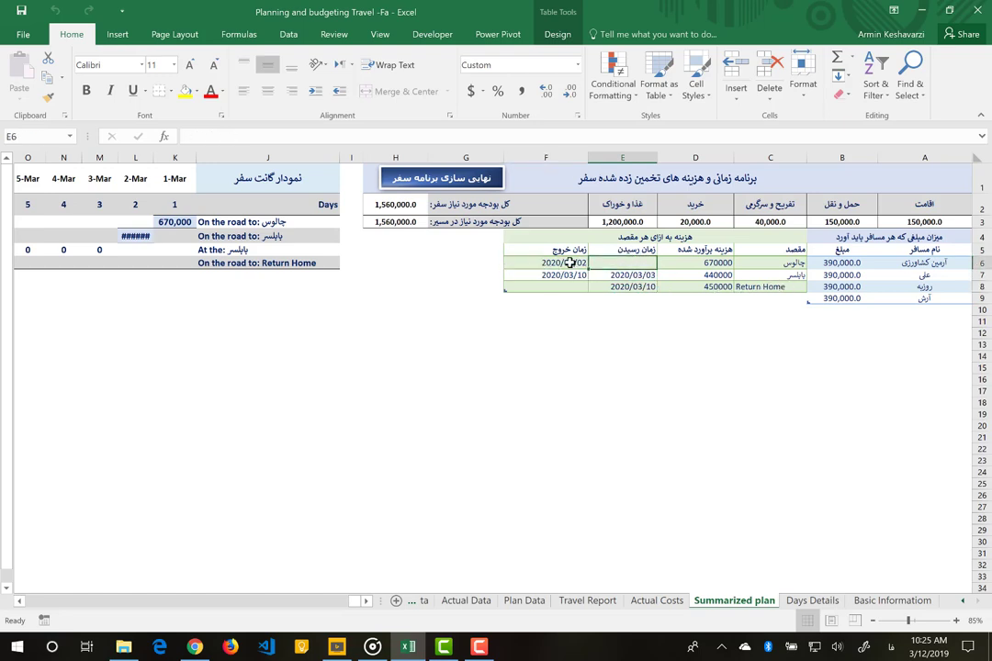
{"action": "left_click_drag", "start_coordinate": [570, 263], "coordinate": [575, 262]}
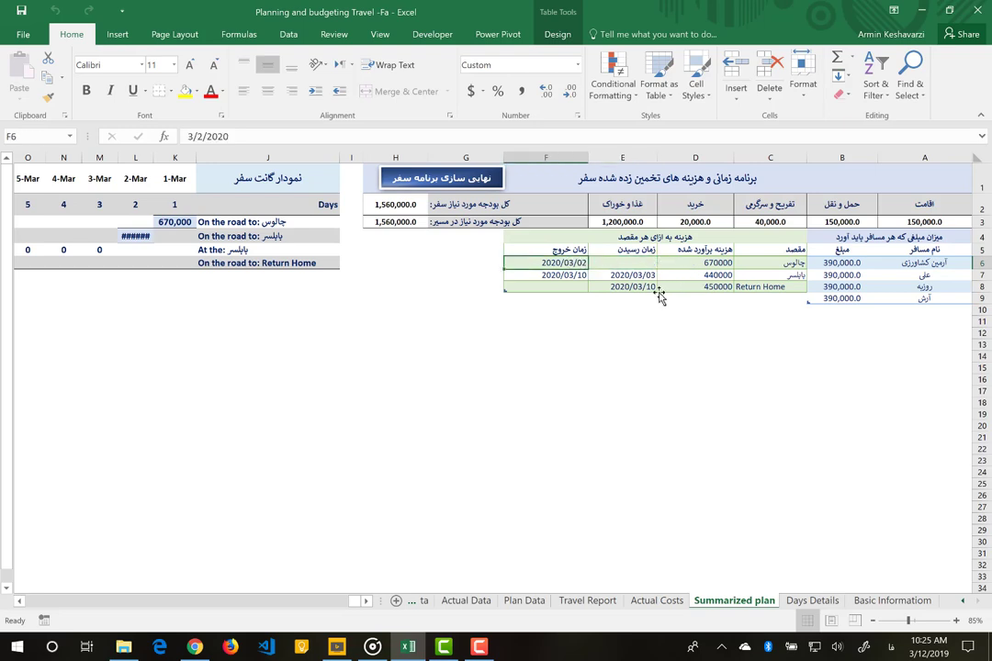
- Autofit columns L and T so 440,000 and 450,000 display instead of ######
{"action": "scroll", "coordinate": [580, 274], "scroll_direction": "left", "scroll_amount": 2}
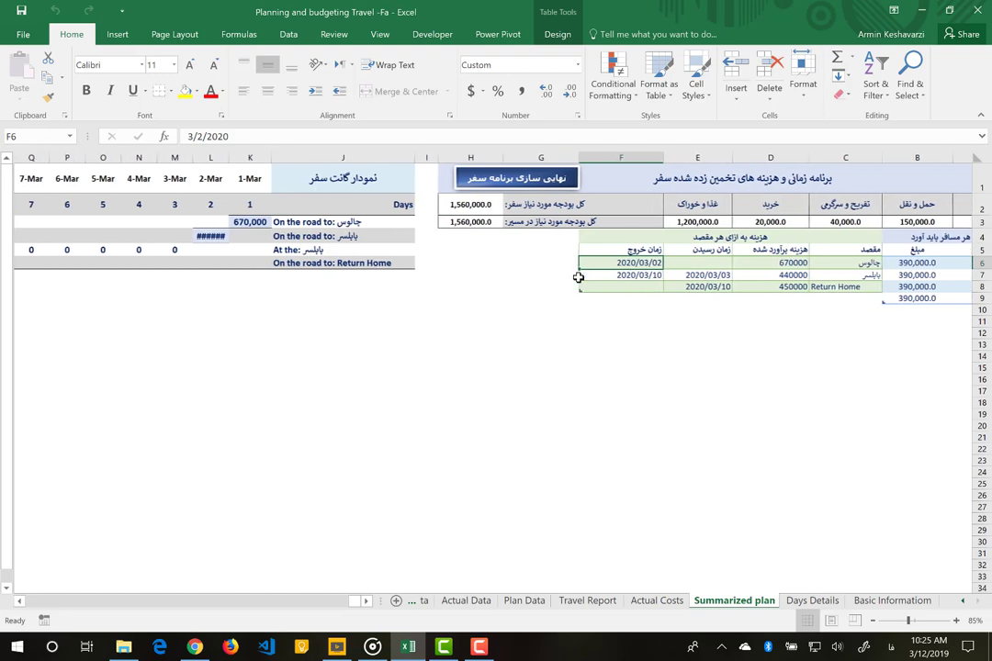
{"action": "scroll", "coordinate": [580, 274], "scroll_direction": "right", "scroll_amount": 2}
{"action": "scroll", "coordinate": [430, 336], "scroll_direction": "left", "scroll_amount": 2}
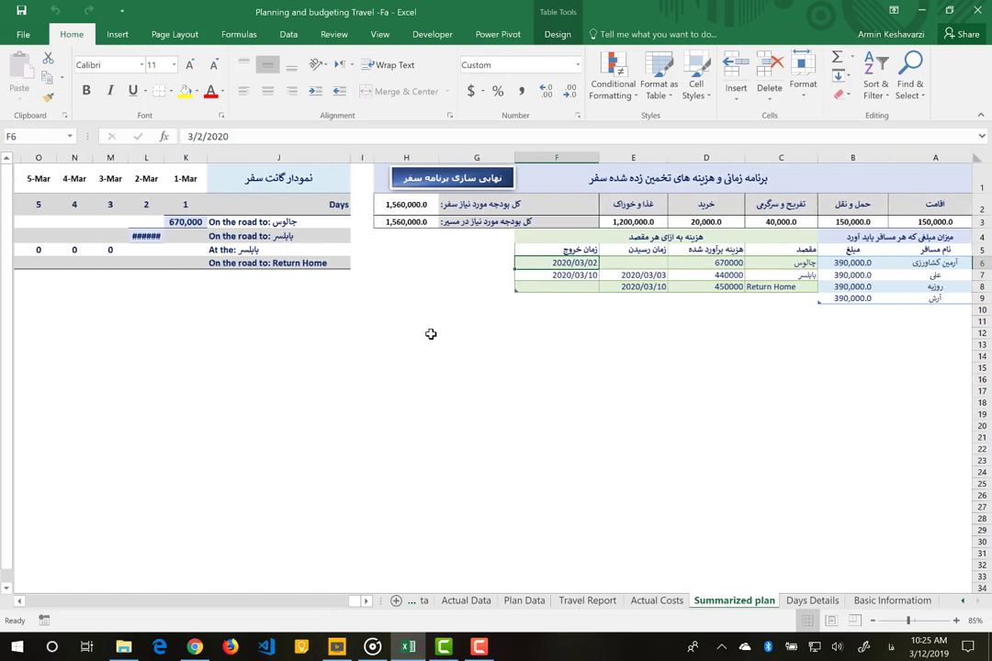
{"action": "scroll", "coordinate": [430, 334], "scroll_direction": "left", "scroll_amount": 2}
{"action": "scroll", "coordinate": [430, 334], "scroll_direction": "left", "scroll_amount": 3}
{"action": "scroll", "coordinate": [430, 335], "scroll_direction": "left", "scroll_amount": 2}
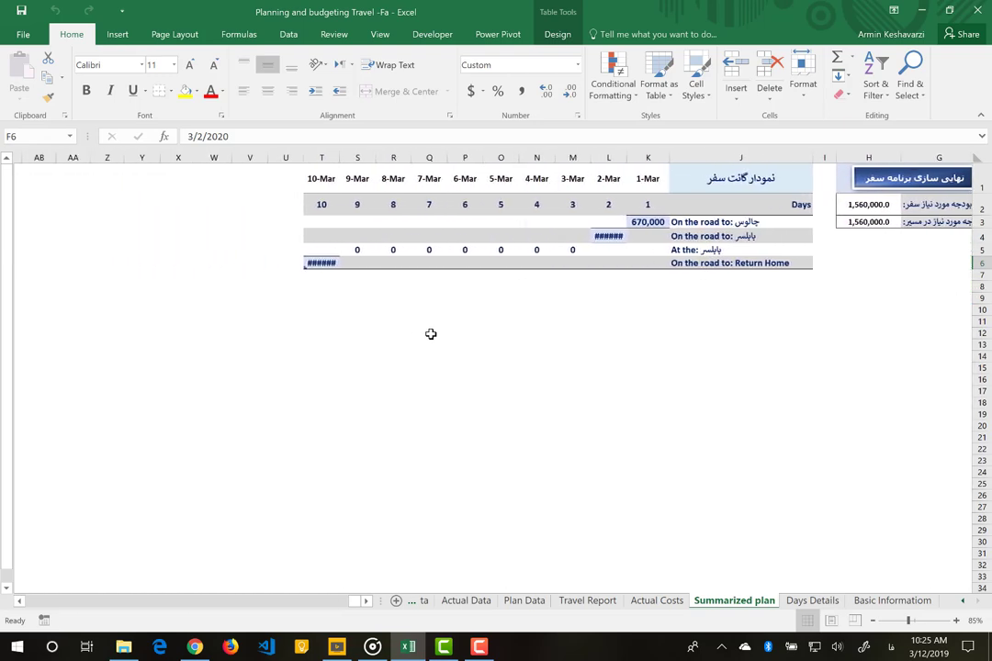
{"action": "double_click", "coordinate": [584, 157]}
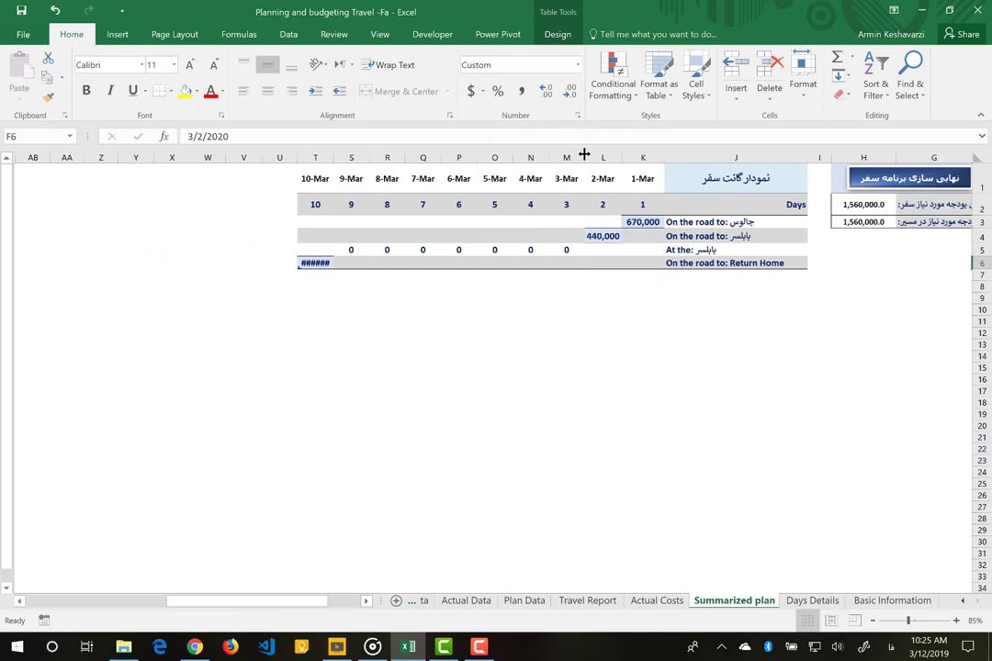
{"action": "double_click", "coordinate": [296, 158]}
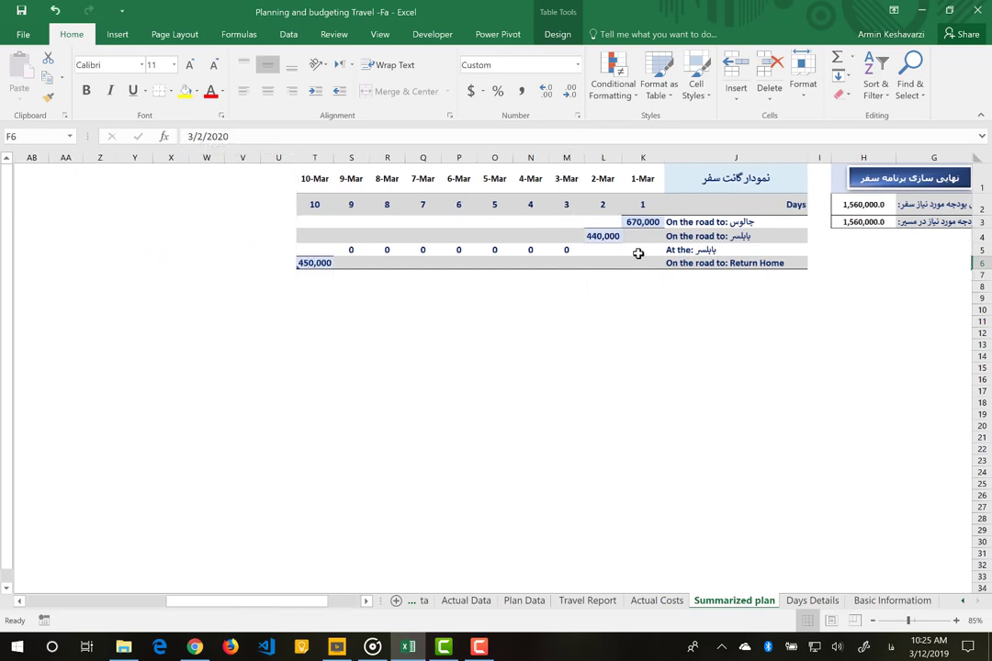
- Autofit all Gantt day columns K through T and review the daily amounts
{"action": "left_click", "coordinate": [655, 222]}
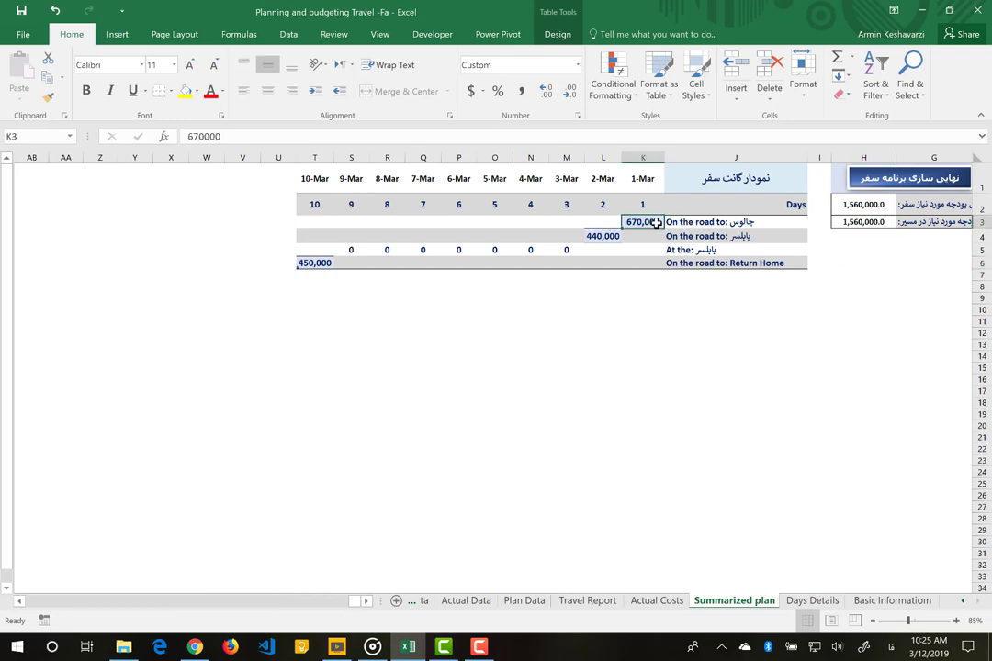
{"action": "left_click", "coordinate": [604, 237]}
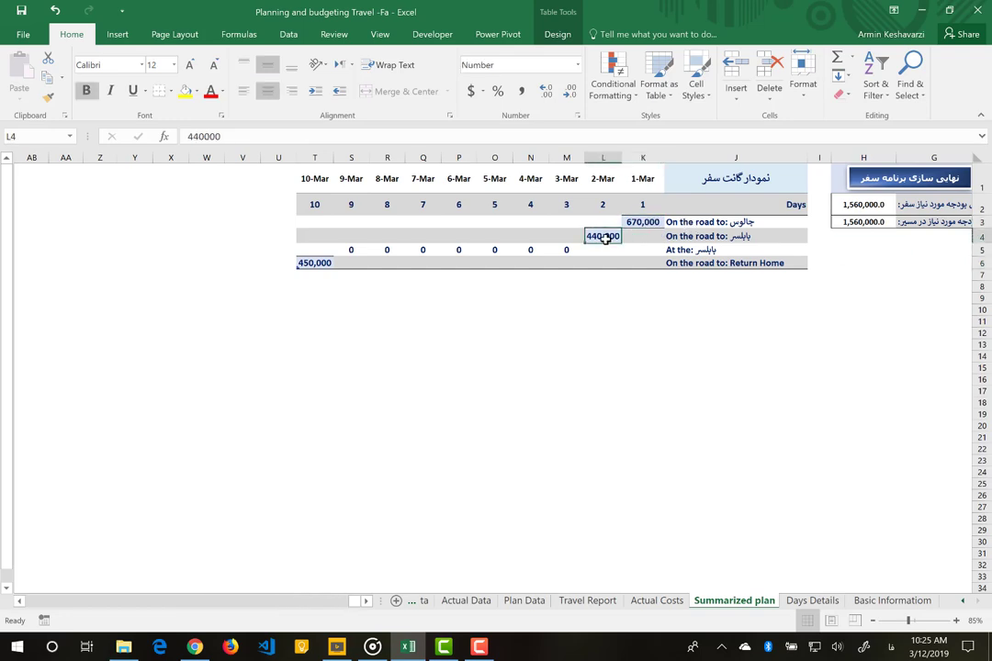
{"action": "left_click_drag", "start_coordinate": [566, 248], "coordinate": [357, 252]}
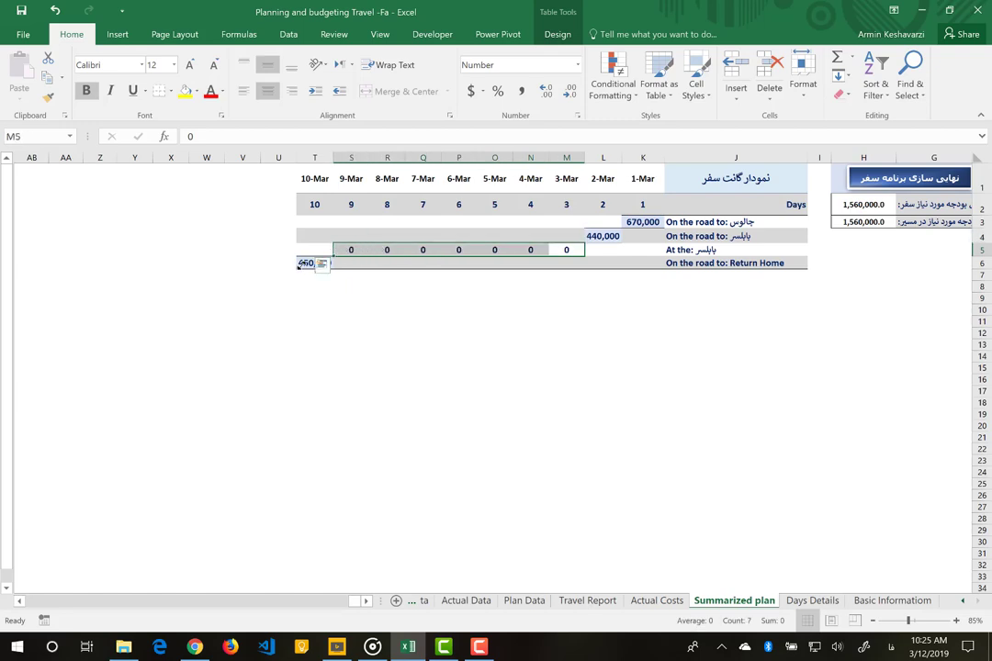
{"action": "left_click", "coordinate": [614, 237]}
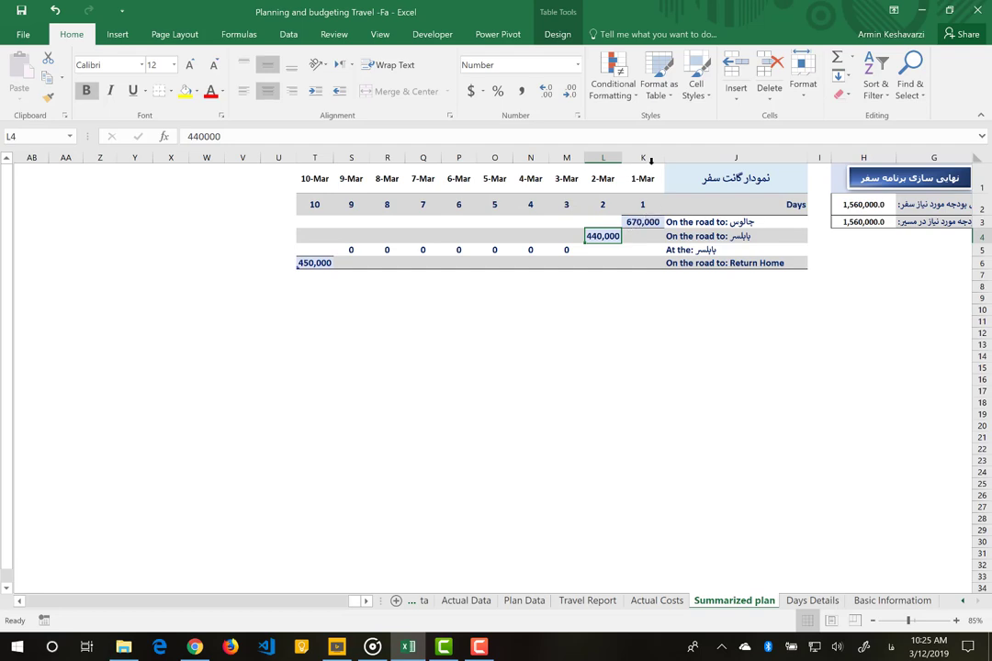
{"action": "left_click_drag", "start_coordinate": [646, 156], "coordinate": [297, 152]}
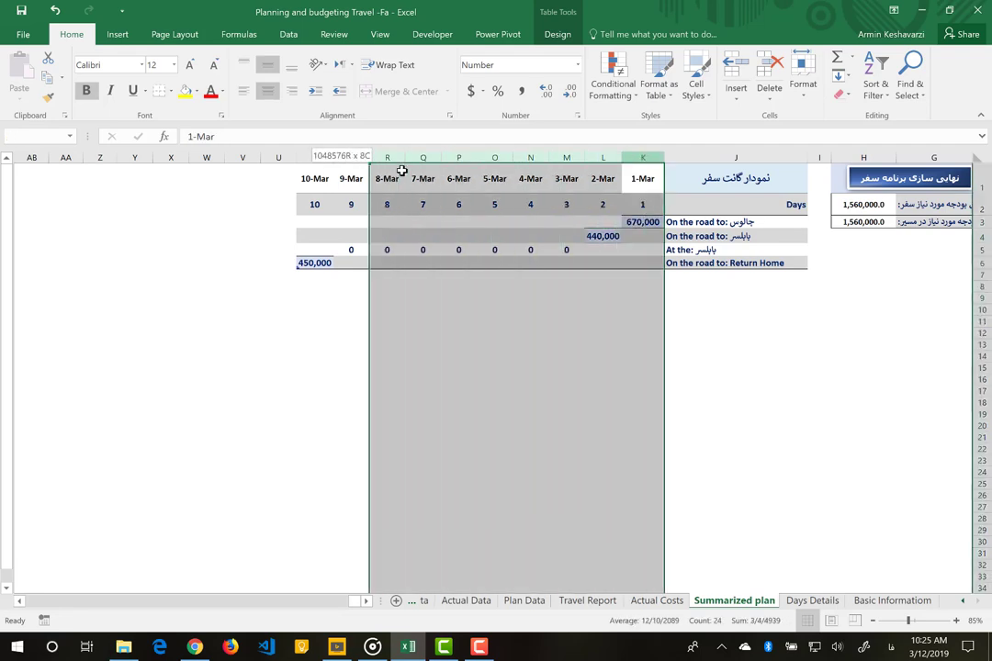
{"action": "double_click", "coordinate": [296, 153]}
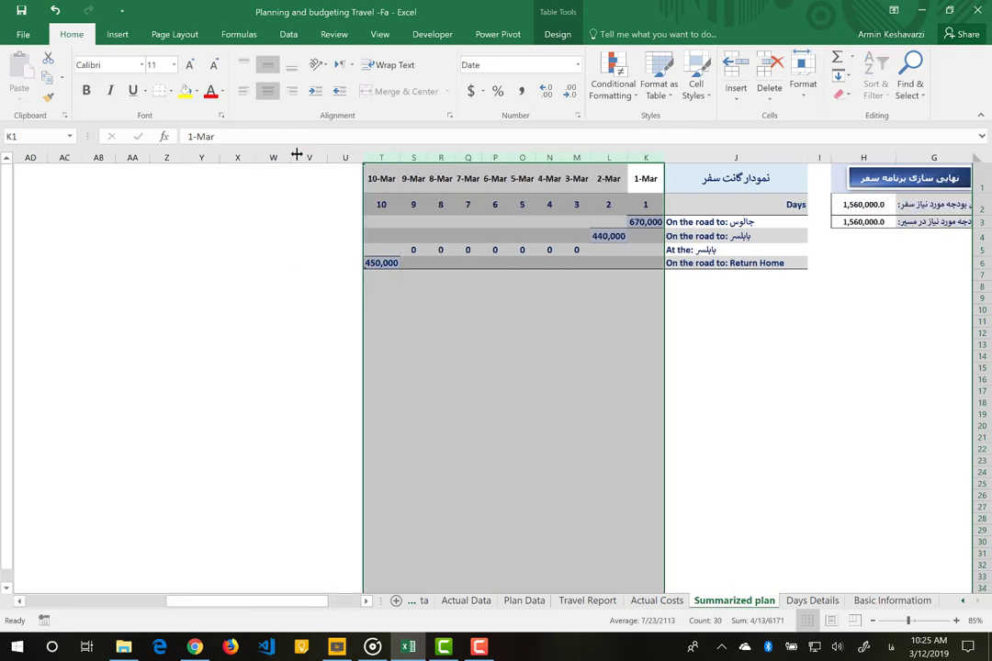
{"action": "left_click", "coordinate": [632, 223]}
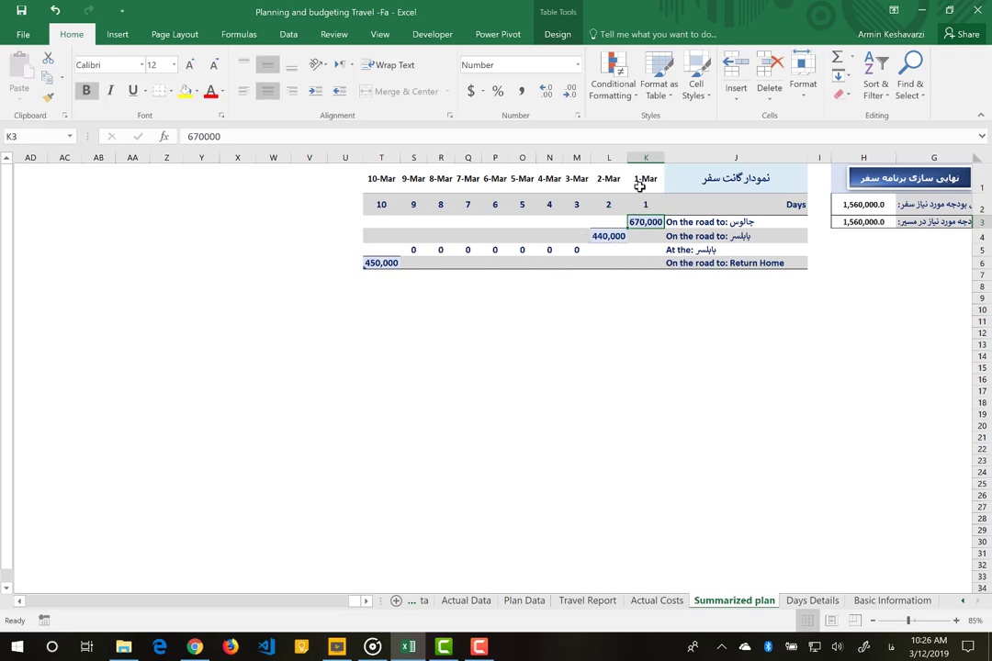
{"action": "left_click_drag", "start_coordinate": [653, 204], "coordinate": [381, 204]}
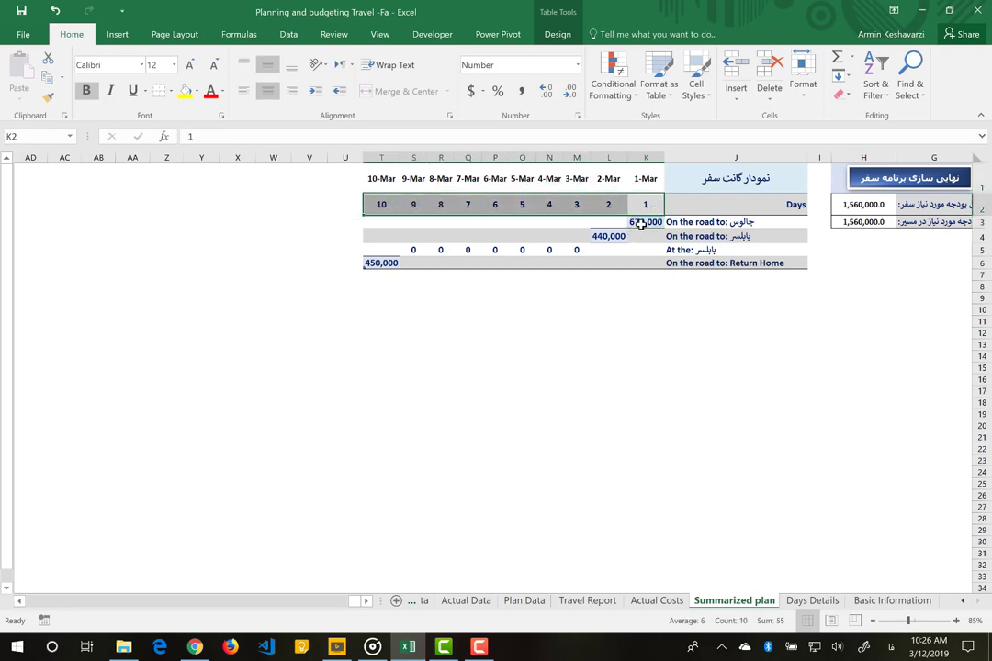
{"action": "mouse_move", "coordinate": [642, 222]}
{"action": "left_mouse_down"}
{"action": "mouse_move", "coordinate": [479, 273]}
{"action": "mouse_move", "coordinate": [505, 272]}
{"action": "left_mouse_up"}
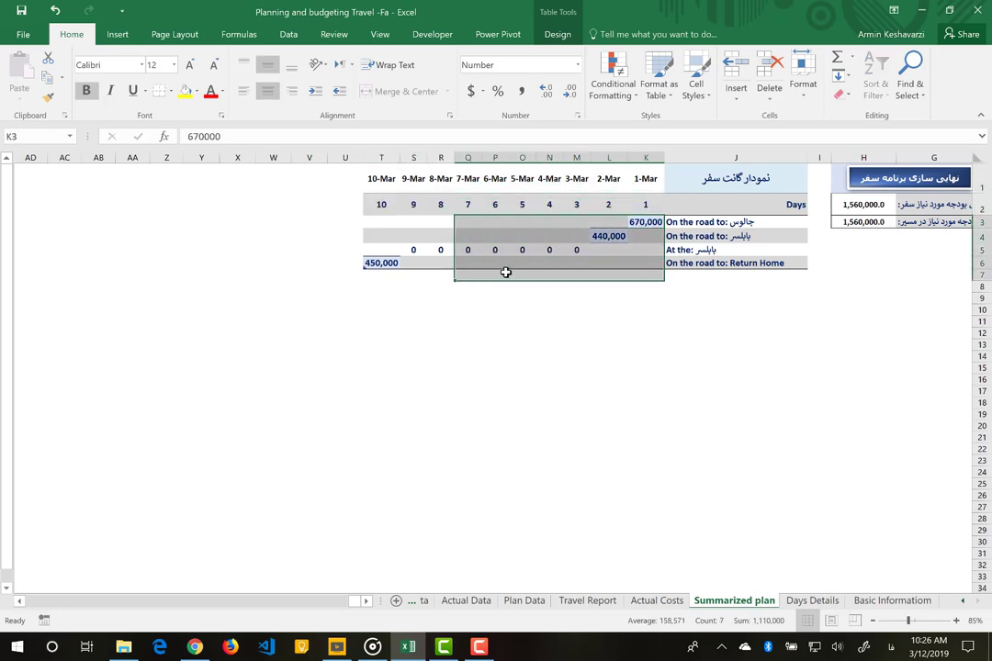
{"action": "left_click", "coordinate": [761, 312]}
{"action": "scroll", "coordinate": [761, 312], "scroll_direction": "right", "scroll_amount": 5}
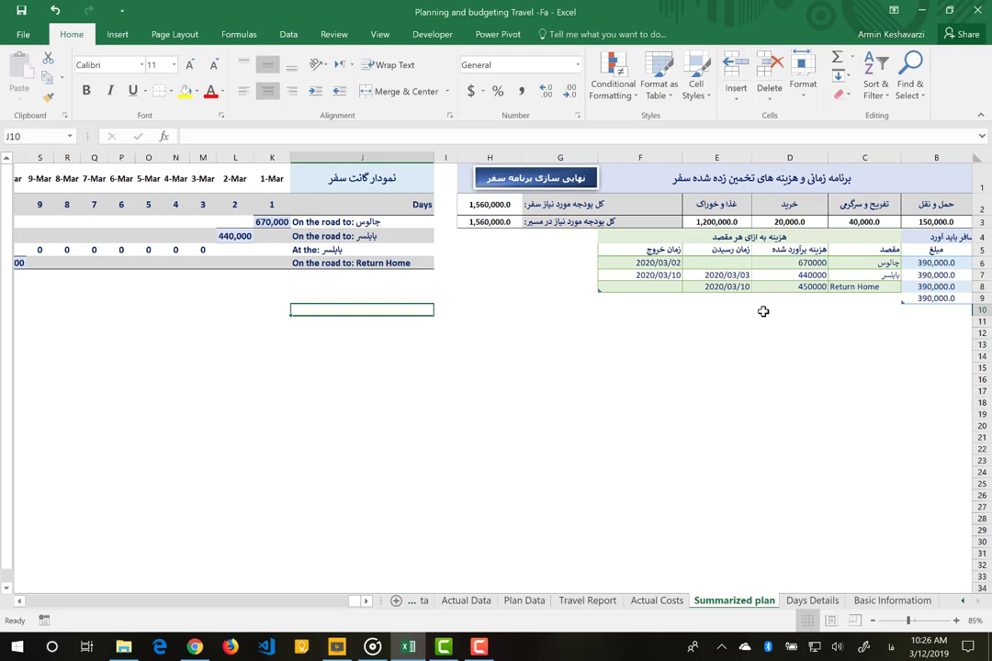
{"action": "left_click", "coordinate": [868, 601]}
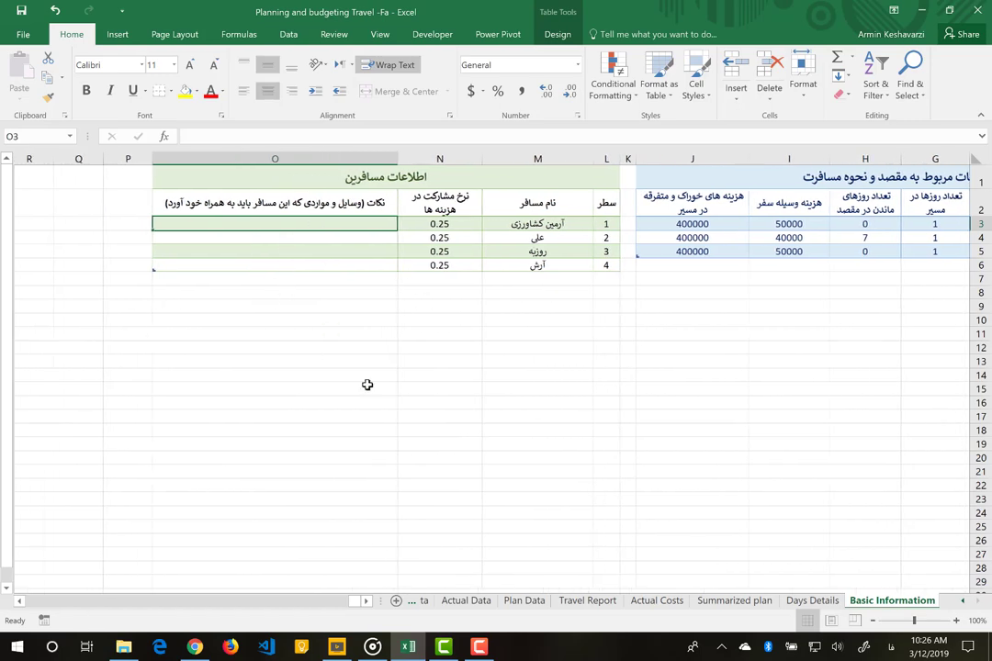
{"action": "left_click", "coordinate": [804, 601]}
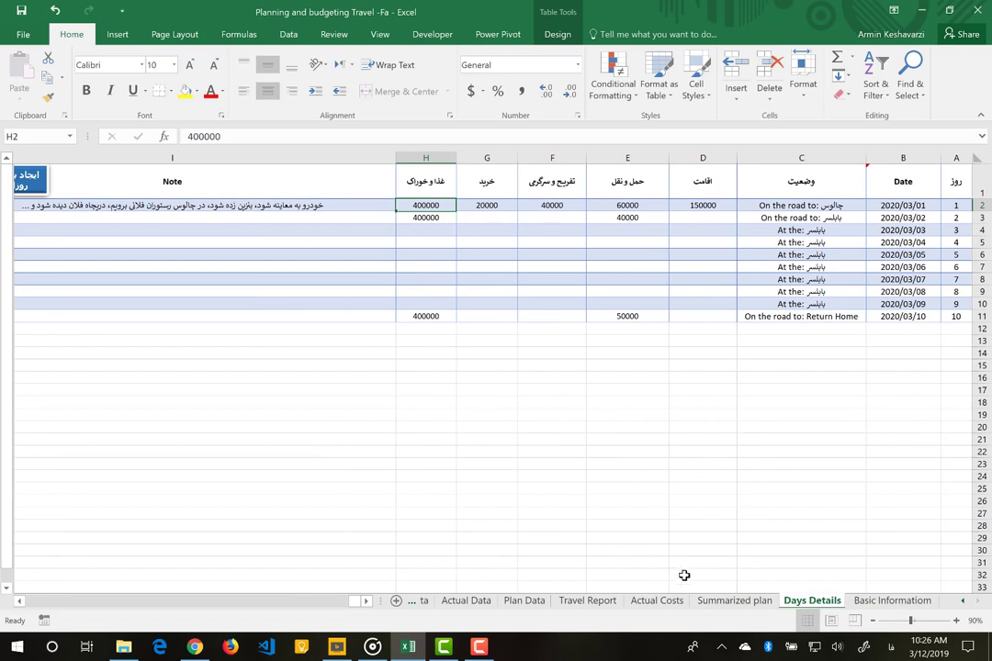
{"action": "left_click", "coordinate": [720, 602]}
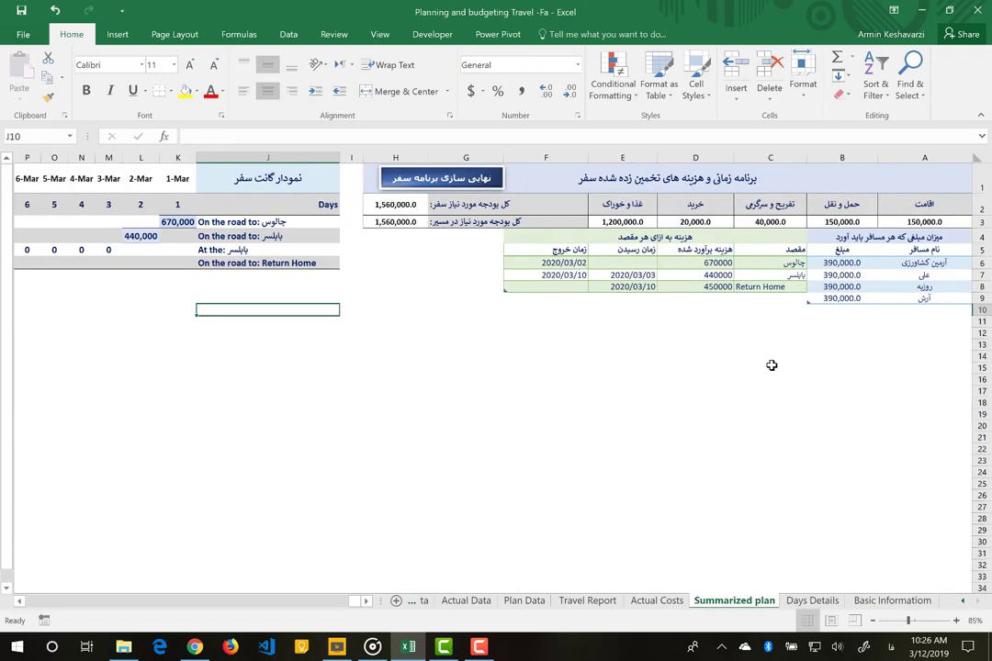
{"action": "key", "text": "alt+p"}
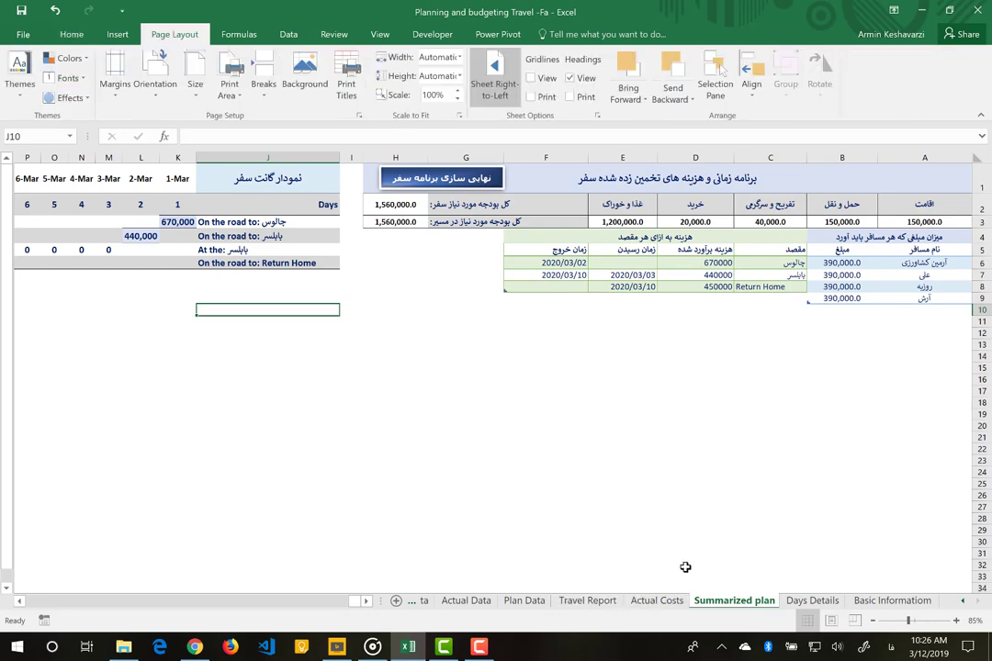
- Switch to Actual Costs and select the form's year, date, trip code, status and destination cells
{"action": "left_click", "coordinate": [658, 602]}
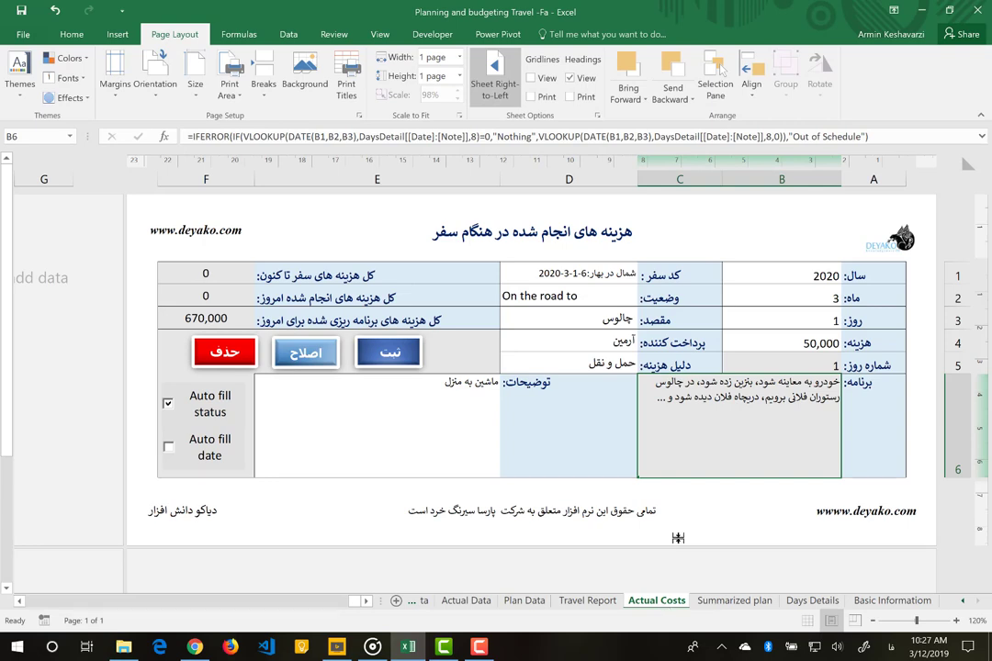
{"action": "left_click", "coordinate": [824, 276]}
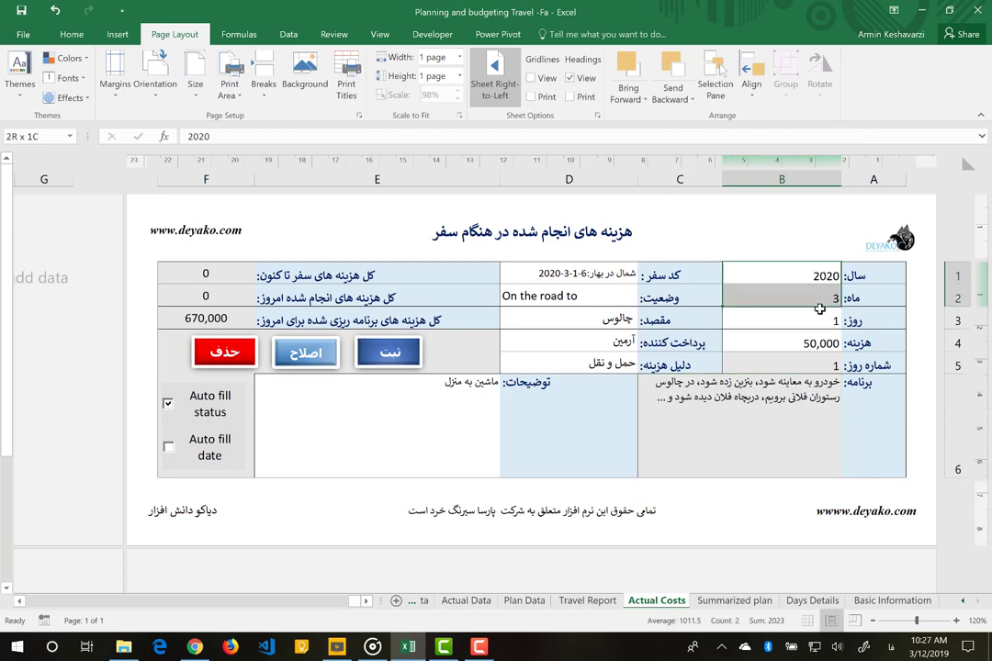
{"action": "left_click", "coordinate": [602, 280]}
{"action": "left_click_drag", "start_coordinate": [602, 280], "coordinate": [602, 294]}
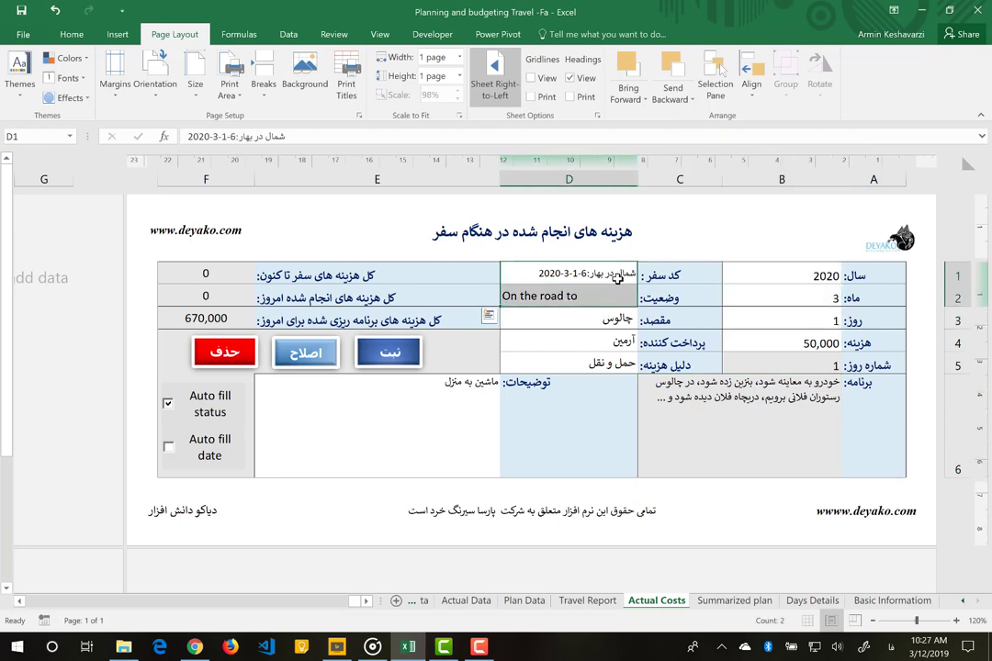
{"action": "mouse_move", "coordinate": [620, 275]}
{"action": "left_mouse_down"}
{"action": "mouse_move", "coordinate": [689, 320]}
{"action": "mouse_move", "coordinate": [616, 351]}
{"action": "left_mouse_up"}
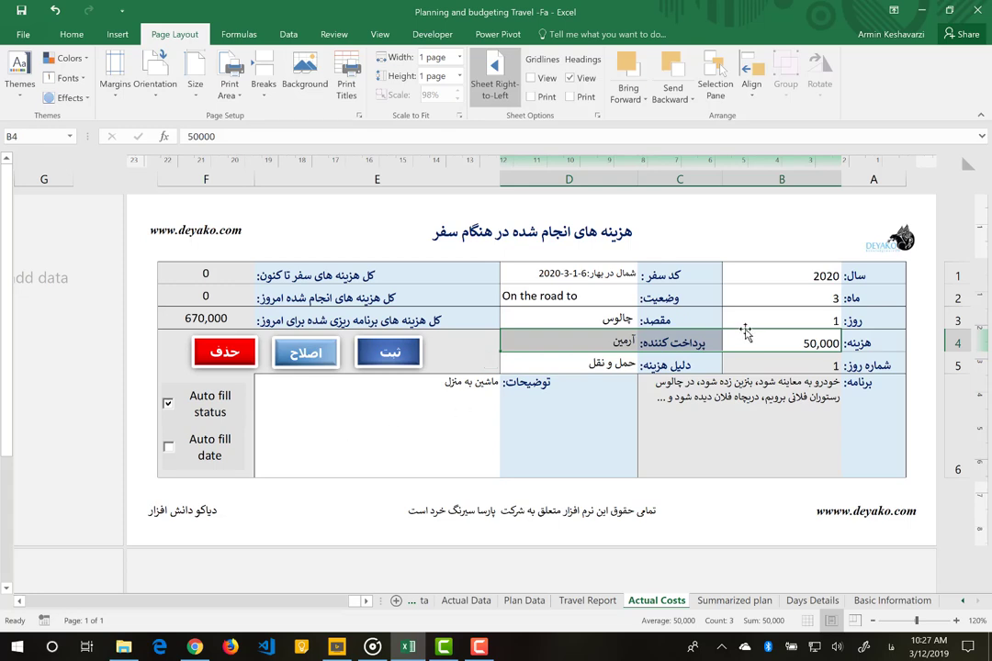
{"action": "left_click_drag", "start_coordinate": [809, 275], "coordinate": [807, 321]}
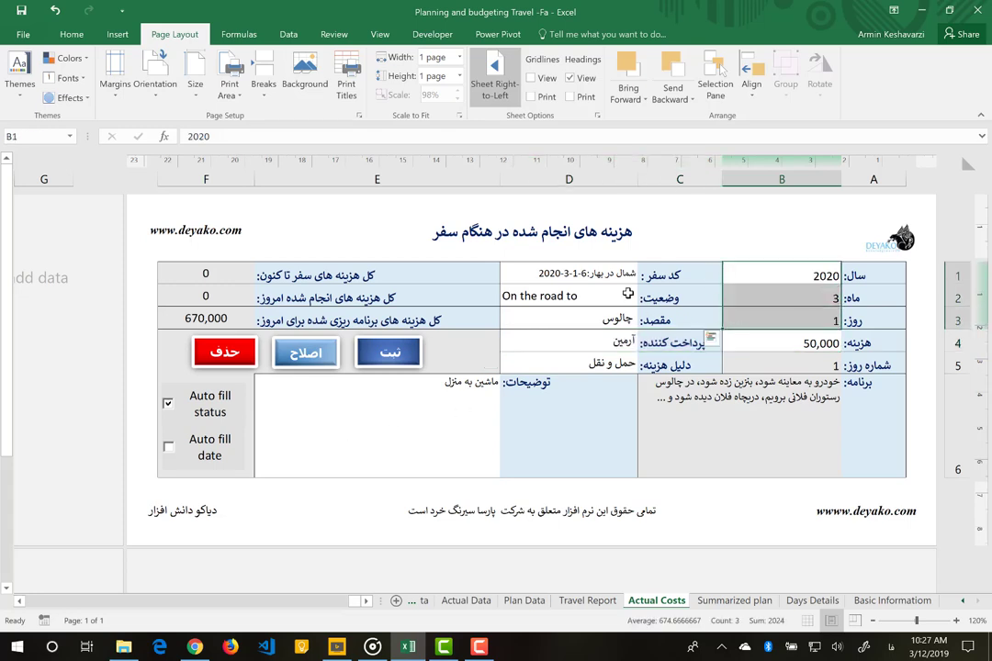
{"action": "left_click_drag", "start_coordinate": [571, 274], "coordinate": [579, 315]}
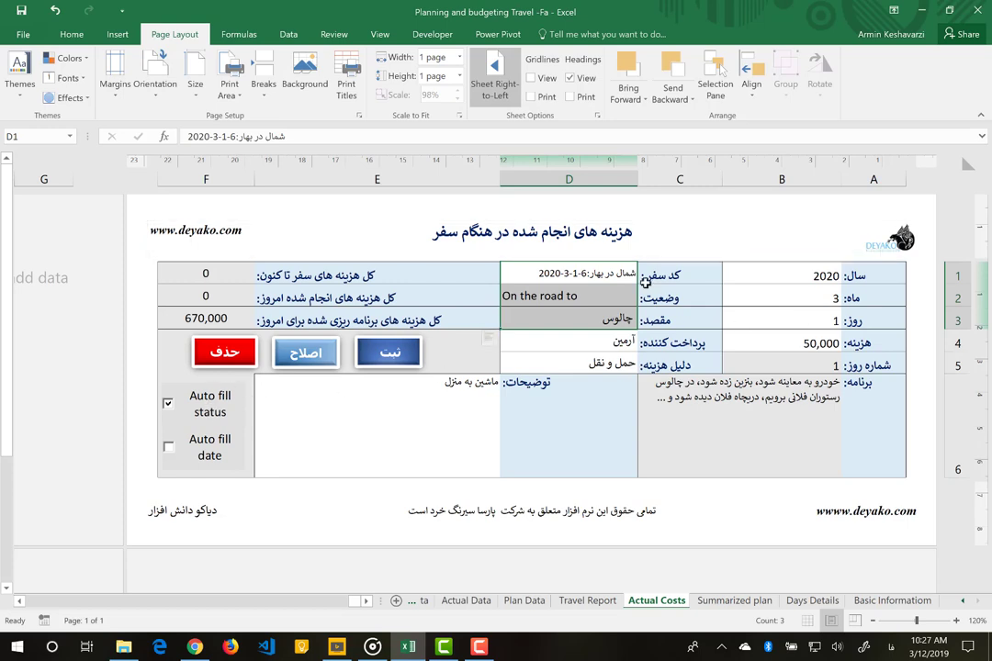
- Inspect the formulas behind D2, D3 and B3, then turn off automatic status filling
{"action": "left_click", "coordinate": [610, 300]}
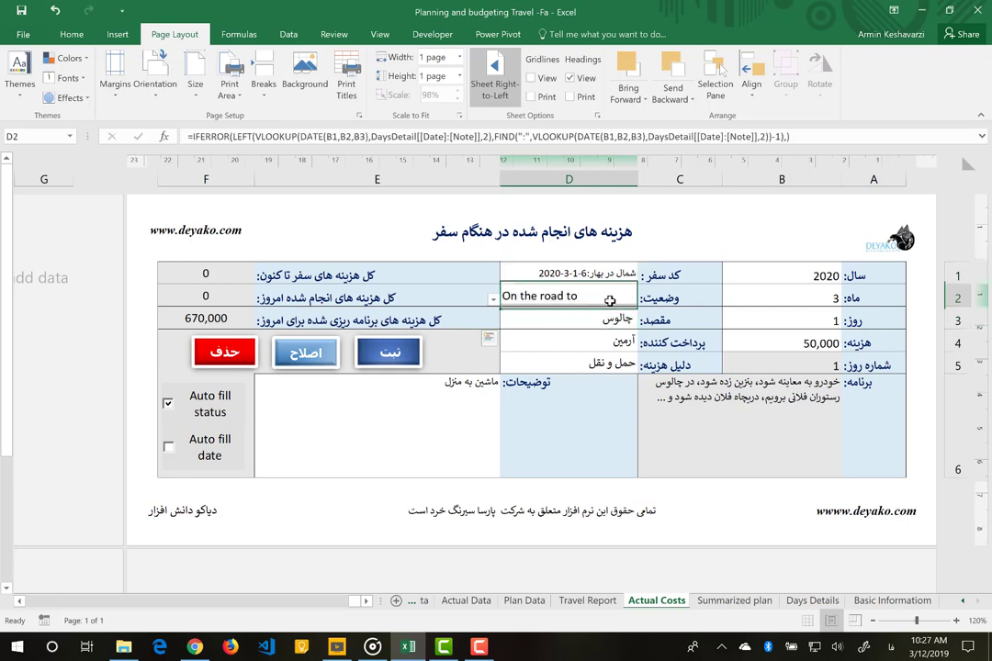
{"action": "left_click", "coordinate": [588, 329]}
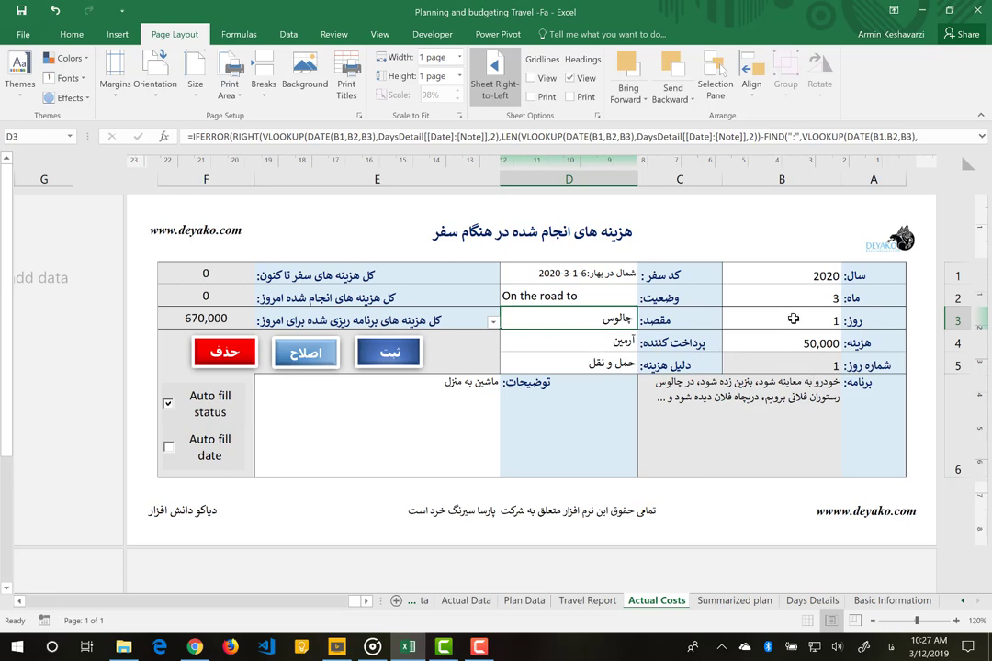
{"action": "left_click", "coordinate": [792, 319]}
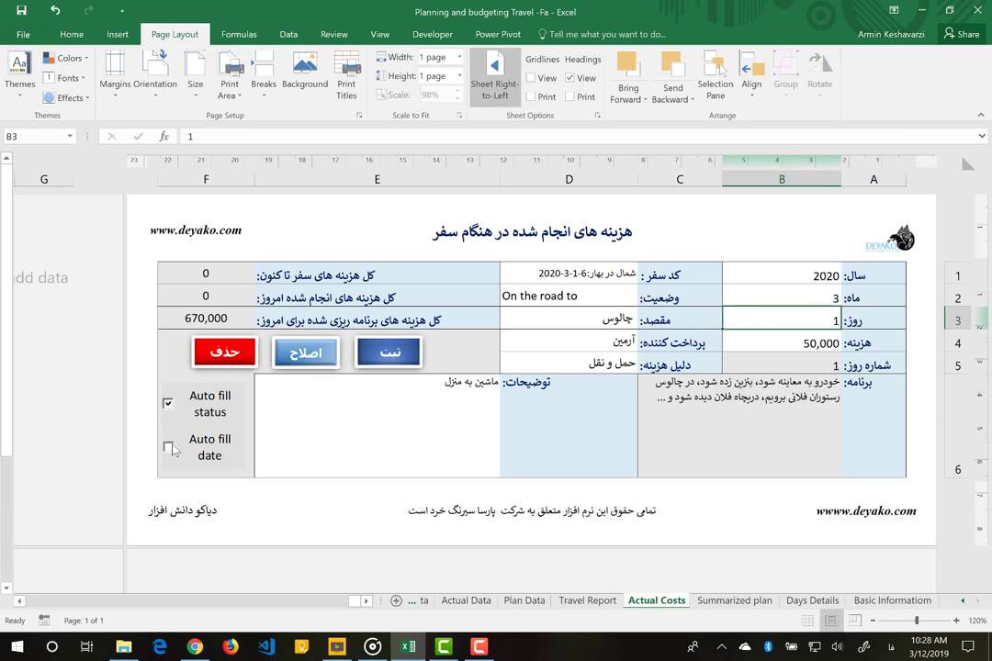
{"action": "left_click", "coordinate": [590, 294]}
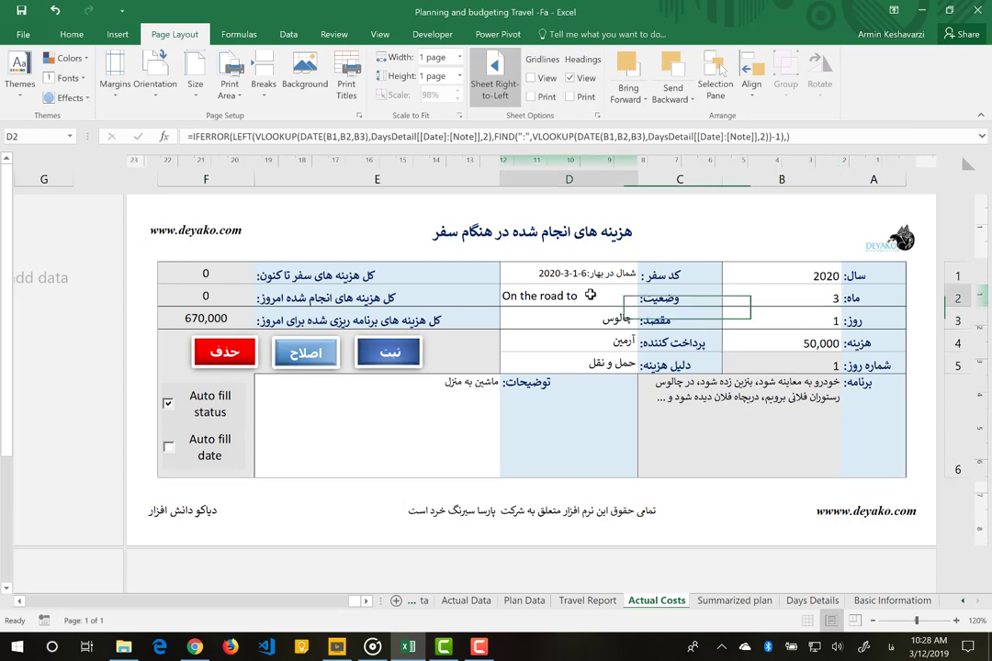
{"action": "left_click", "coordinate": [167, 404]}
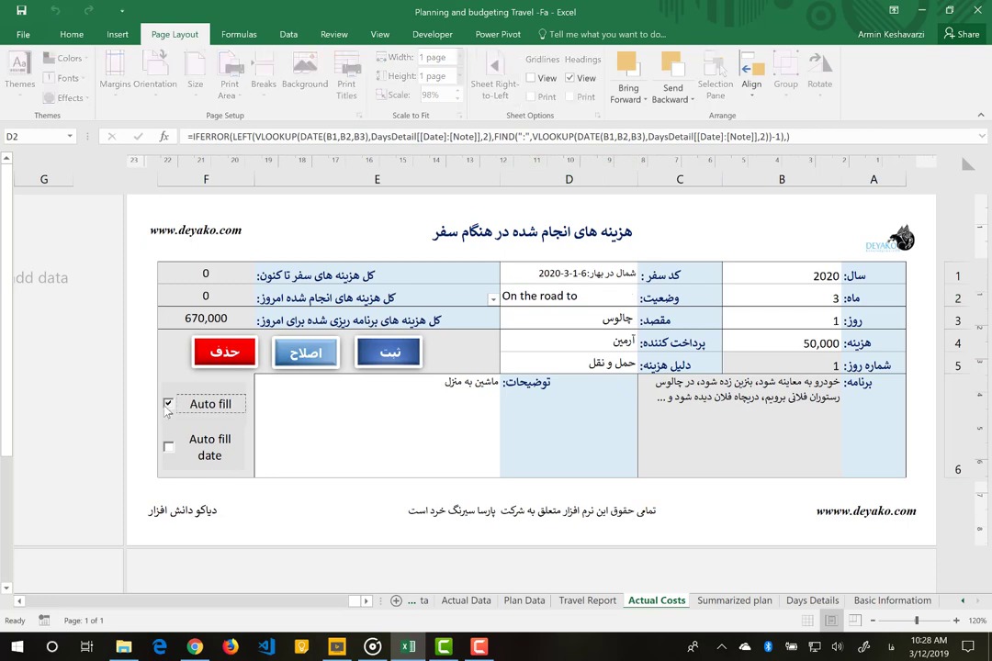
- Pick a status and چالوس as destination from the lists, then re-enable auto fill
{"action": "left_click", "coordinate": [493, 299]}
{"action": "left_click", "coordinate": [536, 321]}
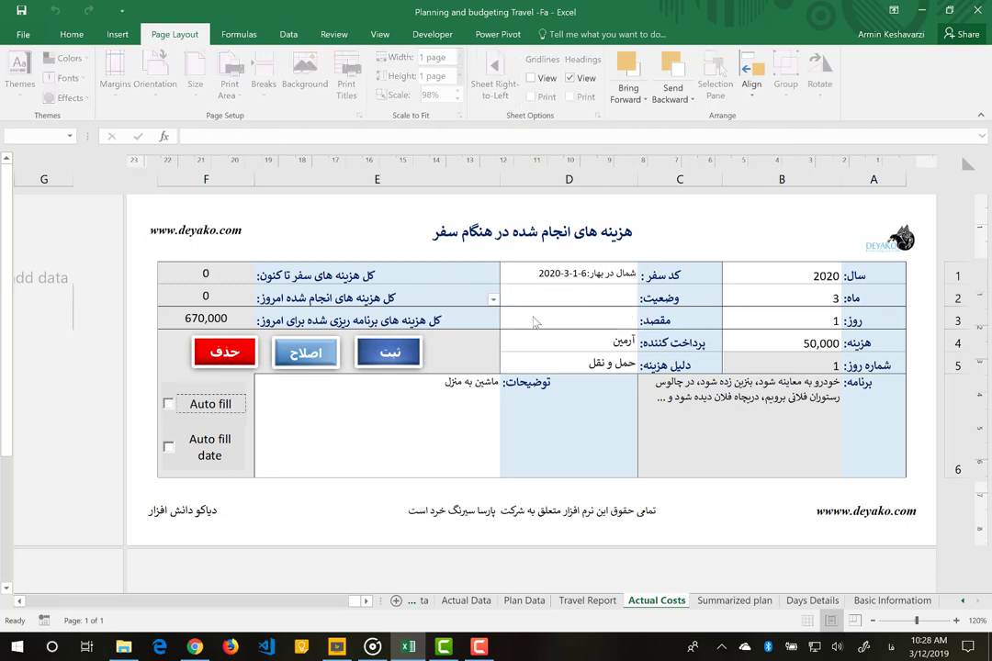
{"action": "left_click", "coordinate": [493, 321]}
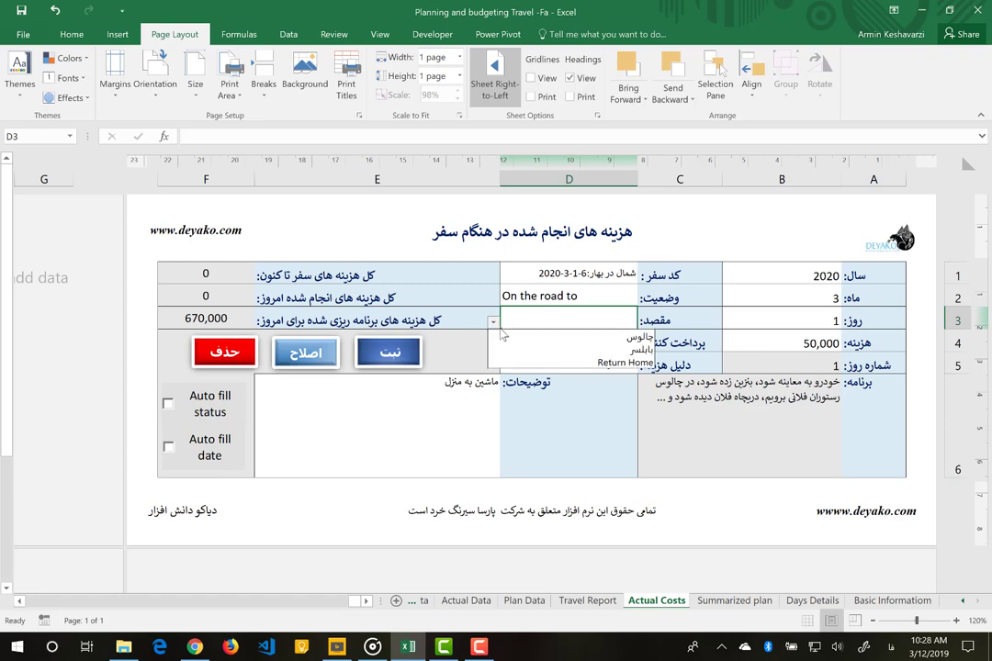
{"action": "left_click", "coordinate": [510, 338]}
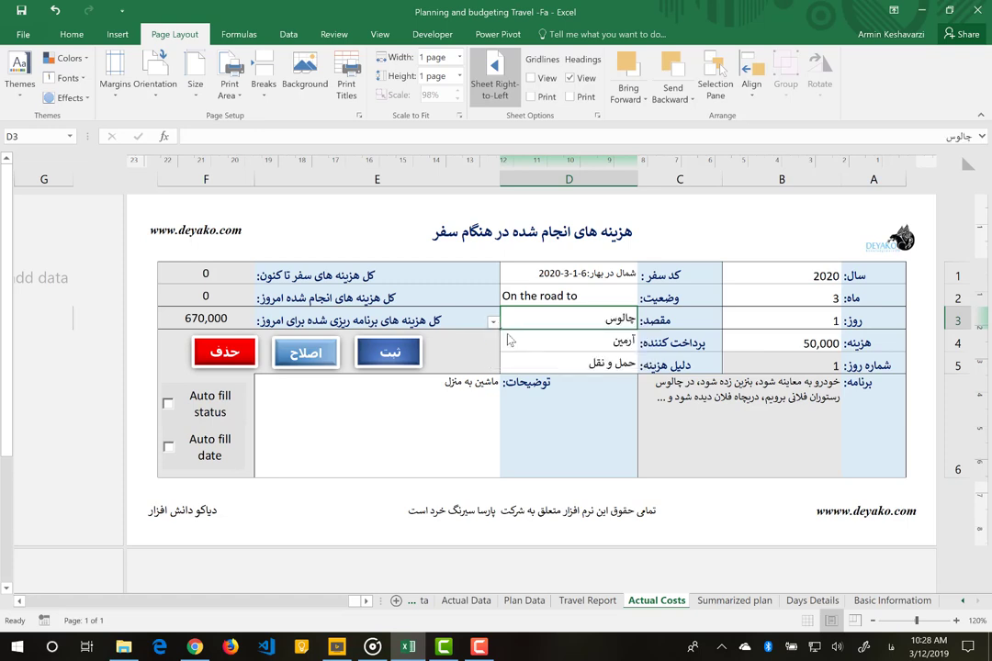
{"action": "left_click", "coordinate": [169, 404]}
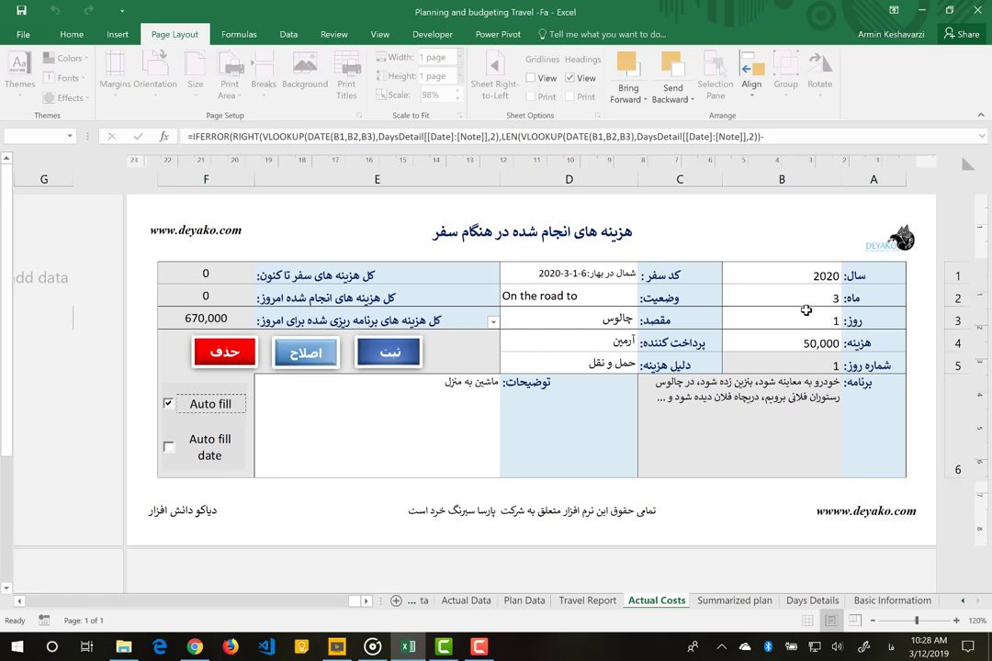
- Change the destination in D3 from چالوس to نوشهر
{"action": "left_click", "coordinate": [805, 311]}
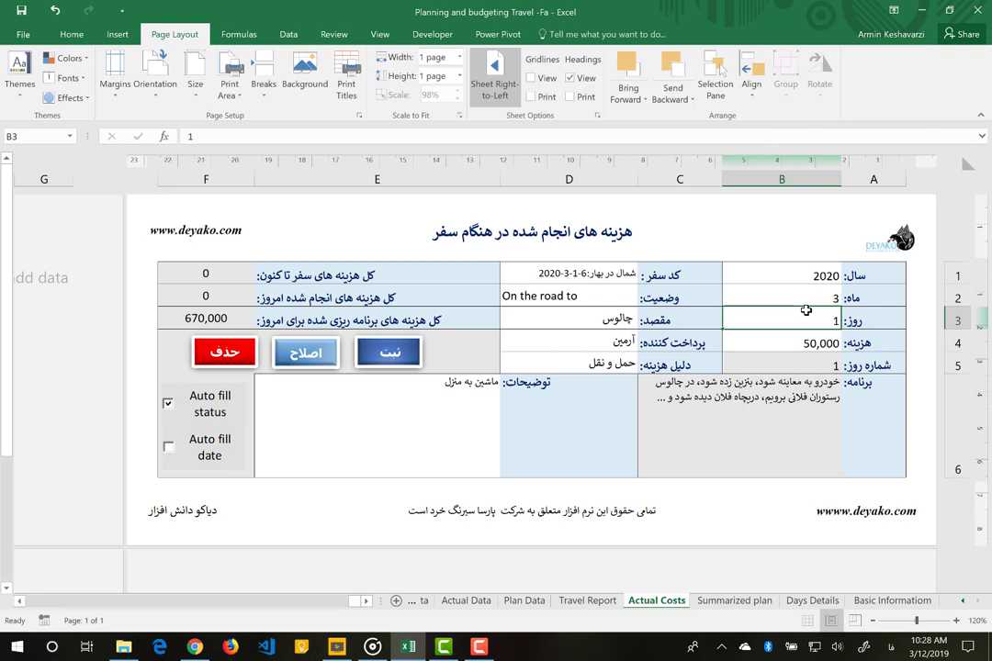
{"action": "left_click", "coordinate": [567, 321]}
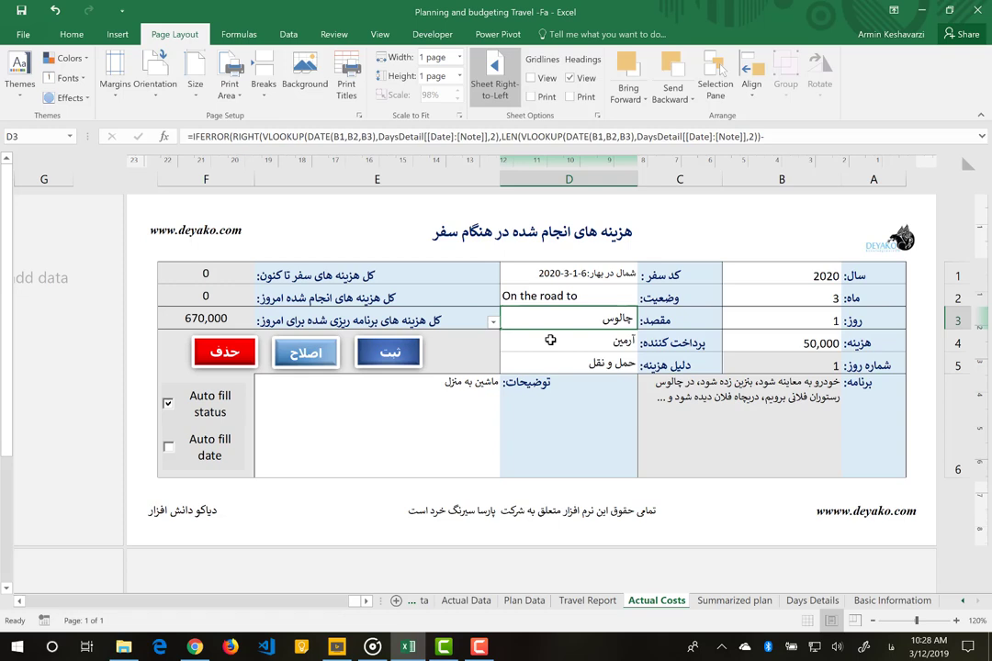
{"action": "left_click", "coordinate": [493, 321]}
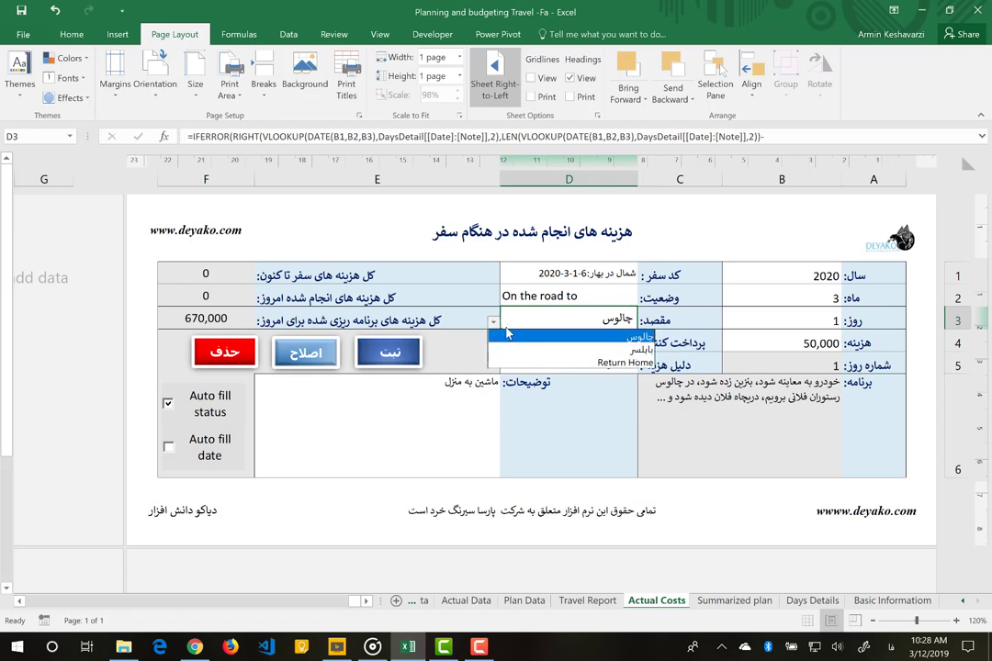
{"action": "left_click", "coordinate": [515, 336]}
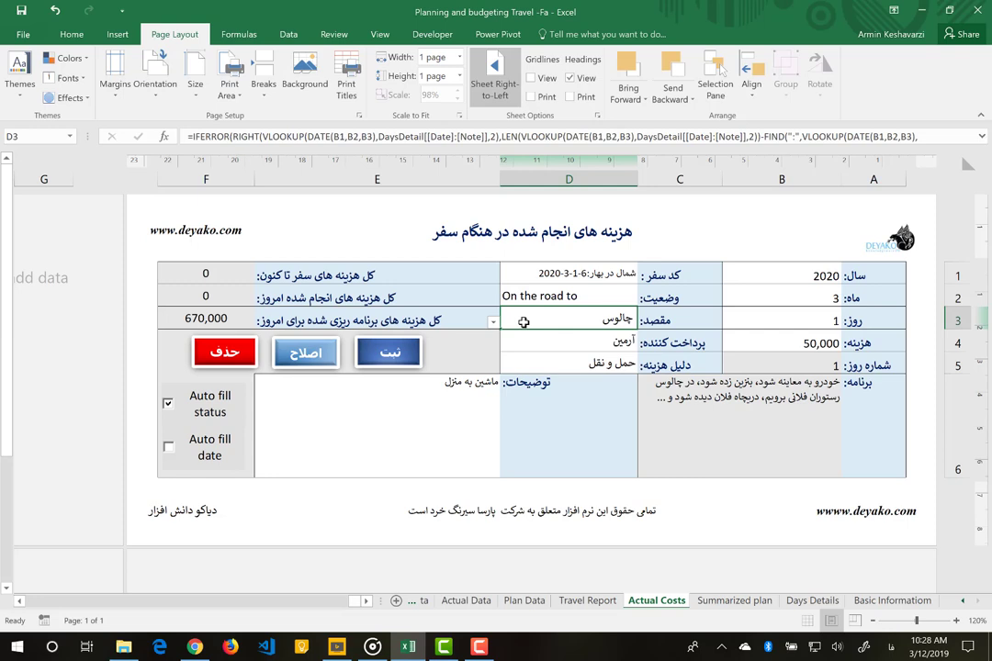
{"action": "type", "text": "نوشهر"}
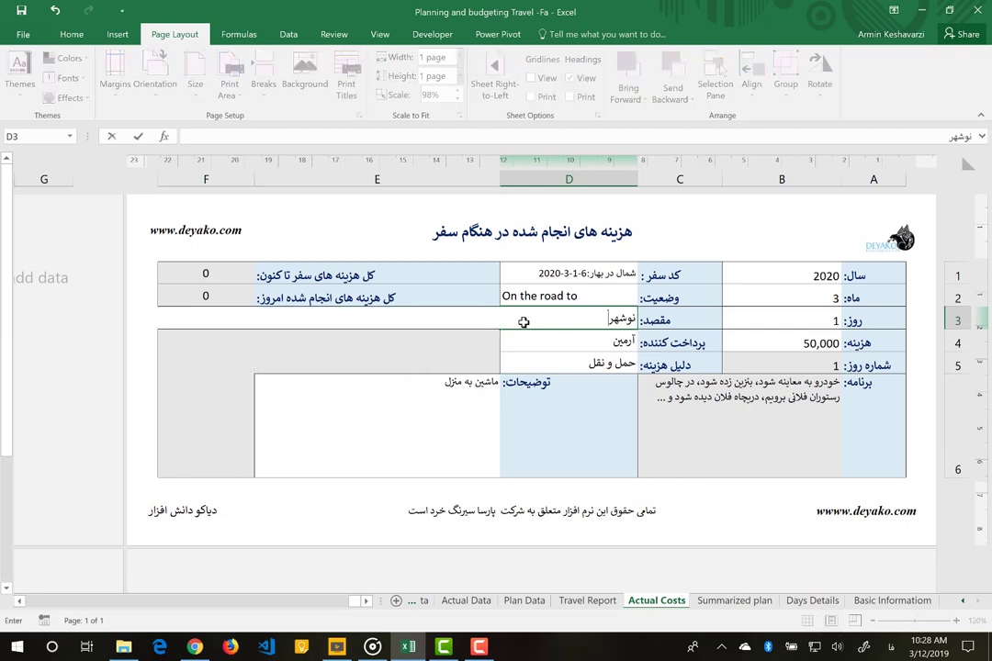
{"action": "key", "text": "Escape"}
{"action": "type", "text": "نوشه"}
{"action": "type", "text": "ر"}
{"action": "key", "text": "Return"}
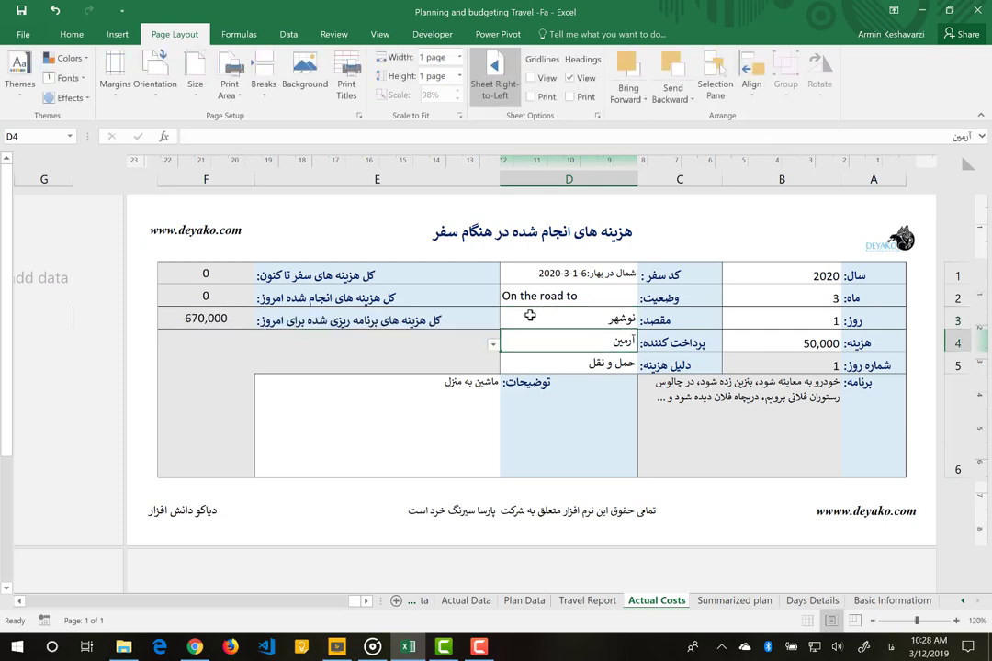
- Confirm نوشهر stays in D3 and enter a new payer name in D4
{"action": "left_click", "coordinate": [526, 317]}
{"action": "left_click", "coordinate": [494, 323]}
{"action": "left_click", "coordinate": [494, 323]}
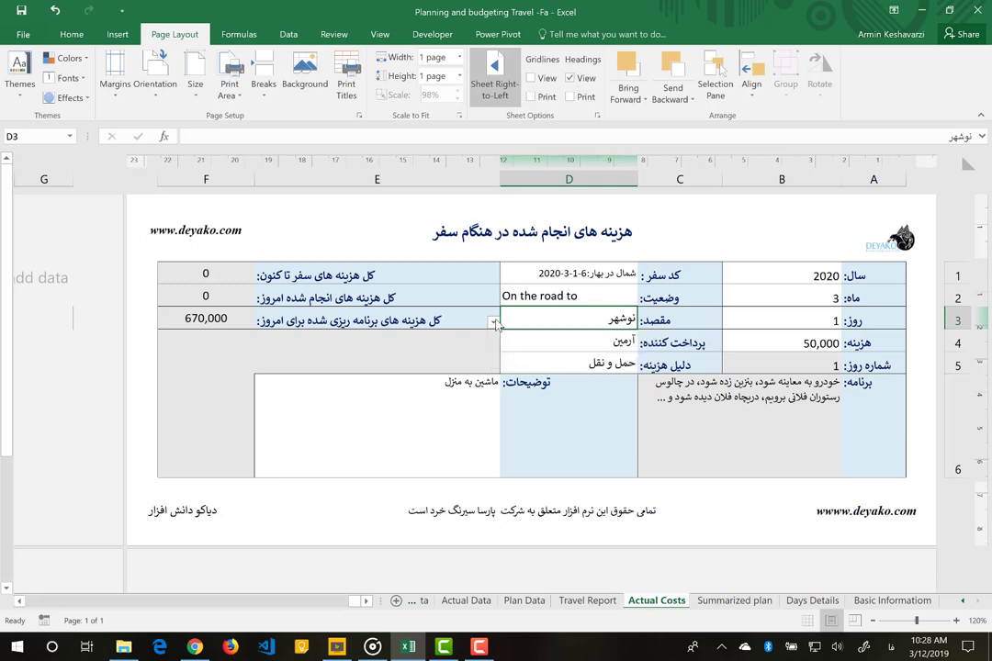
{"action": "left_click", "coordinate": [563, 342]}
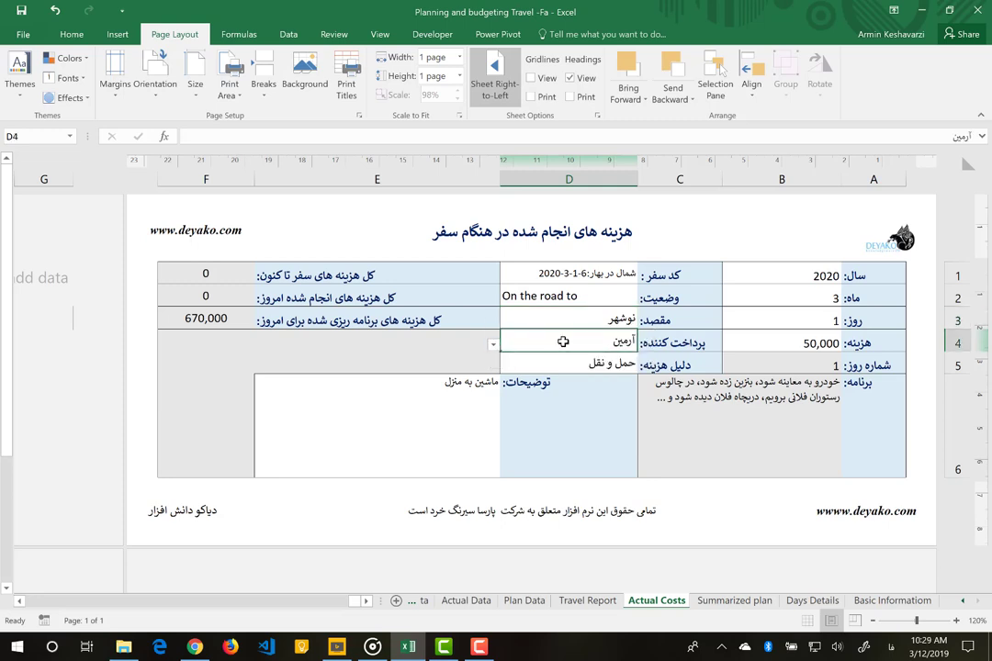
{"action": "type", "text": "قلی"}
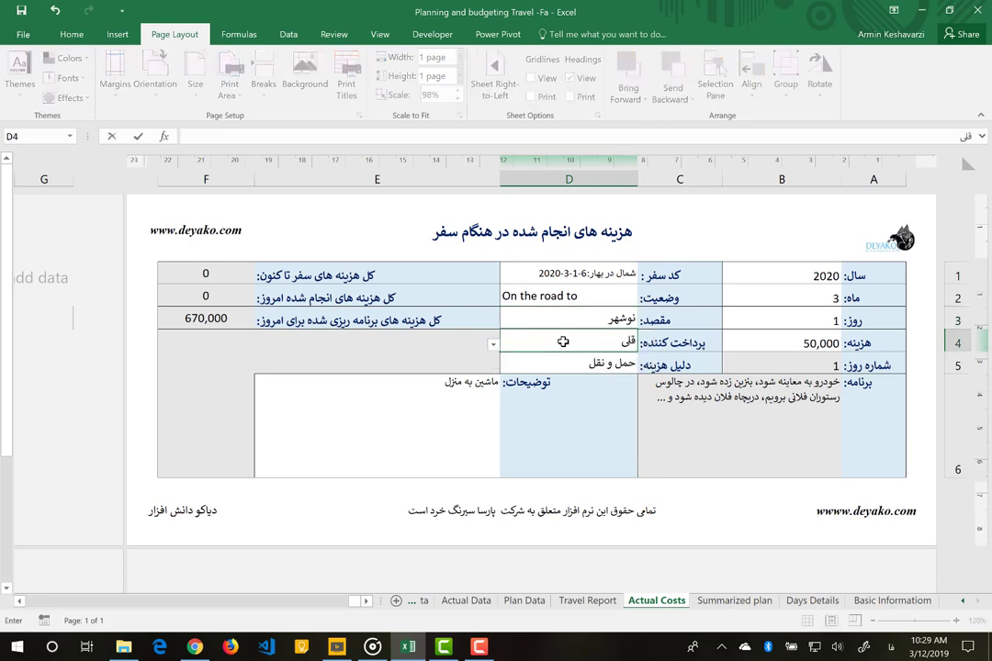
{"action": "key", "text": "Return"}
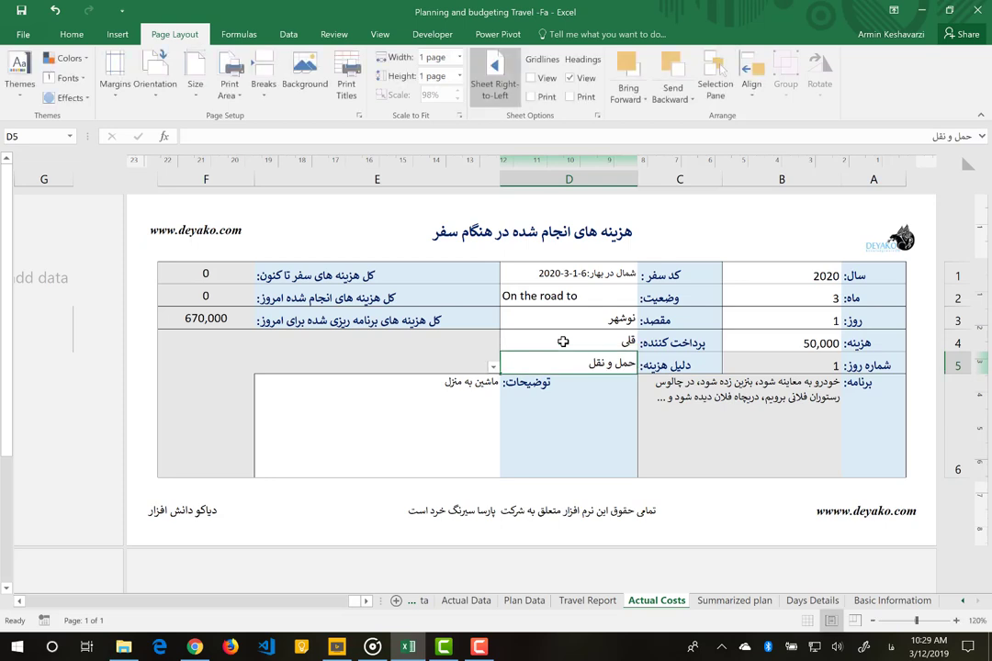
- Toggle the Auto fill status checkbox off and on so D3 returns to چالوس
{"action": "left_click", "coordinate": [542, 322]}
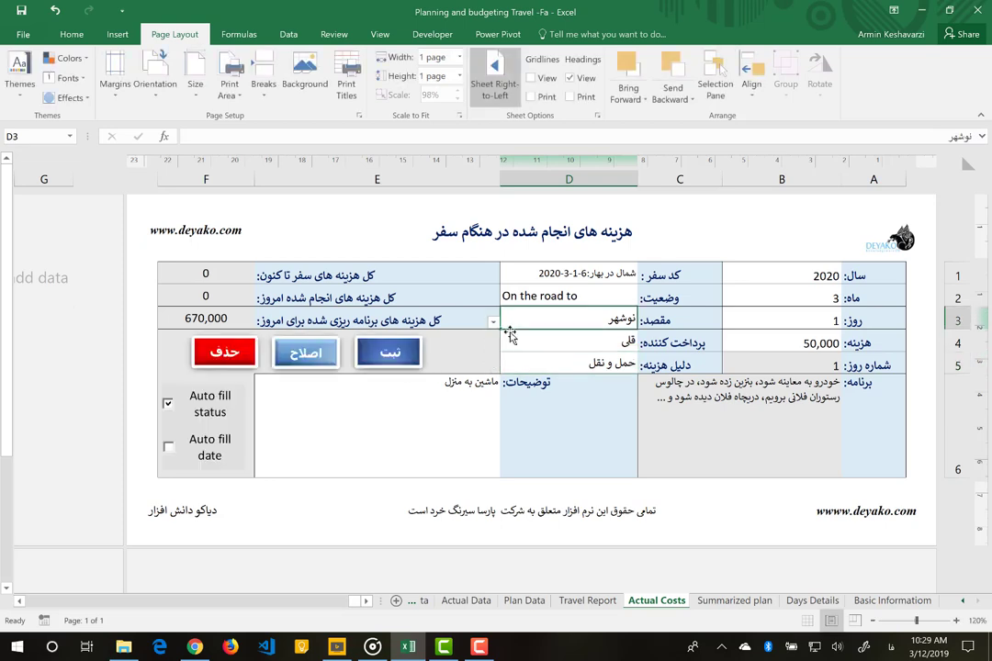
{"action": "left_click", "coordinate": [169, 404]}
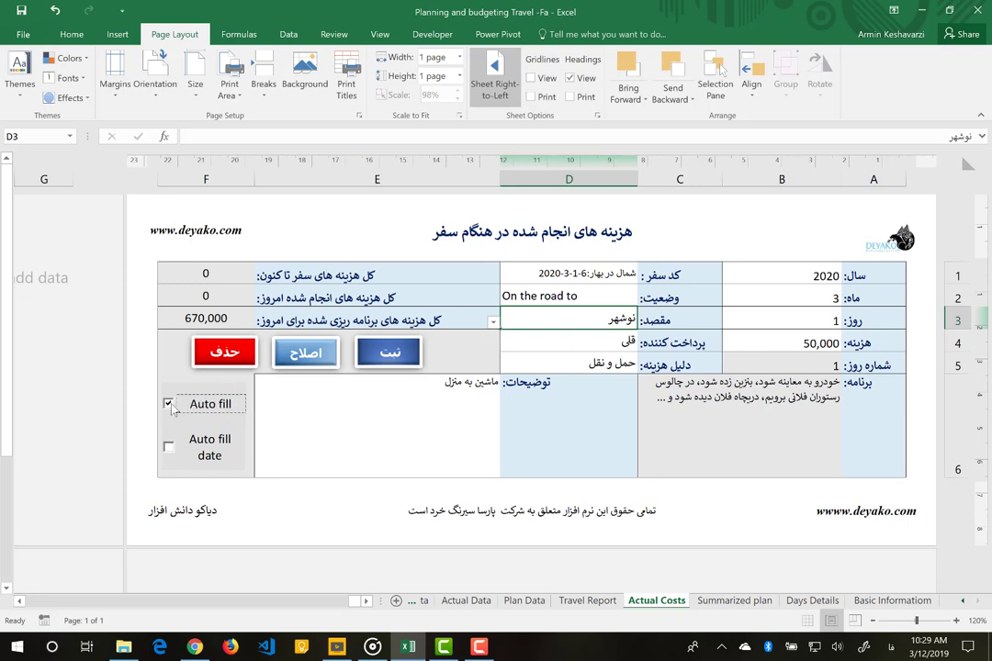
{"action": "left_click", "coordinate": [169, 404]}
{"action": "left_click", "coordinate": [169, 404]}
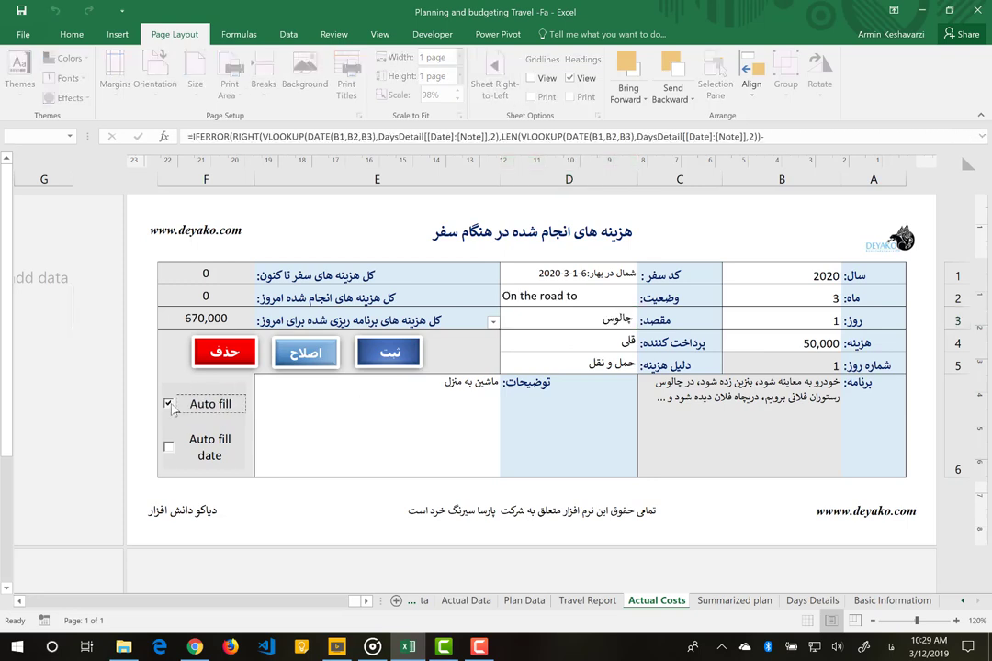
- Choose the payer's full name from the D4 dropdown list
{"action": "left_click", "coordinate": [531, 351]}
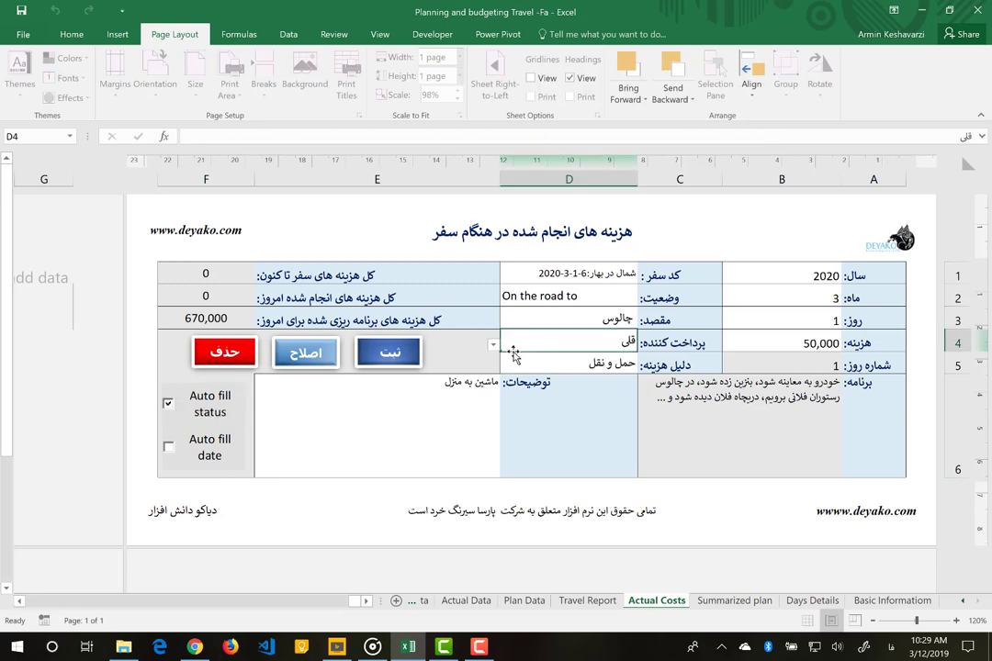
{"action": "left_click", "coordinate": [493, 345]}
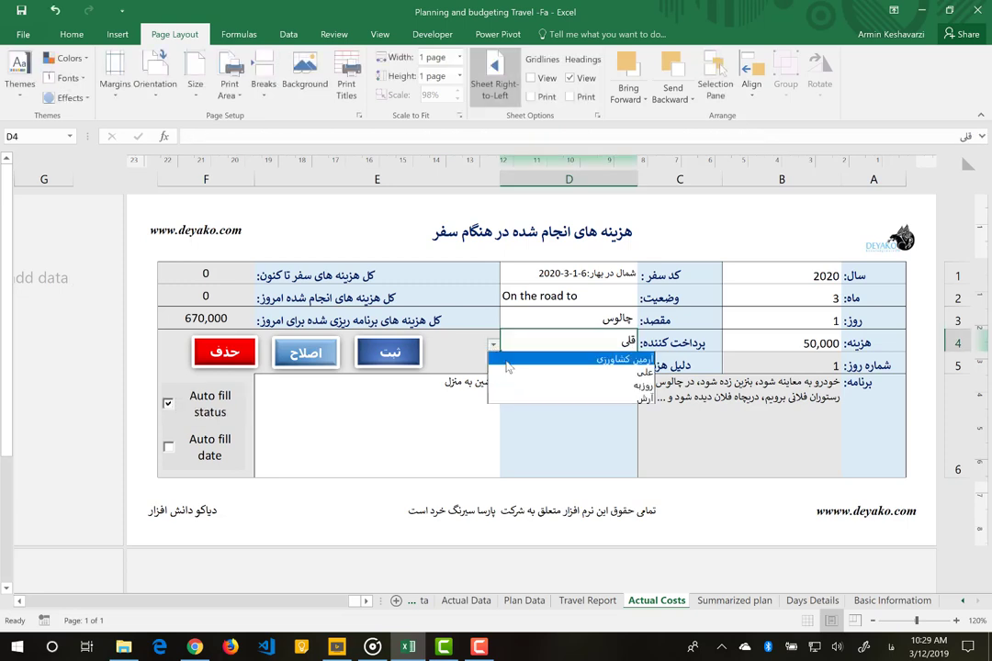
{"action": "left_click", "coordinate": [506, 361]}
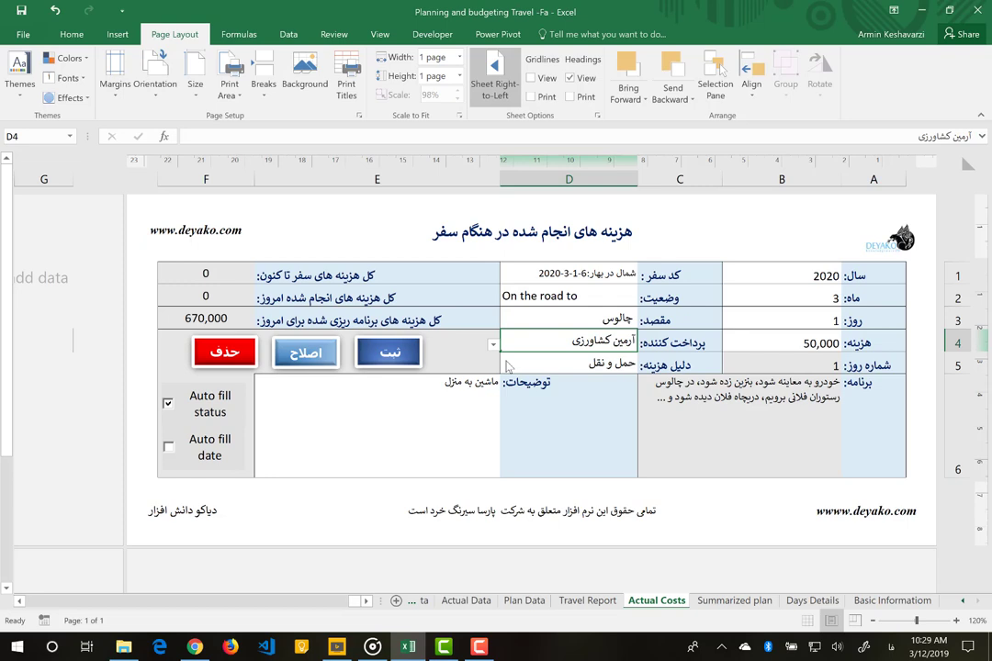
{"action": "left_click", "coordinate": [786, 343]}
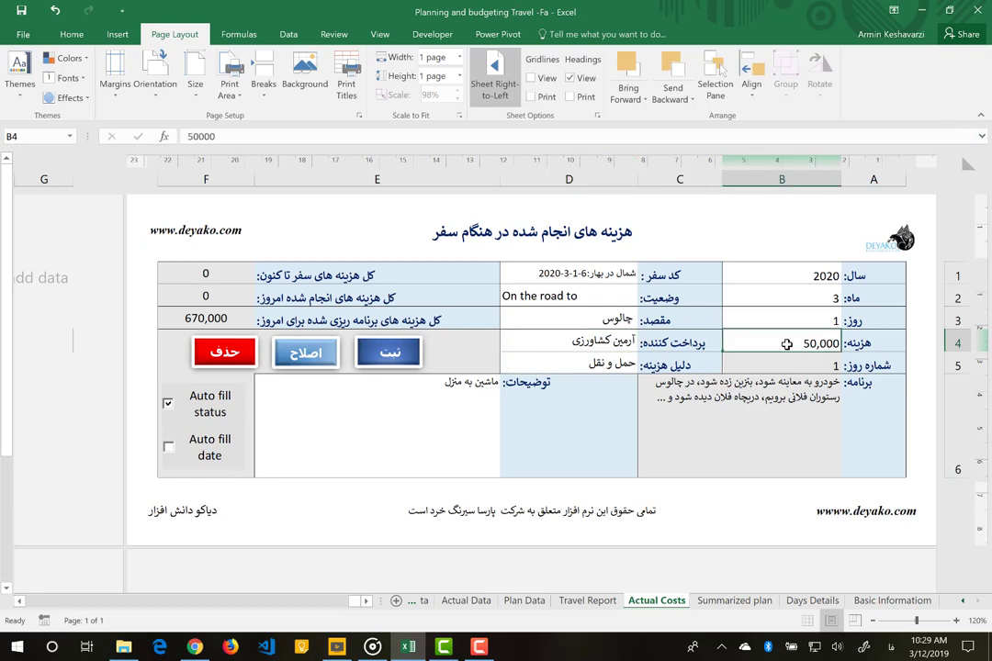
{"action": "left_click", "coordinate": [725, 398]}
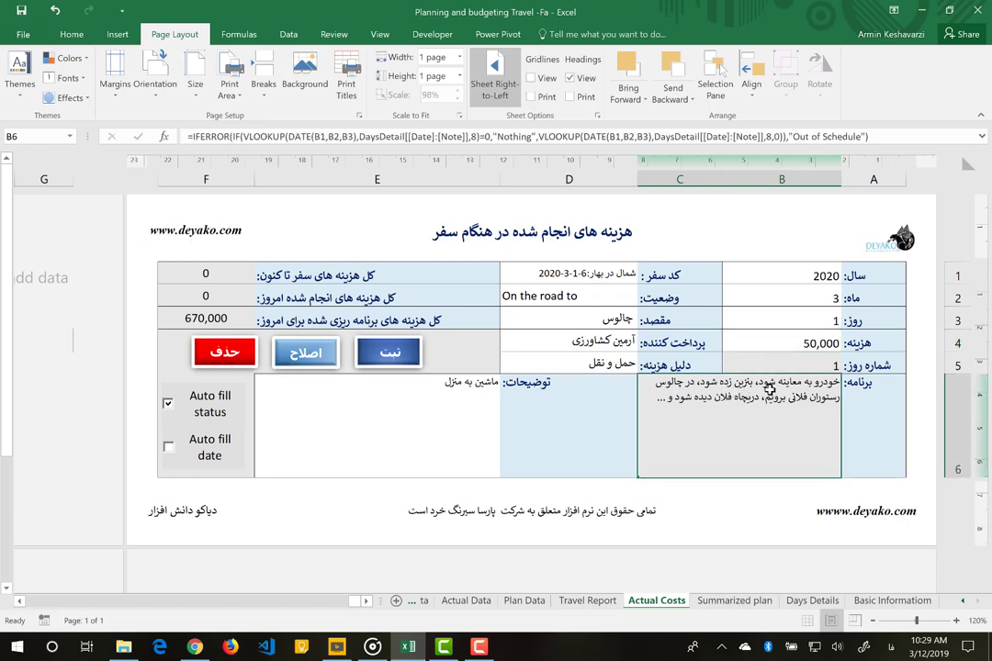
- Enter the note معاینه خودرو in E6 and 20000 as the amount in B4
{"action": "left_click", "coordinate": [476, 404]}
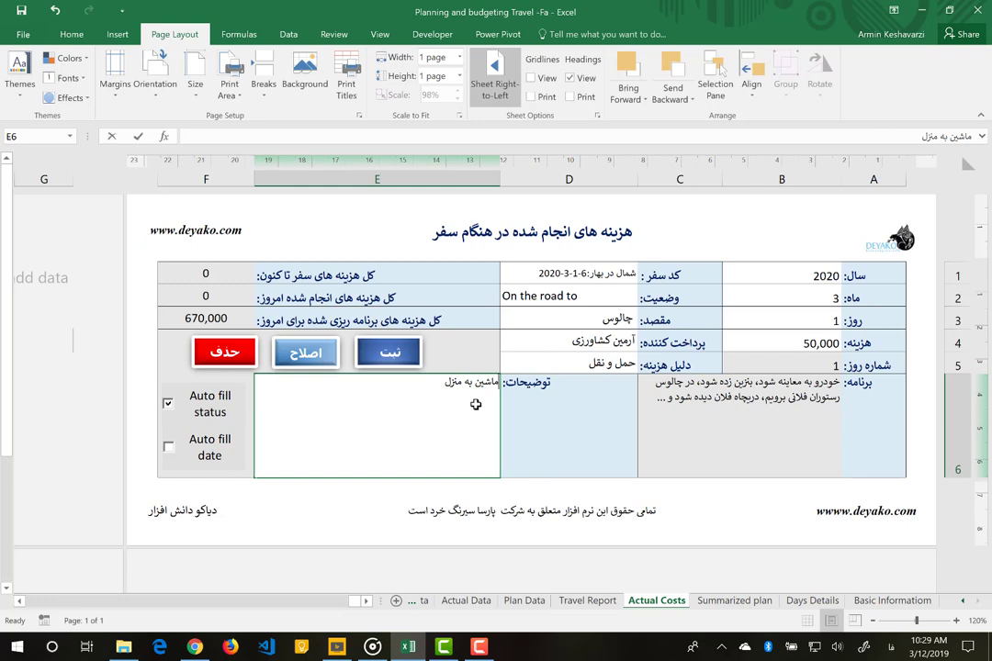
{"action": "type", "text": "عاینه خودرو"}
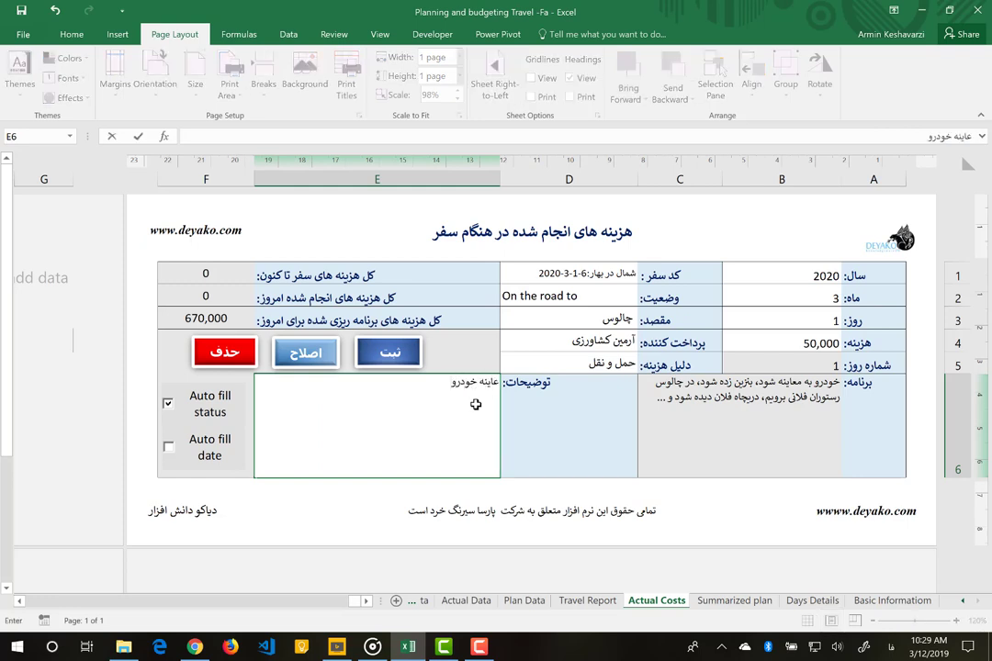
{"action": "left_click", "coordinate": [782, 360]}
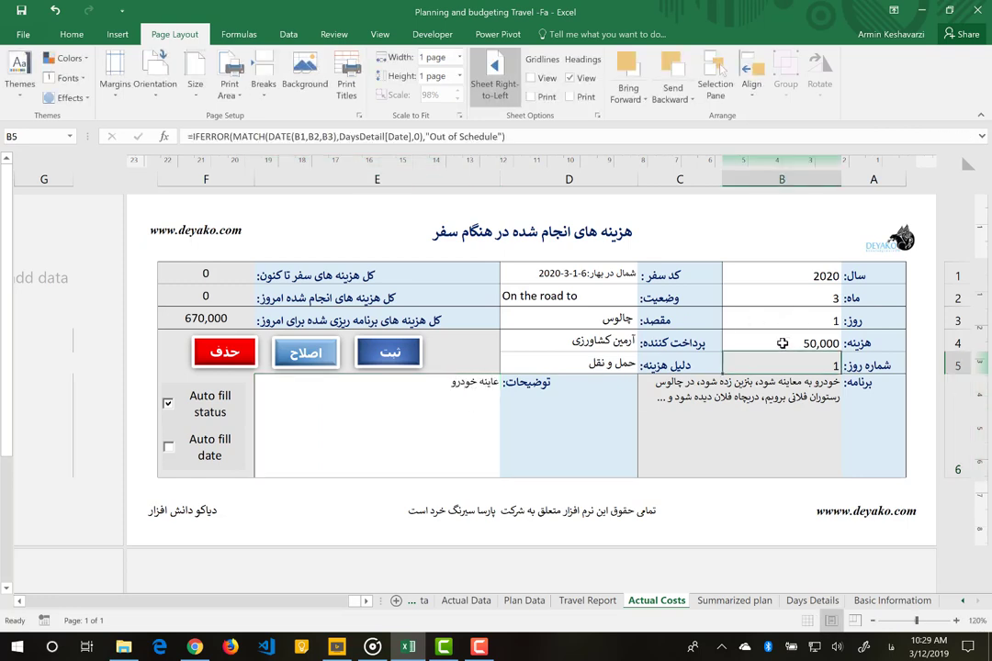
{"action": "left_click", "coordinate": [782, 343]}
{"action": "type", "text": "2000"}
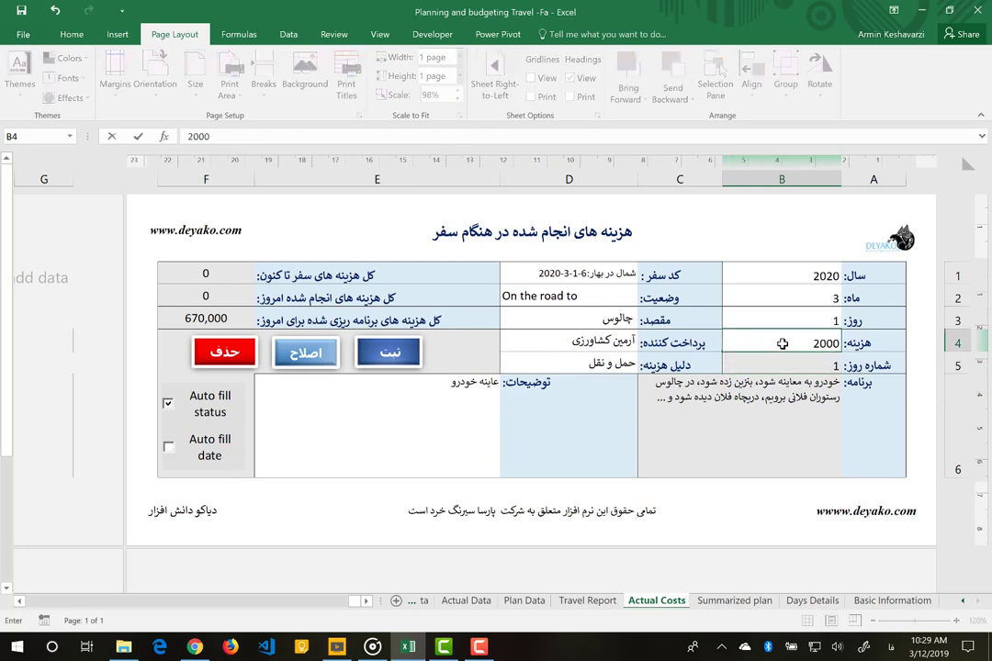
{"action": "type", "text": "0"}
{"action": "key", "text": "Return"}
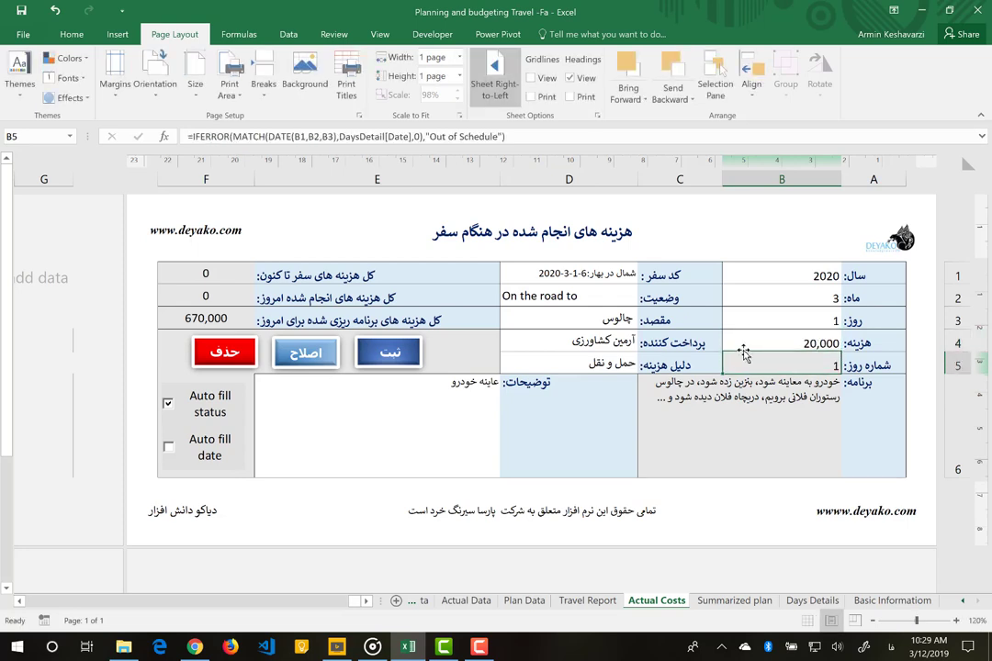
- Keep the current payer in D4 and transport as the expense reason in D5
{"action": "left_click", "coordinate": [595, 342]}
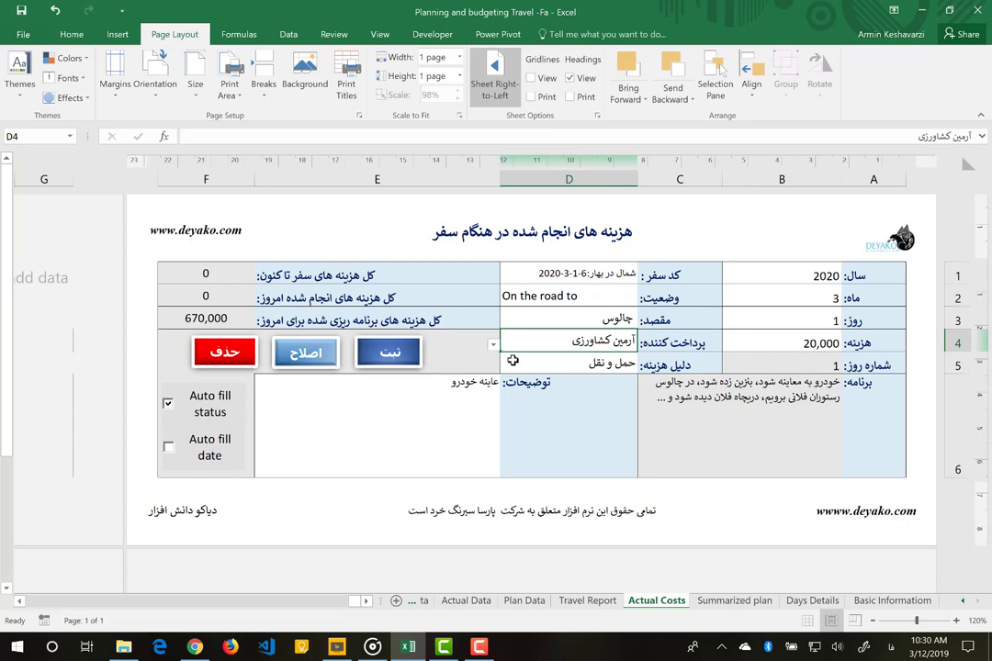
{"action": "left_click", "coordinate": [494, 345]}
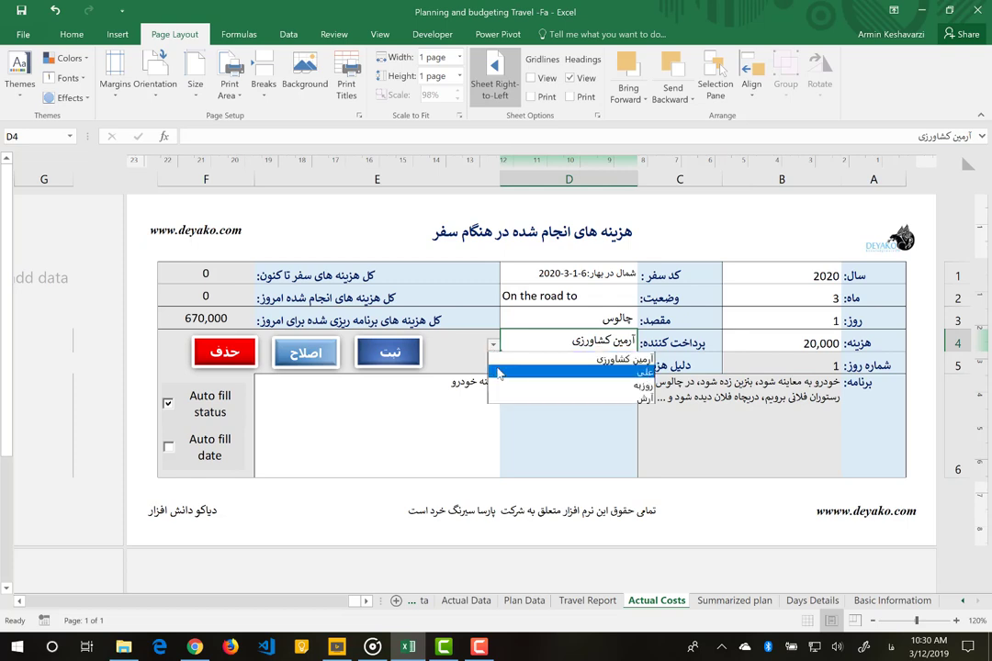
{"action": "left_click", "coordinate": [502, 360]}
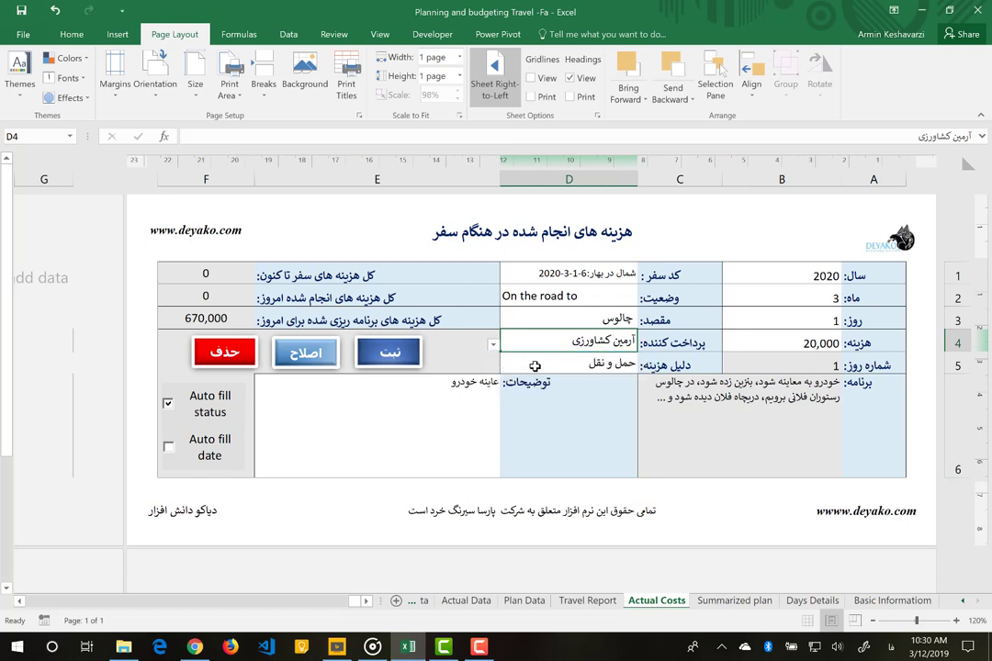
{"action": "left_click", "coordinate": [533, 365]}
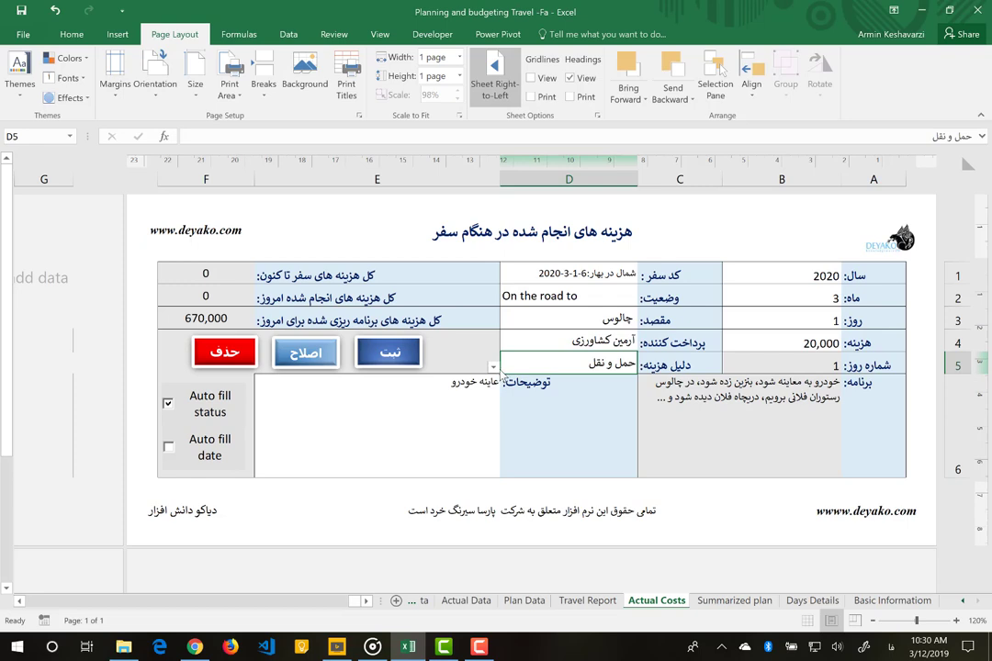
{"action": "left_click", "coordinate": [493, 366]}
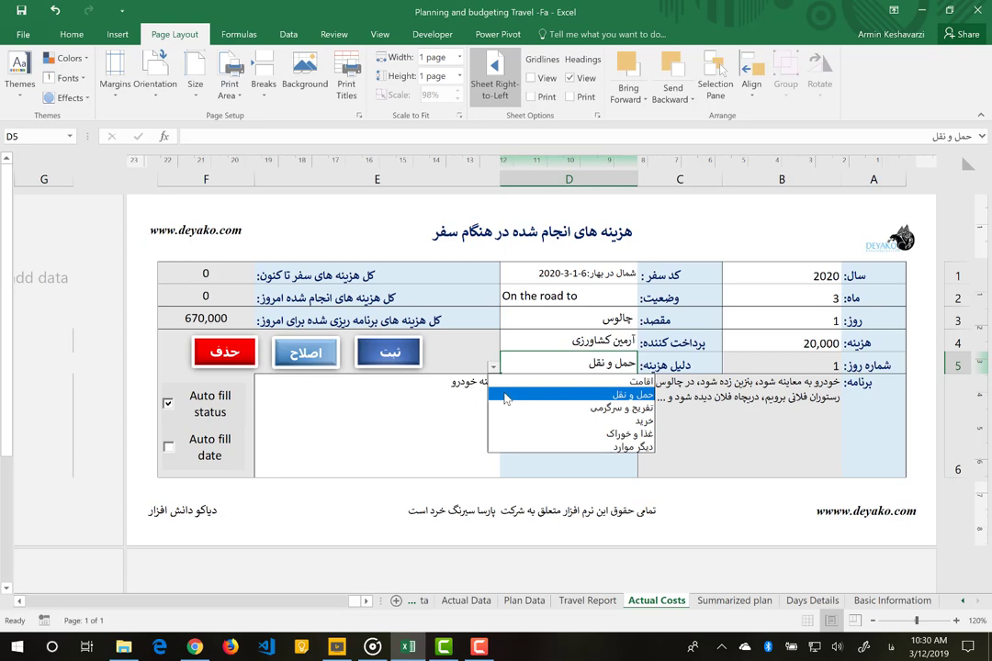
{"action": "left_click", "coordinate": [504, 397]}
- Keep the car-inspection note and register the 20,000 expense with ثبت, confirming Done!
{"action": "left_click", "coordinate": [411, 394]}
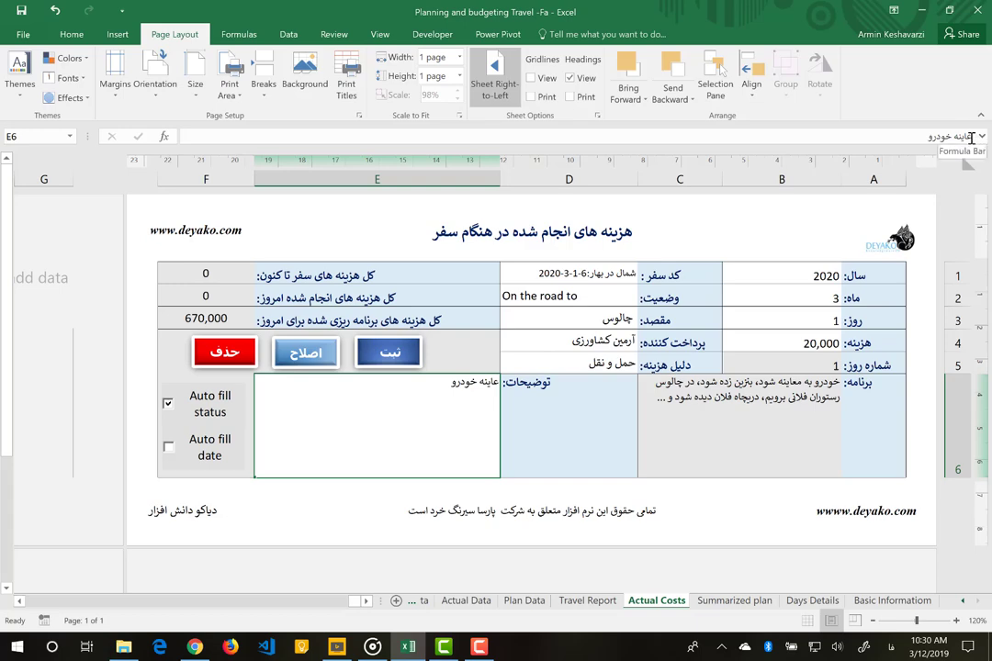
{"action": "left_click", "coordinate": [971, 138]}
{"action": "key", "text": "Return"}
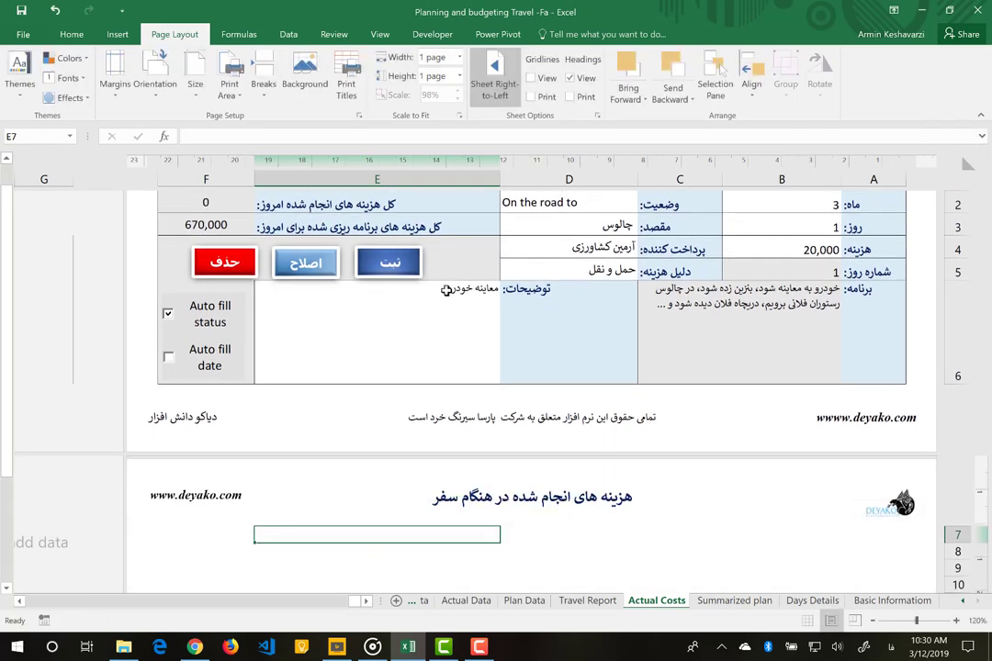
{"action": "left_click", "coordinate": [448, 292]}
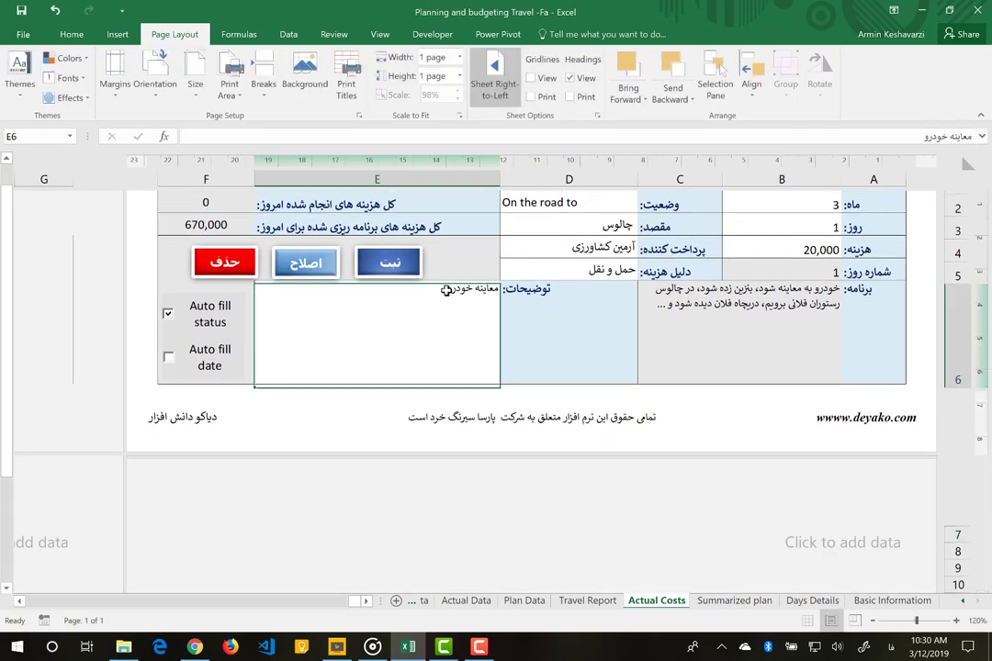
{"action": "scroll", "coordinate": [447, 303], "scroll_direction": "up", "scroll_amount": 2}
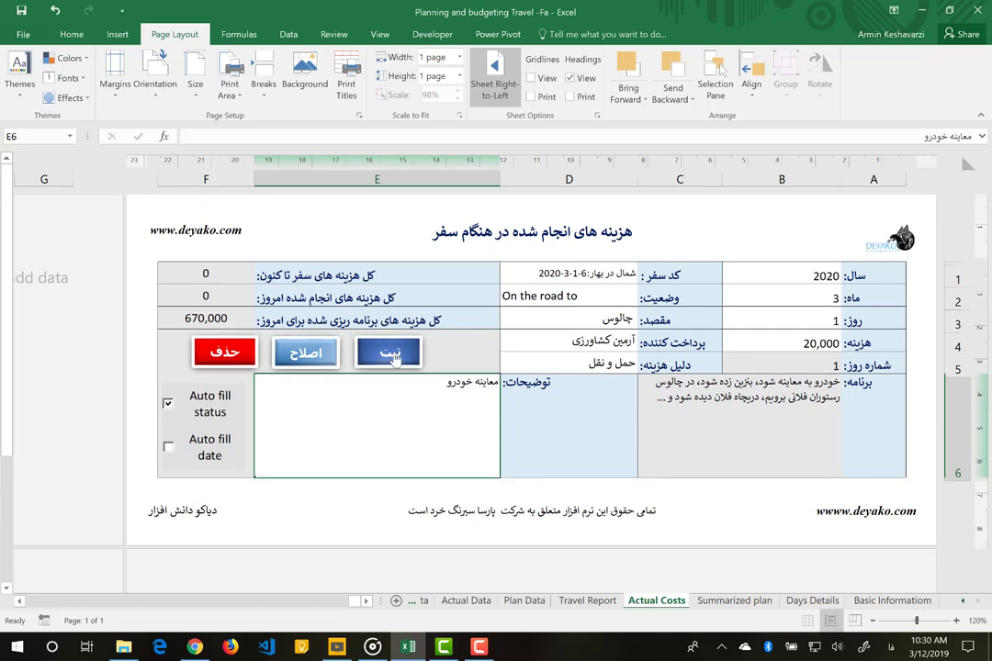
{"action": "left_click", "coordinate": [393, 356]}
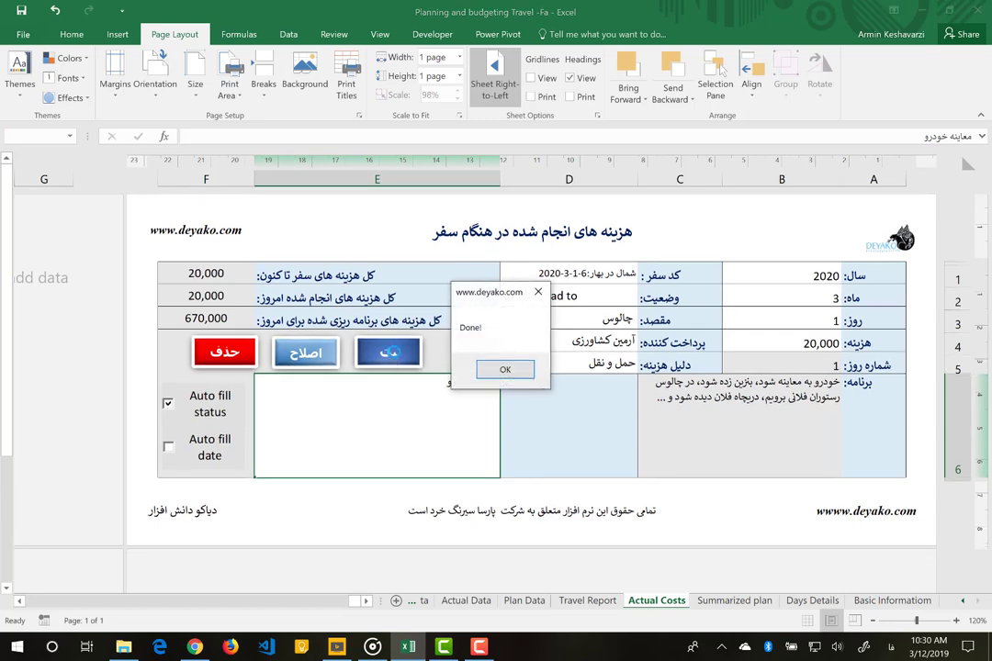
{"action": "left_click", "coordinate": [505, 373]}
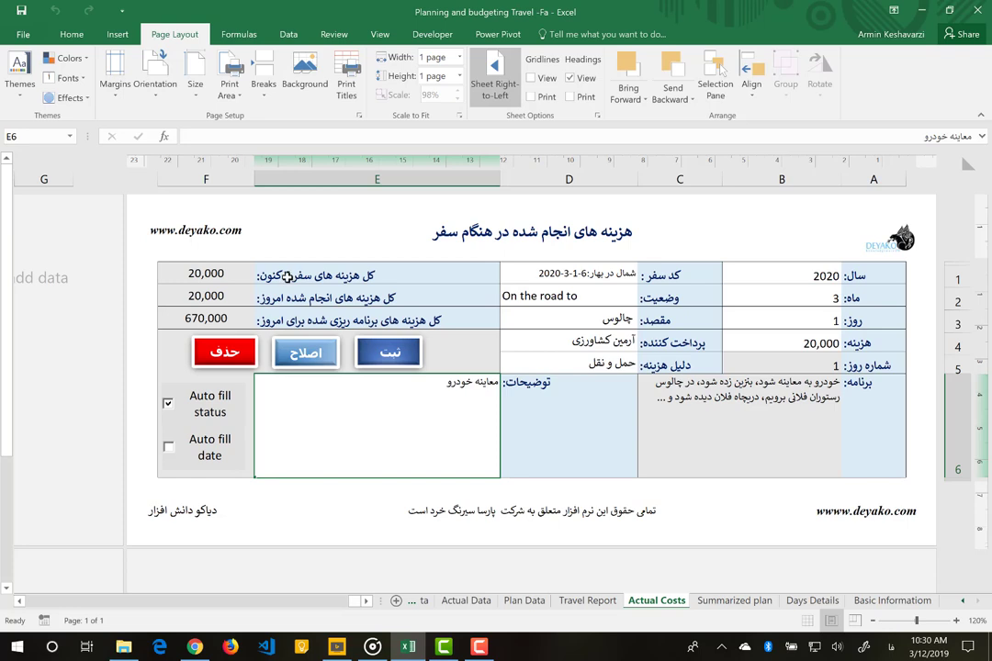
{"action": "left_click", "coordinate": [180, 270]}
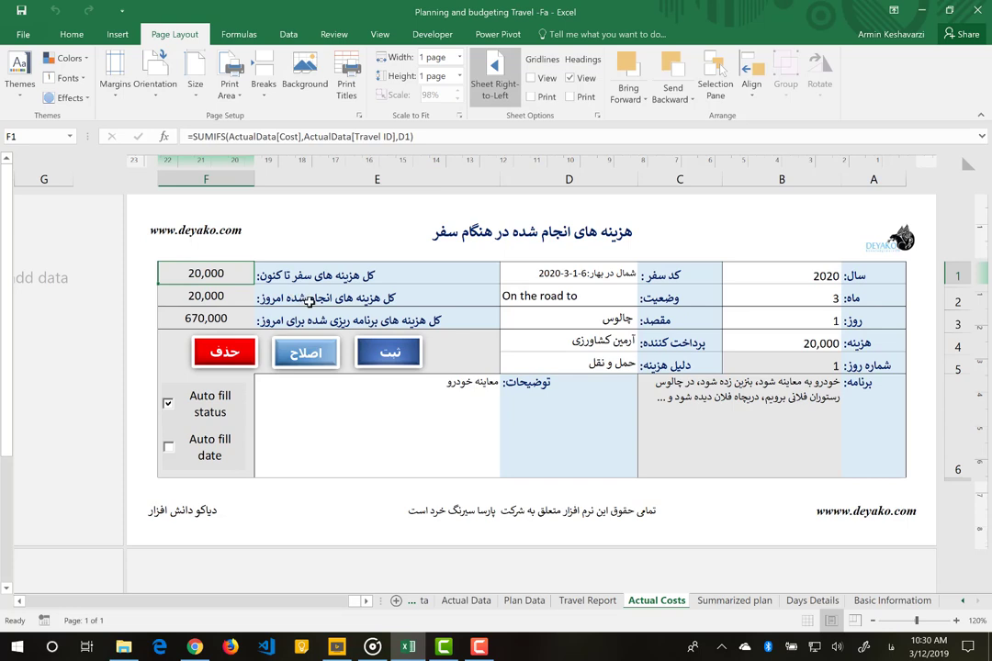
{"action": "left_click", "coordinate": [217, 295]}
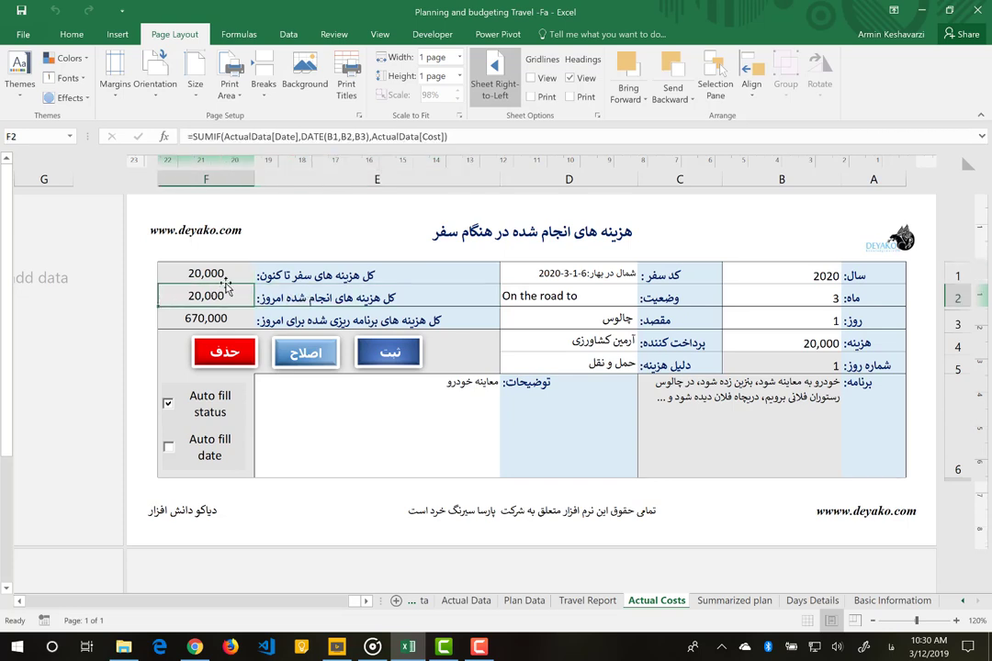
{"action": "left_click", "coordinate": [230, 273]}
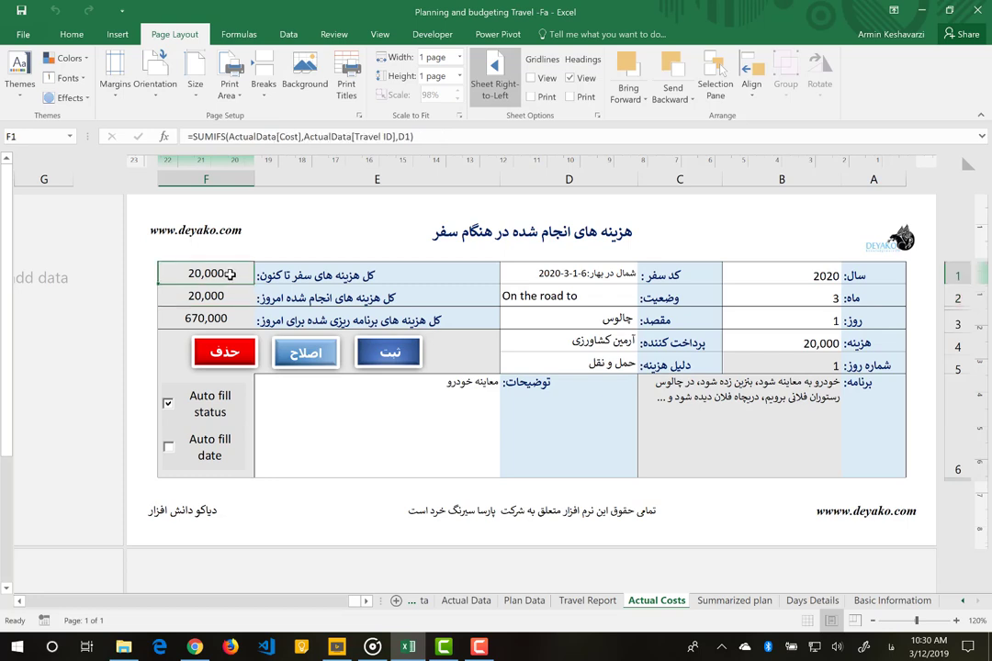
{"action": "left_click", "coordinate": [225, 297]}
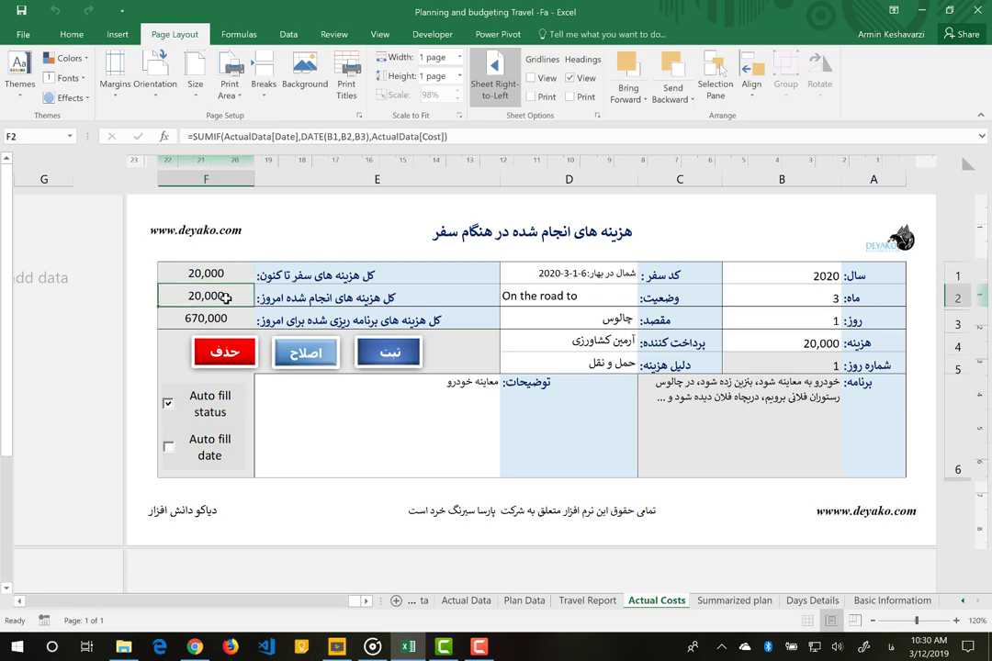
{"action": "left_click", "coordinate": [231, 319]}
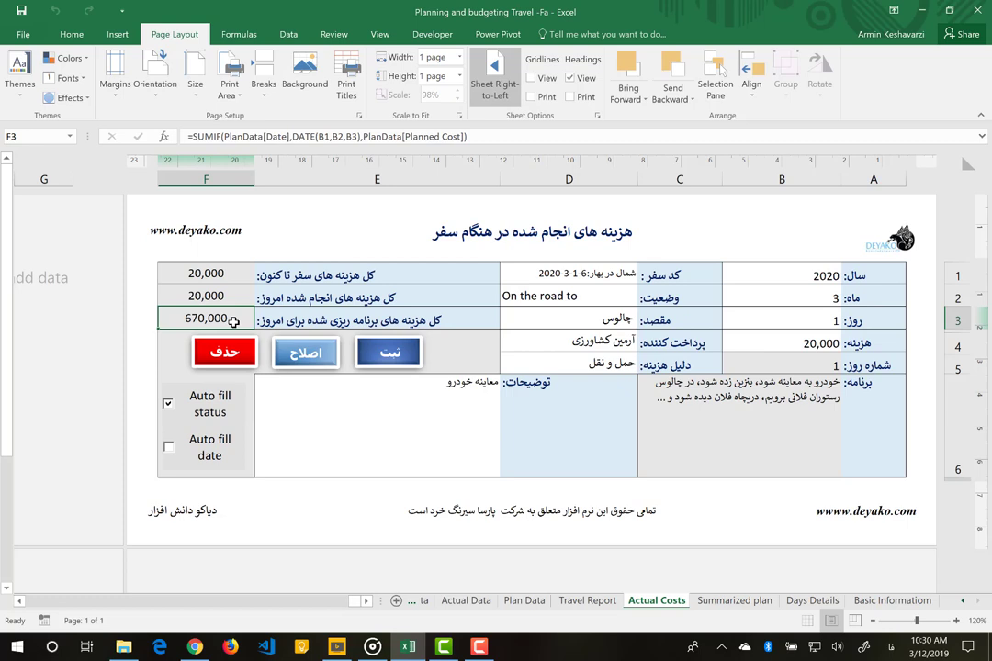
{"action": "left_click", "coordinate": [443, 423]}
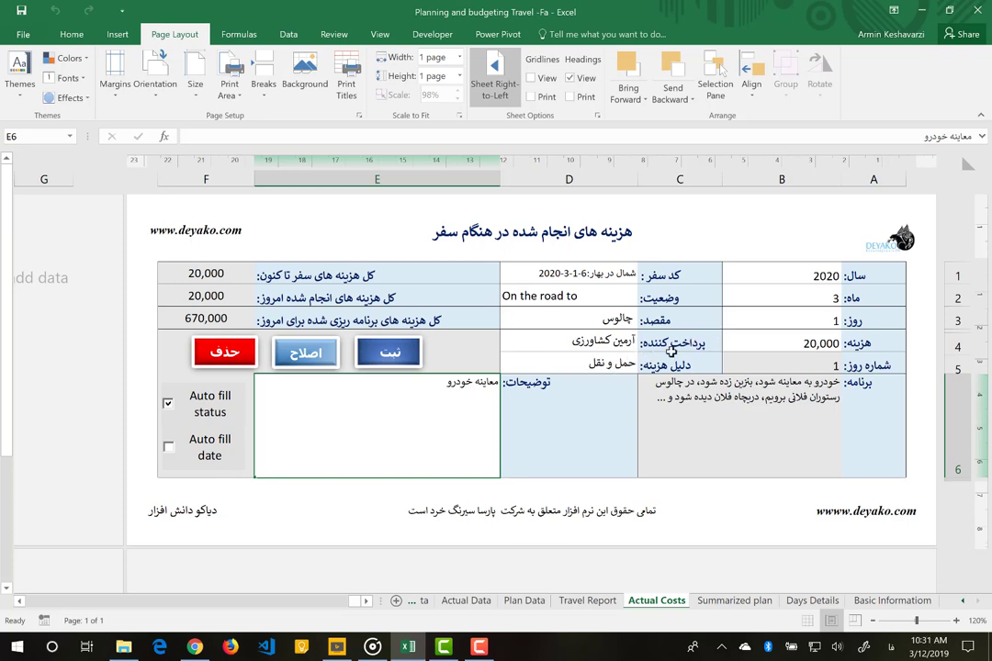
- Enter 50000 as the amount in B4 and choose a different traveller as payer
{"action": "left_click", "coordinate": [753, 336]}
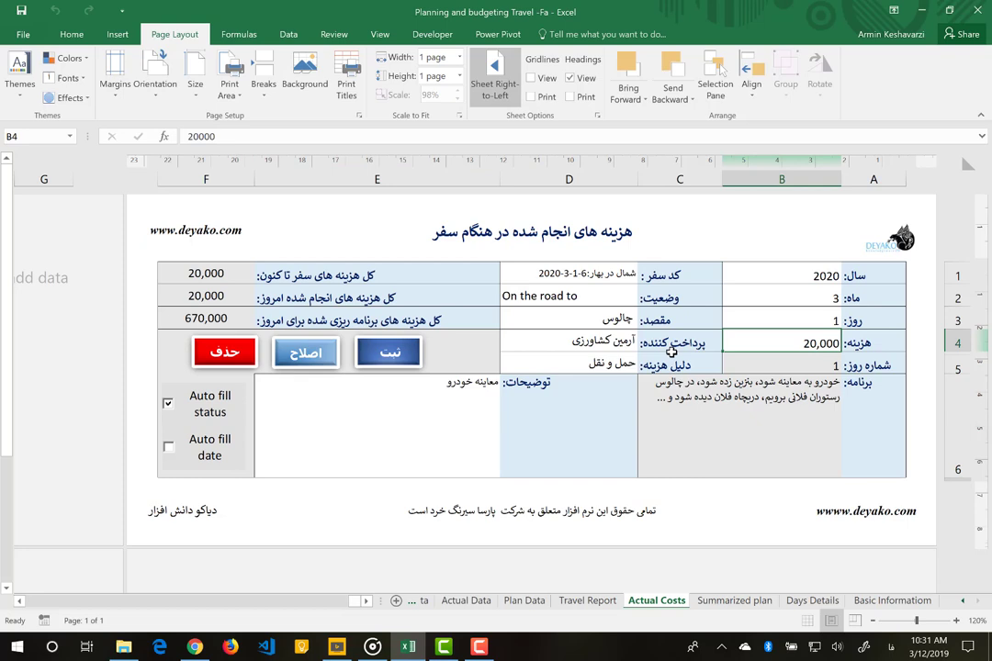
{"action": "type", "text": "50000"}
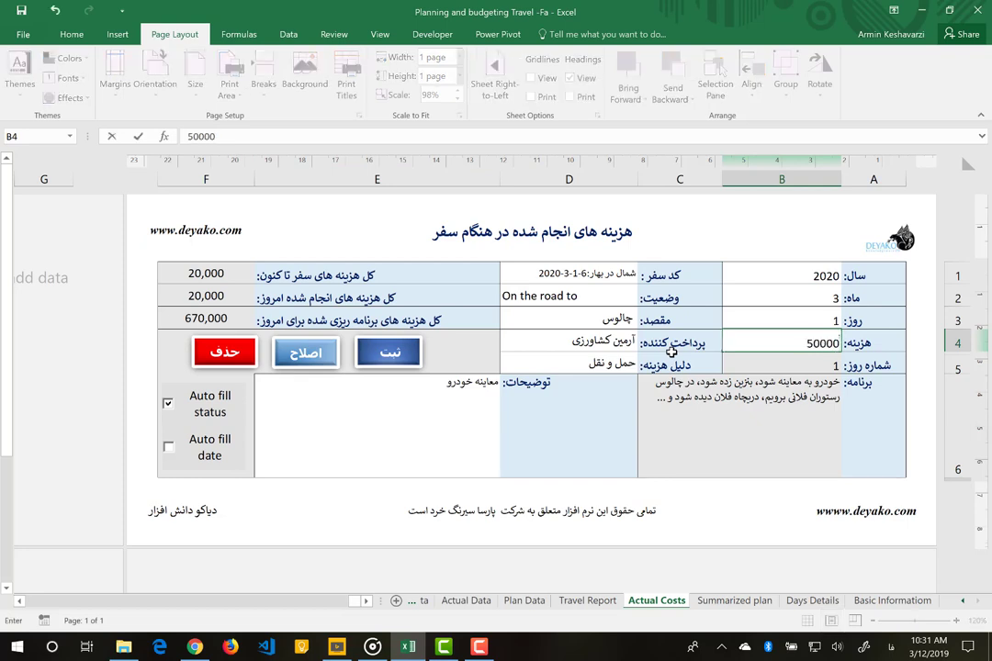
{"action": "key", "text": "Return"}
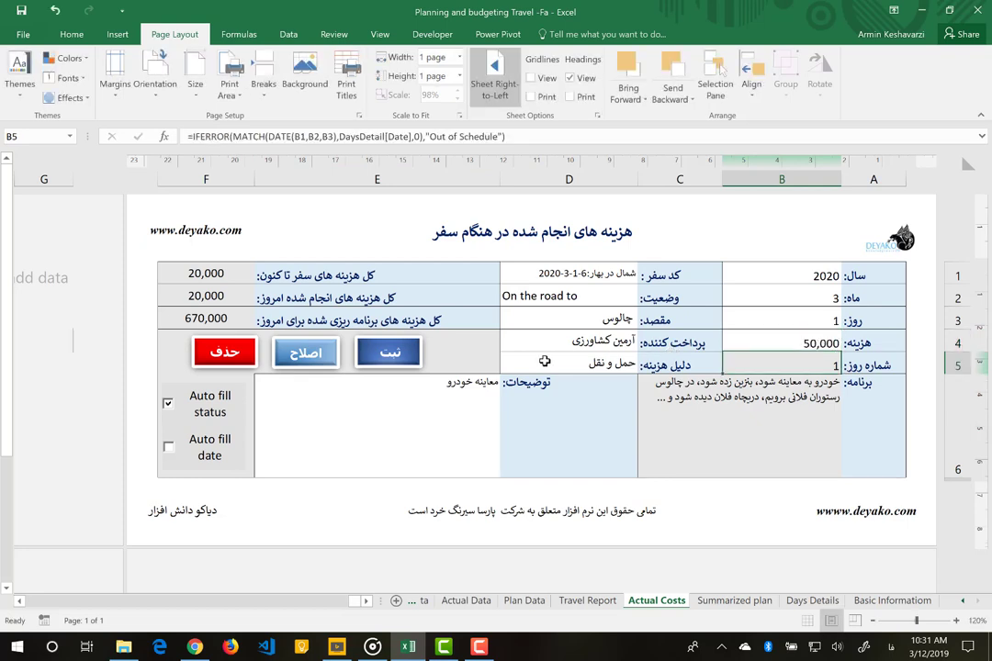
{"action": "left_click", "coordinate": [547, 345]}
{"action": "left_click", "coordinate": [493, 347]}
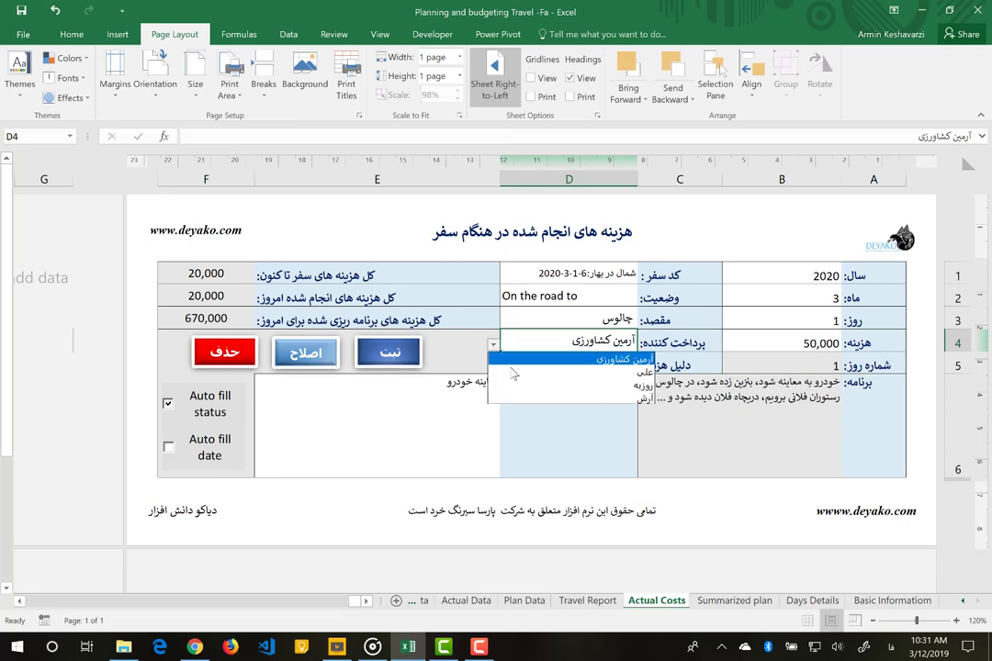
{"action": "left_click", "coordinate": [514, 376]}
- Note بنزین خودرو in E6 and register the 50,000 expense, confirming Done!
{"action": "left_click", "coordinate": [416, 401]}
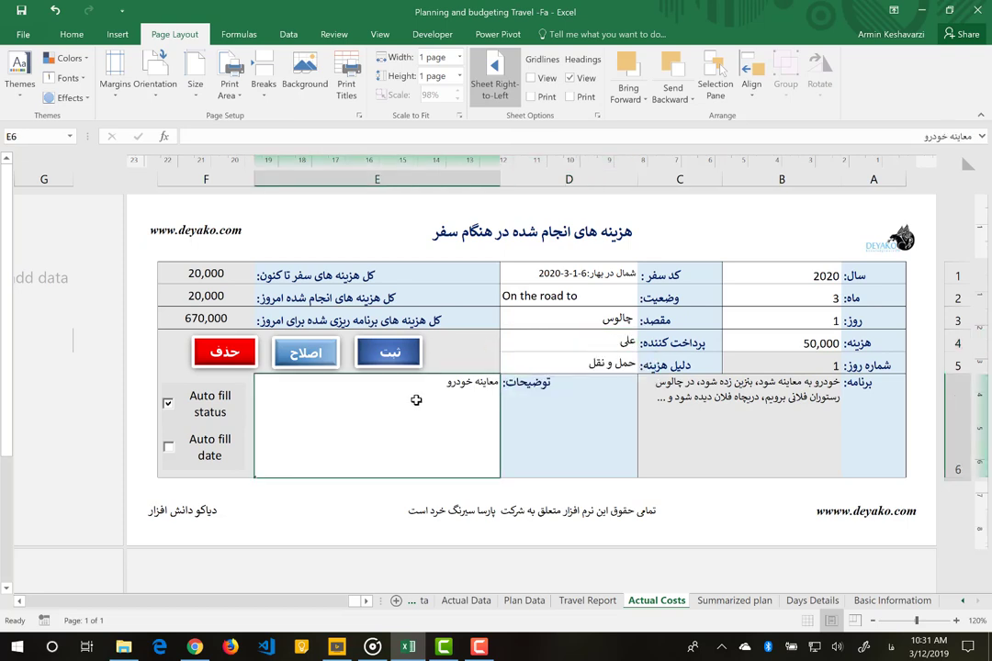
{"action": "type", "text": "بنزی"}
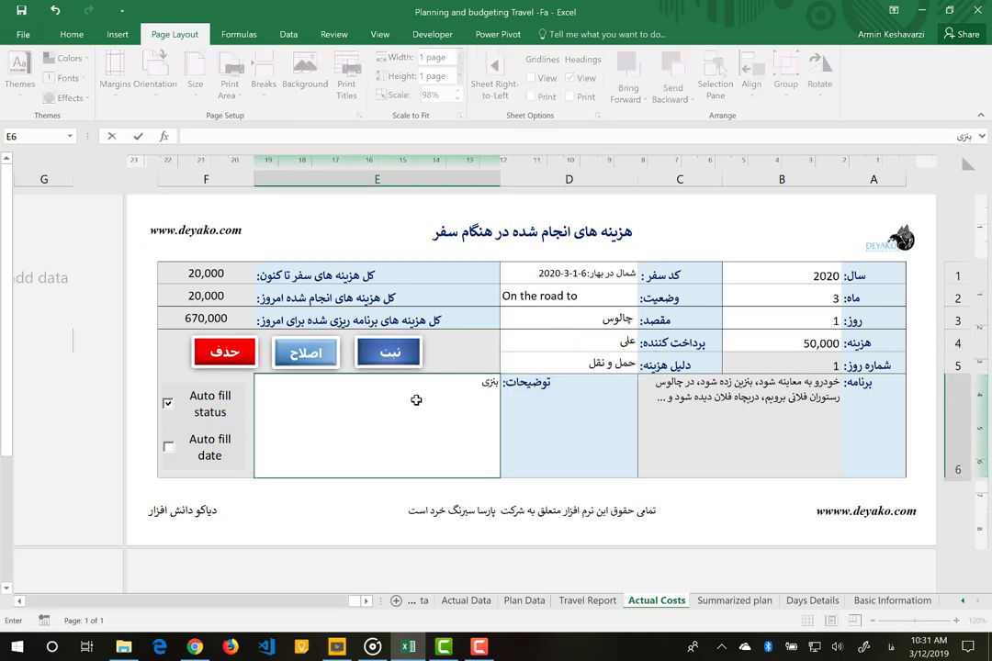
{"action": "type", "text": "ن خودرو"}
{"action": "left_click", "coordinate": [400, 358]}
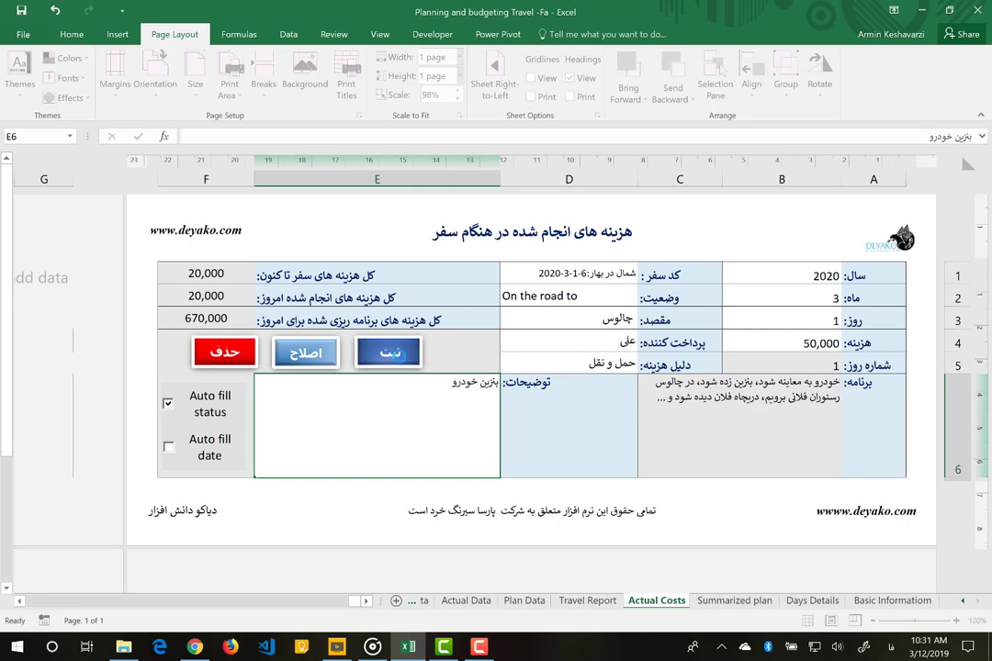
{"action": "left_click", "coordinate": [505, 368]}
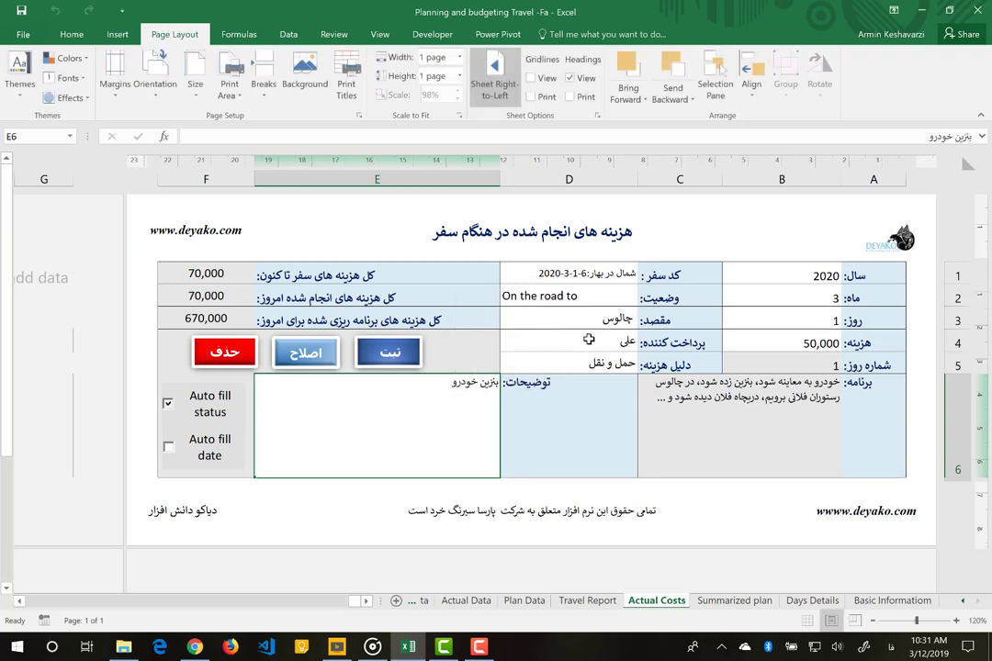
{"action": "left_click", "coordinate": [507, 363]}
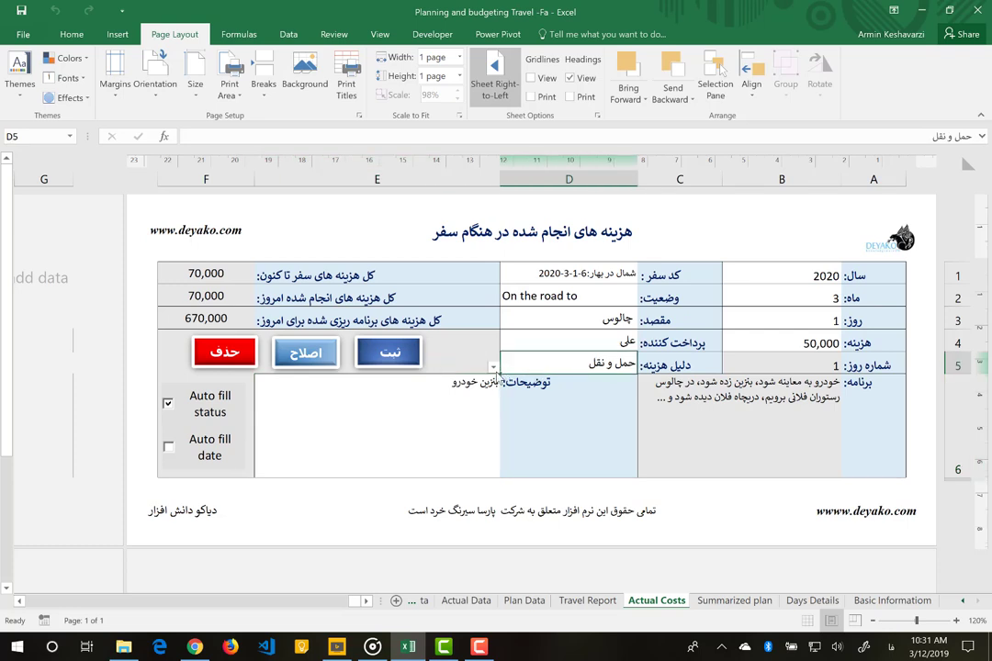
- Change the B4 amount to 45,000 and apply the correction with اصلاح, confirming Done!
{"action": "left_click", "coordinate": [415, 401]}
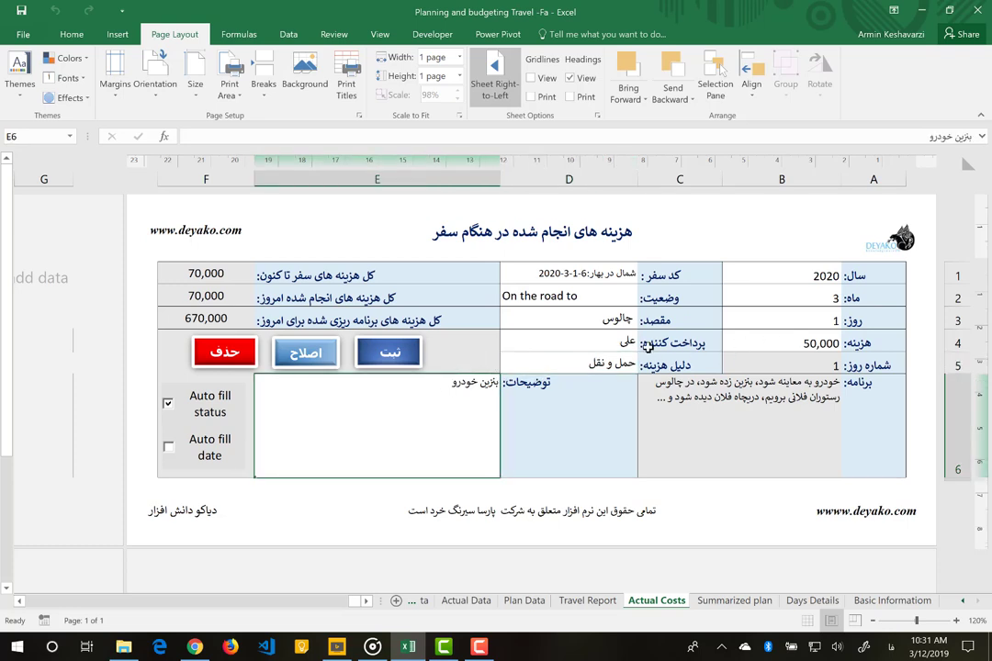
{"action": "left_click", "coordinate": [784, 341]}
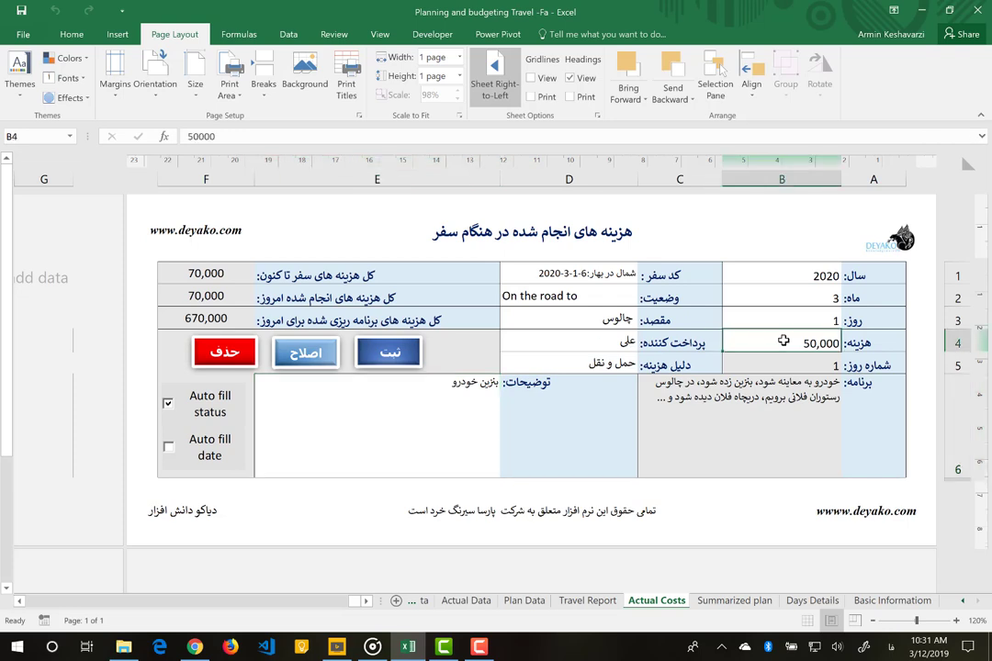
{"action": "type", "text": "45000"}
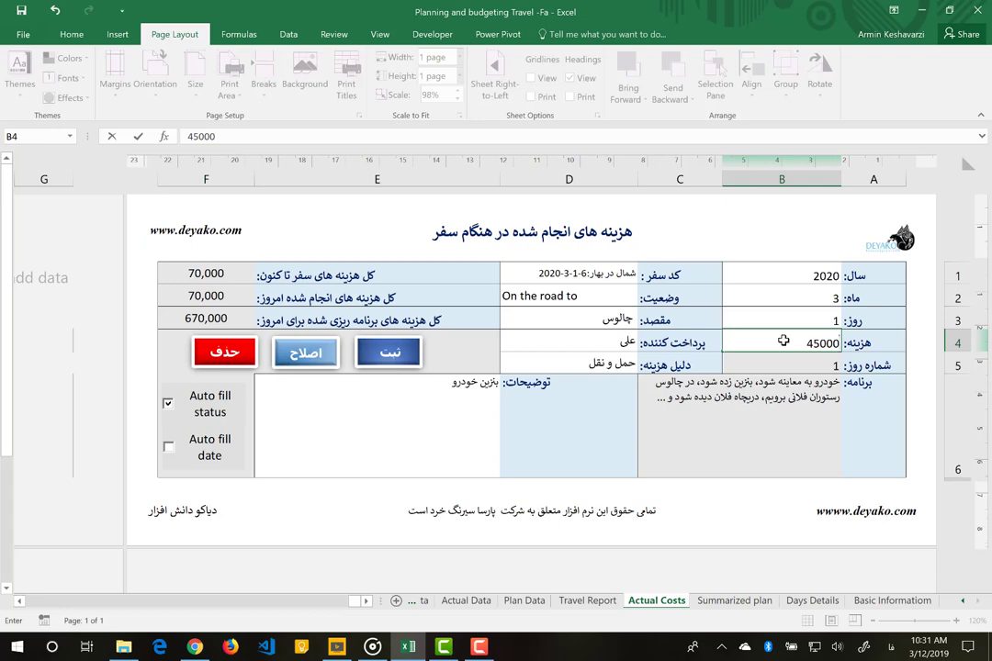
{"action": "type", "text": "0"}
{"action": "key", "text": "BackSpace"}
{"action": "key", "text": "Return"}
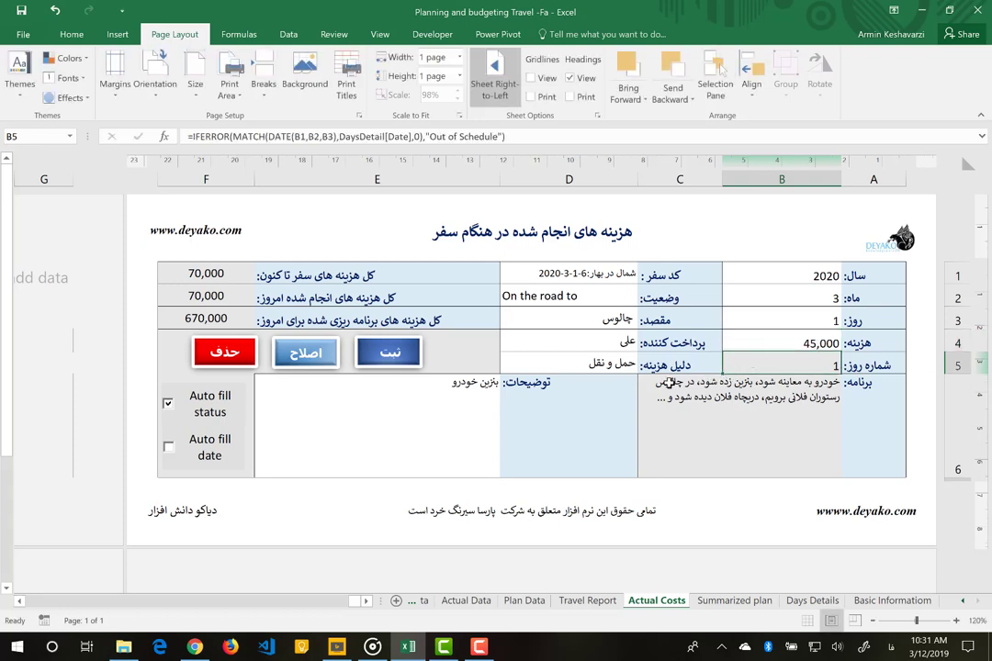
{"action": "left_click", "coordinate": [305, 352]}
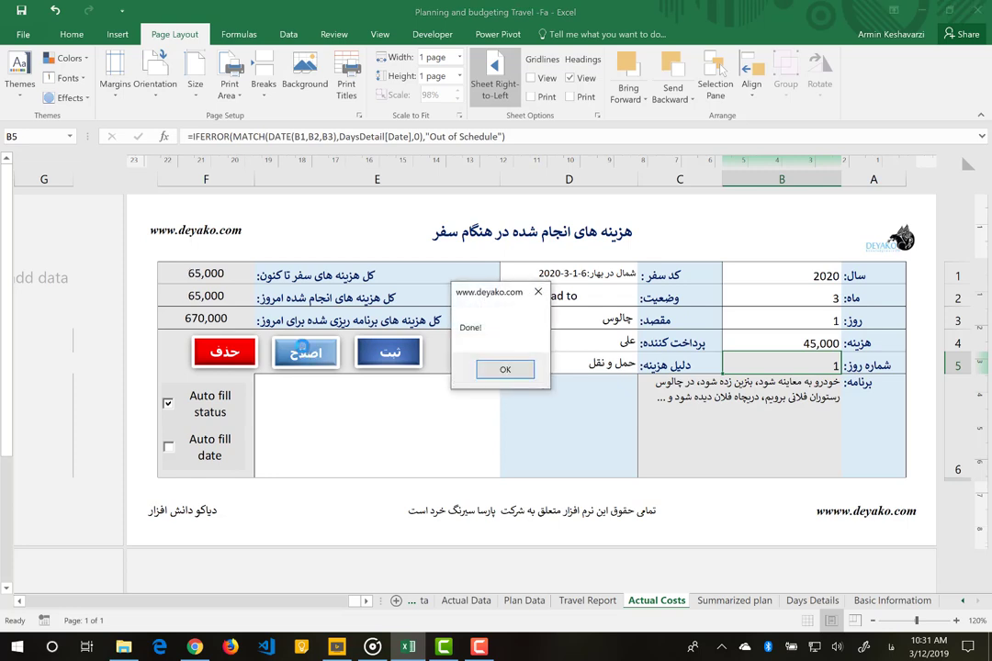
{"action": "left_click", "coordinate": [505, 370]}
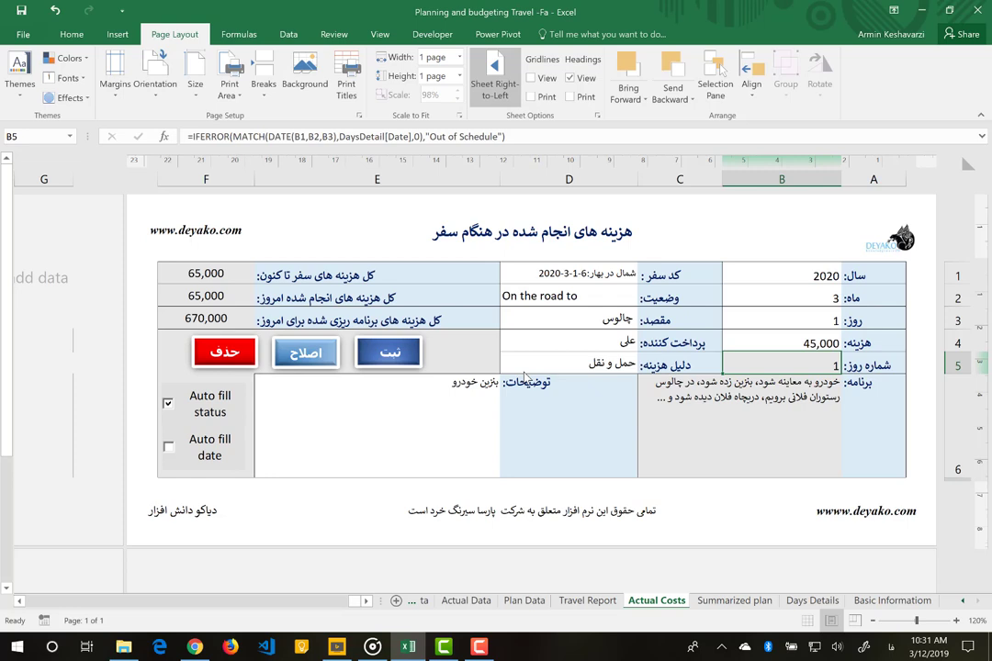
- Delete the 45,000 car-fuel record with حذف, then register it again with ثبت
{"action": "left_click", "coordinate": [223, 354]}
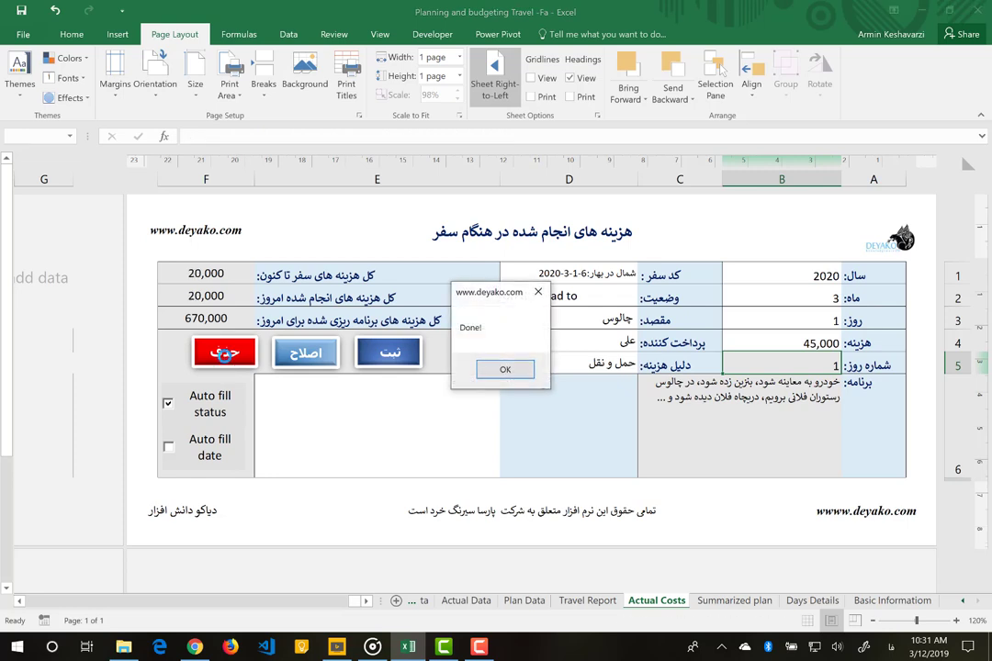
{"action": "left_click", "coordinate": [494, 379]}
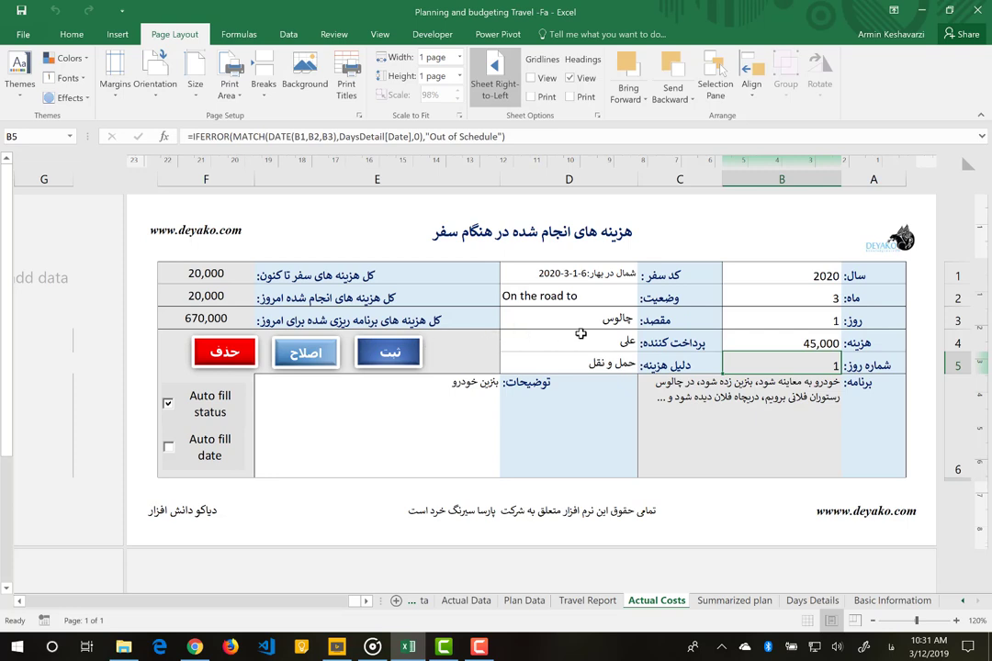
{"action": "left_click", "coordinate": [384, 356]}
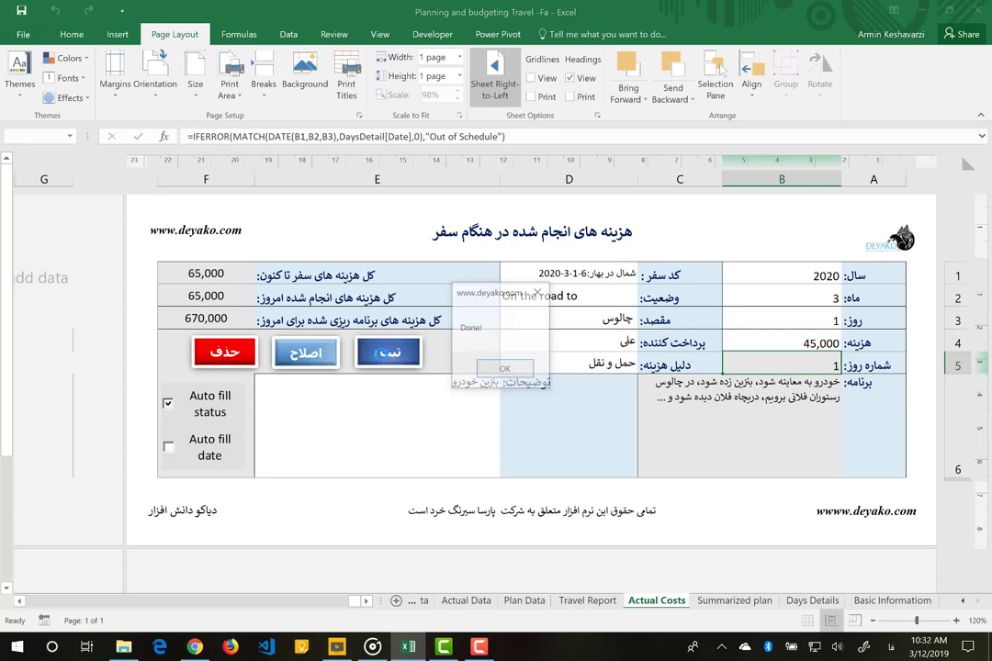
{"action": "left_click", "coordinate": [526, 370]}
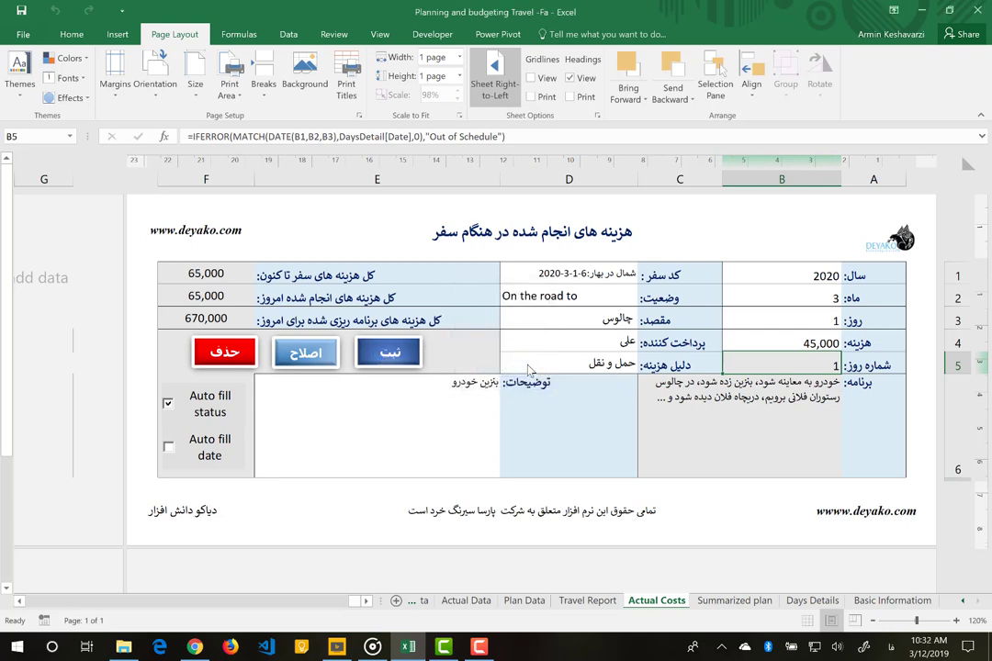
{"action": "left_click", "coordinate": [428, 398]}
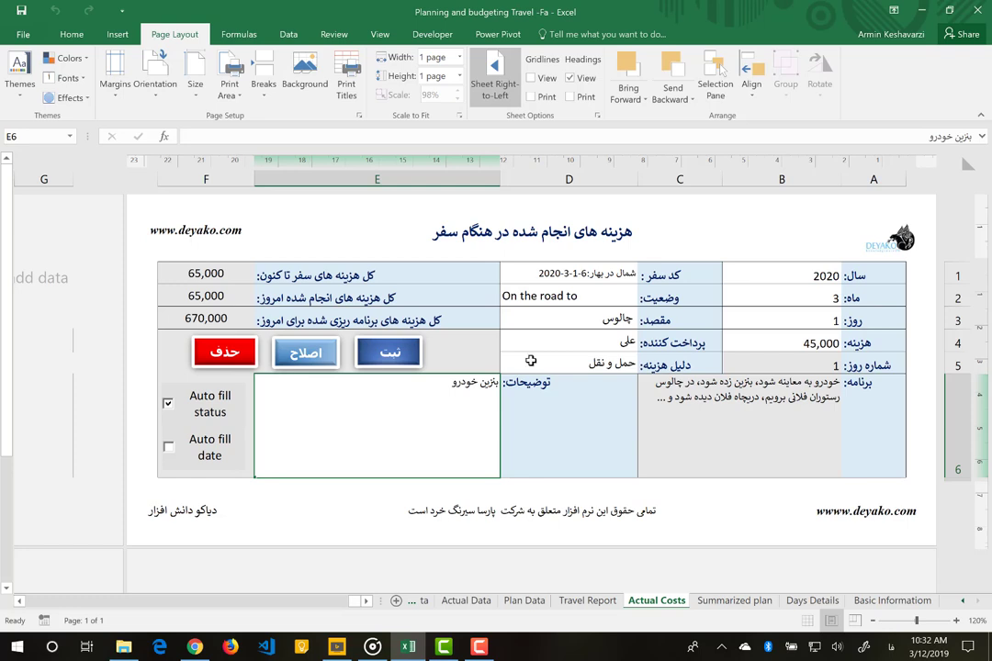
{"action": "left_click", "coordinate": [810, 318]}
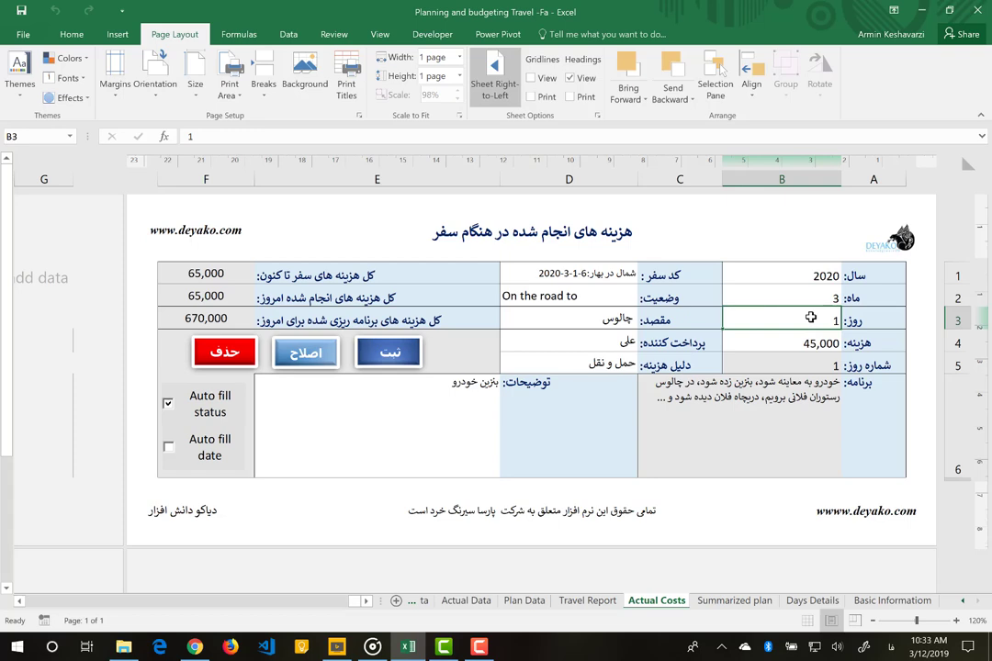
- Set the day in B3 to 2 and register the 45,000 بنزین خودرو expense for it
{"action": "left_click", "coordinate": [834, 382]}
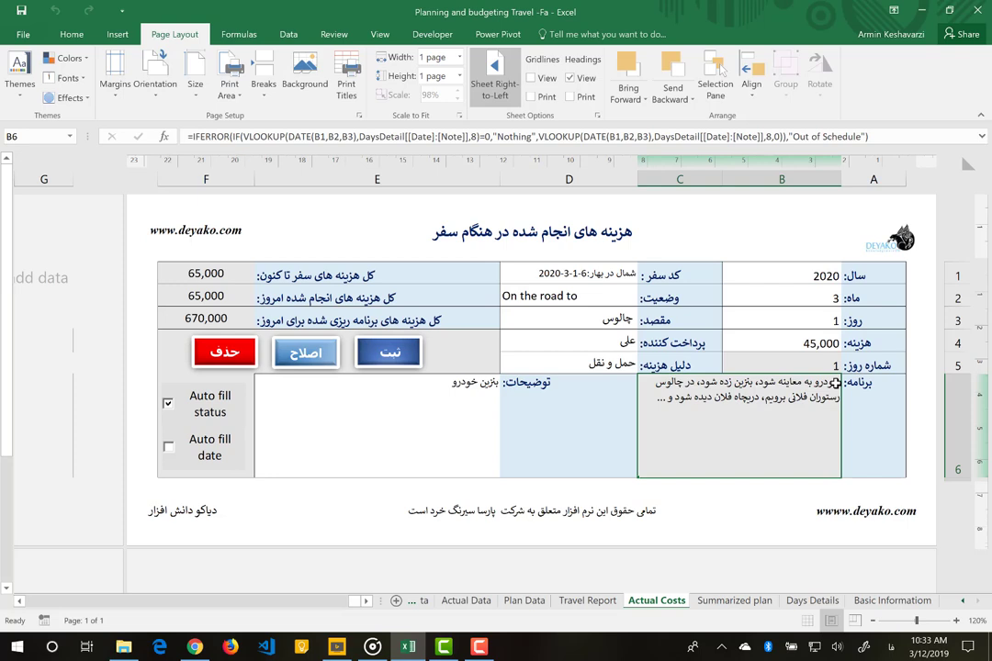
{"action": "left_click", "coordinate": [571, 313]}
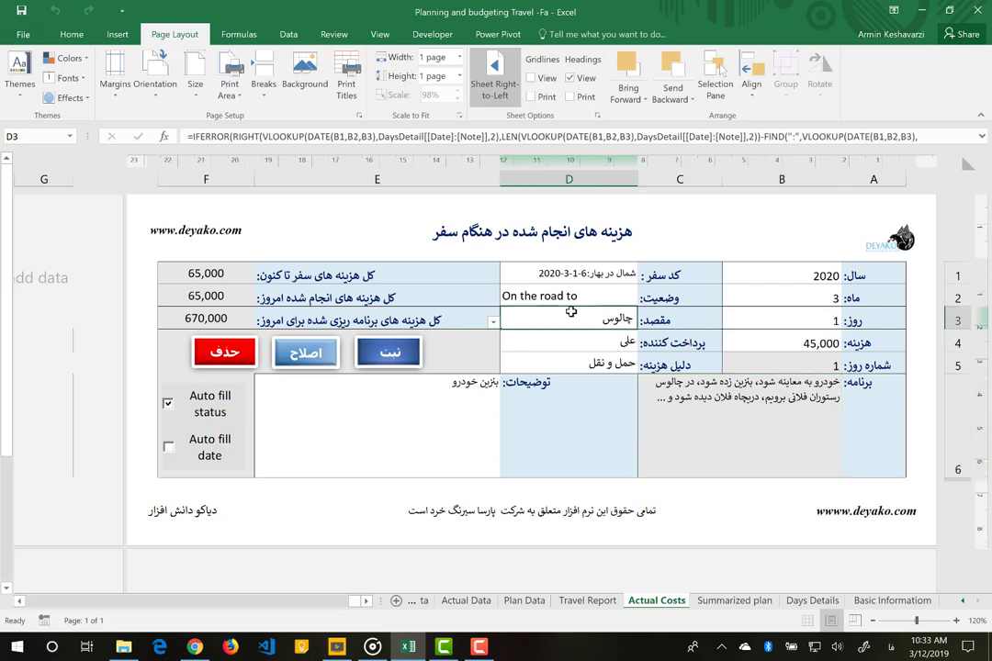
{"action": "left_click", "coordinate": [400, 423]}
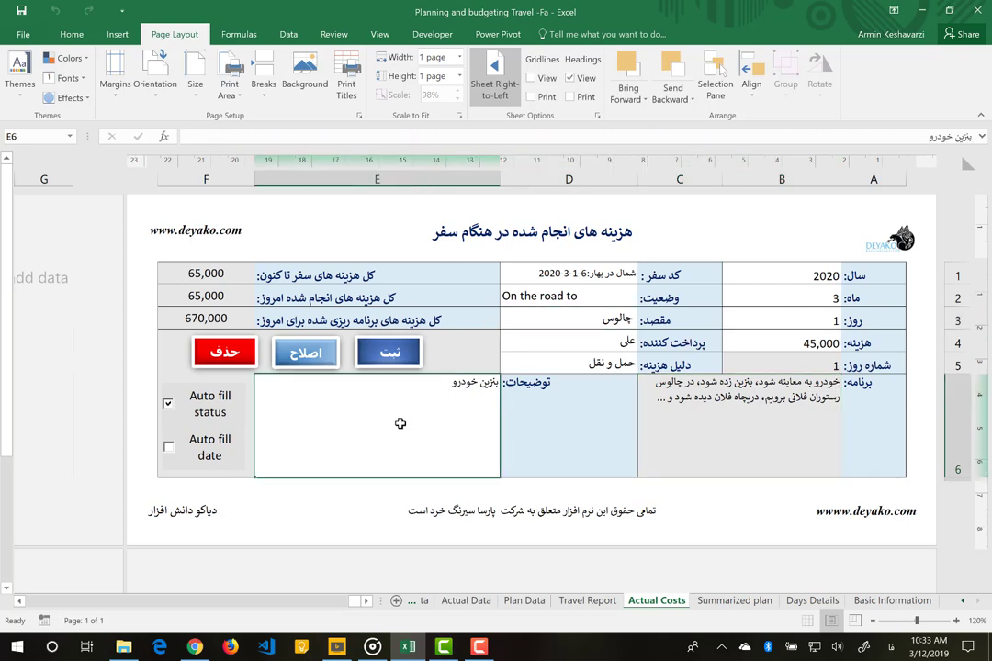
{"action": "left_click", "coordinate": [763, 313]}
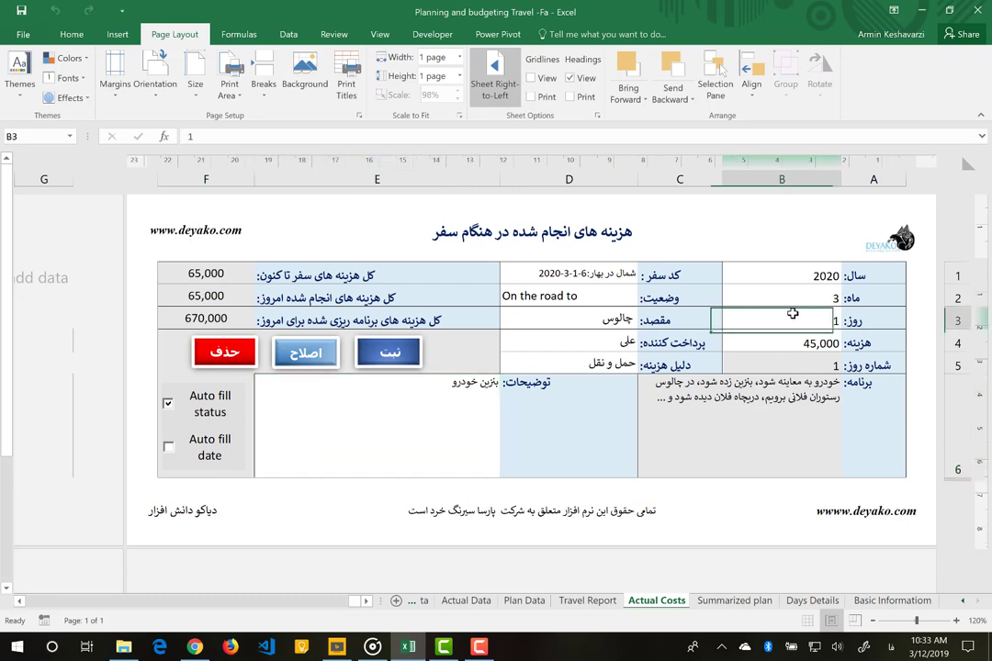
{"action": "type", "text": "2"}
{"action": "key", "text": "Return"}
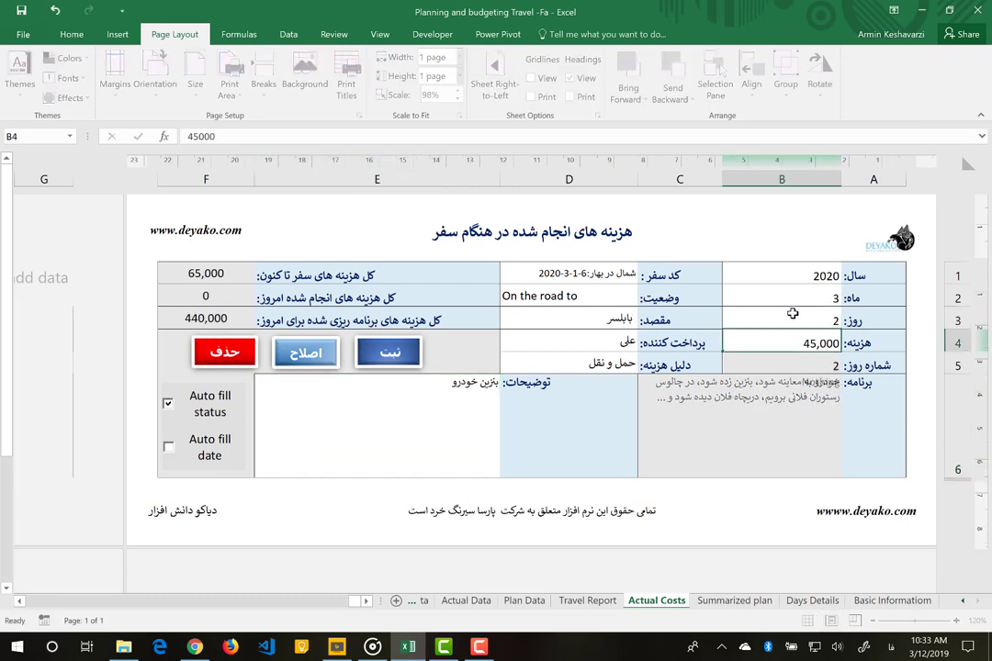
{"action": "left_click", "coordinate": [824, 412]}
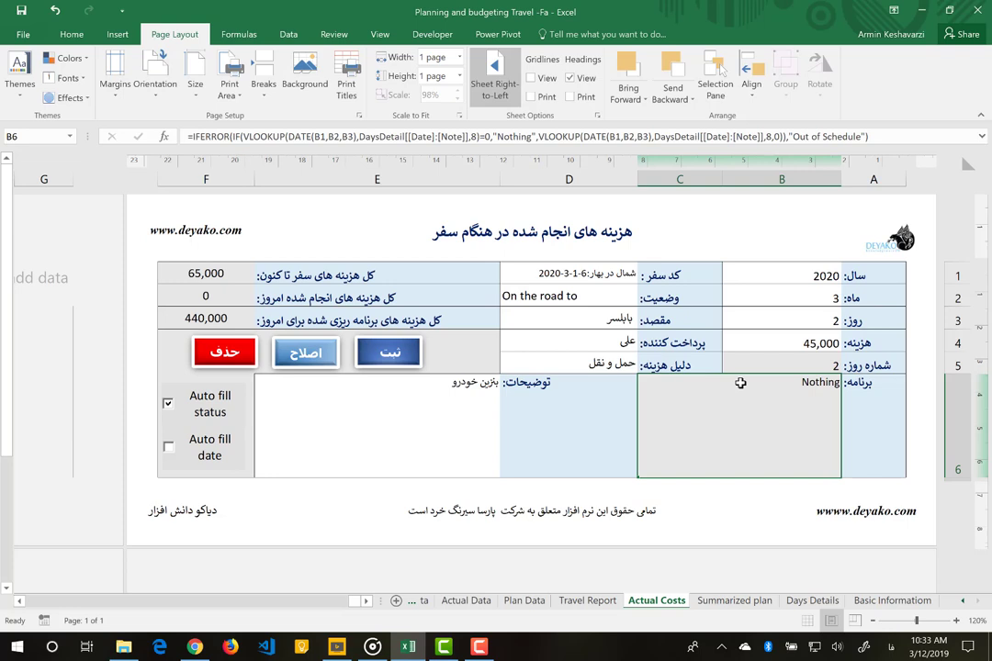
{"action": "left_click", "coordinate": [437, 411]}
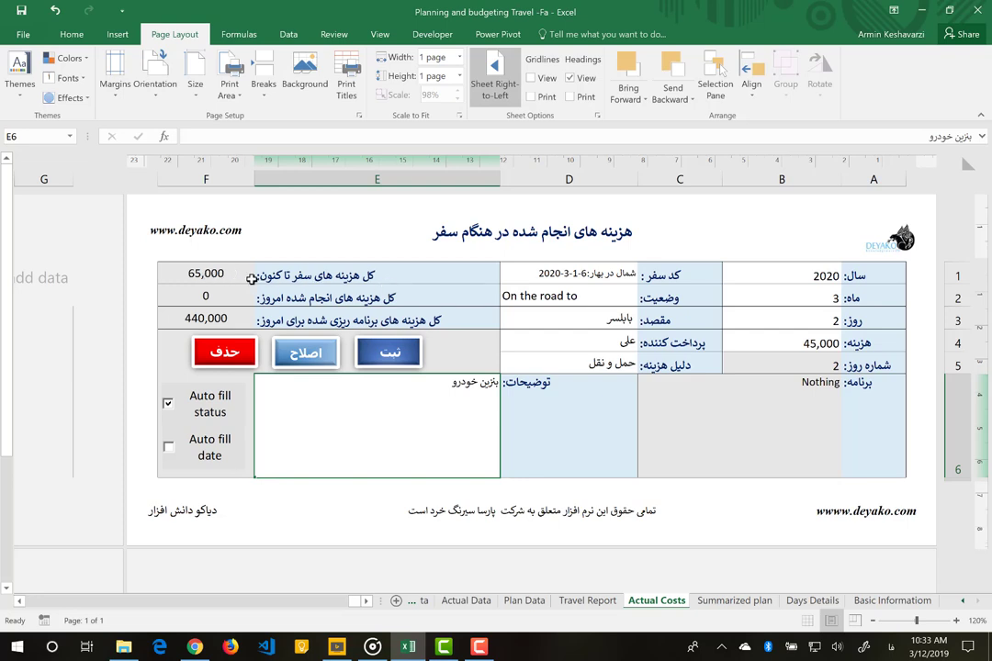
{"action": "left_click", "coordinate": [386, 357]}
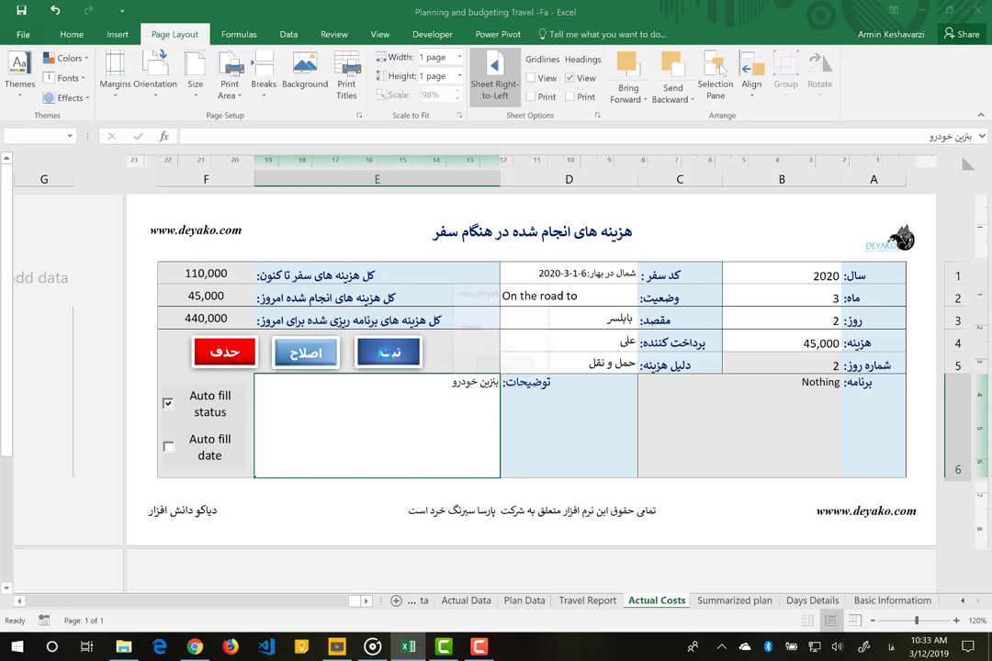
{"action": "left_click", "coordinate": [504, 370]}
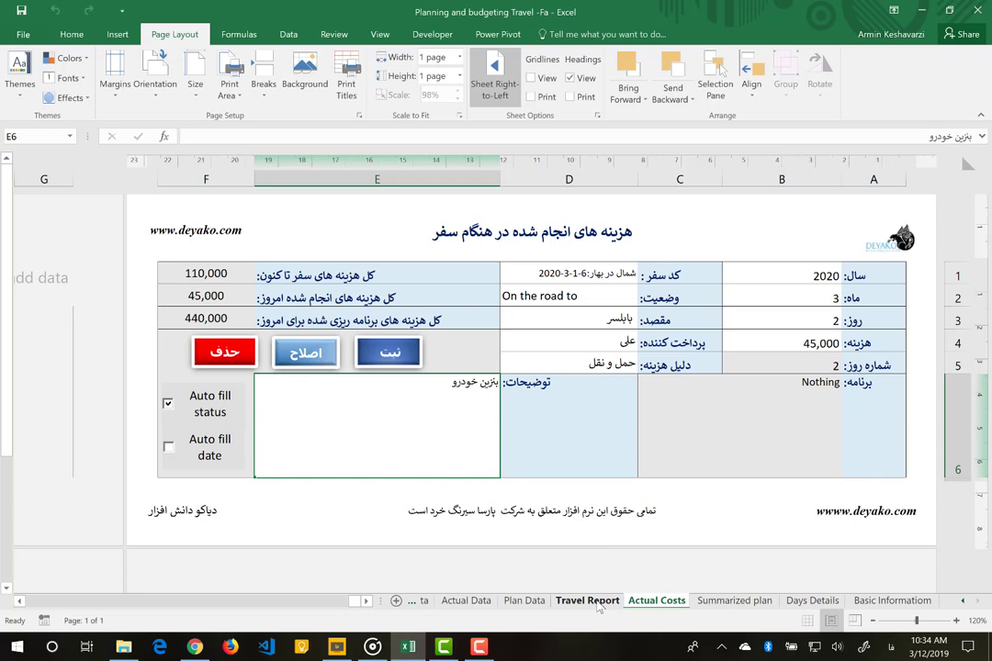
{"action": "left_click", "coordinate": [588, 600]}
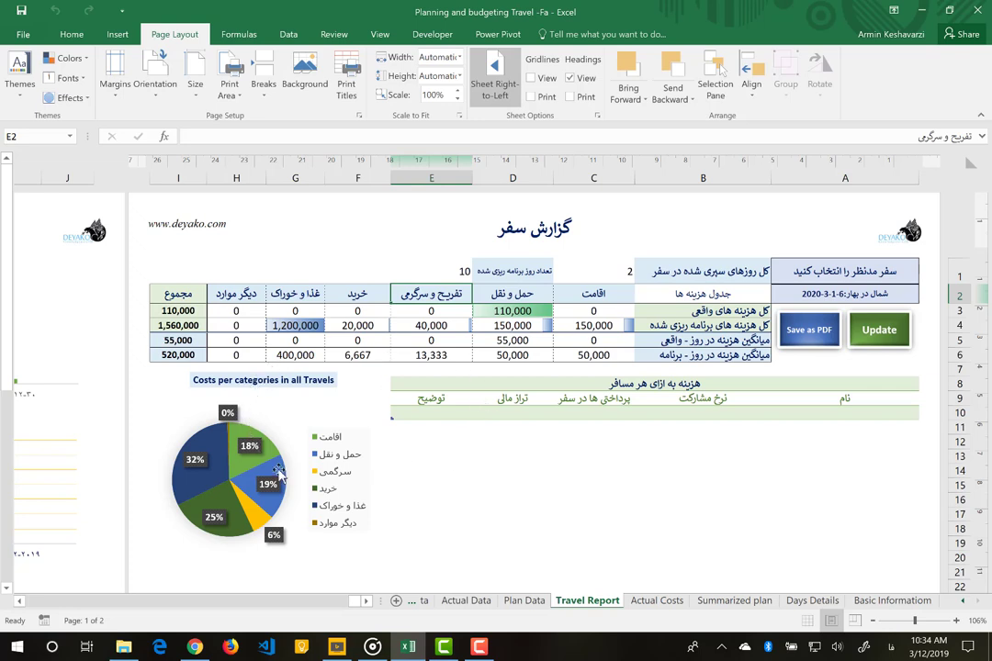
{"action": "left_click", "coordinate": [876, 292]}
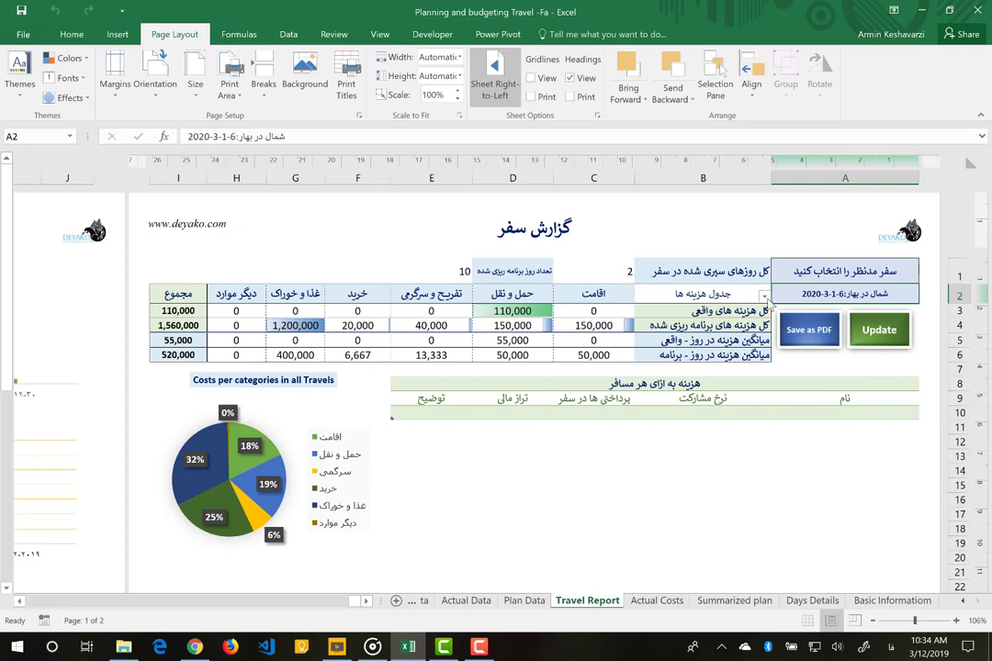
{"action": "left_click", "coordinate": [763, 296]}
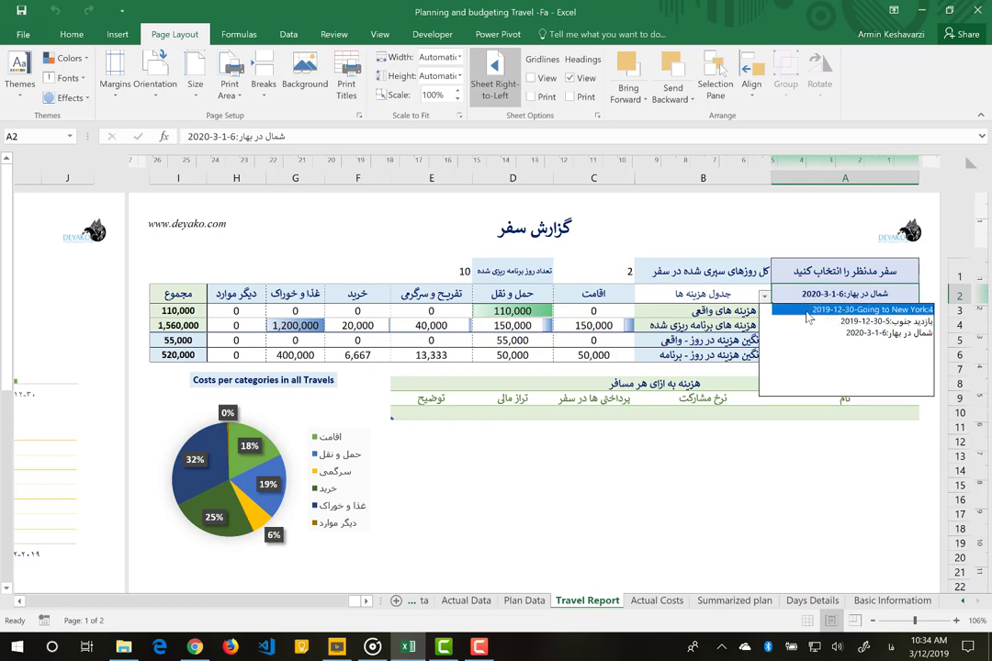
{"action": "key", "text": "Escape"}
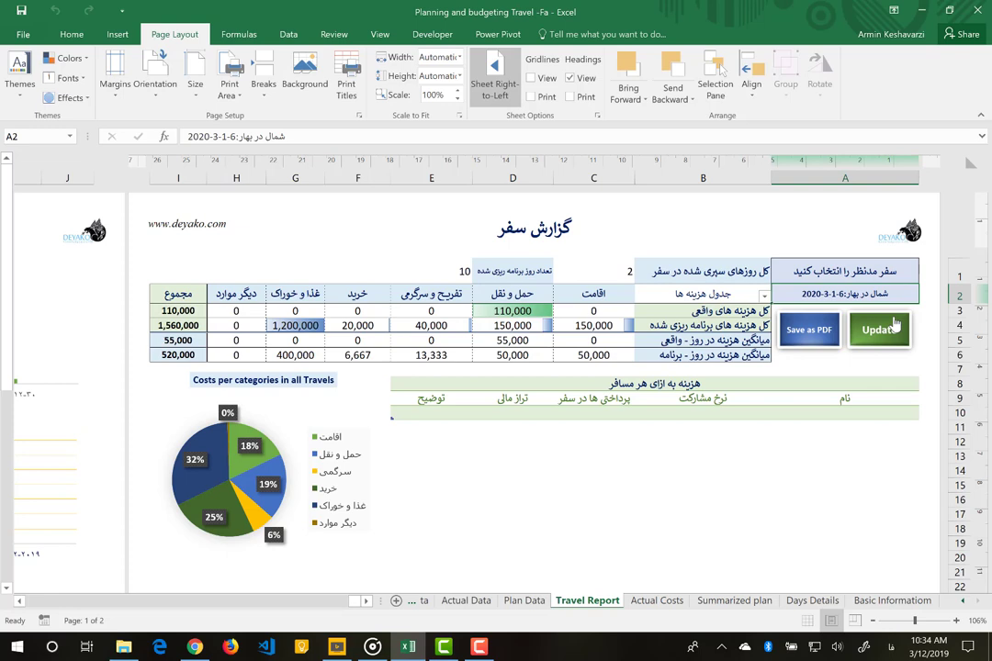
{"action": "left_click", "coordinate": [881, 328]}
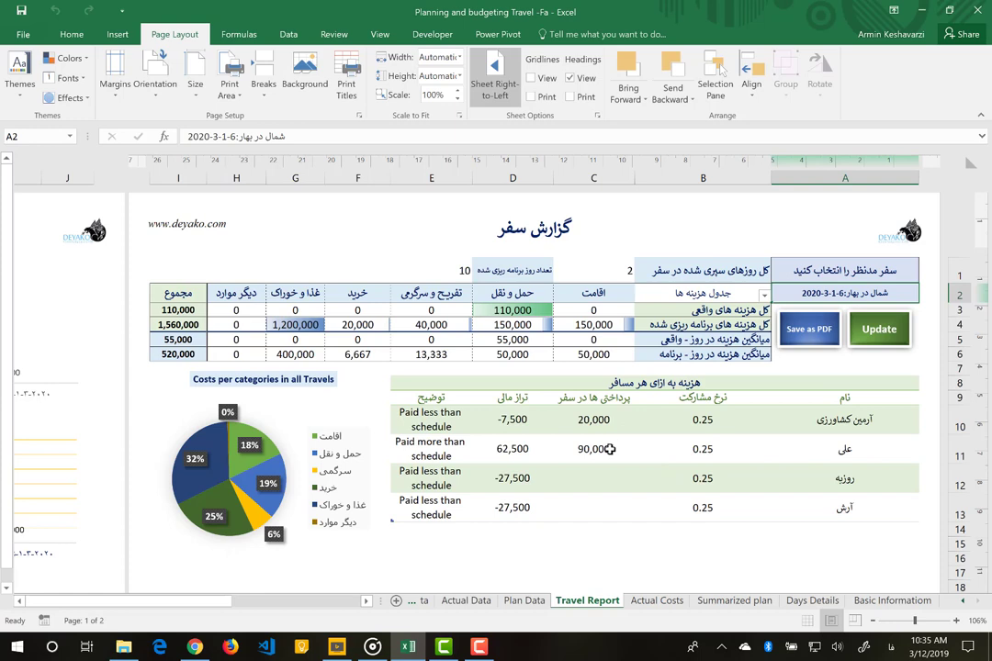
{"action": "left_click", "coordinate": [609, 450]}
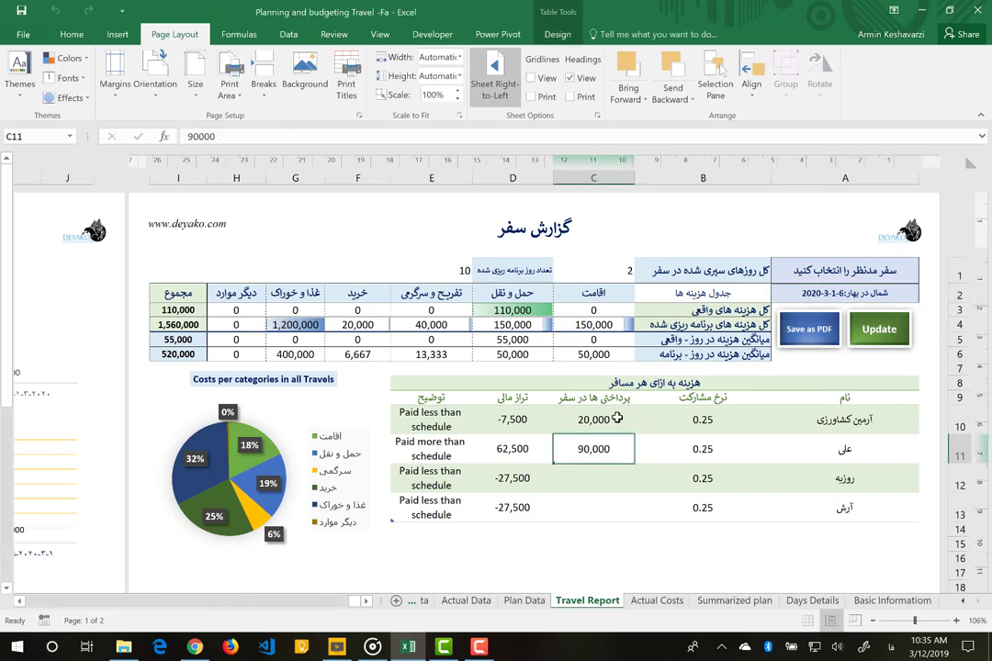
{"action": "left_click", "coordinate": [617, 419]}
{"action": "left_click_drag", "start_coordinate": [595, 478], "coordinate": [608, 510]}
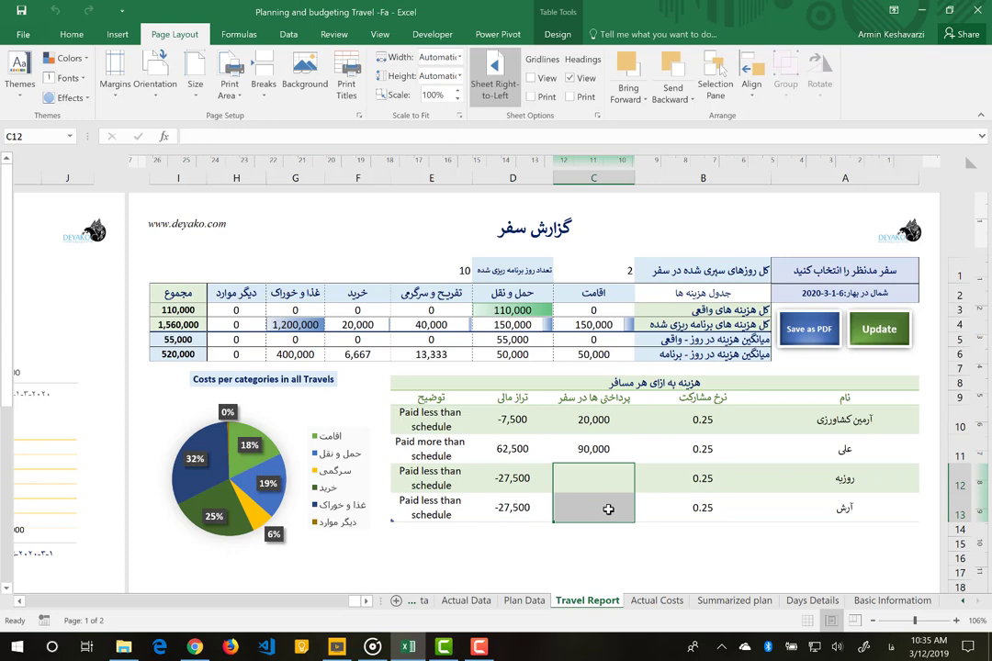
{"action": "left_click", "coordinate": [504, 415]}
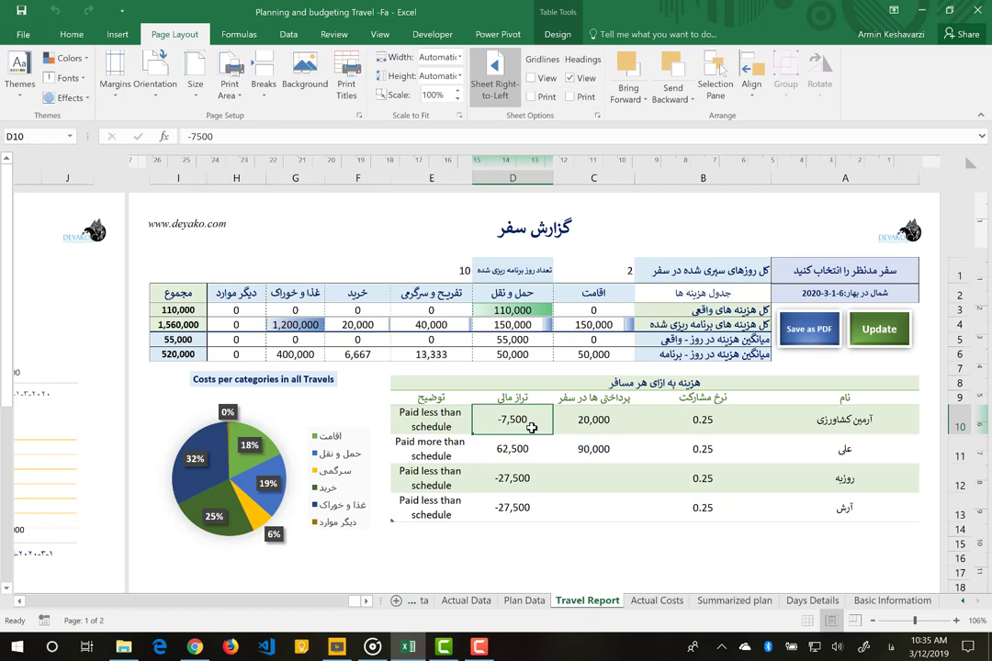
{"action": "left_click", "coordinate": [531, 454]}
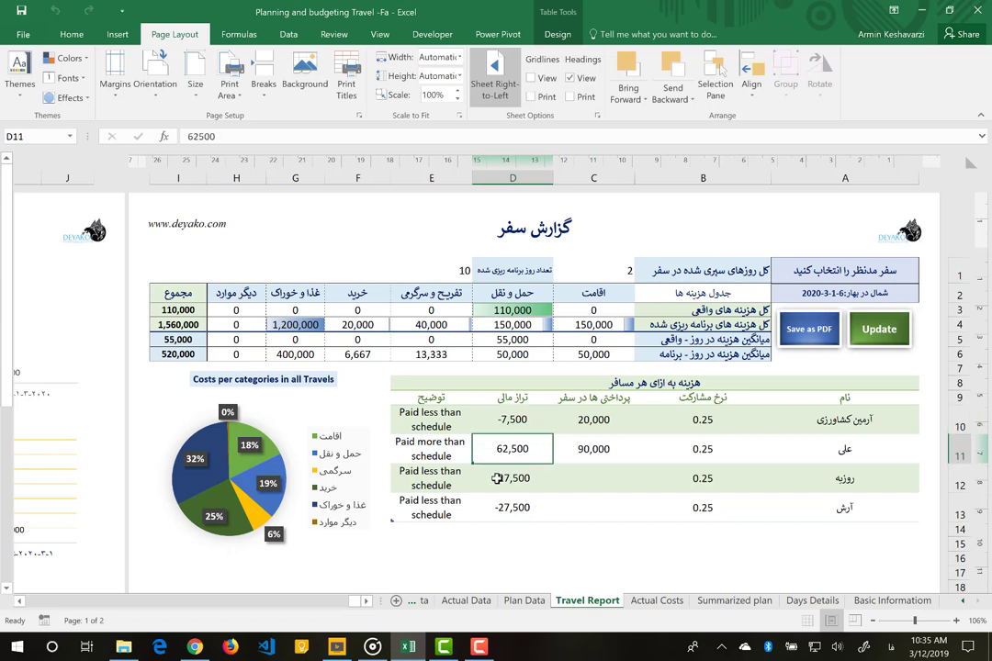
{"action": "left_click_drag", "start_coordinate": [503, 481], "coordinate": [500, 503]}
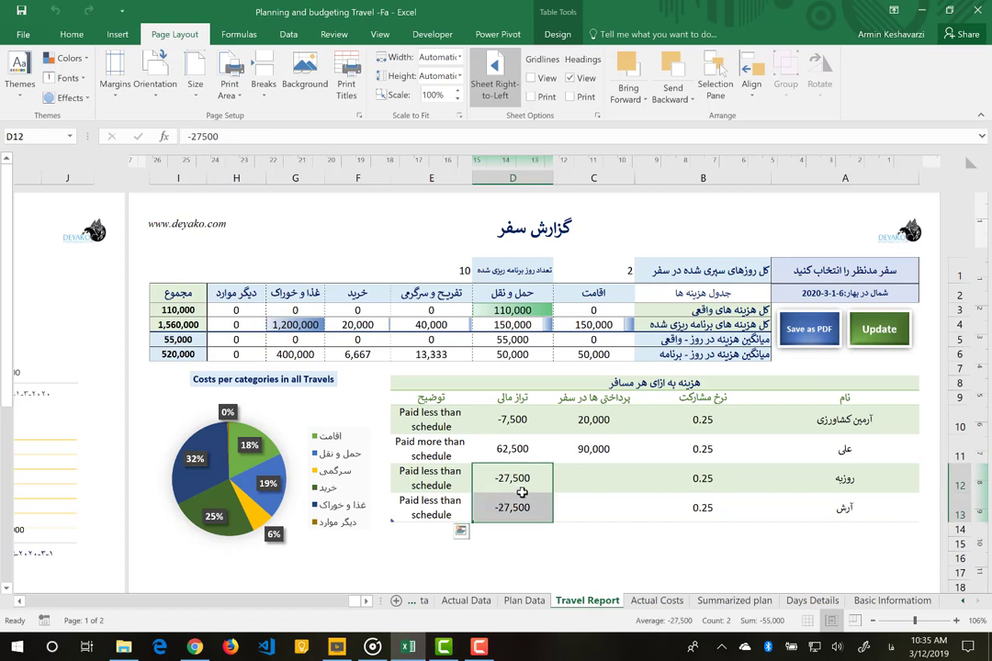
{"action": "left_click", "coordinate": [452, 486]}
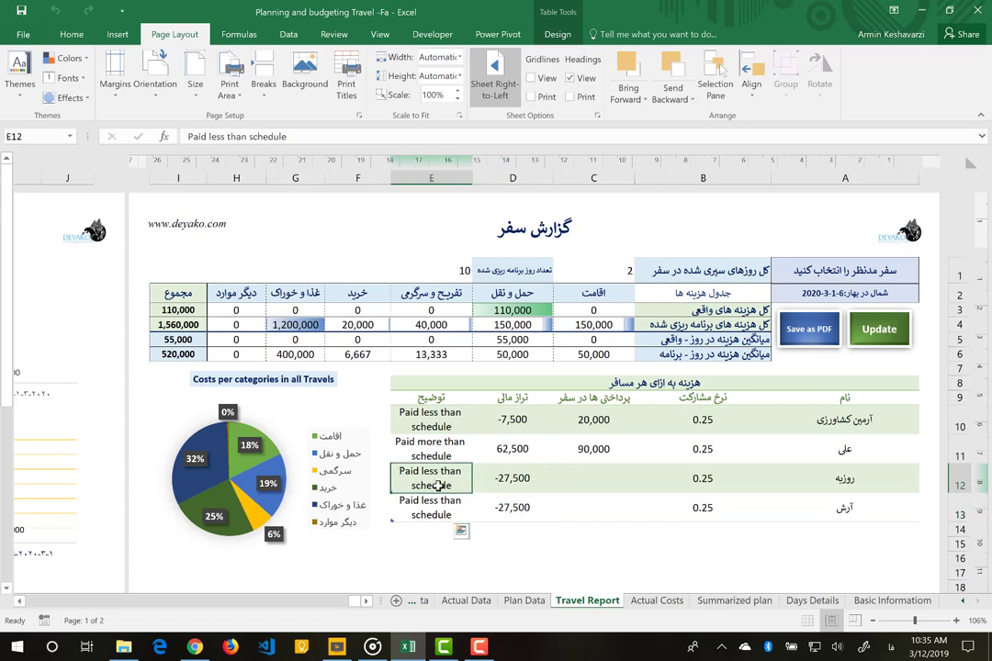
{"action": "left_click", "coordinate": [503, 480]}
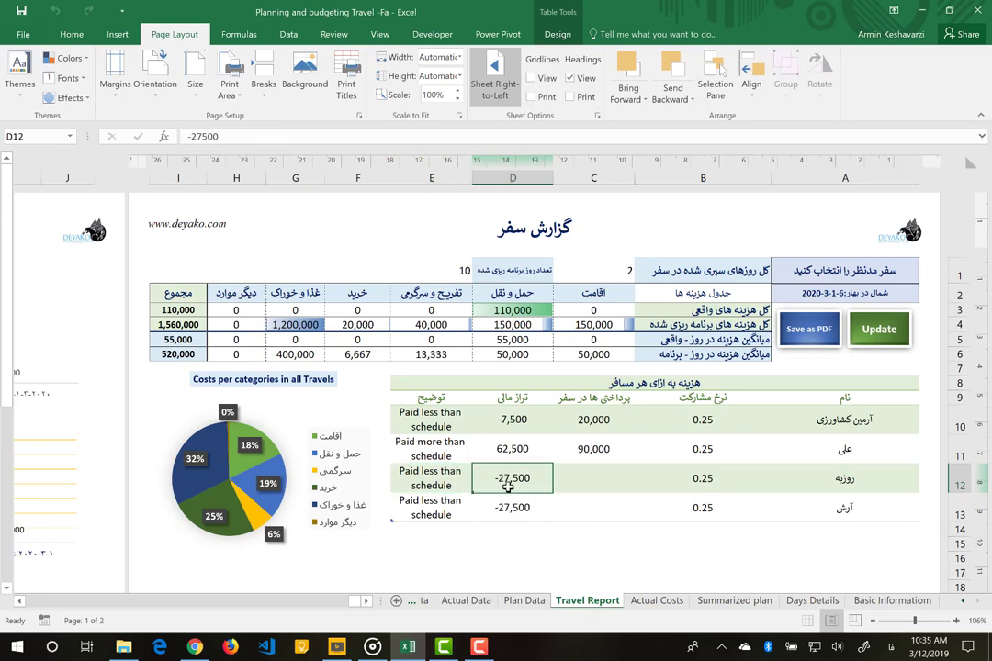
{"action": "left_click", "coordinate": [538, 438]}
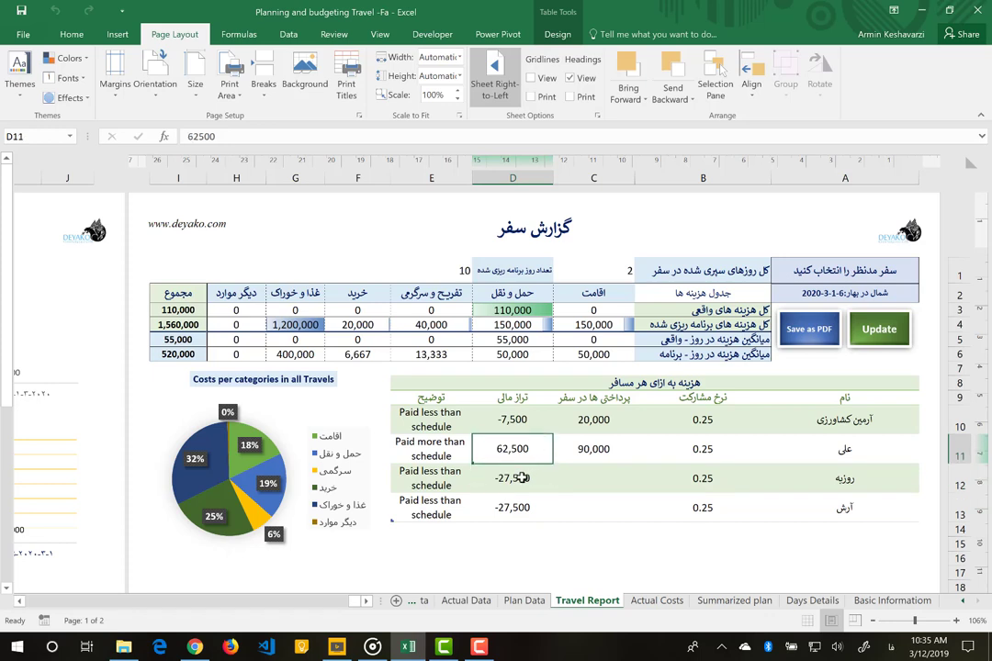
{"action": "left_click_drag", "start_coordinate": [514, 477], "coordinate": [521, 503]}
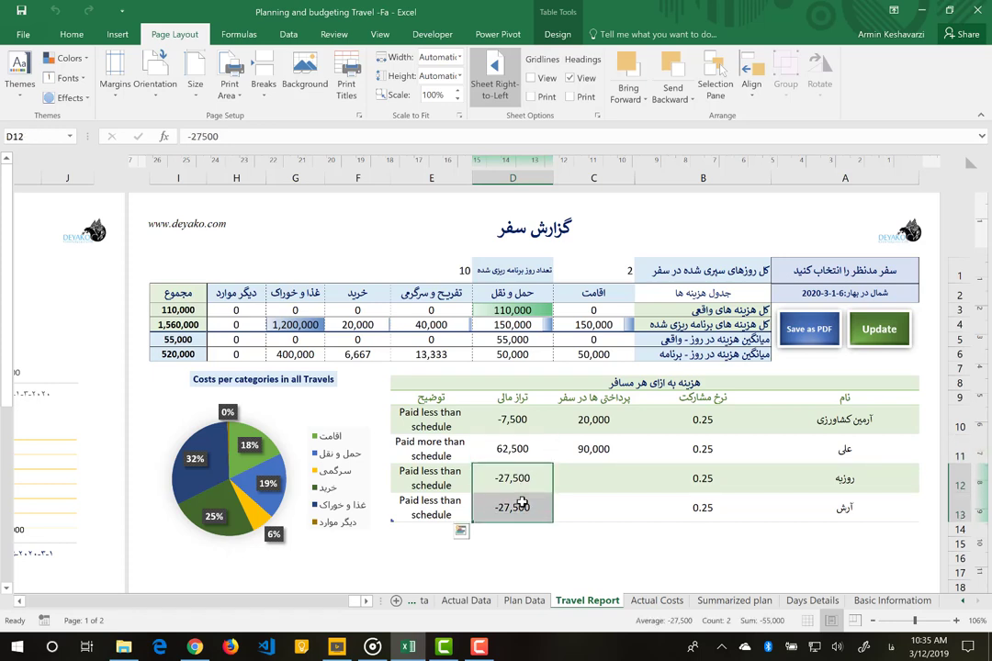
{"action": "left_click", "coordinate": [524, 421]}
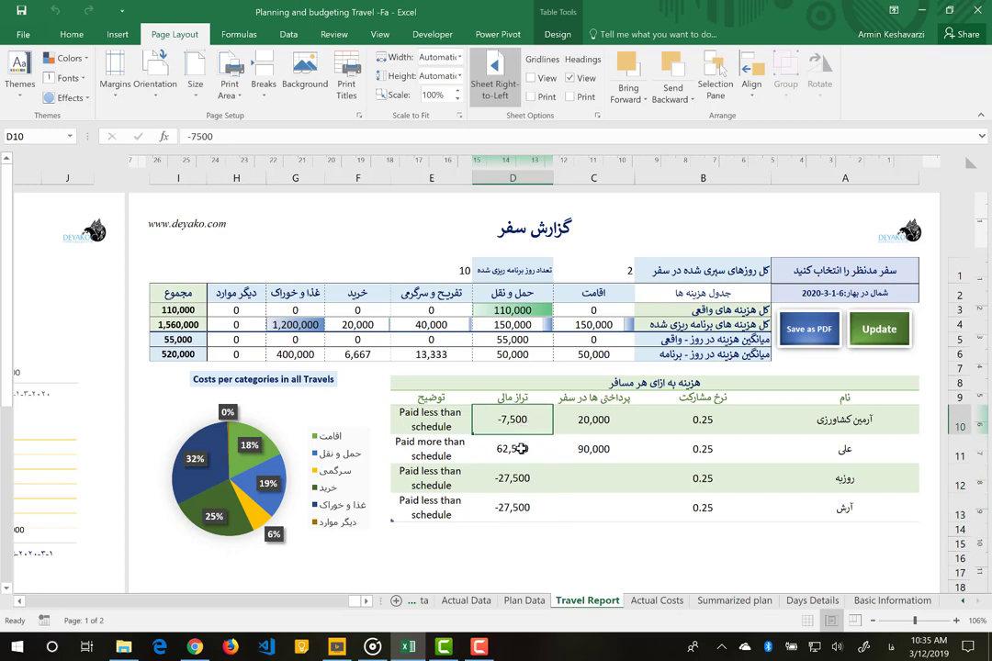
{"action": "left_click", "coordinate": [521, 448]}
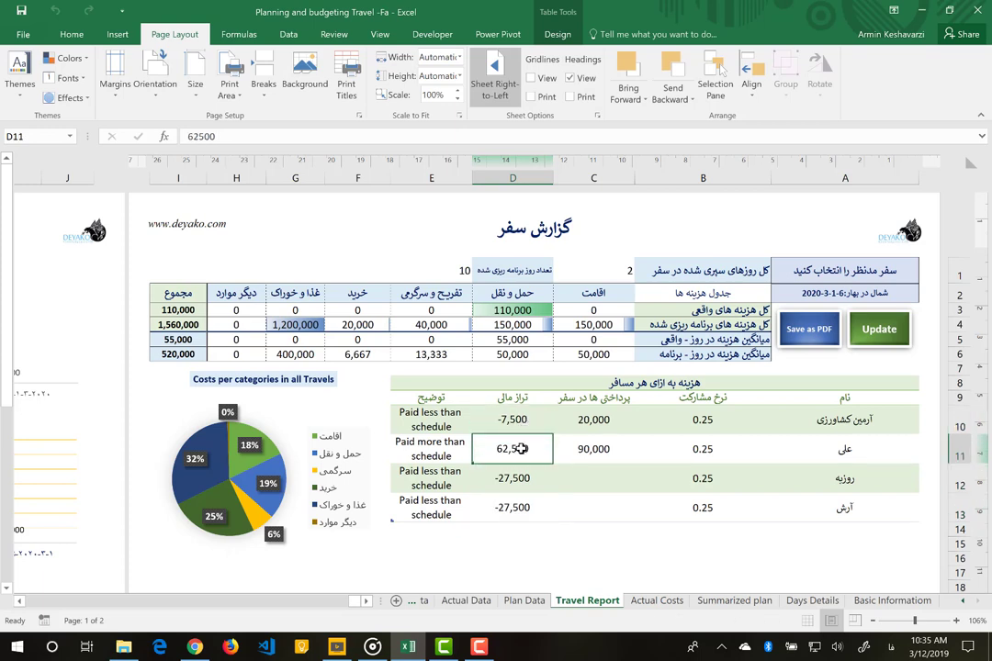
{"action": "left_click", "coordinate": [177, 325]}
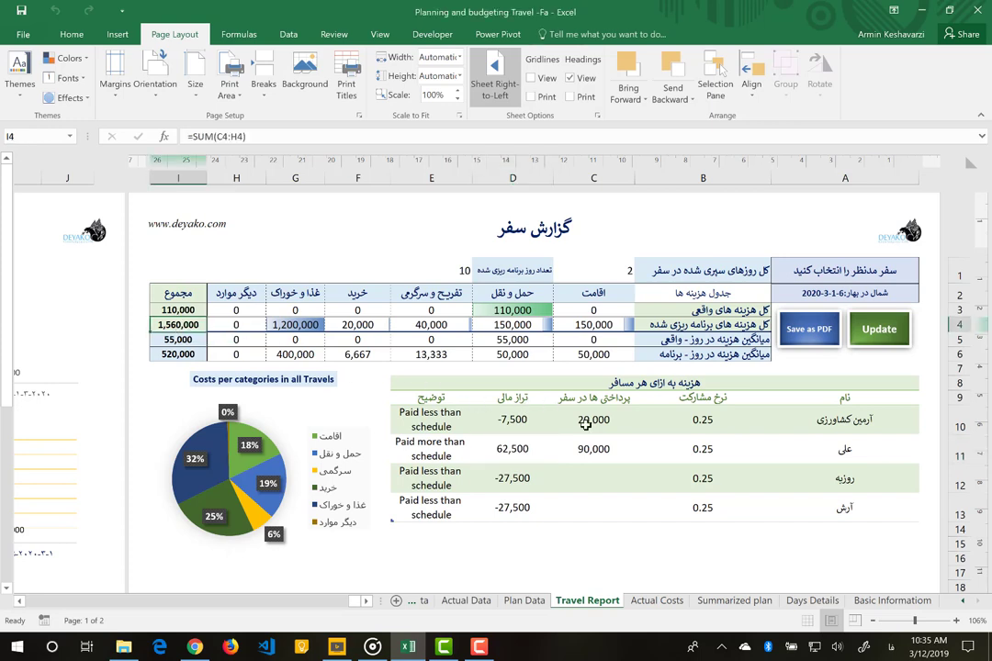
{"action": "left_click_drag", "start_coordinate": [594, 423], "coordinate": [606, 461]}
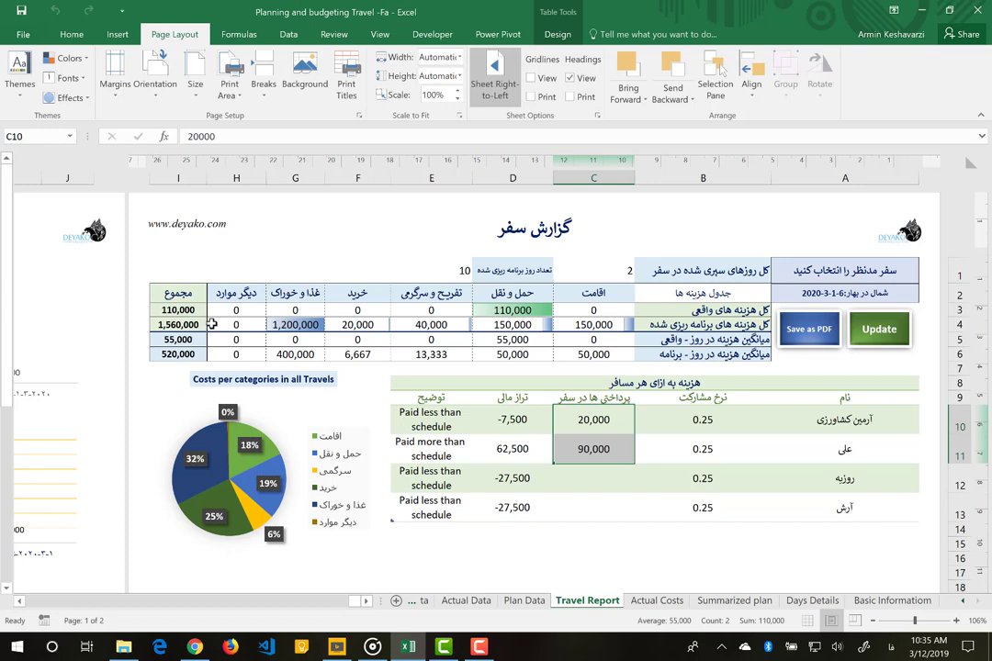
{"action": "left_click_drag", "start_coordinate": [593, 420], "coordinate": [598, 441]}
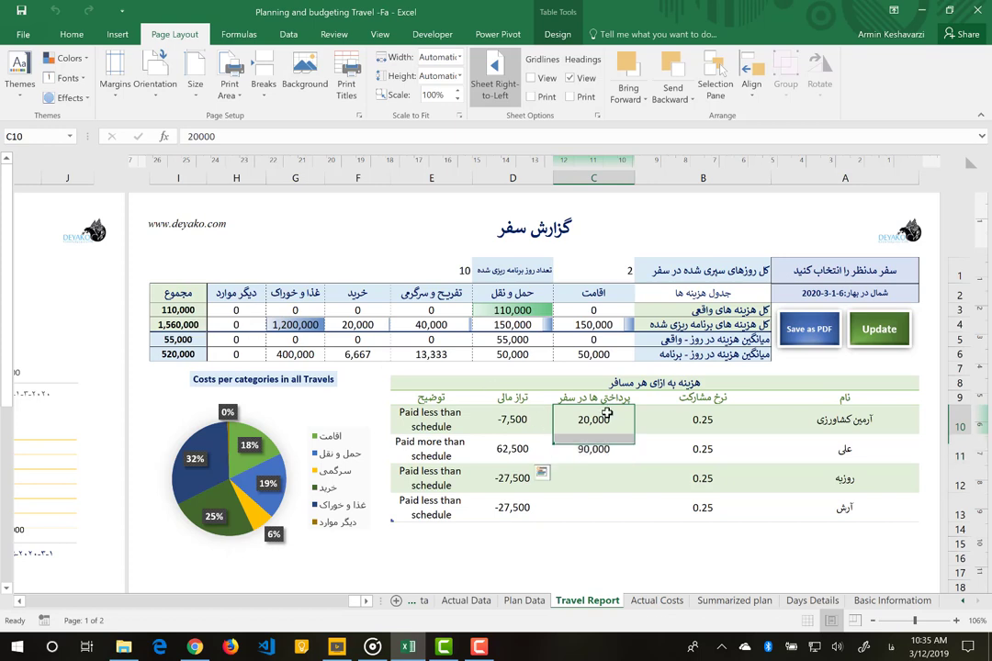
{"action": "left_click", "coordinate": [521, 421]}
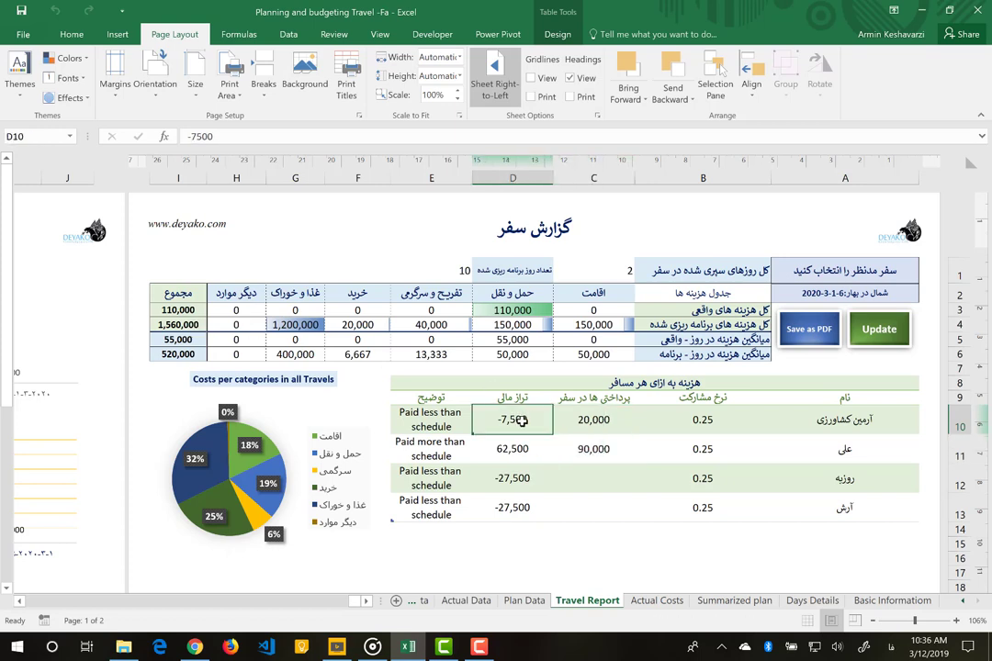
{"action": "left_click", "coordinate": [524, 475]}
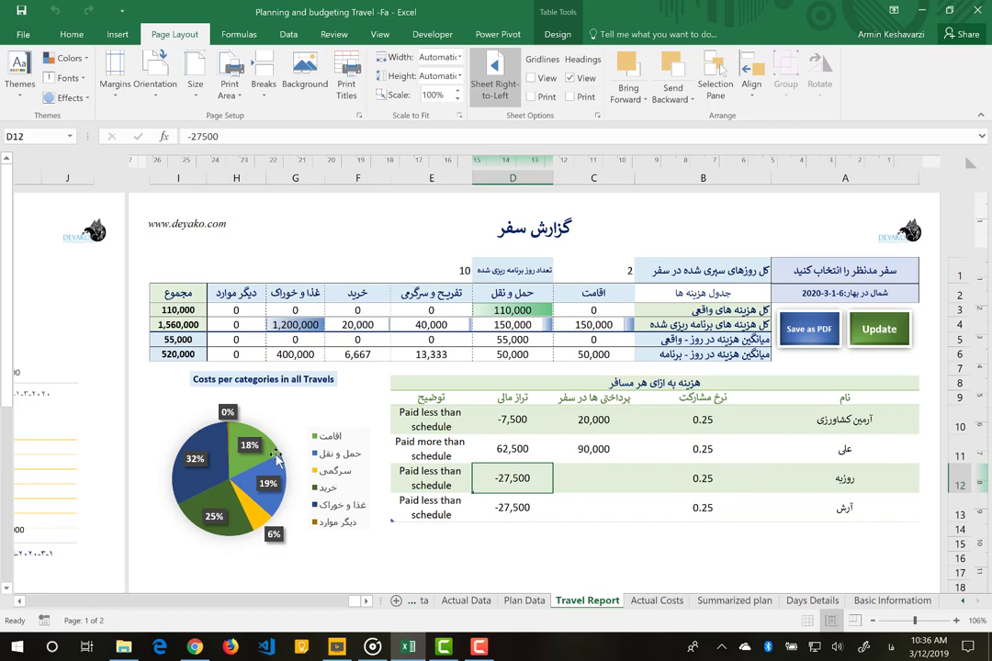
{"action": "left_click", "coordinate": [569, 312]}
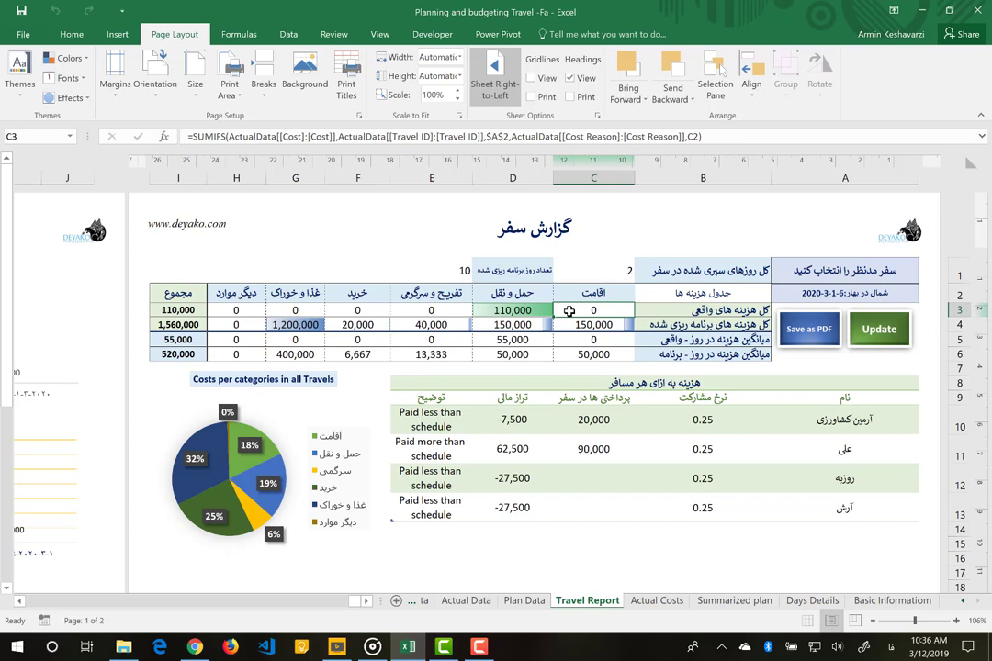
{"action": "key", "text": "Left"}
{"action": "key", "text": "Down"}
{"action": "key", "text": "Right"}
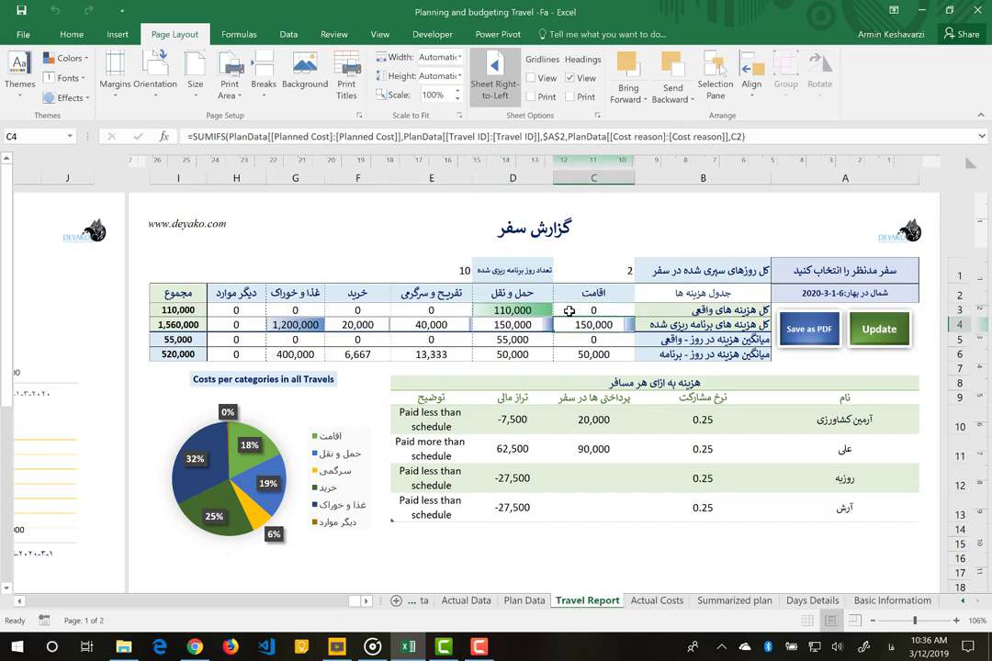
{"action": "key", "text": "Up"}
{"action": "key", "text": "Left"}
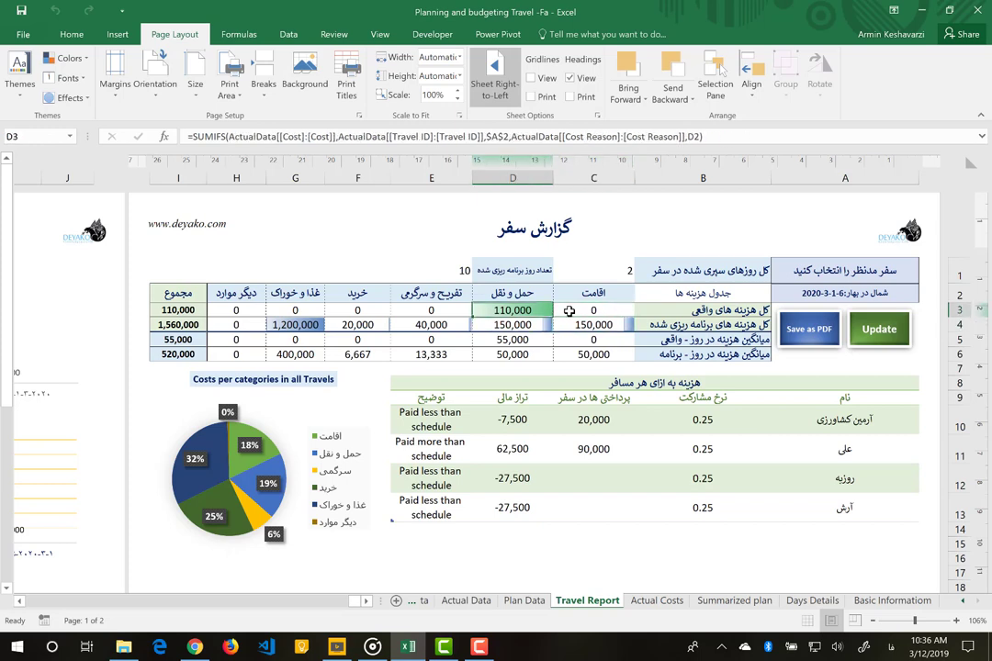
{"action": "key", "text": "Left"}
{"action": "key", "text": "Left"}
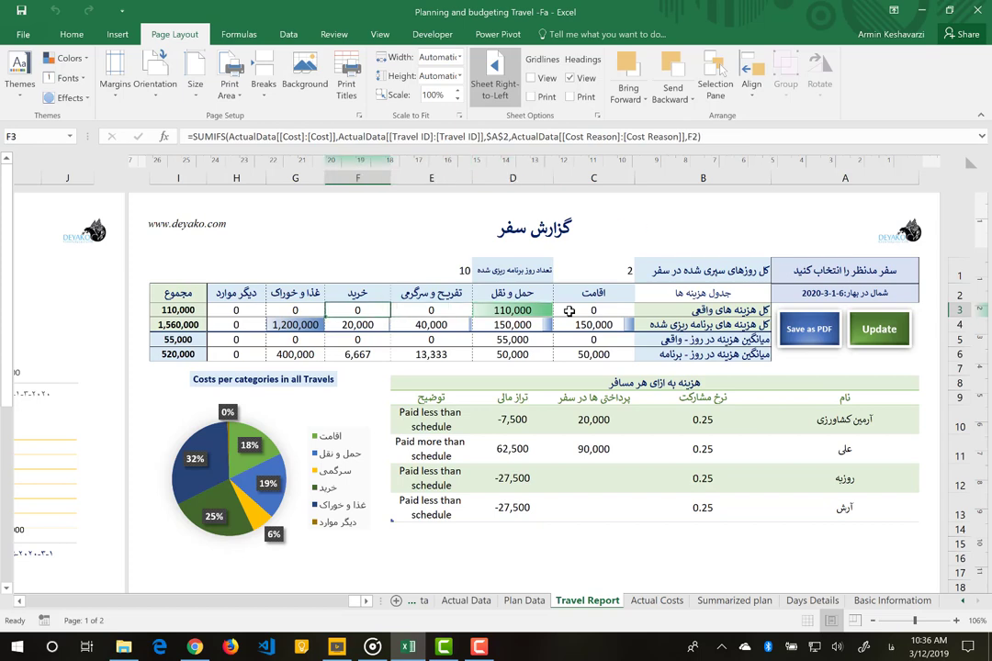
{"action": "key", "text": "Left"}
{"action": "key", "text": "Left"}
{"action": "key", "text": "Left"}
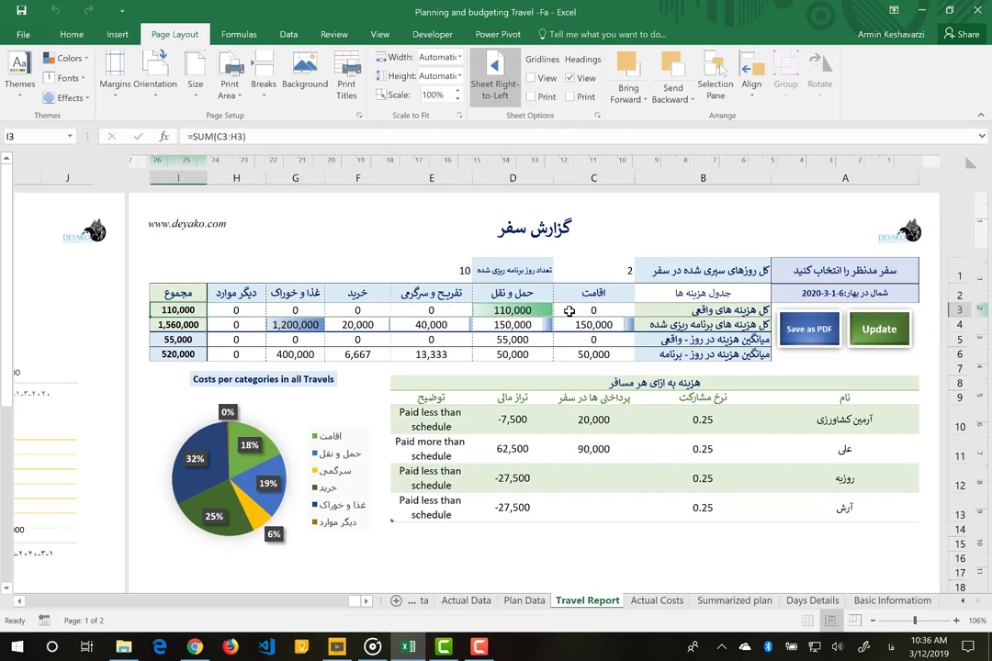
{"action": "key", "text": "Down"}
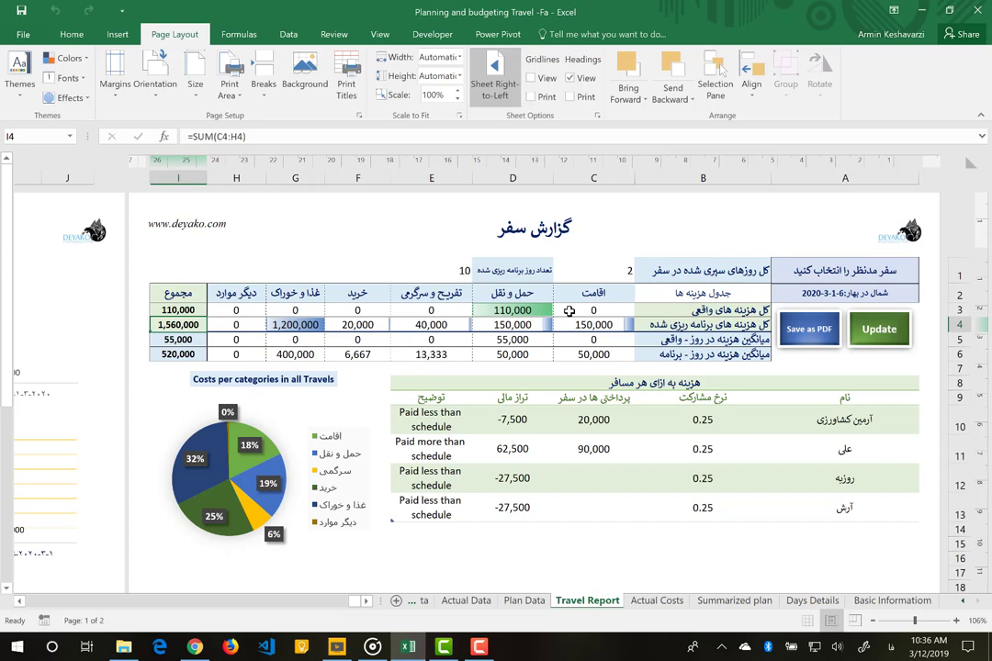
{"action": "key", "text": "Right"}
{"action": "key", "text": "Right"}
{"action": "key", "text": "Right"}
{"action": "key", "text": "Right"}
{"action": "key", "text": "Right"}
{"action": "key", "text": "Right"}
{"action": "key", "text": "Up"}
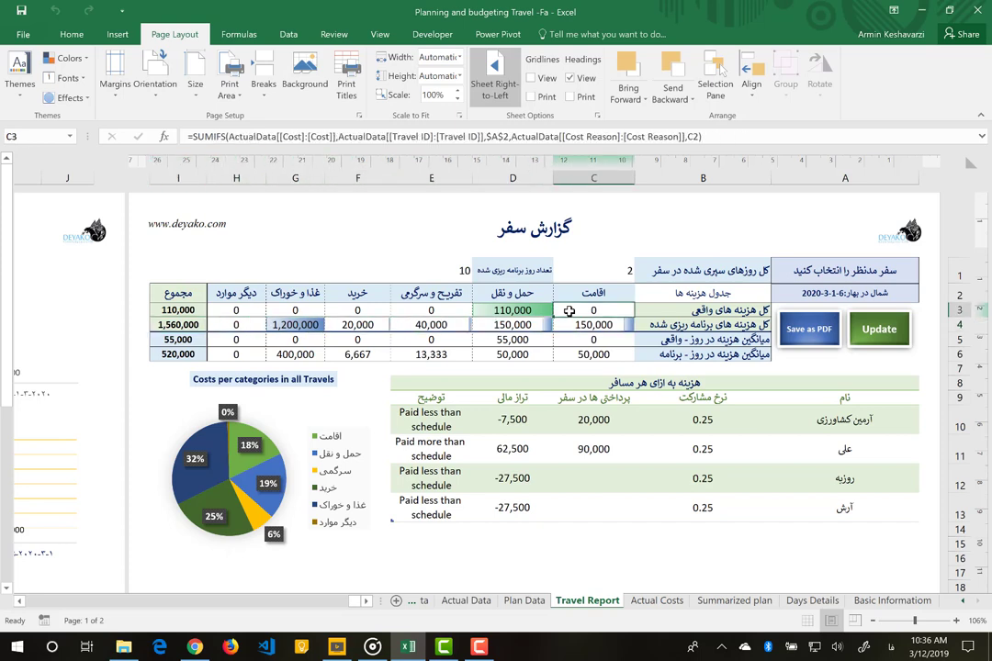
{"action": "key", "text": "Left"}
{"action": "key", "text": "Left"}
{"action": "key", "text": "Left"}
{"action": "key", "text": "Left"}
{"action": "key", "text": "Left"}
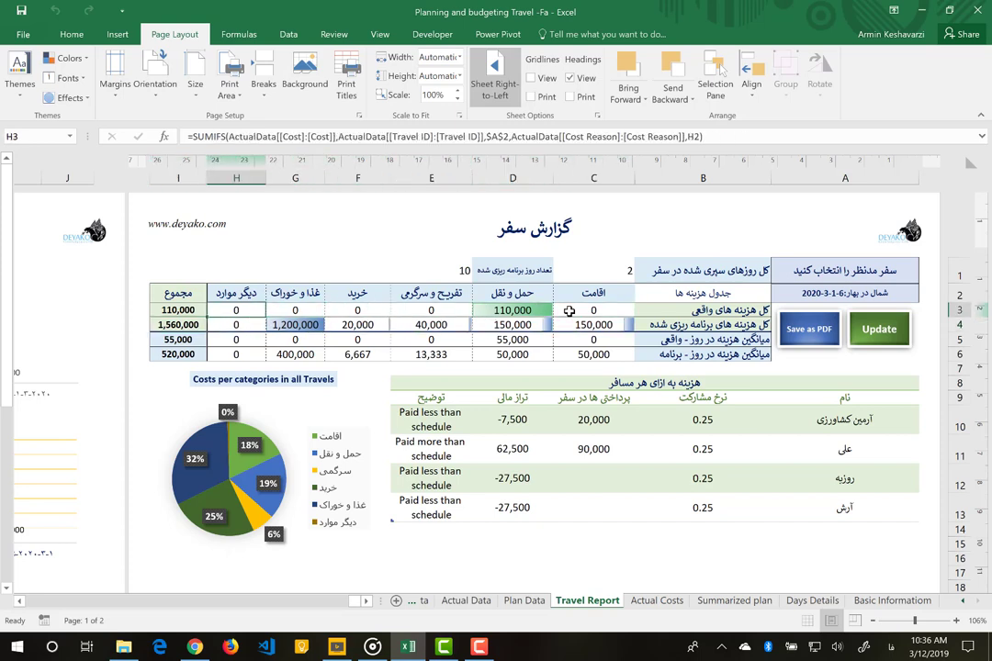
{"action": "key", "text": "Down"}
{"action": "key", "text": "Right"}
{"action": "key", "text": "Right"}
{"action": "key", "text": "Right"}
{"action": "key", "text": "Right"}
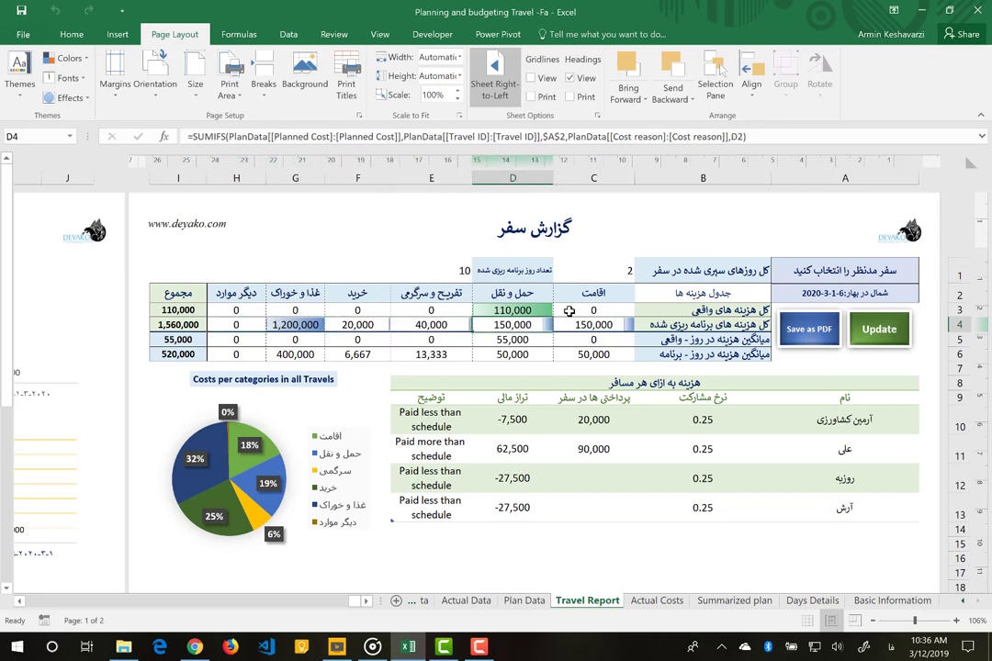
{"action": "key", "text": "Right"}
{"action": "key", "text": "Right"}
{"action": "key", "text": "Down"}
{"action": "key", "text": "Left"}
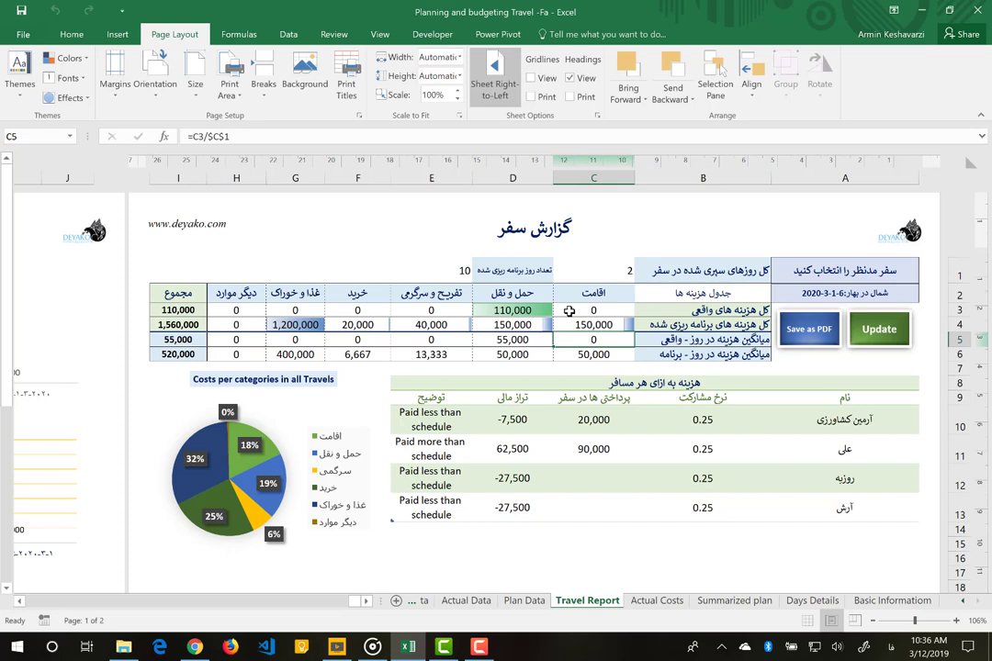
{"action": "key", "text": "Left"}
{"action": "key", "text": "Left"}
{"action": "key", "text": "Left"}
{"action": "key", "text": "Left"}
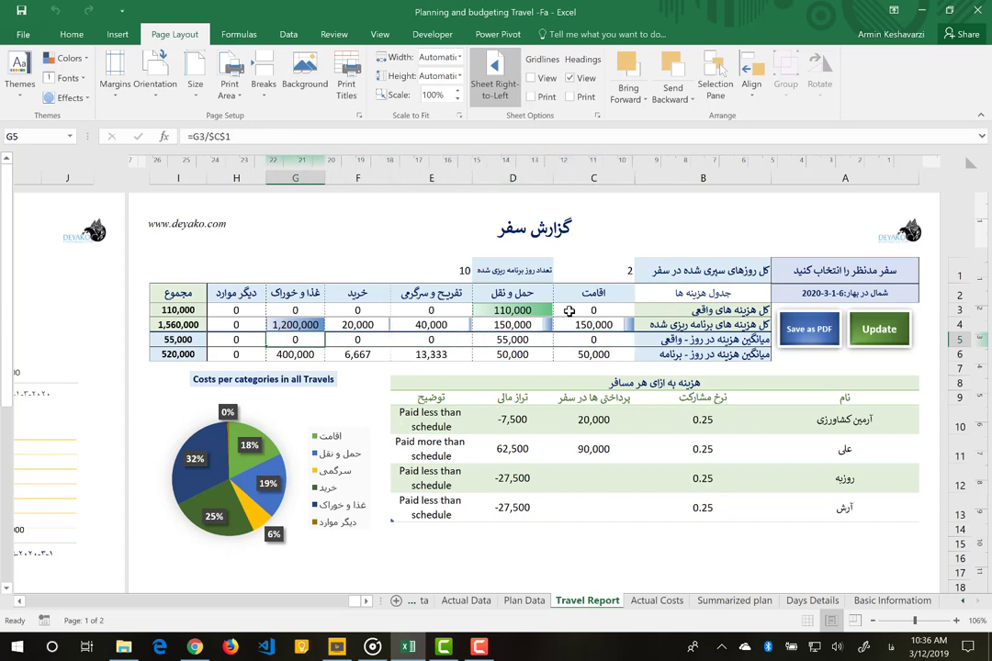
{"action": "key", "text": "Left"}
{"action": "key", "text": "Right"}
{"action": "key", "text": "Left"}
{"action": "key", "text": "Left"}
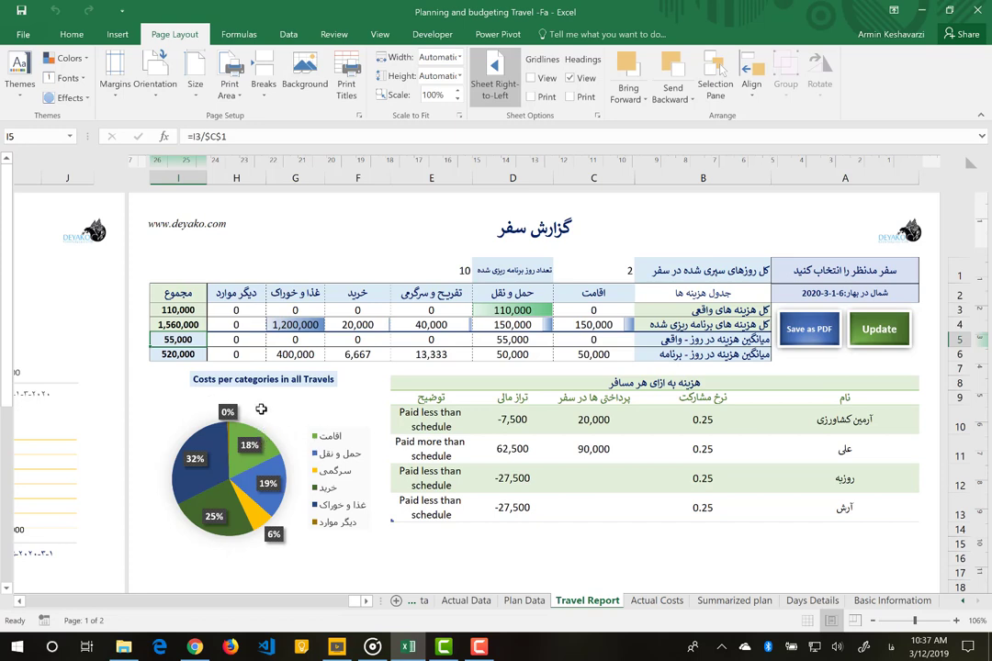
- Retitle the pie chart to درصد هزینه در هر طبقه هزینه ای
{"action": "left_click", "coordinate": [263, 377]}
{"action": "type", "text": "هزینه"}
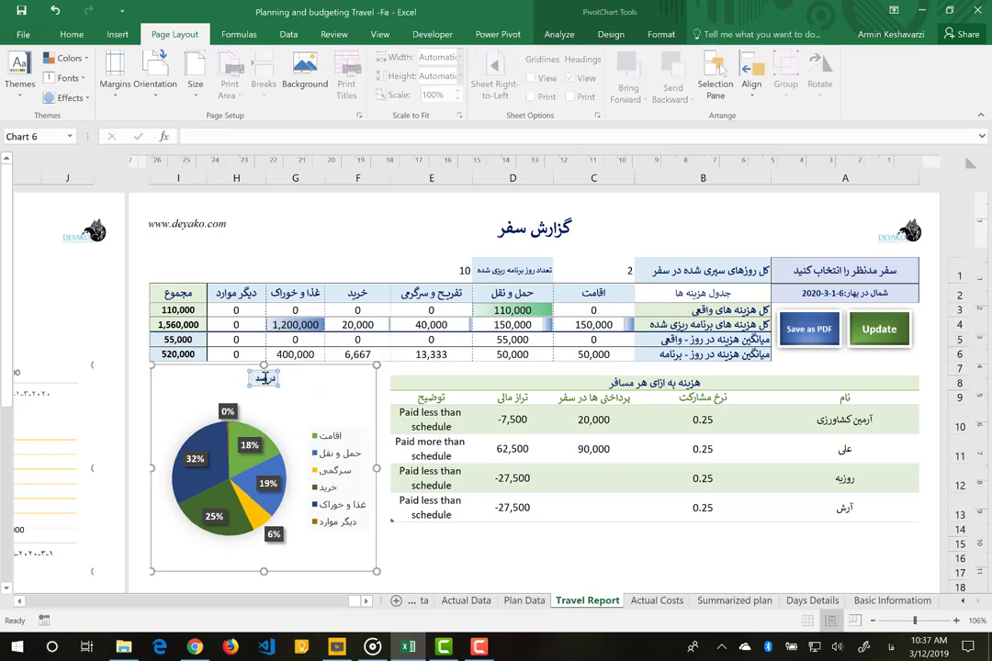
{"action": "type", "text": " در"}
{"action": "type", "text": " هر طبقه"}
{"action": "key", "text": "BackSpace"}
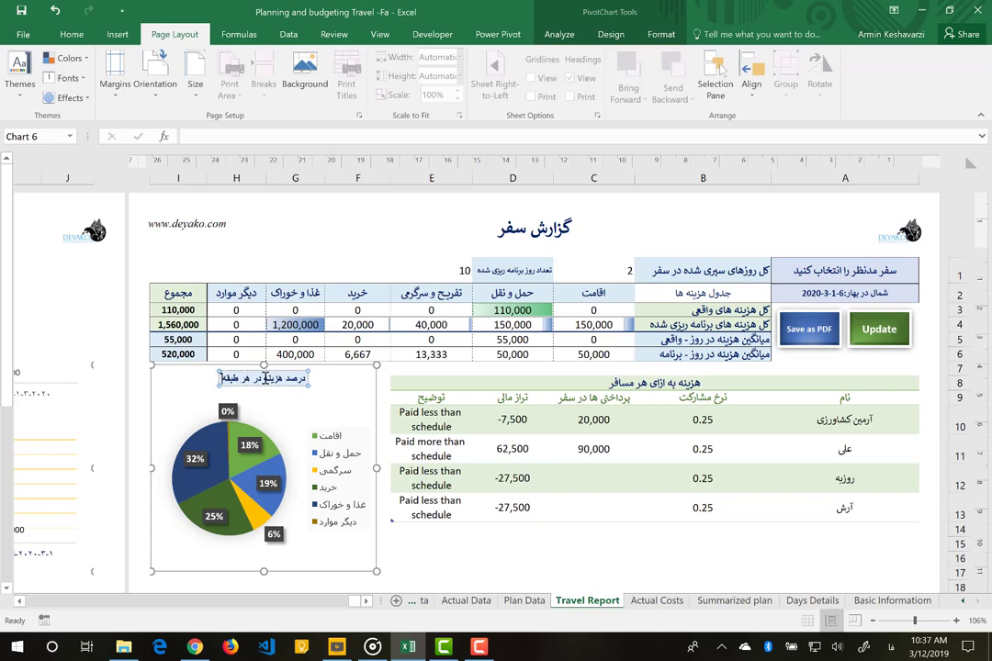
{"action": "type", "text": "هزینه ای"}
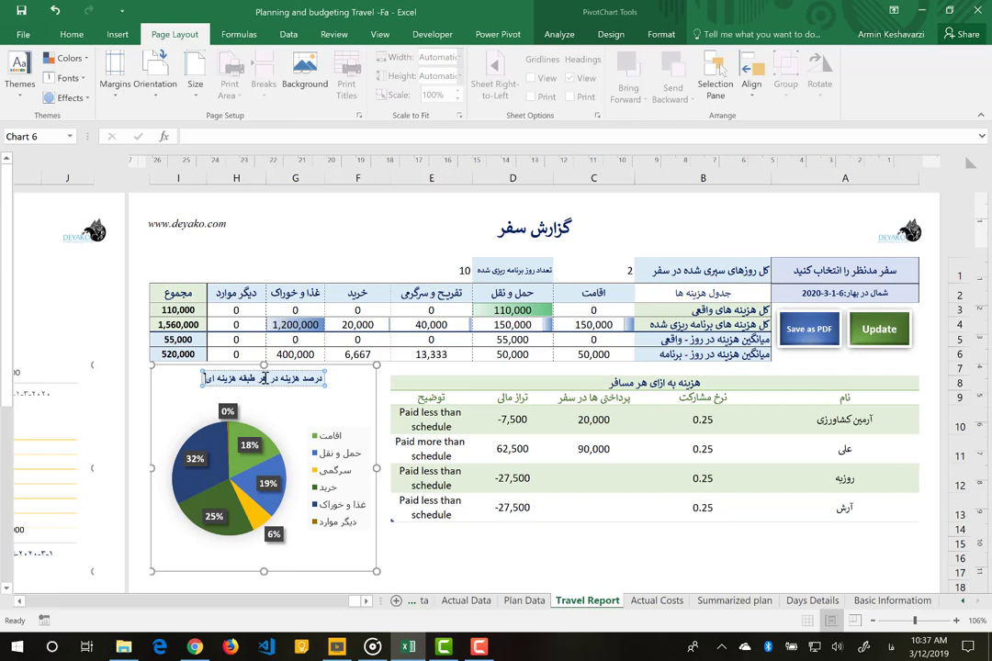
- Set the whole chart title's font to Tahoma
{"action": "left_click_drag", "start_coordinate": [325, 377], "coordinate": [202, 377]}
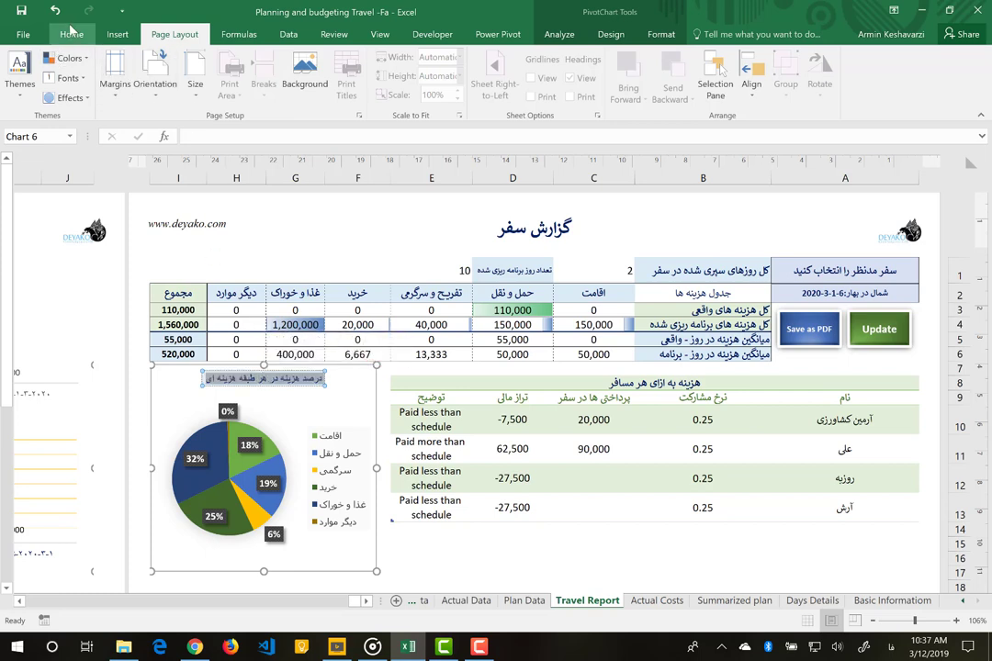
{"action": "left_click", "coordinate": [71, 34]}
{"action": "left_click", "coordinate": [101, 64]}
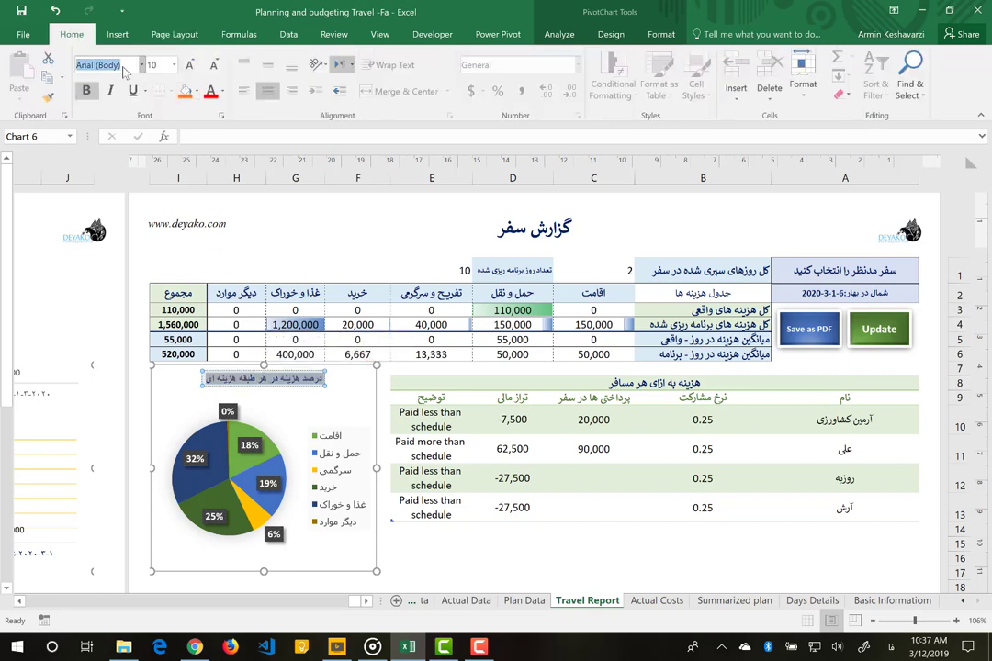
{"action": "type", "text": "Tahoma"}
{"action": "key", "text": "Return"}
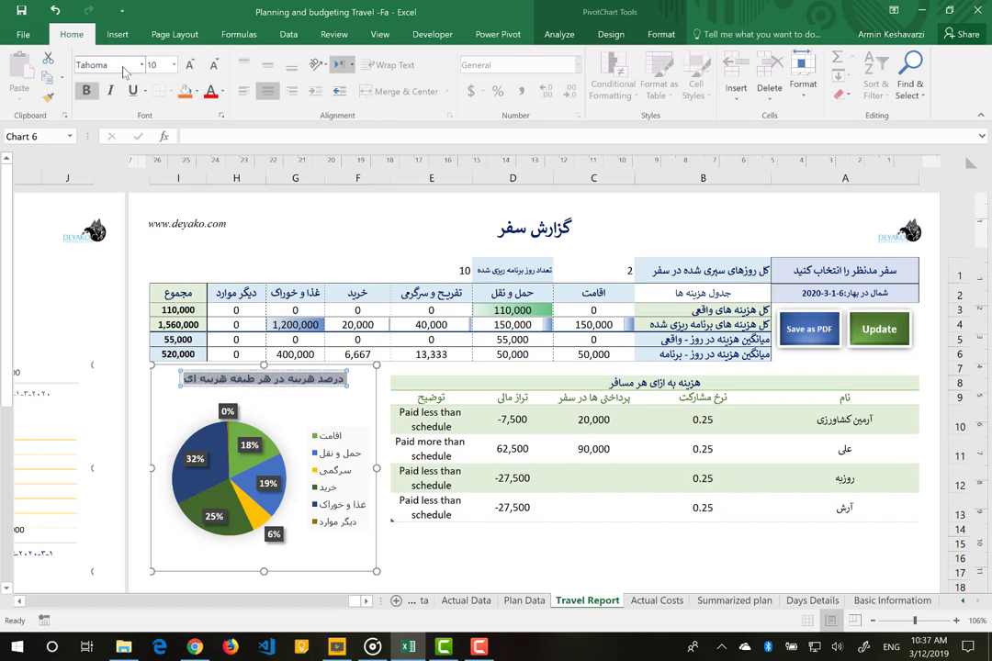
{"action": "left_click", "coordinate": [357, 419]}
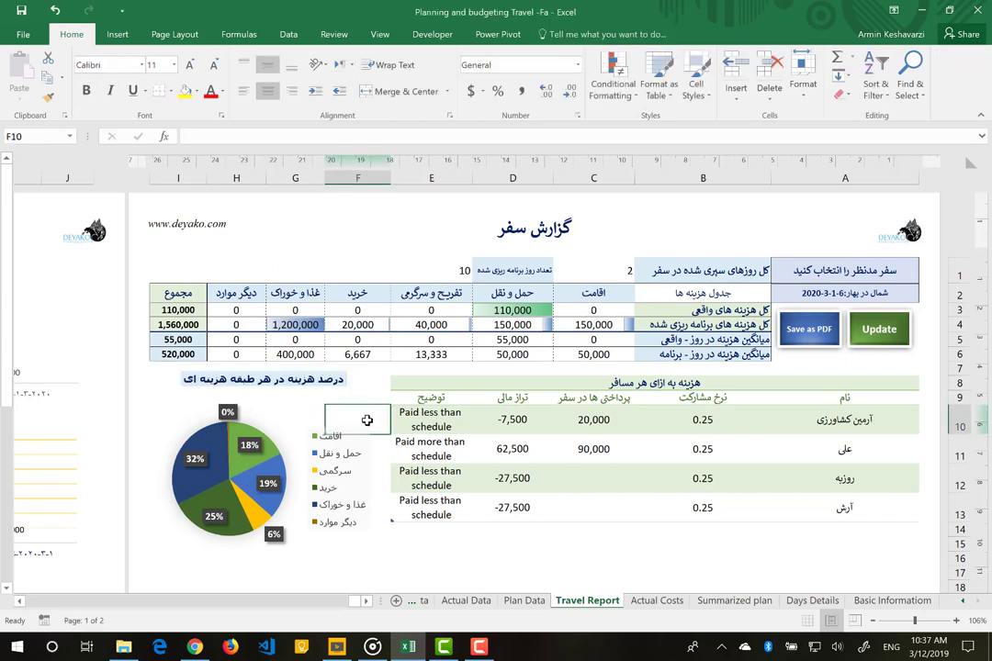
{"action": "left_click", "coordinate": [427, 384]}
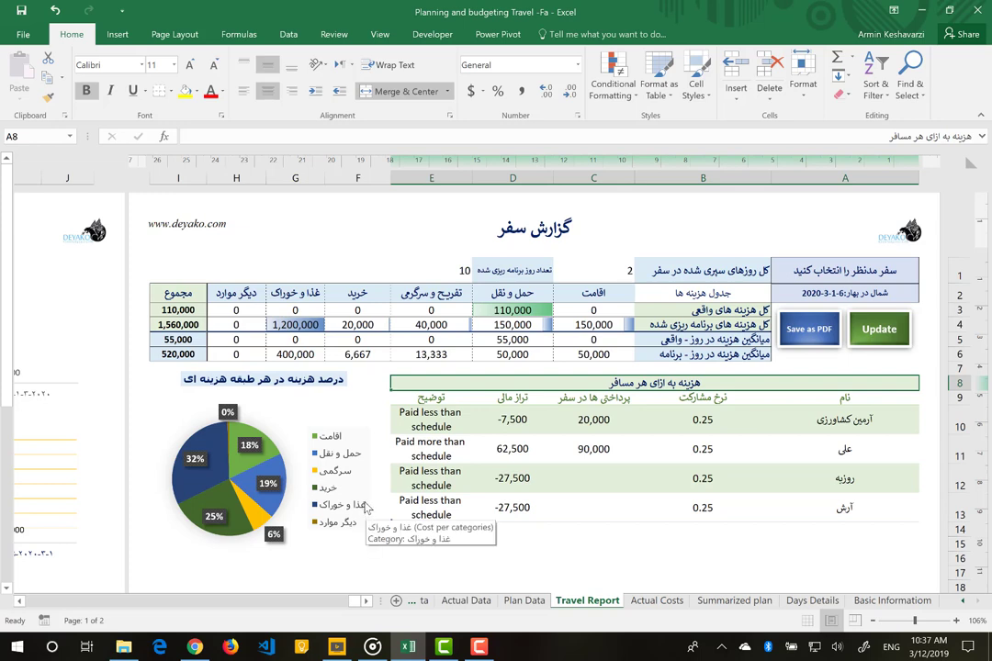
{"action": "mouse_move", "coordinate": [252, 465]}
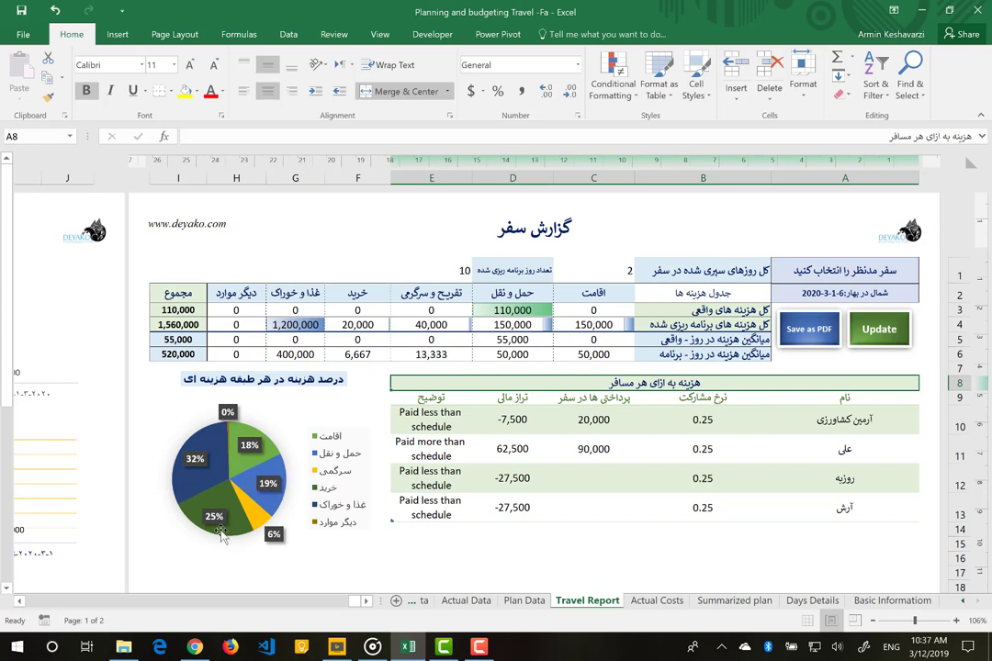
{"action": "mouse_move", "coordinate": [249, 524]}
{"action": "scroll", "coordinate": [271, 430], "scroll_direction": "left", "scroll_amount": 1}
{"action": "scroll", "coordinate": [271, 430], "scroll_direction": "left", "scroll_amount": 4}
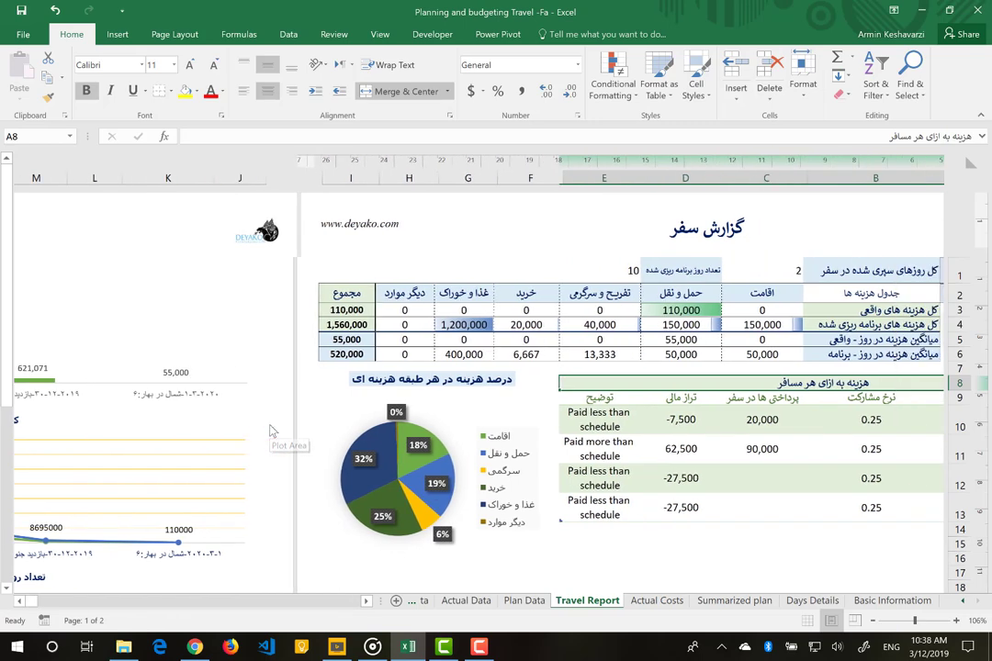
{"action": "left_click", "coordinate": [19, 602]}
{"action": "left_click", "coordinate": [20, 601]}
{"action": "left_click", "coordinate": [20, 602]}
{"action": "left_click", "coordinate": [20, 602]}
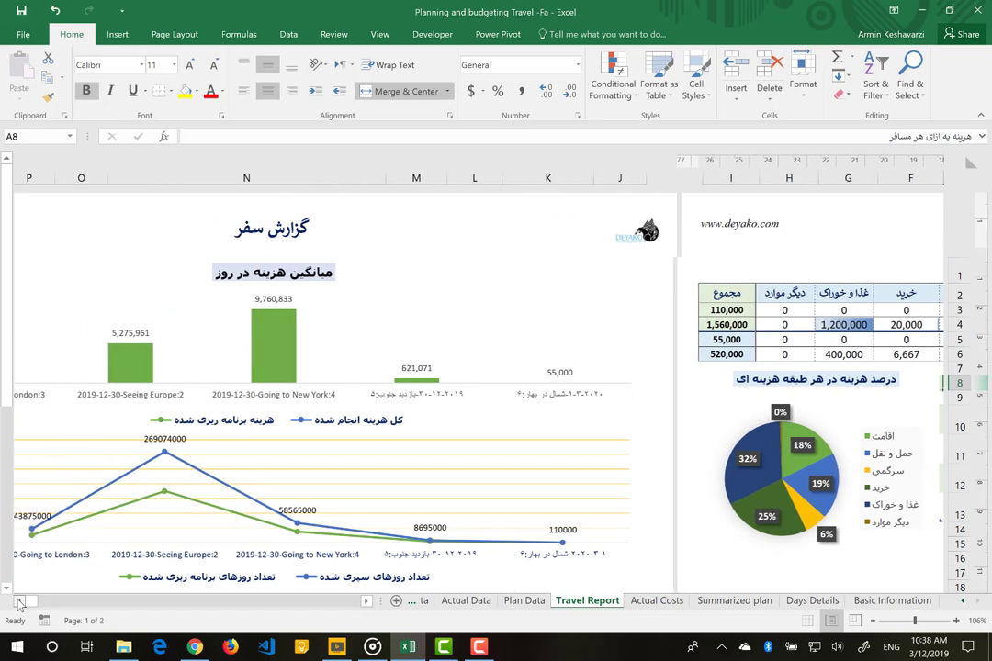
{"action": "left_click", "coordinate": [19, 602]}
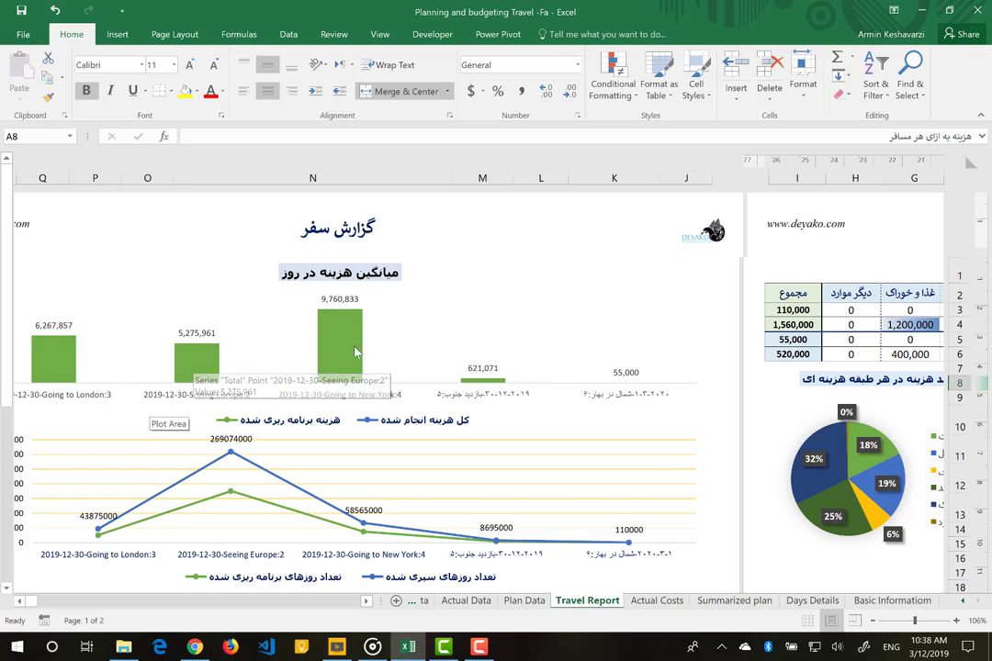
{"action": "mouse_move", "coordinate": [359, 353]}
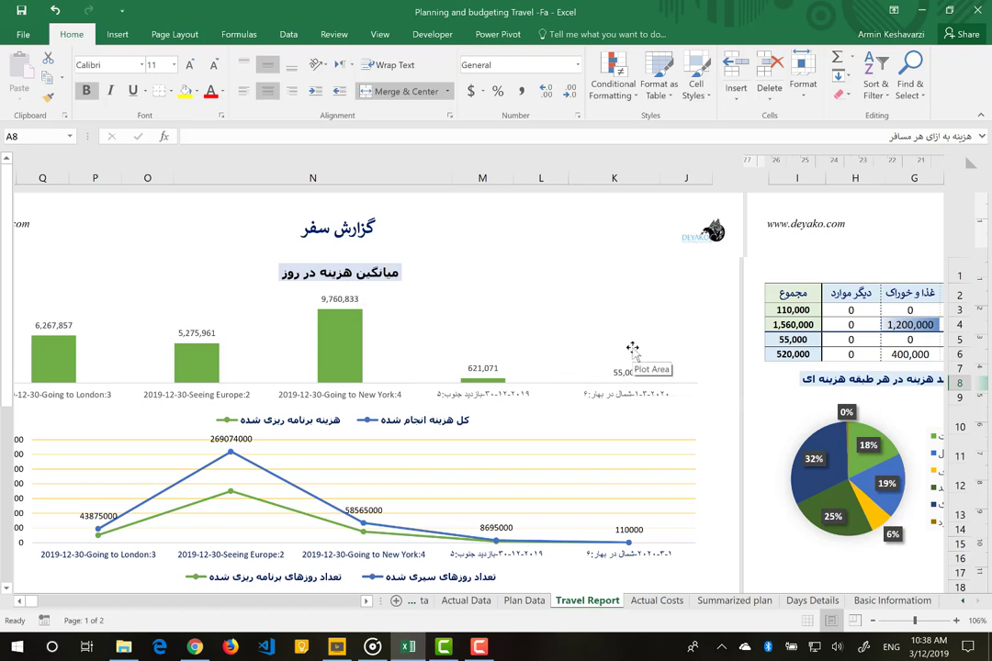
{"action": "mouse_move", "coordinate": [346, 320]}
{"action": "mouse_move", "coordinate": [495, 379]}
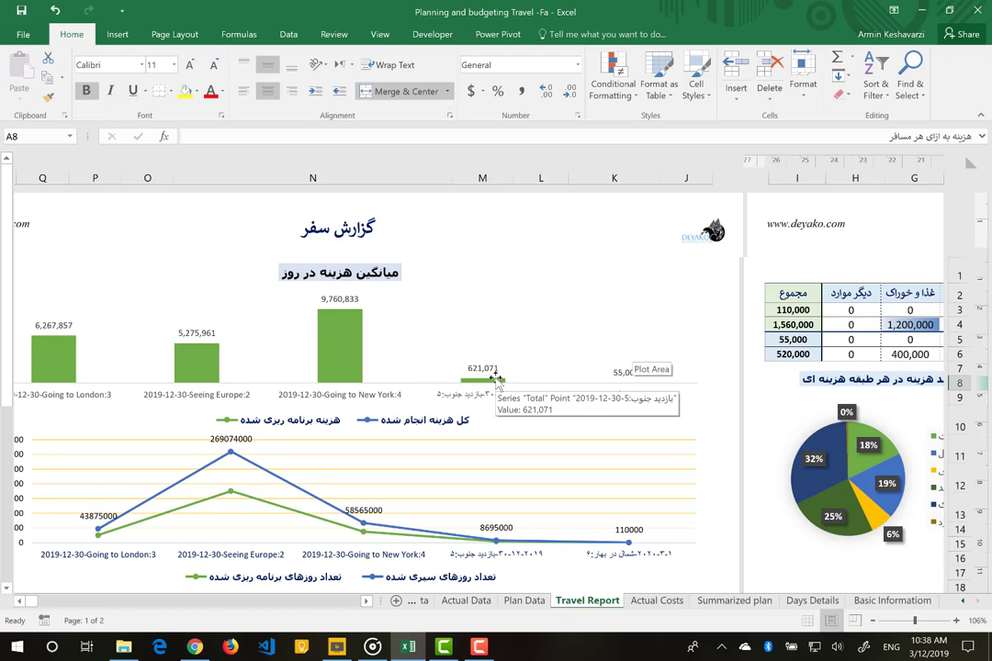
{"action": "scroll", "coordinate": [495, 379], "scroll_direction": "down", "scroll_amount": 1}
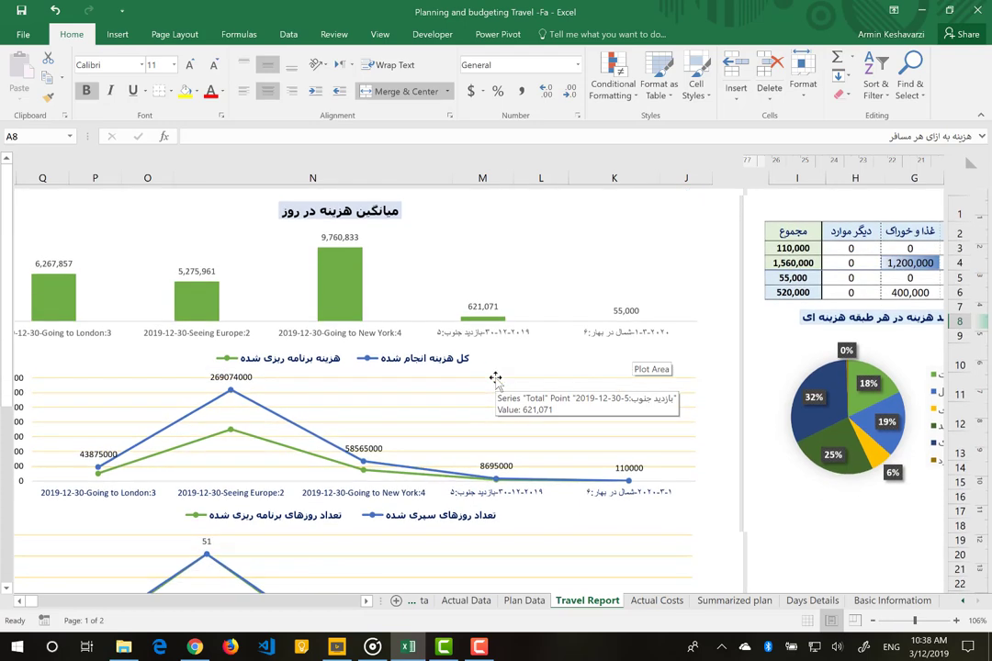
{"action": "scroll", "coordinate": [495, 379], "scroll_direction": "up", "scroll_amount": 1}
{"action": "scroll", "coordinate": [409, 445], "scroll_direction": "left", "scroll_amount": 3}
{"action": "scroll", "coordinate": [409, 446], "scroll_direction": "down", "scroll_amount": 1}
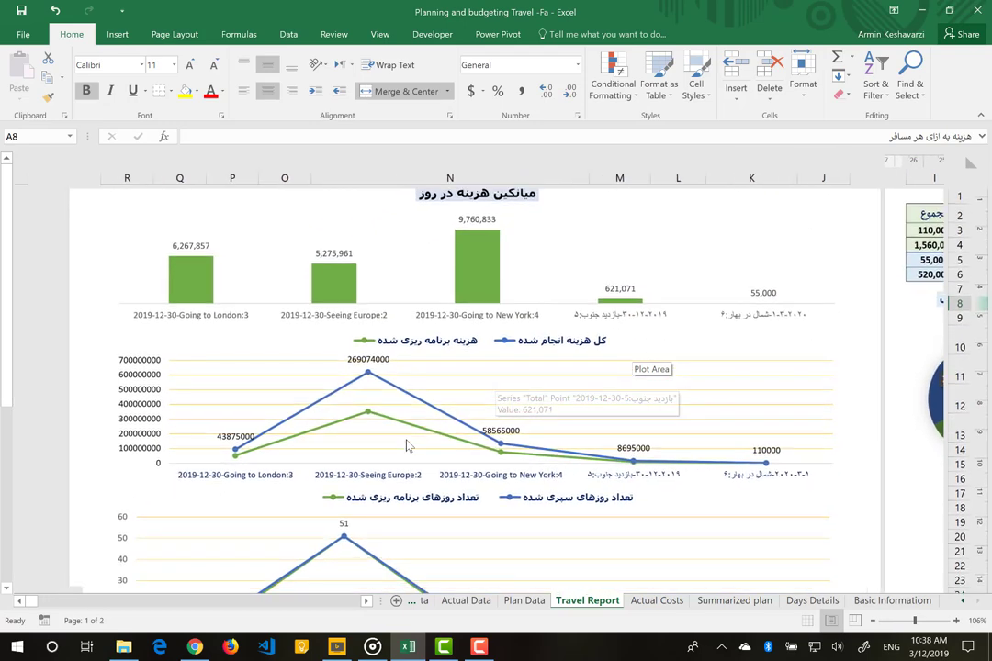
{"action": "scroll", "coordinate": [409, 445], "scroll_direction": "up", "scroll_amount": 1}
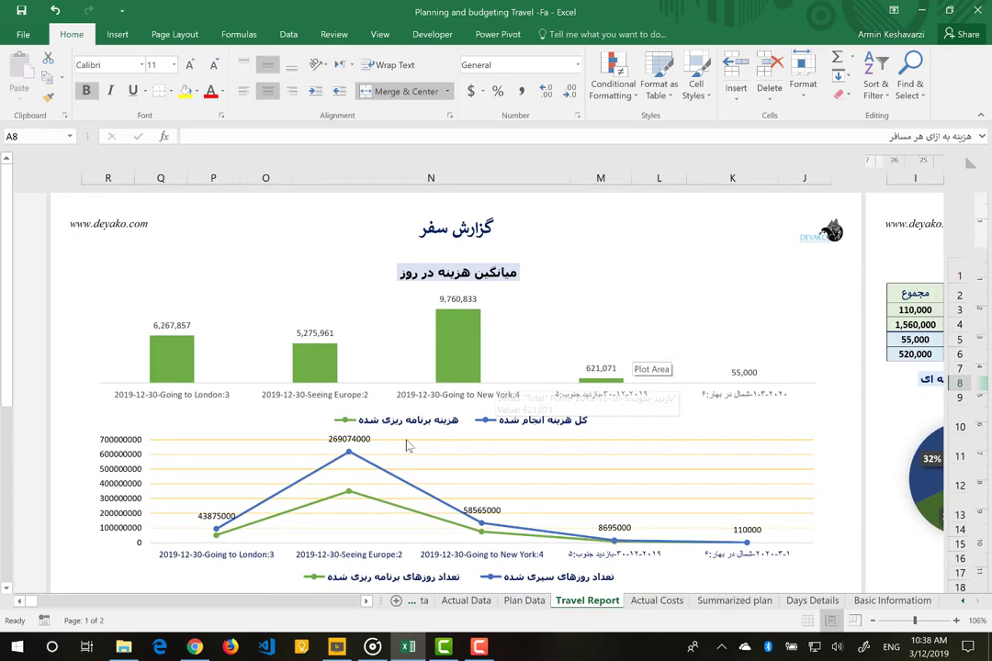
{"action": "scroll", "coordinate": [422, 510], "scroll_direction": "down", "scroll_amount": 1}
{"action": "scroll", "coordinate": [422, 510], "scroll_direction": "down", "scroll_amount": 2}
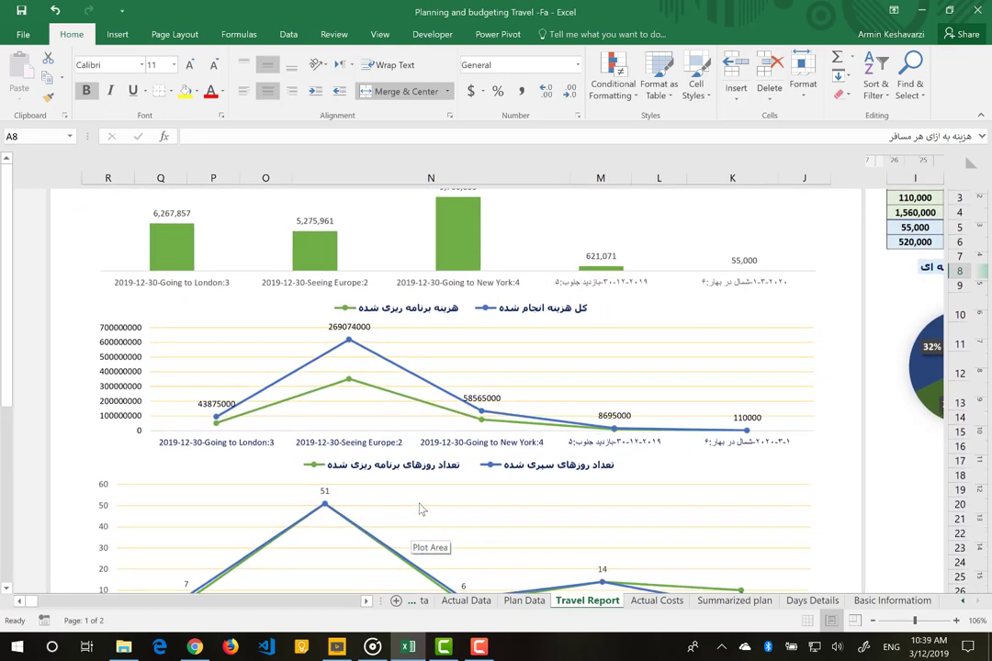
{"action": "scroll", "coordinate": [414, 482], "scroll_direction": "up", "scroll_amount": 1}
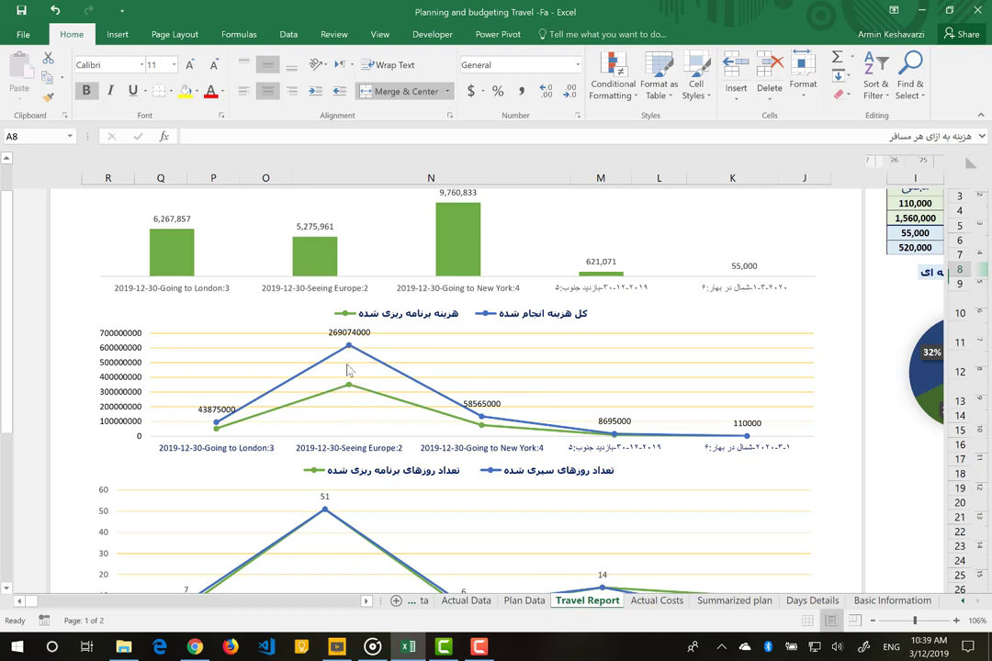
{"action": "left_click", "coordinate": [346, 377]}
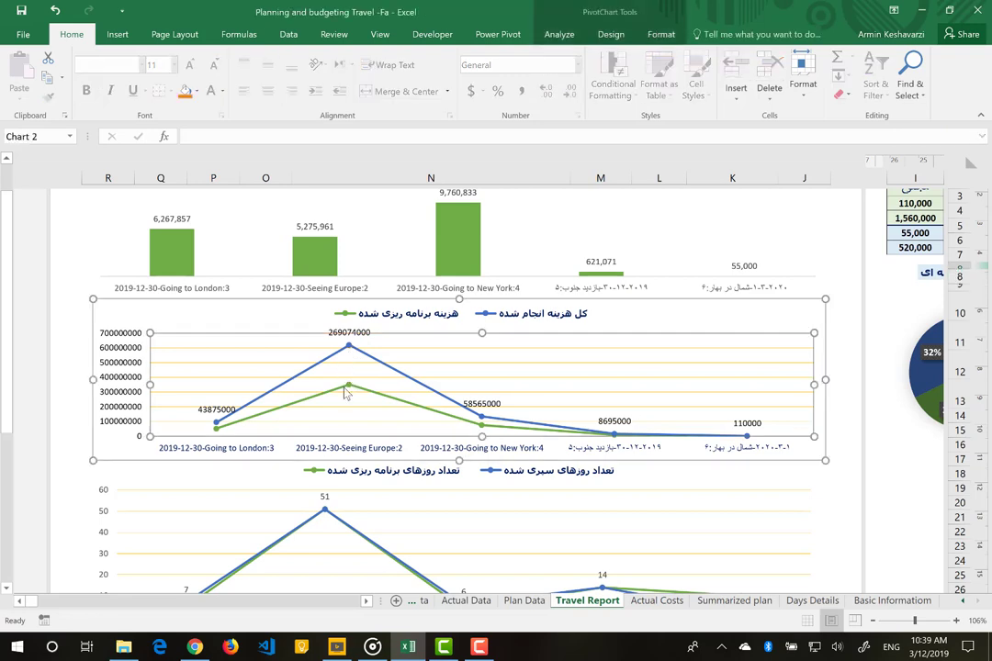
{"action": "left_click", "coordinate": [618, 437]}
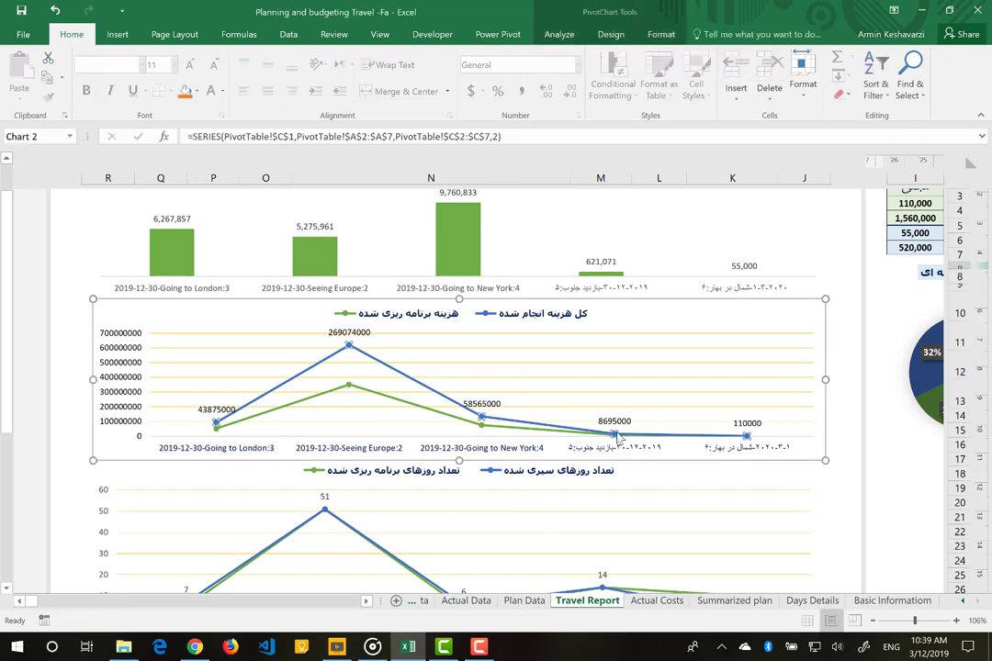
{"action": "scroll", "coordinate": [619, 439], "scroll_direction": "down", "scroll_amount": 3}
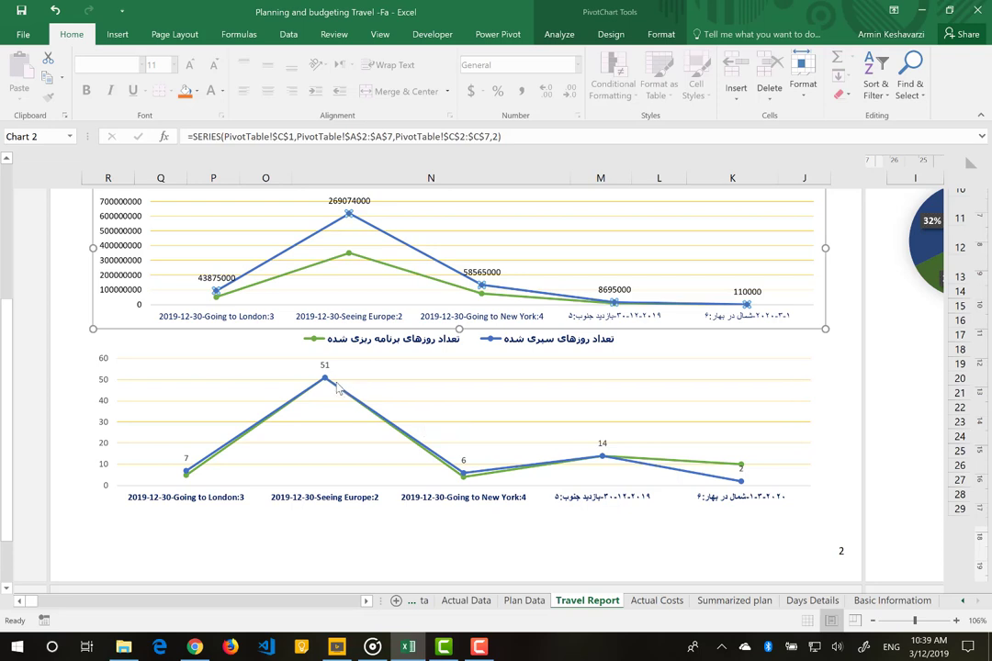
{"action": "mouse_move", "coordinate": [323, 390]}
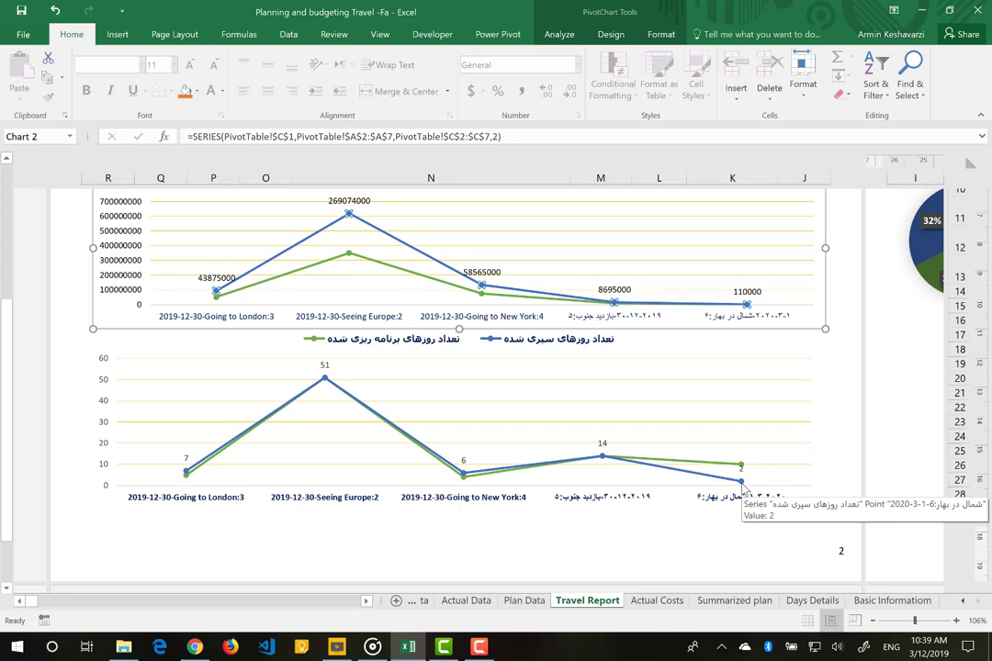
{"action": "scroll", "coordinate": [732, 401], "scroll_direction": "up", "scroll_amount": 5}
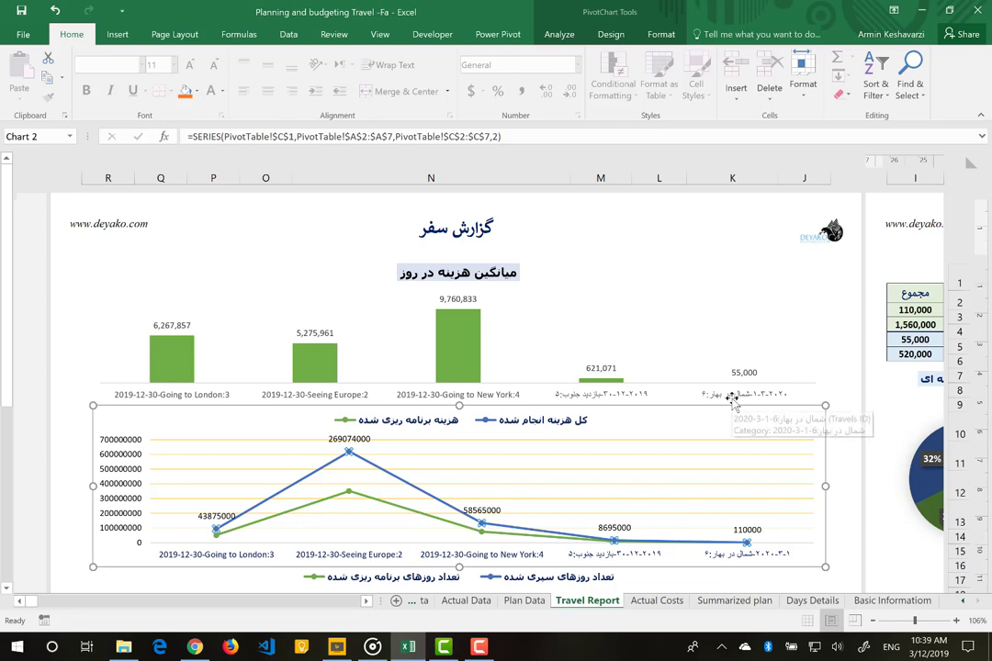
{"action": "scroll", "coordinate": [732, 400], "scroll_direction": "right", "scroll_amount": 5}
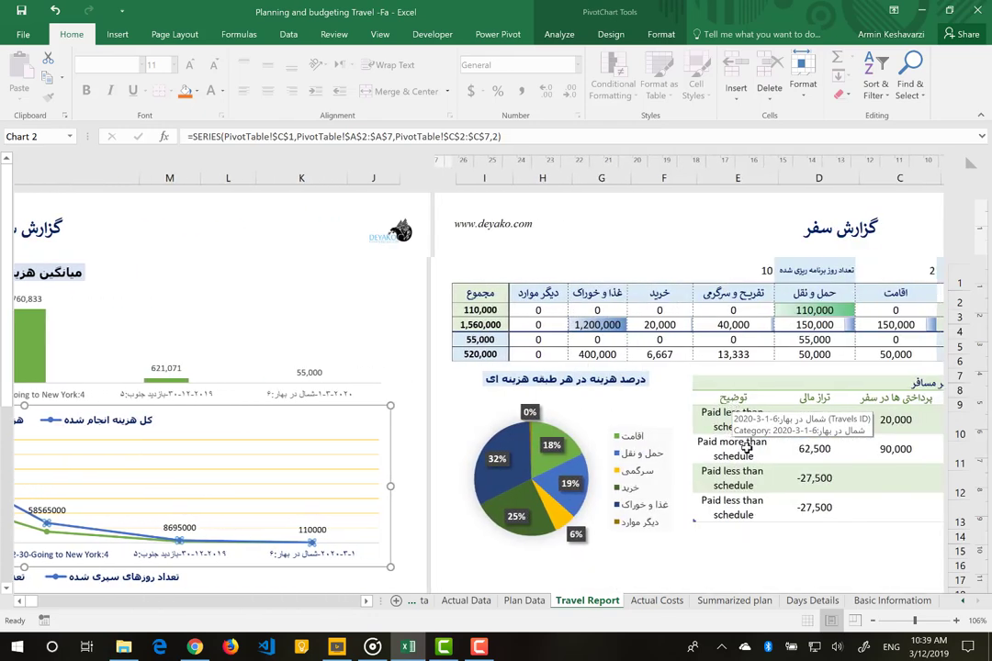
{"action": "scroll", "coordinate": [746, 448], "scroll_direction": "right", "scroll_amount": 3}
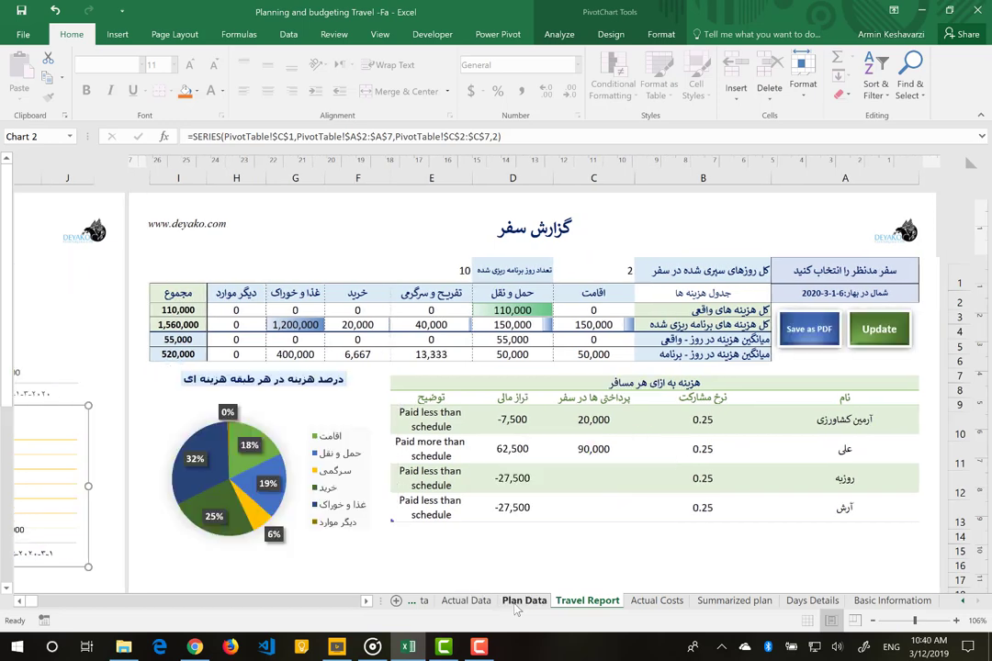
- Scroll through the Plan Data and Actual Data sheets
{"action": "left_click", "coordinate": [523, 600]}
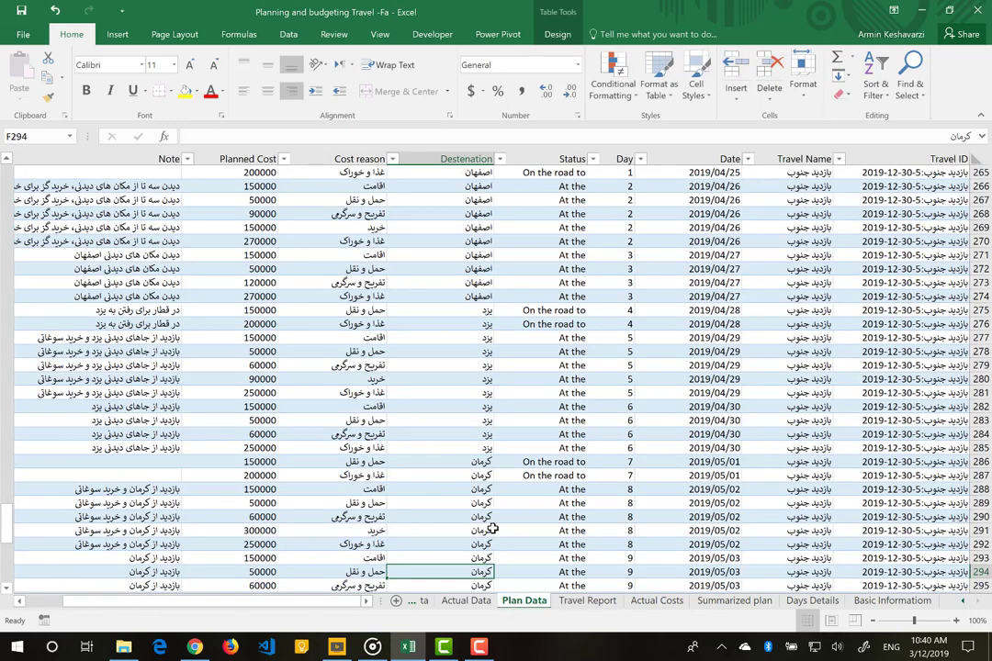
{"action": "scroll", "coordinate": [492, 529], "scroll_direction": "down", "scroll_amount": 4}
{"action": "scroll", "coordinate": [493, 529], "scroll_direction": "down", "scroll_amount": 1}
{"action": "scroll", "coordinate": [493, 529], "scroll_direction": "down", "scroll_amount": 1}
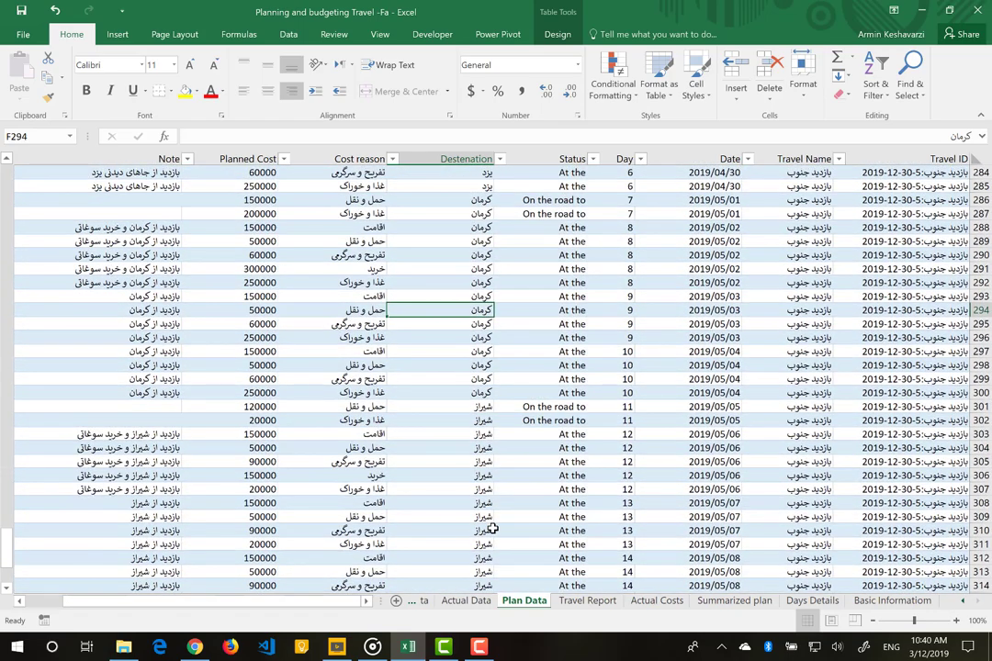
{"action": "scroll", "coordinate": [492, 529], "scroll_direction": "down", "scroll_amount": 3}
{"action": "scroll", "coordinate": [492, 529], "scroll_direction": "down", "scroll_amount": 1}
{"action": "scroll", "coordinate": [492, 529], "scroll_direction": "down", "scroll_amount": 4}
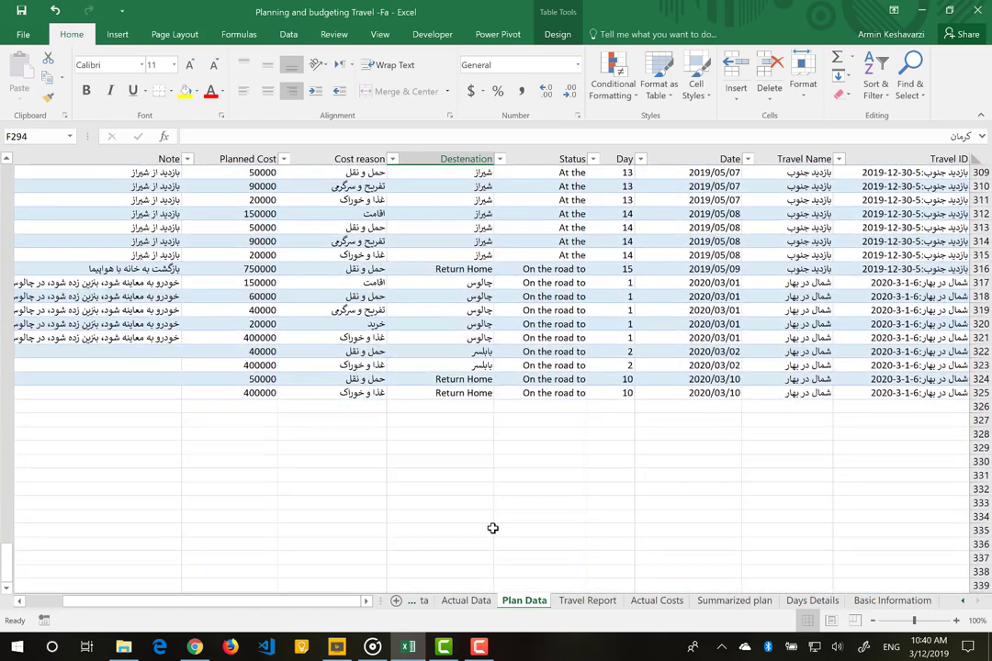
{"action": "left_click", "coordinate": [458, 601]}
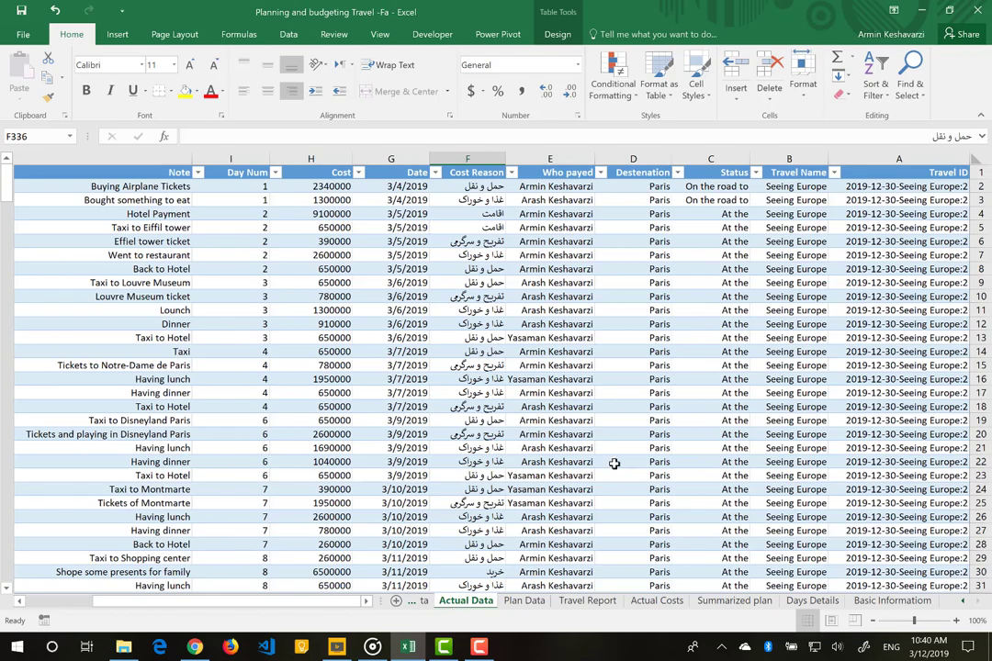
{"action": "scroll", "coordinate": [613, 464], "scroll_direction": "down", "scroll_amount": 6}
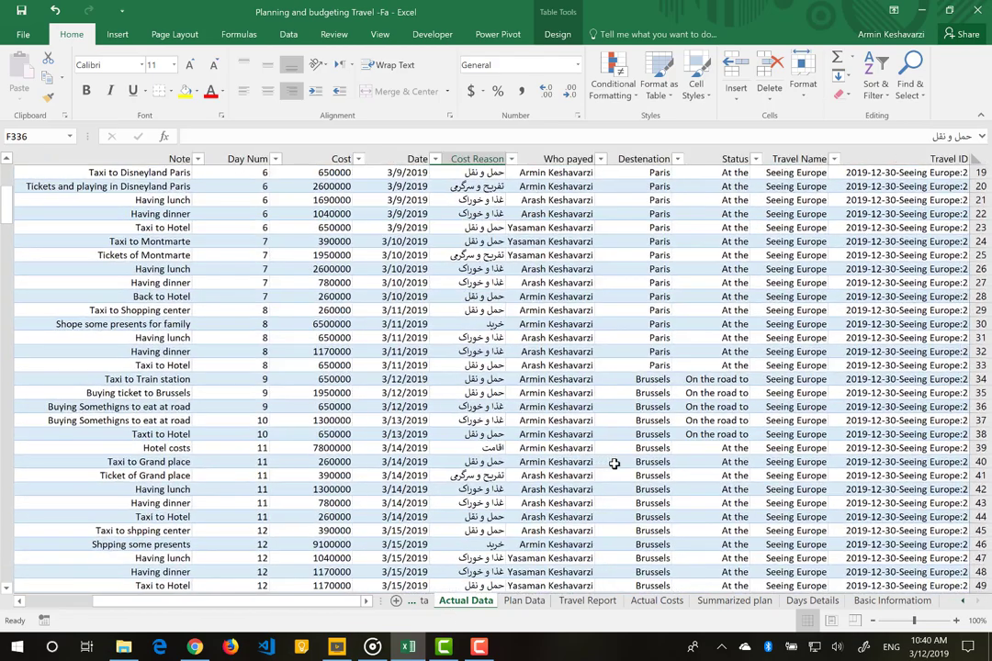
{"action": "scroll", "coordinate": [614, 463], "scroll_direction": "up", "scroll_amount": 3}
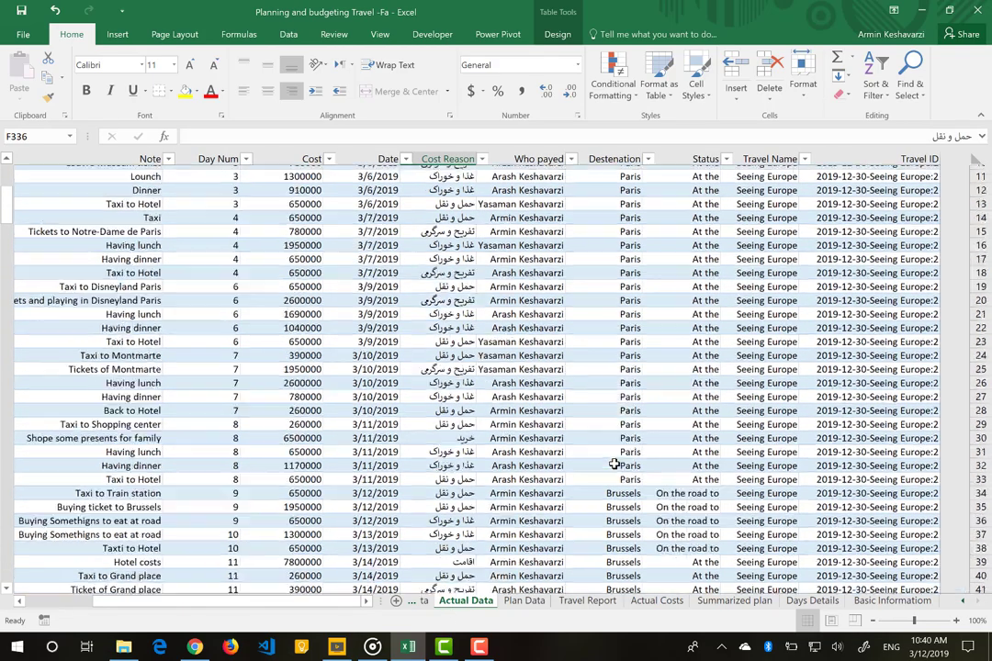
{"action": "scroll", "coordinate": [613, 464], "scroll_direction": "up", "scroll_amount": 3}
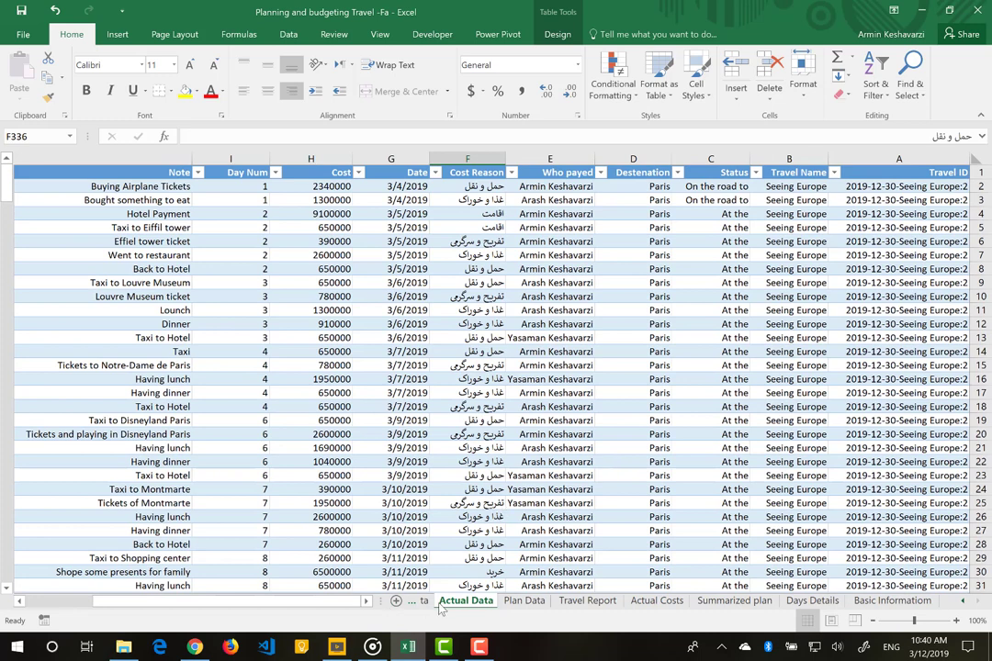
- Open the BasicData sheet and select the cost categories in C2:C7
{"action": "left_click", "coordinate": [422, 601]}
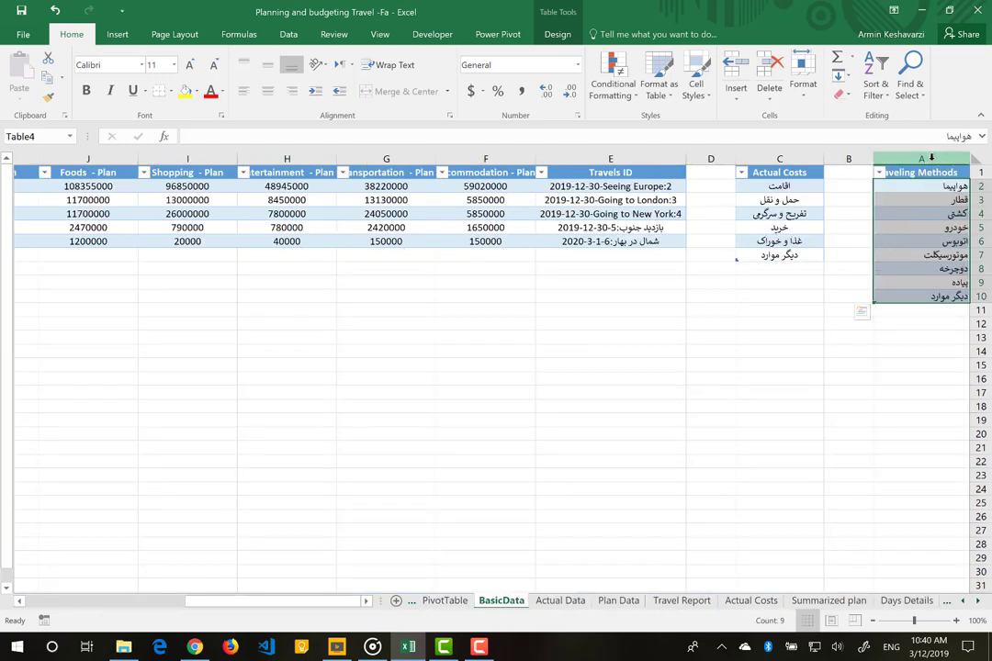
{"action": "left_click_drag", "start_coordinate": [930, 158], "coordinate": [779, 156]}
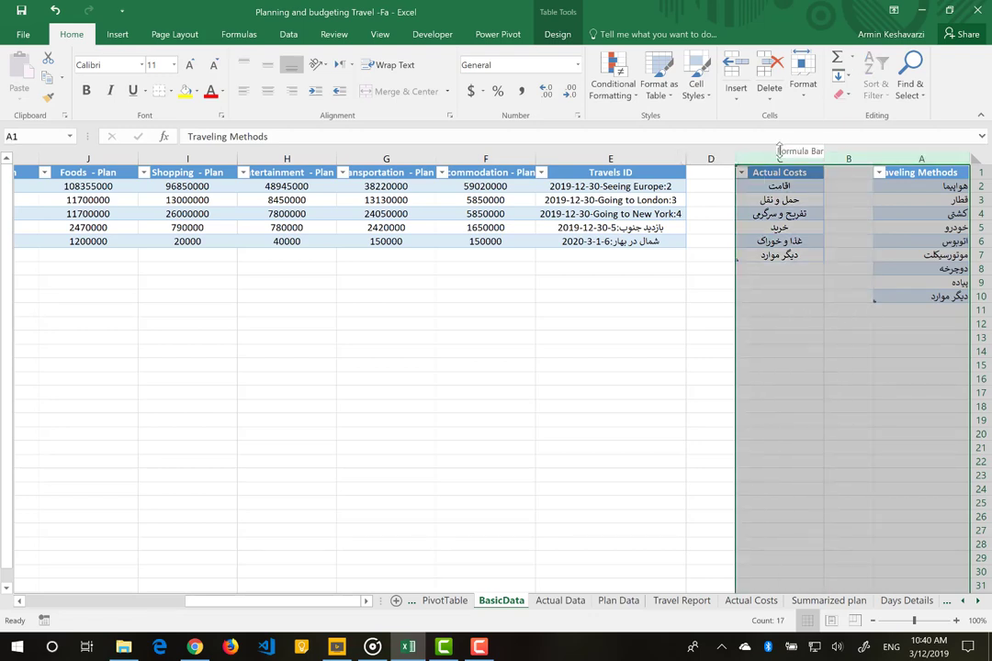
{"action": "left_click", "coordinate": [769, 200]}
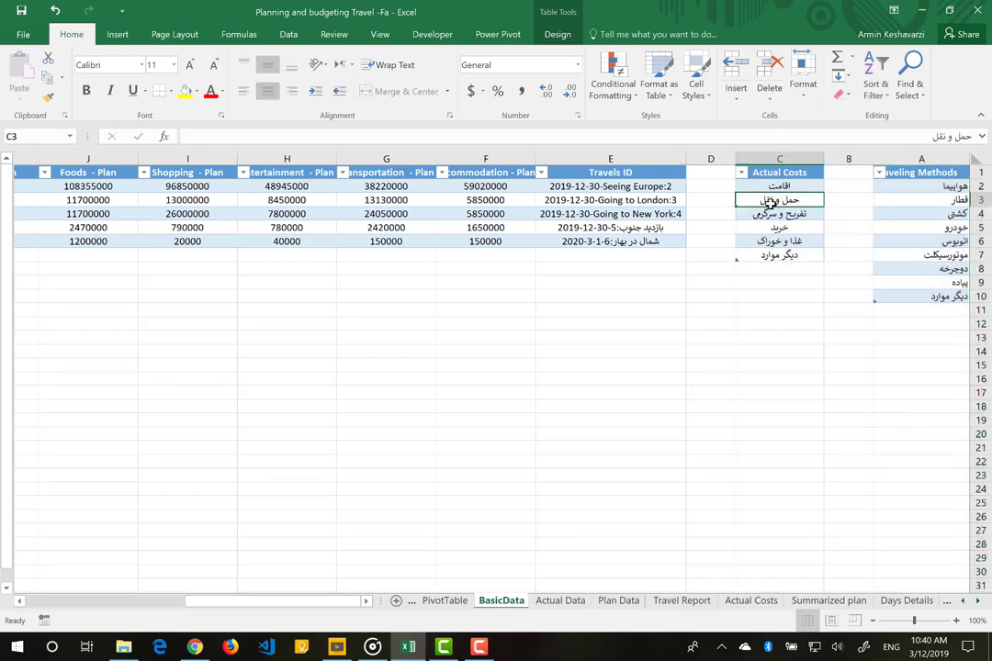
{"action": "left_click", "coordinate": [932, 211]}
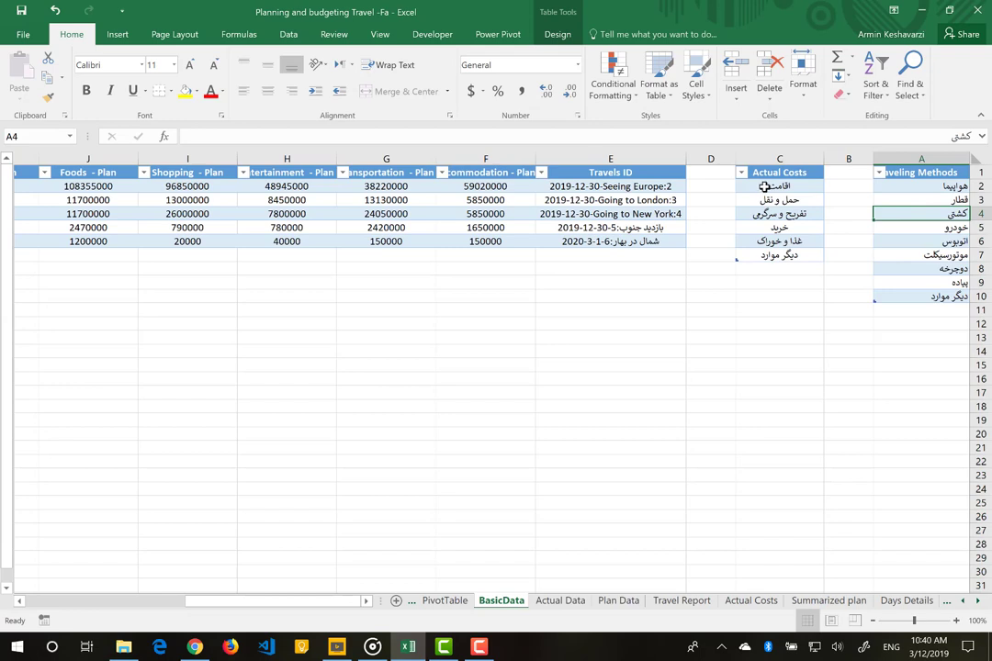
{"action": "left_click_drag", "start_coordinate": [764, 186], "coordinate": [761, 254]}
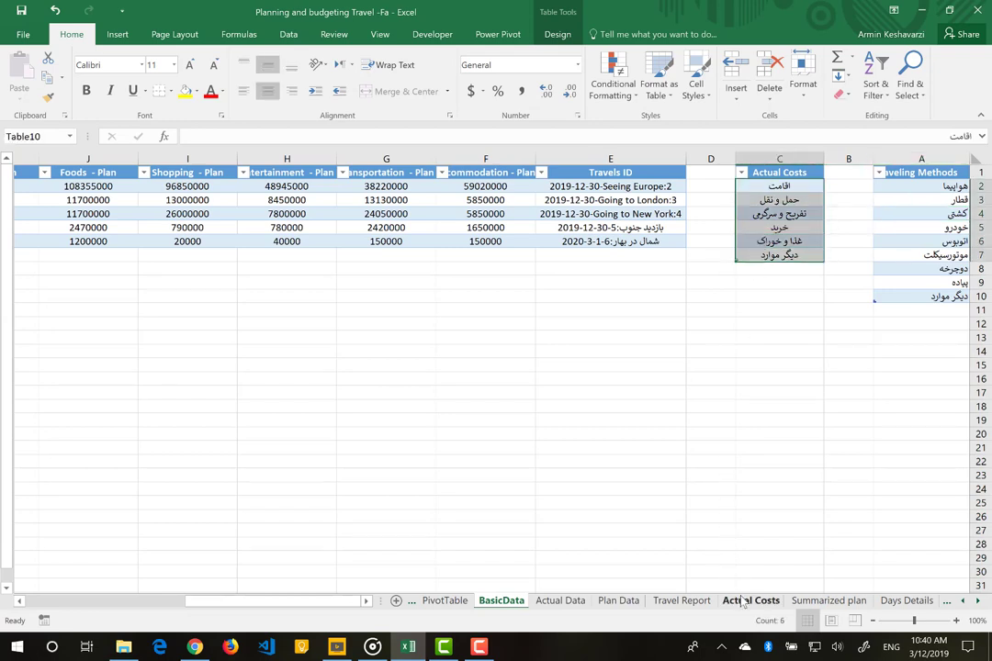
- Browse the Summarized plan, Days Details, Actual Costs and Travel Report sheets, ending on Days Details
{"action": "left_click", "coordinate": [826, 601]}
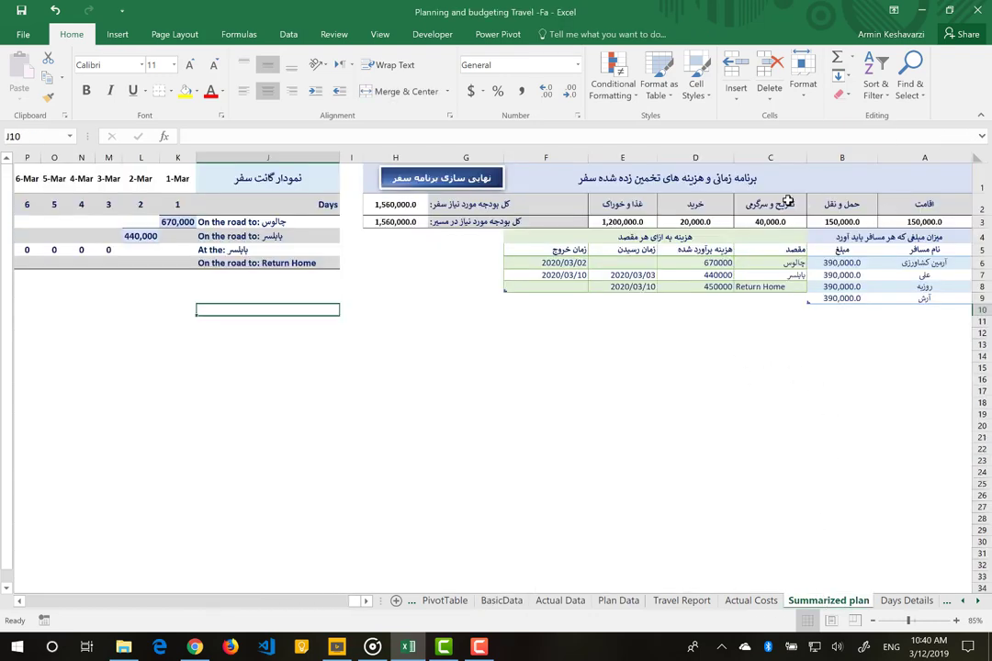
{"action": "left_click", "coordinate": [907, 601]}
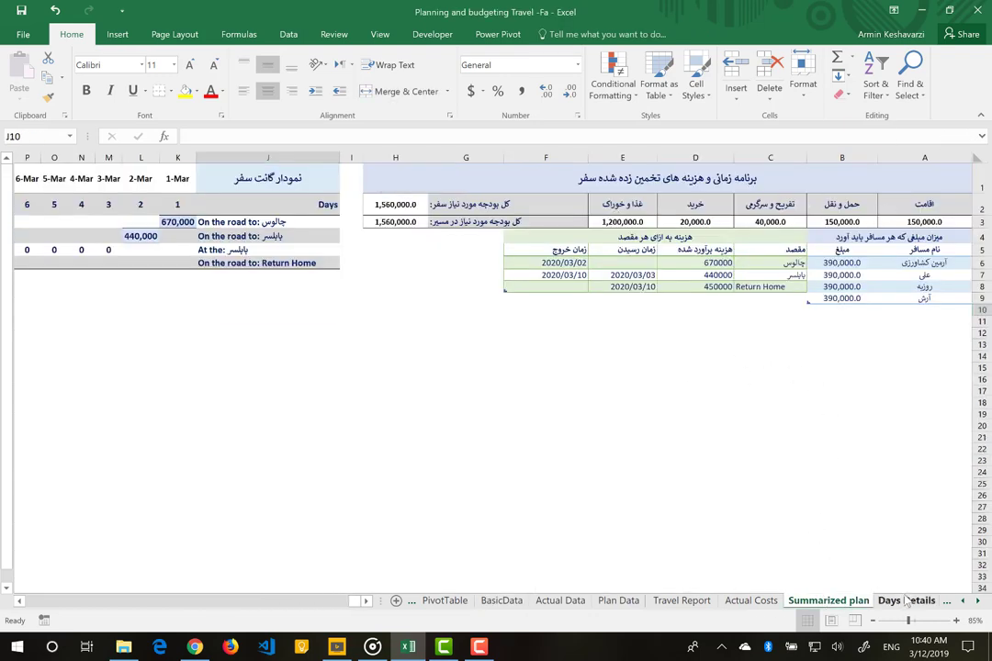
{"action": "left_click_drag", "start_coordinate": [703, 168], "coordinate": [425, 179]}
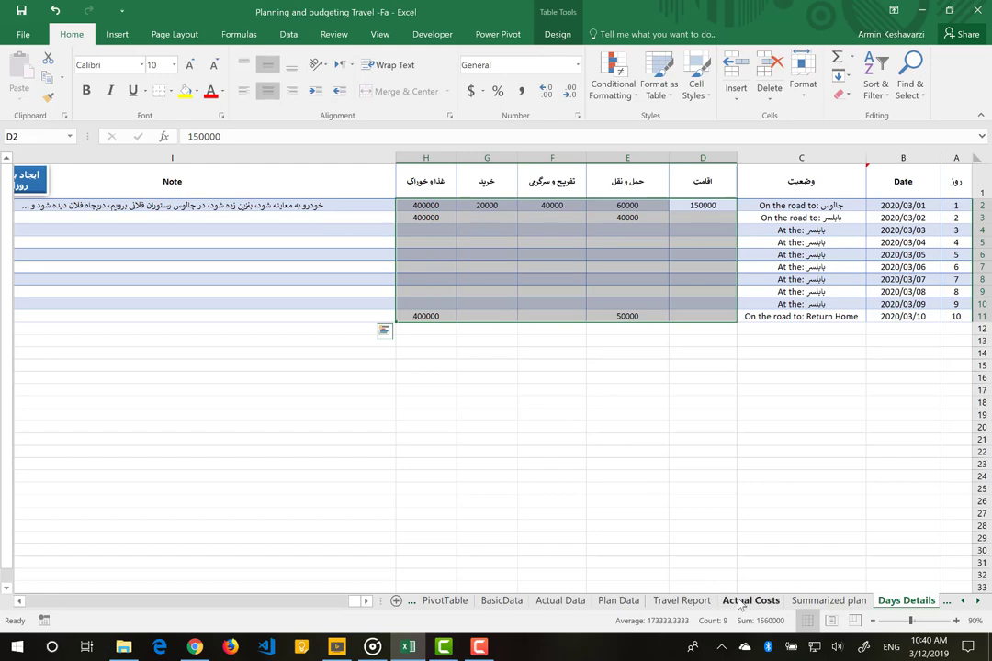
{"action": "left_click", "coordinate": [740, 602]}
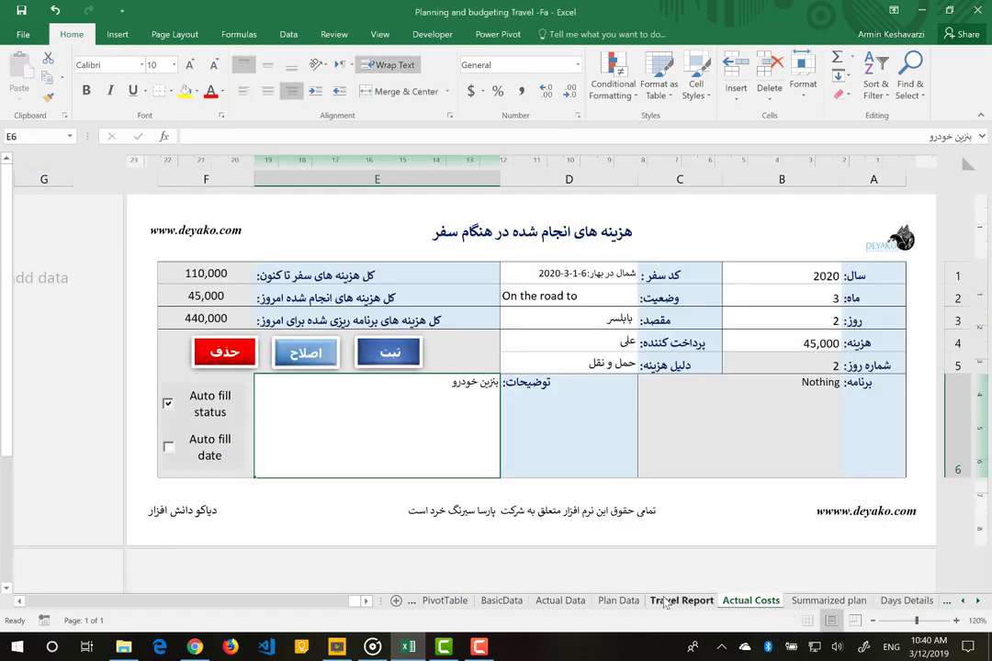
{"action": "left_click", "coordinate": [682, 601]}
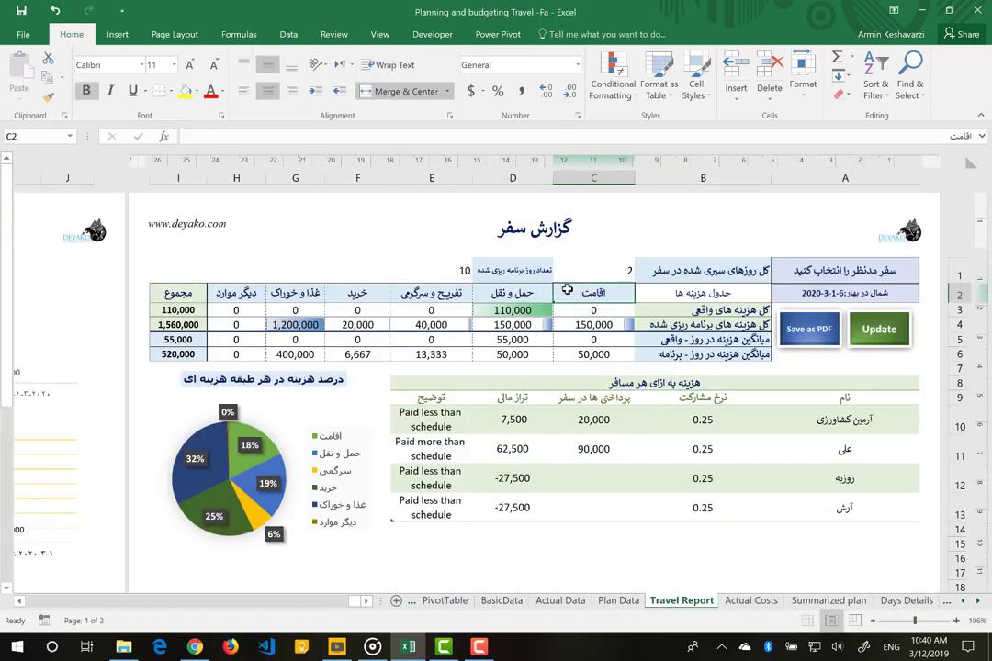
{"action": "left_click_drag", "start_coordinate": [567, 290], "coordinate": [295, 292]}
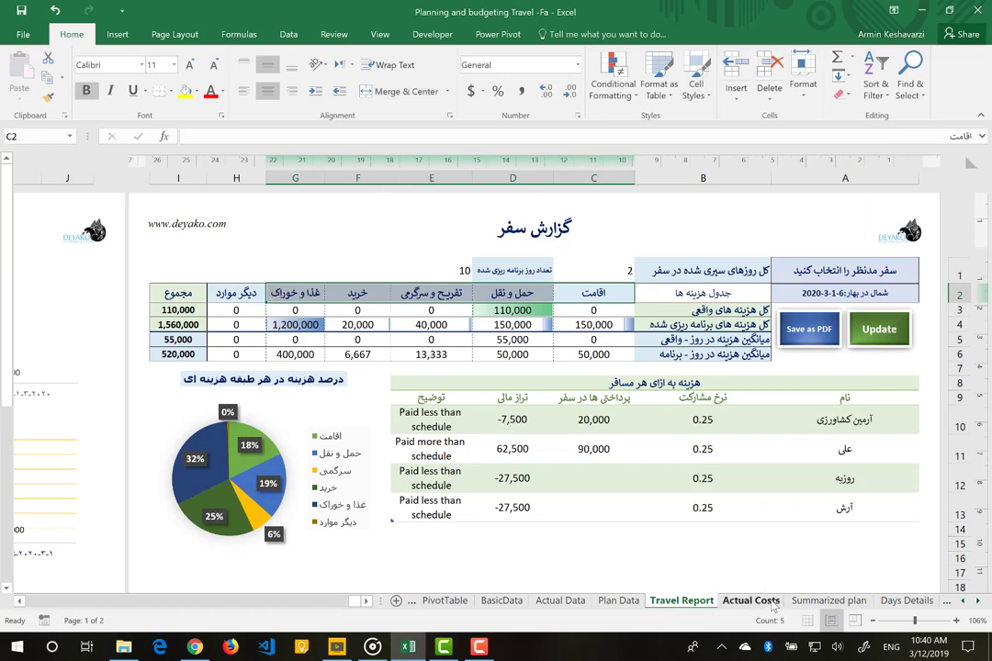
{"action": "left_click", "coordinate": [775, 602]}
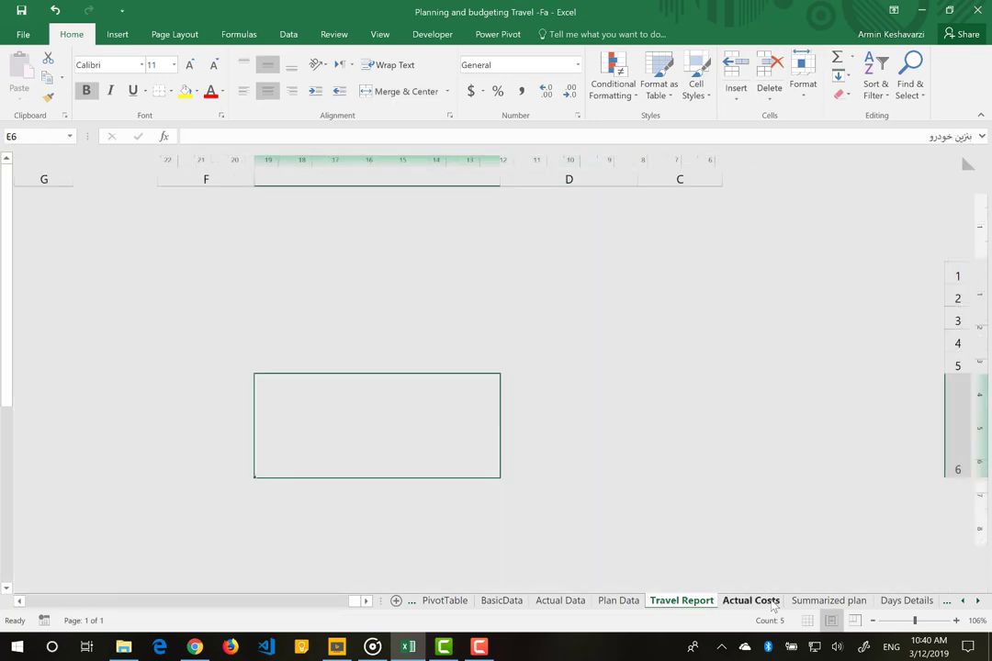
{"action": "left_click", "coordinate": [858, 601]}
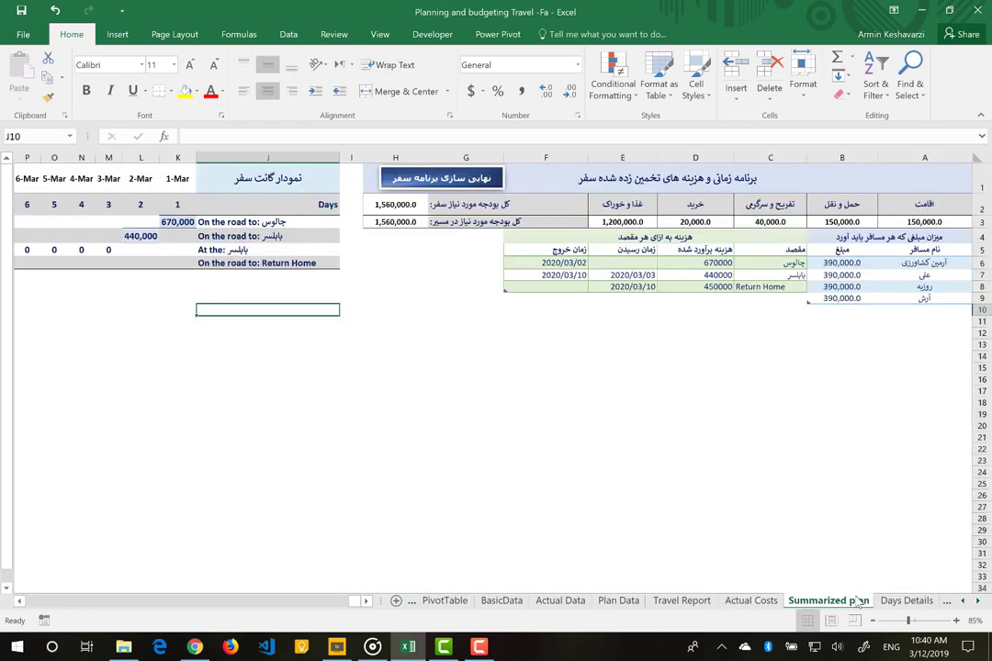
{"action": "left_click", "coordinate": [907, 602]}
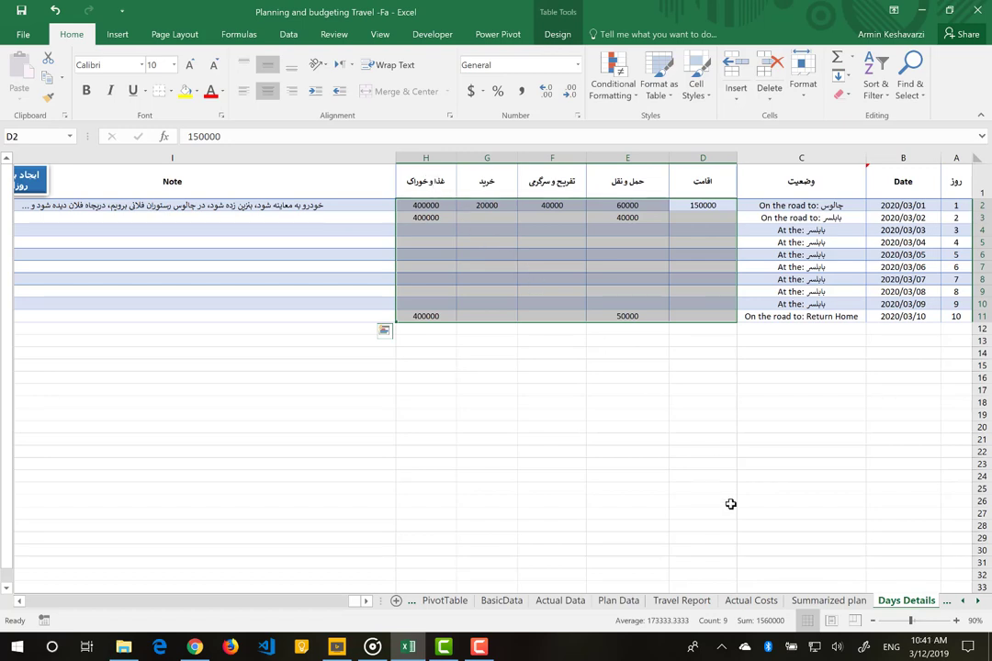
- On the Actual Costs form, pick دیگر موارد from the cost reason dropdown in D5
{"action": "left_click", "coordinate": [749, 602]}
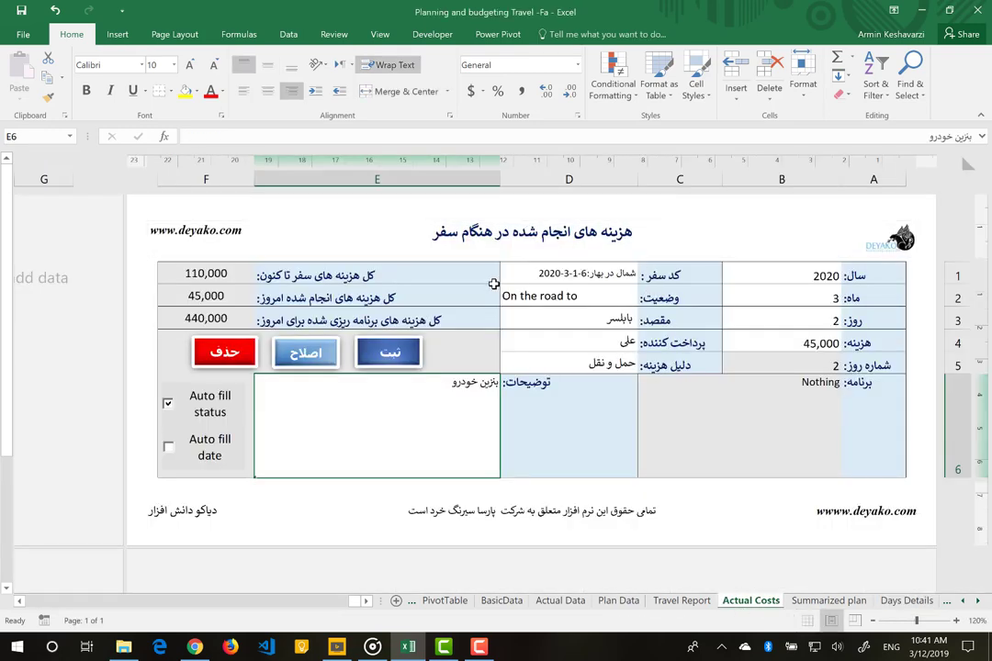
{"action": "left_click", "coordinate": [554, 343]}
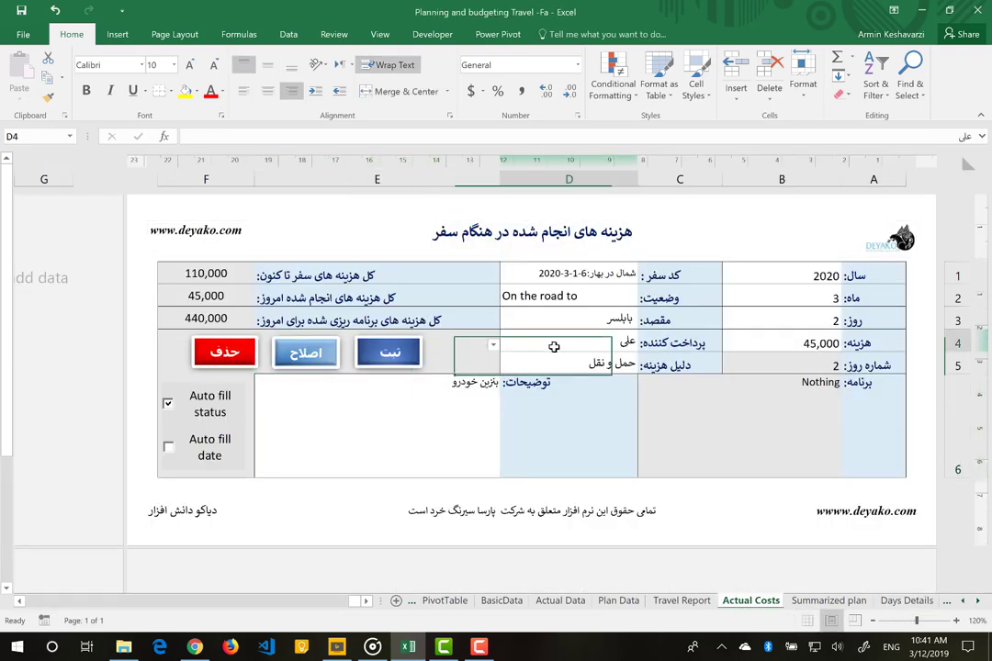
{"action": "left_click", "coordinate": [506, 361]}
{"action": "left_click", "coordinate": [493, 367]}
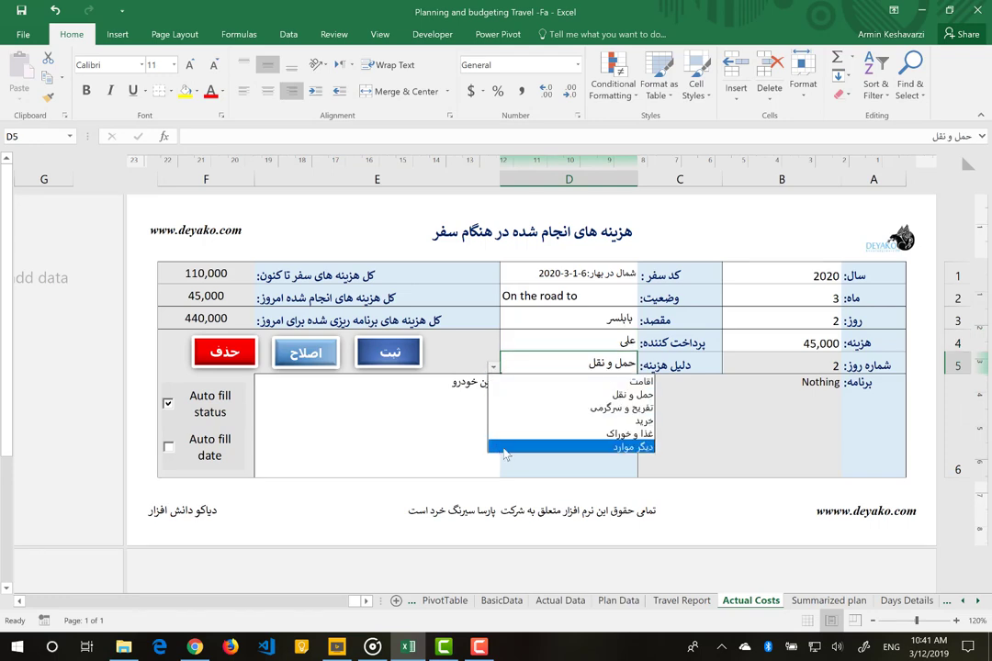
{"action": "left_click", "coordinate": [579, 449]}
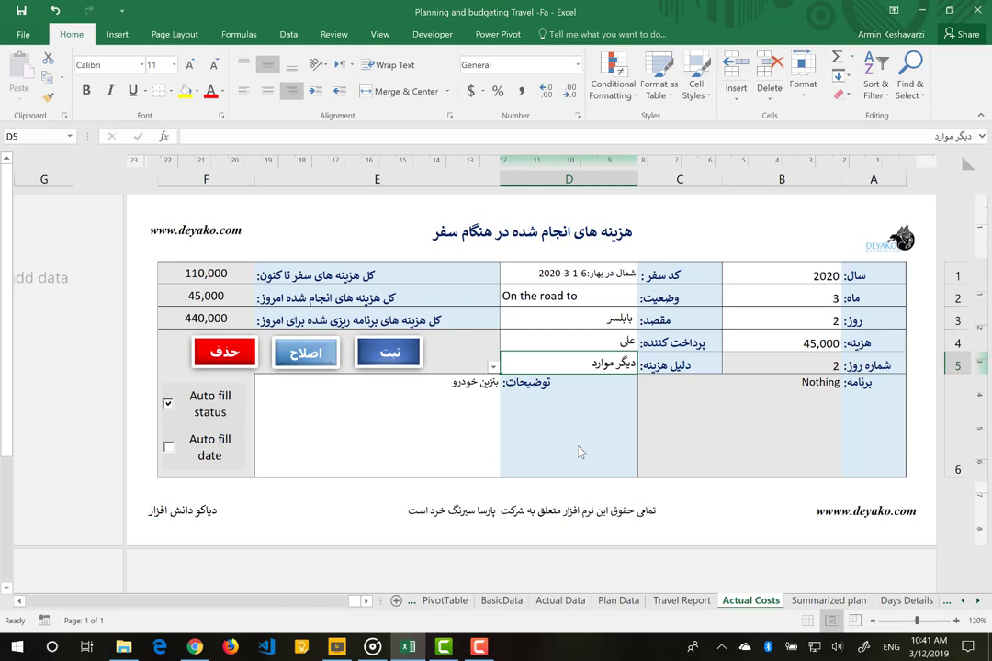
- Go through Actual Data to the BasicData sheet and select the first trip ID in E2
{"action": "left_click", "coordinate": [554, 602]}
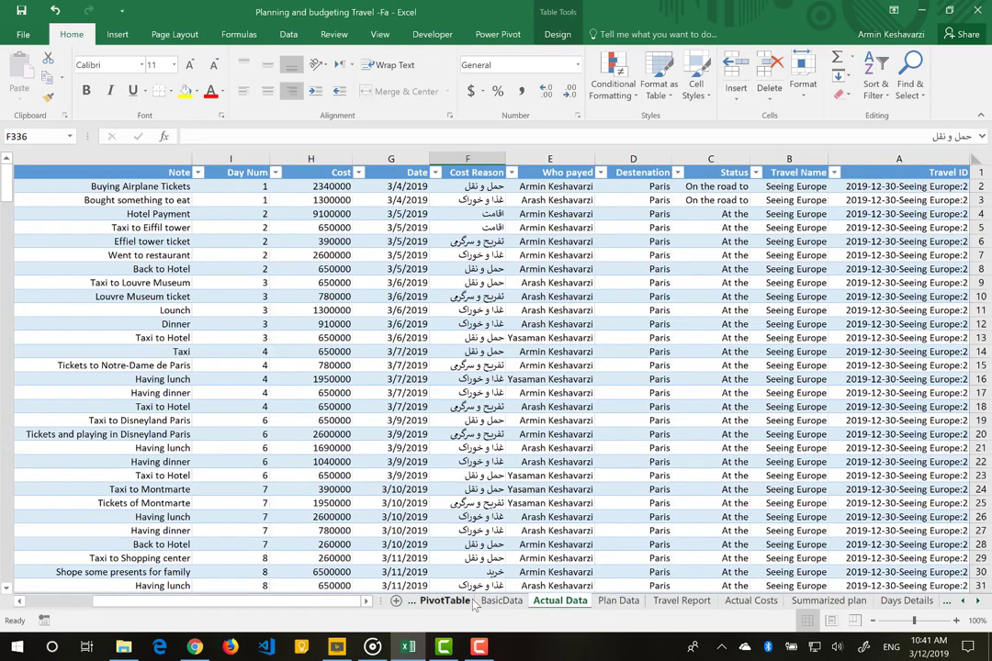
{"action": "left_click", "coordinate": [501, 602]}
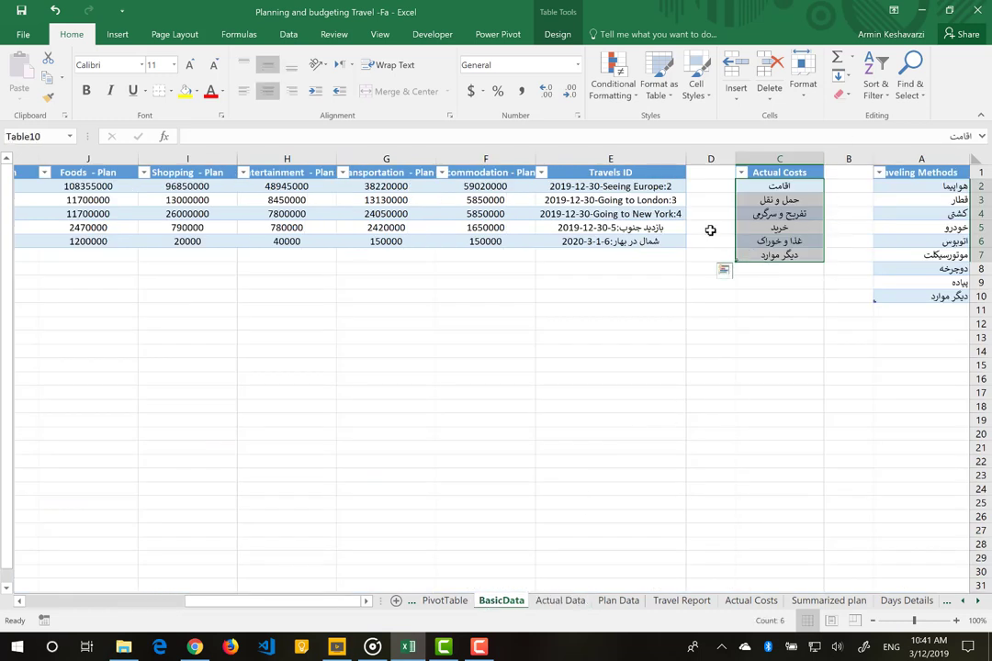
{"action": "scroll", "coordinate": [634, 234], "scroll_direction": "left", "scroll_amount": 3}
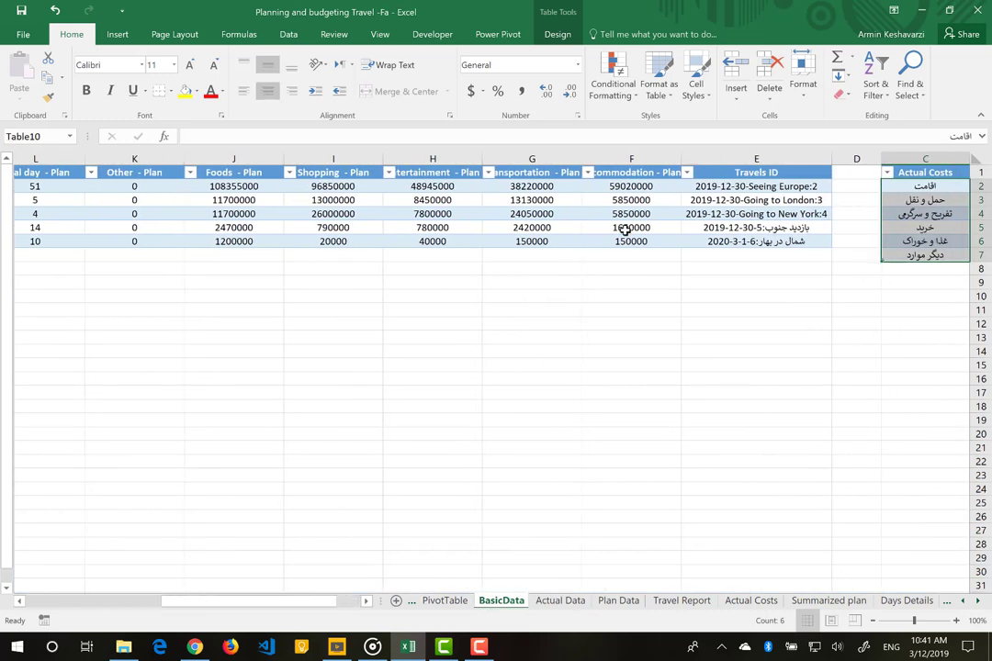
{"action": "left_click", "coordinate": [755, 187]}
{"action": "scroll", "coordinate": [754, 188], "scroll_direction": "left", "scroll_amount": 2}
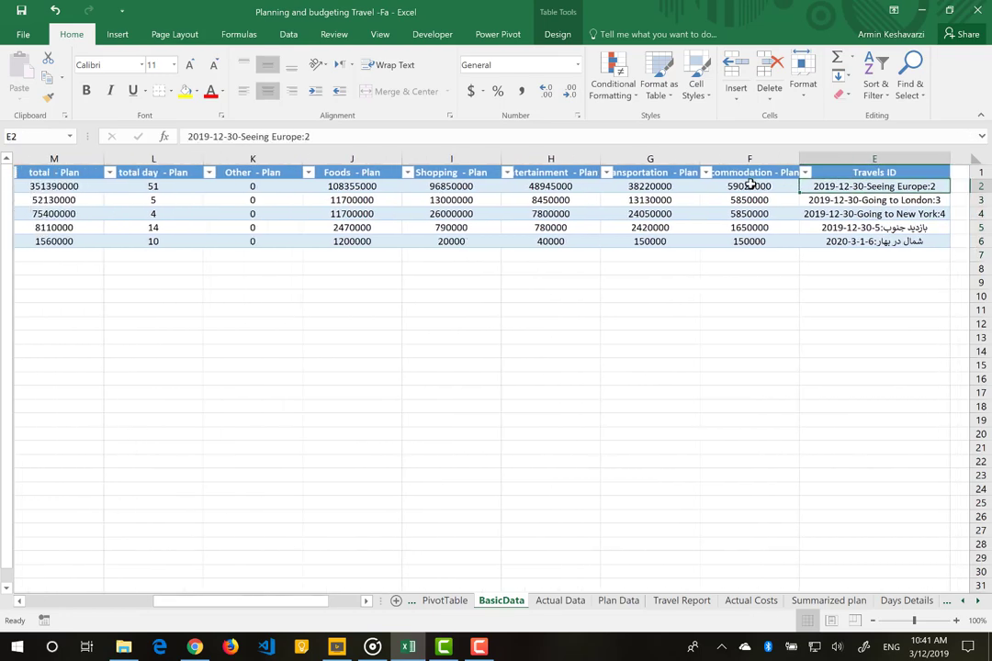
{"action": "scroll", "coordinate": [751, 185], "scroll_direction": "left", "scroll_amount": 1}
{"action": "scroll", "coordinate": [751, 187], "scroll_direction": "left", "scroll_amount": 2}
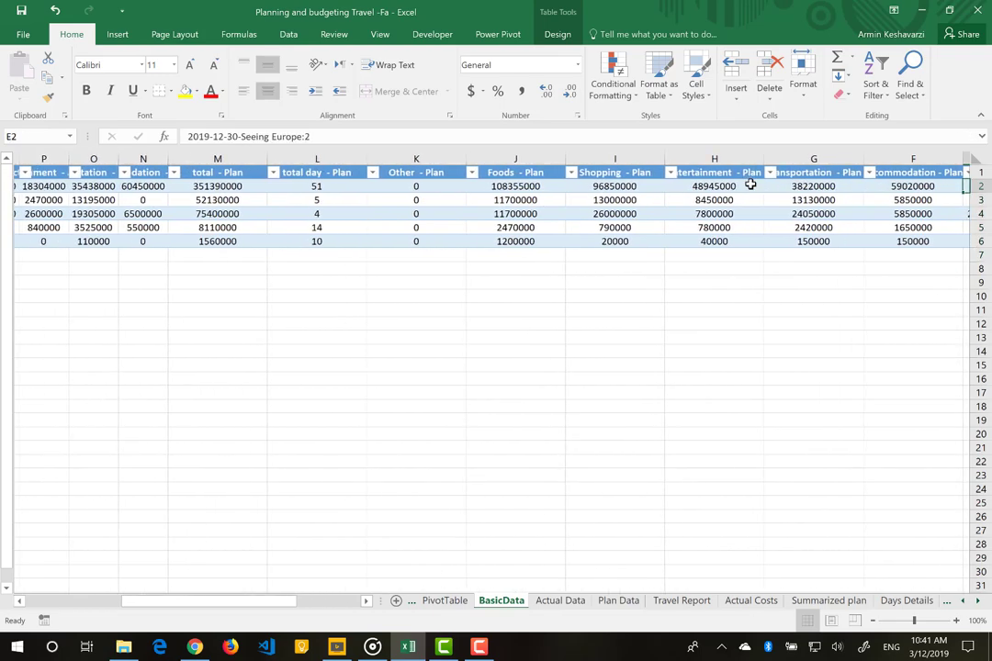
{"action": "scroll", "coordinate": [753, 186], "scroll_direction": "right", "scroll_amount": 3}
{"action": "scroll", "coordinate": [725, 190], "scroll_direction": "right", "scroll_amount": 1}
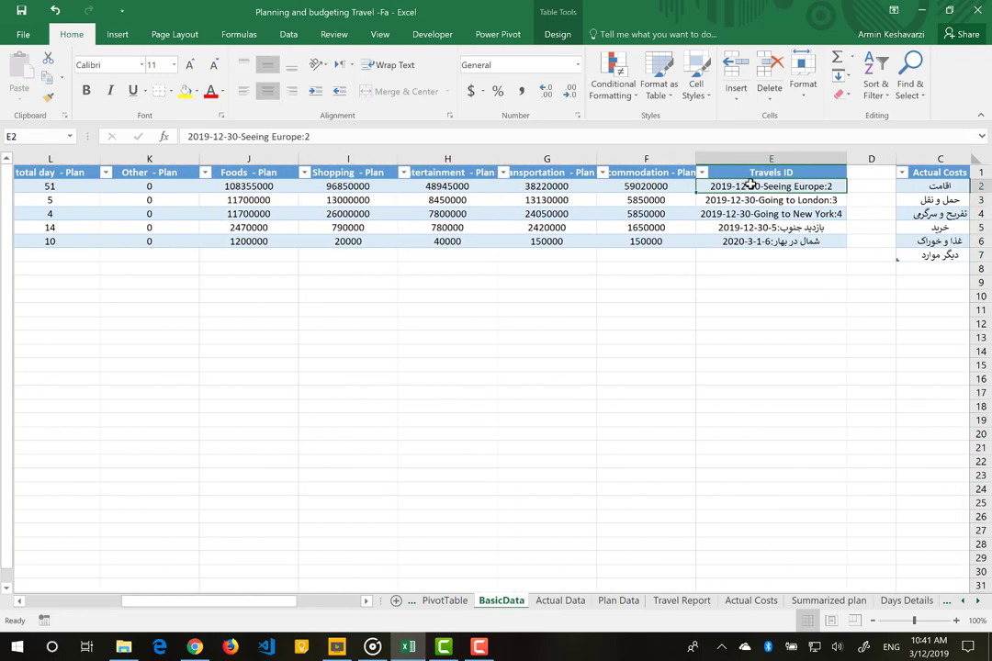
- Step through each trip's plan values and Total - Actual column with the arrow keys
{"action": "left_click", "coordinate": [632, 188]}
{"action": "key", "text": "Left"}
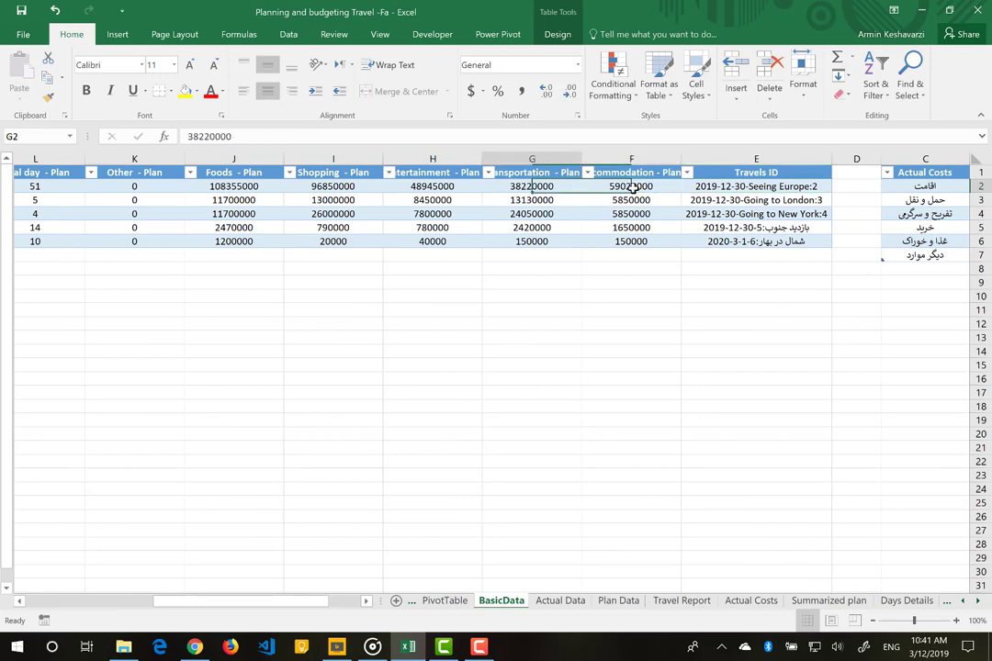
{"action": "key", "text": "Left"}
{"action": "key", "text": "Left"}
{"action": "key", "text": "Left"}
{"action": "key", "text": "Left"}
{"action": "key", "text": "Left"}
{"action": "key", "text": "Left"}
{"action": "key", "text": "Left"}
{"action": "key", "text": "Left"}
{"action": "key", "text": "Left"}
{"action": "key", "text": "Left"}
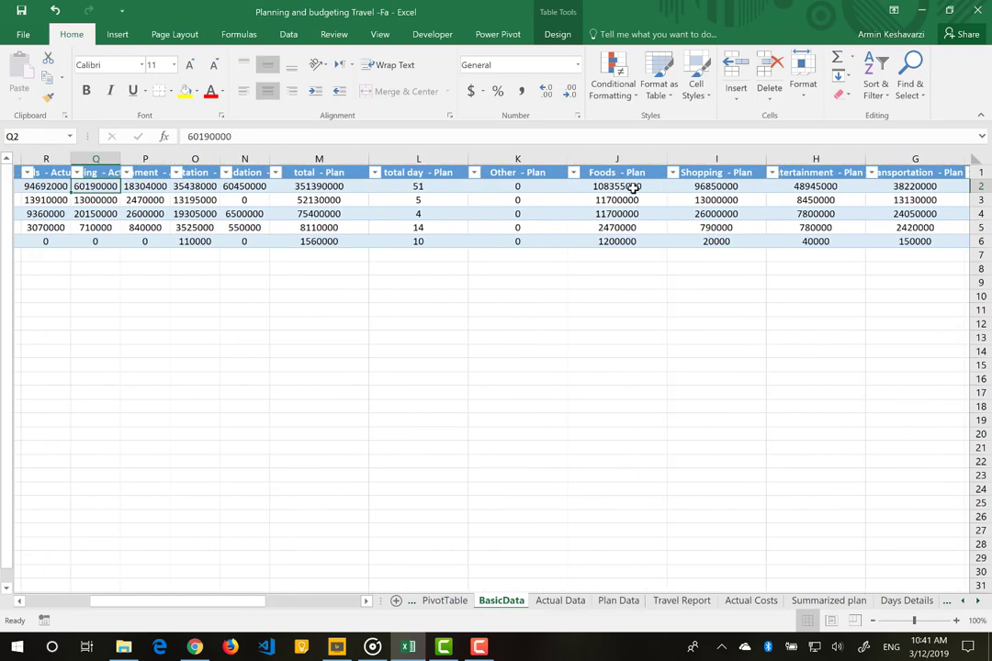
{"action": "key", "text": "Left"}
{"action": "key", "text": "Left"}
{"action": "key", "text": "Left"}
{"action": "key", "text": "Left"}
{"action": "key", "text": "Down"}
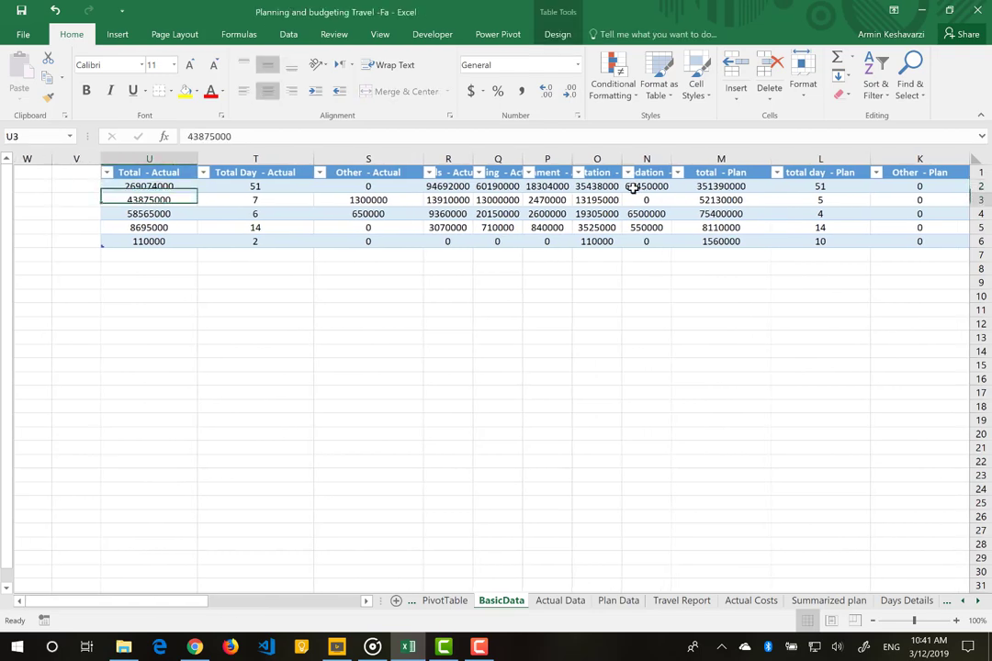
{"action": "key", "text": "Down"}
{"action": "key", "text": "Down"}
{"action": "key", "text": "Down"}
{"action": "key", "text": "Right"}
{"action": "key", "text": "Right"}
{"action": "key", "text": "Right"}
{"action": "key", "text": "Right"}
{"action": "key", "text": "Right"}
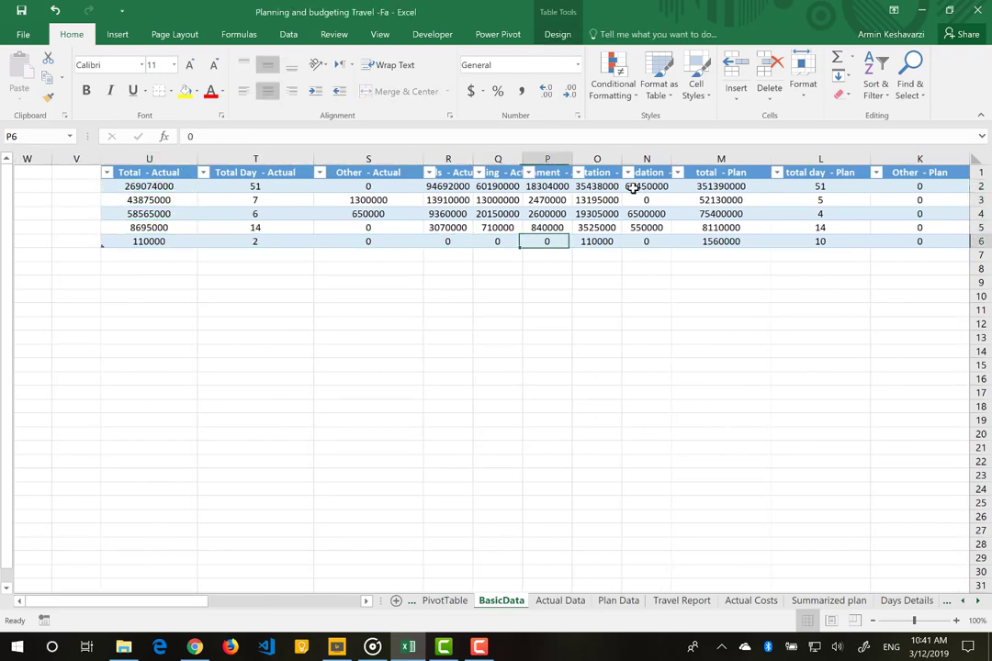
{"action": "key", "text": "Right"}
{"action": "key", "text": "Right"}
{"action": "key", "text": "Right"}
{"action": "key", "text": "Right"}
{"action": "key", "text": "Right"}
{"action": "key", "text": "Right"}
{"action": "key", "text": "Right"}
{"action": "key", "text": "Right"}
{"action": "key", "text": "Right"}
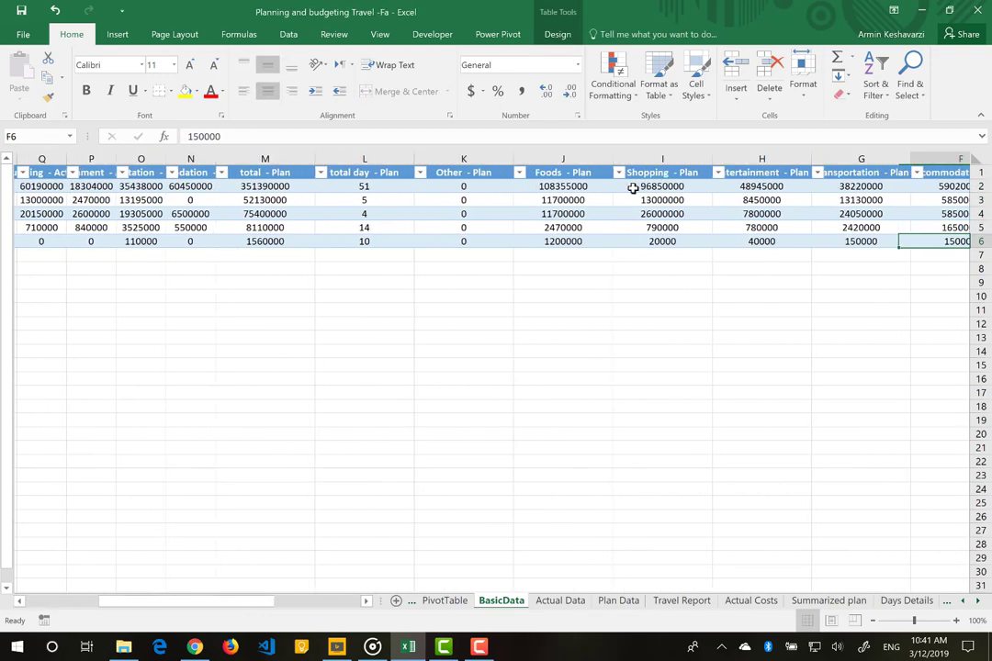
{"action": "key", "text": "Right"}
{"action": "key", "text": "Right"}
{"action": "key", "text": "Right"}
{"action": "key", "text": "Left"}
{"action": "key", "text": "Up"}
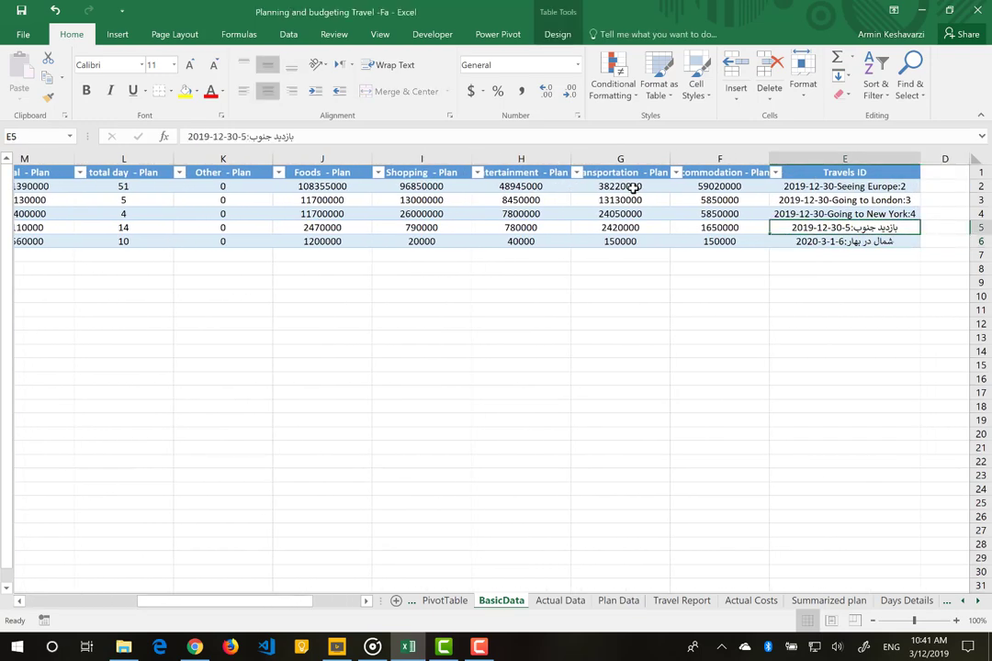
{"action": "key", "text": "Up"}
{"action": "key", "text": "Left"}
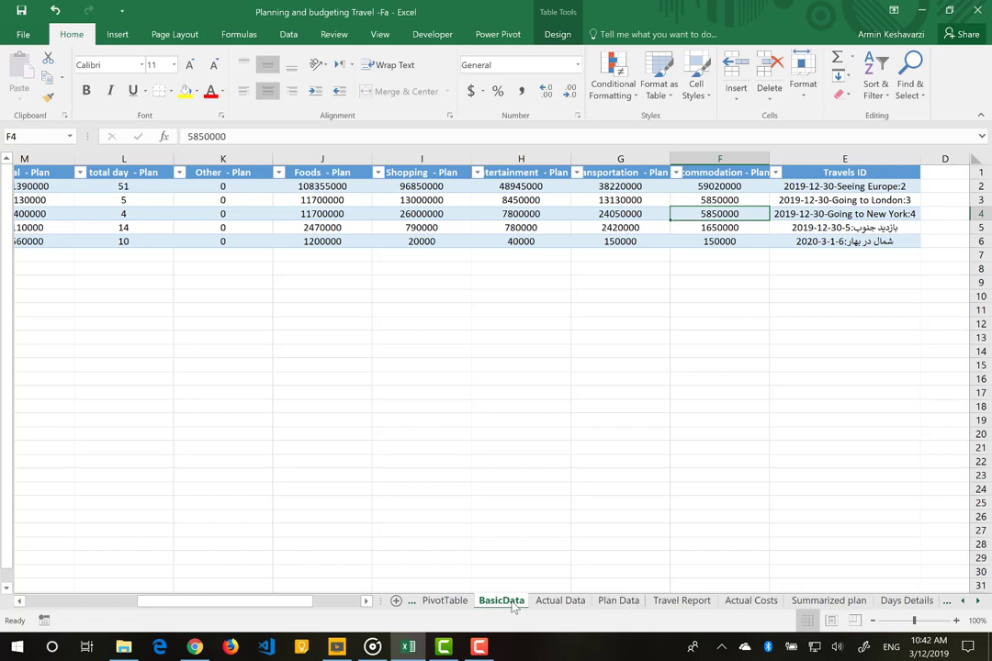
- Hide the PivotTable sheet, then display the Basic Information sheet with its destinations and travellers
{"action": "left_click", "coordinate": [430, 602]}
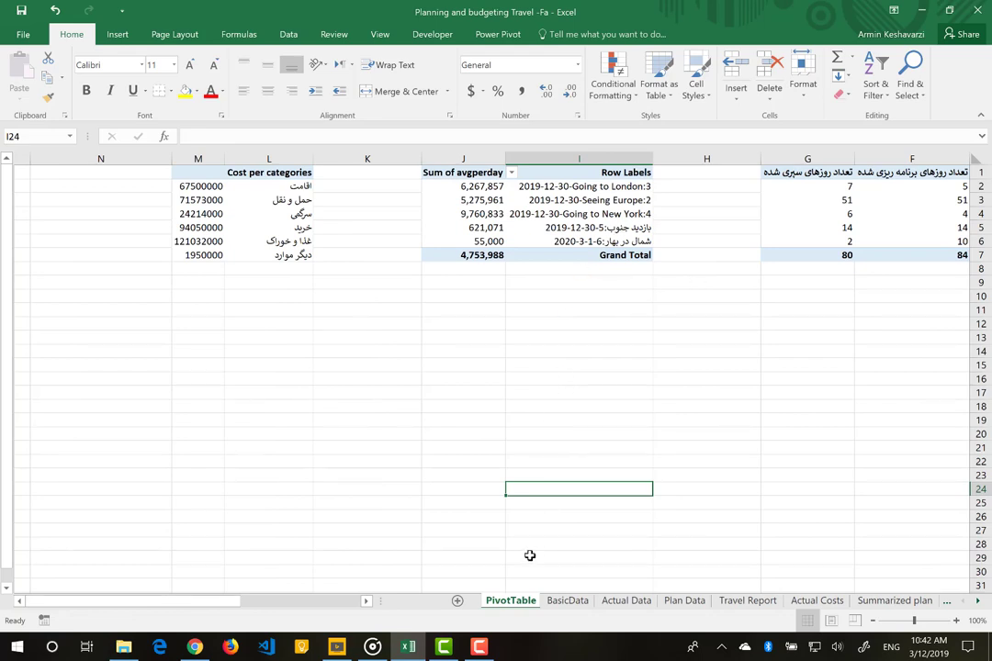
{"action": "right_click", "coordinate": [511, 603]}
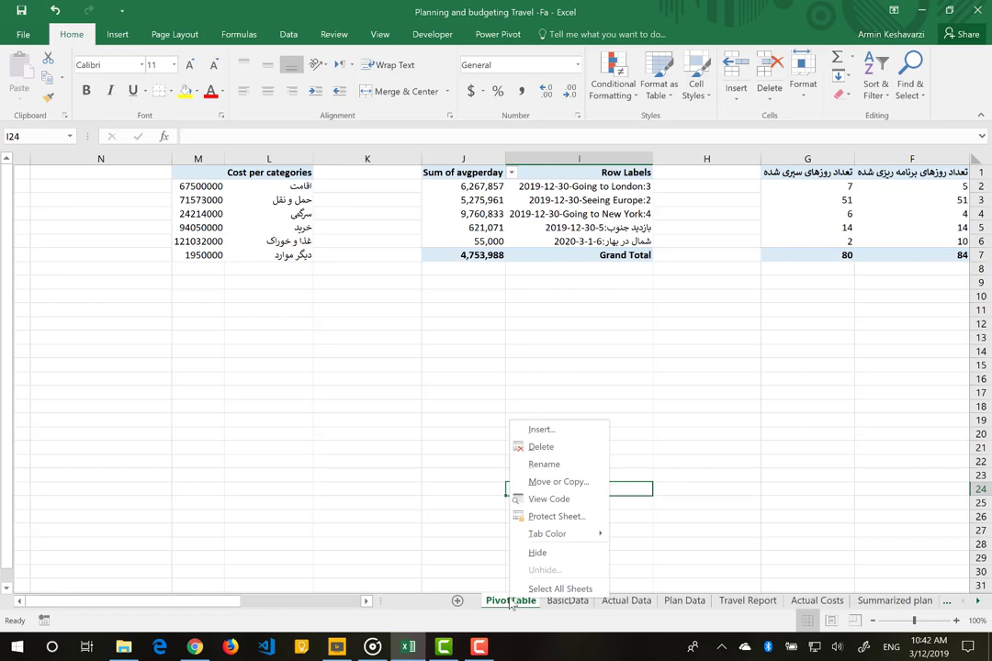
{"action": "mouse_move", "coordinate": [560, 534]}
{"action": "left_click", "coordinate": [539, 553]}
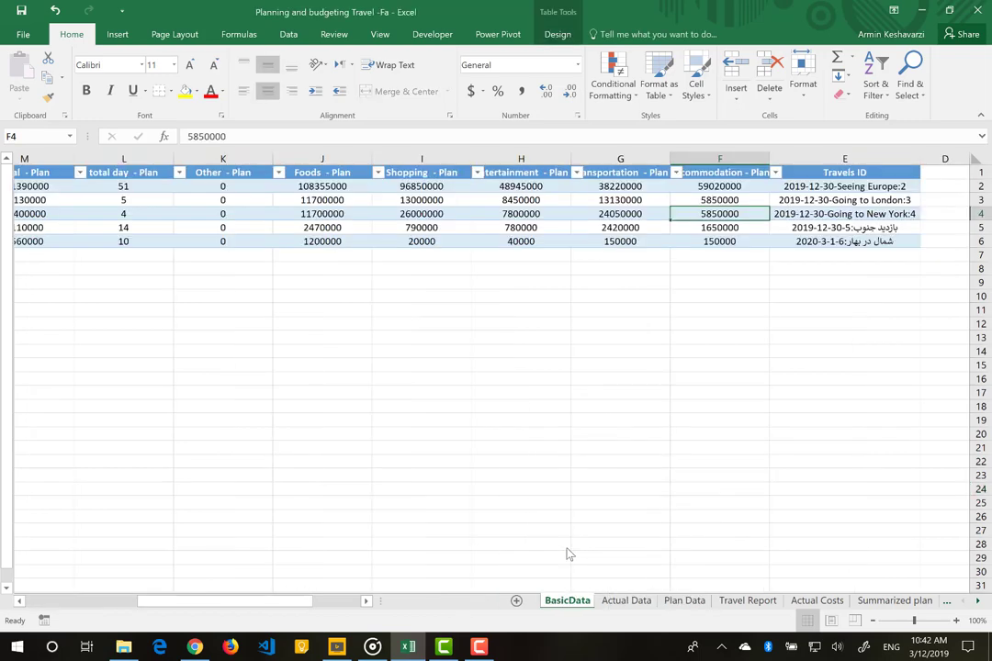
{"action": "scroll", "coordinate": [568, 554], "scroll_direction": "right", "scroll_amount": 3}
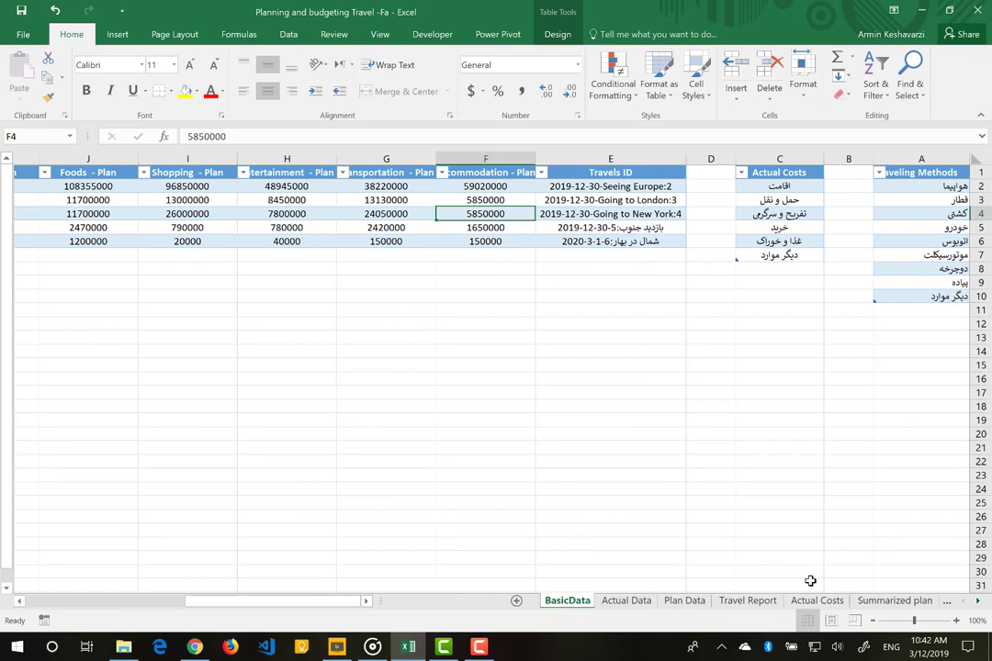
{"action": "left_click", "coordinate": [702, 292]}
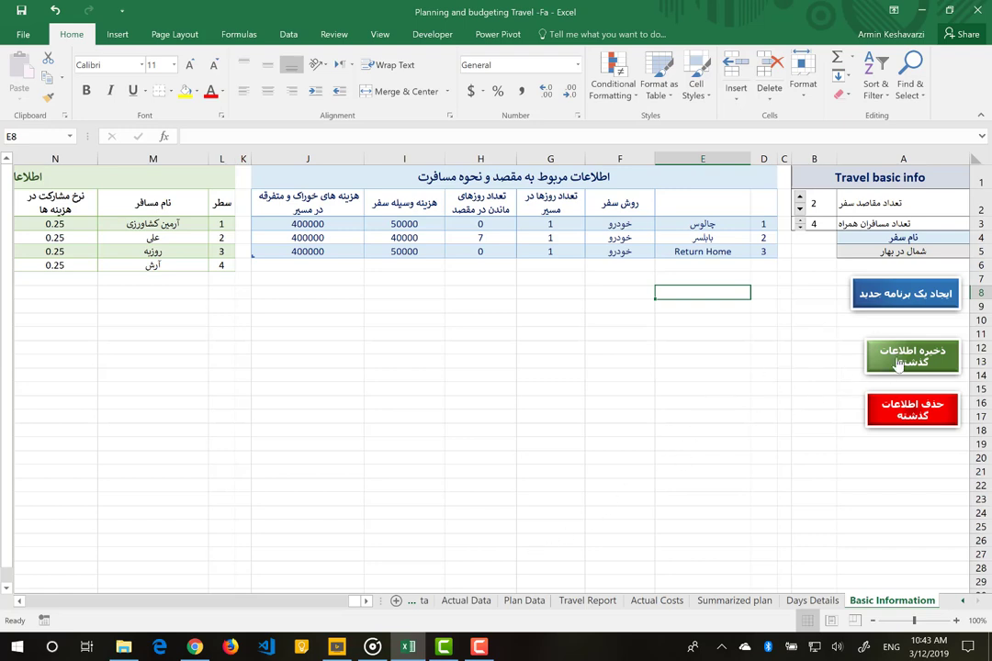
- Save the past-trip backup to the Desktop as 'Travel data backup1' and dismiss the Done! message
{"action": "left_click", "coordinate": [899, 364]}
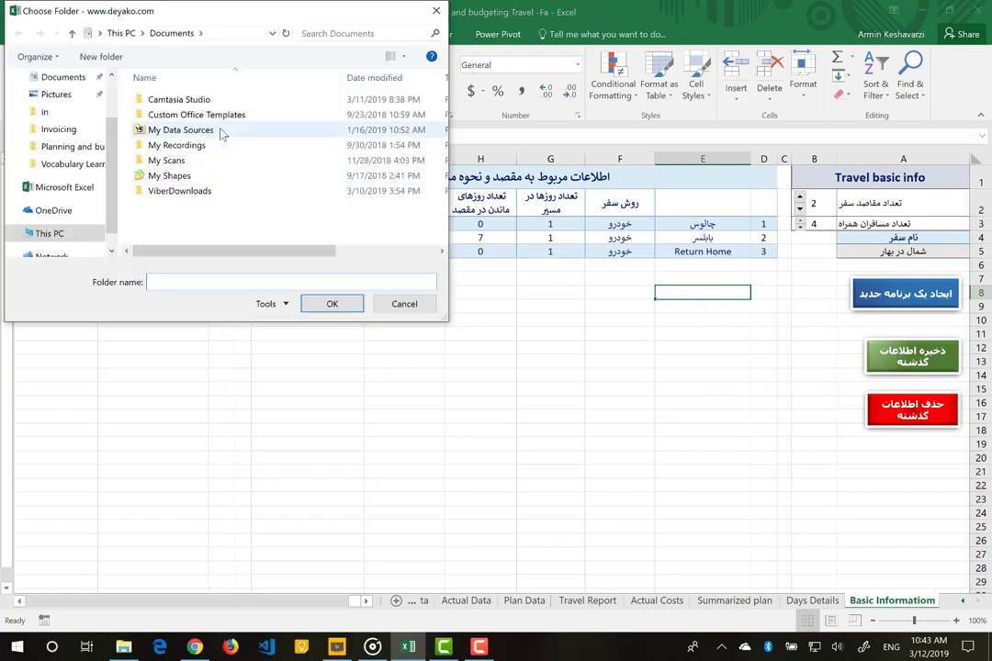
{"action": "scroll", "coordinate": [115, 135], "scroll_direction": "up", "scroll_amount": 3}
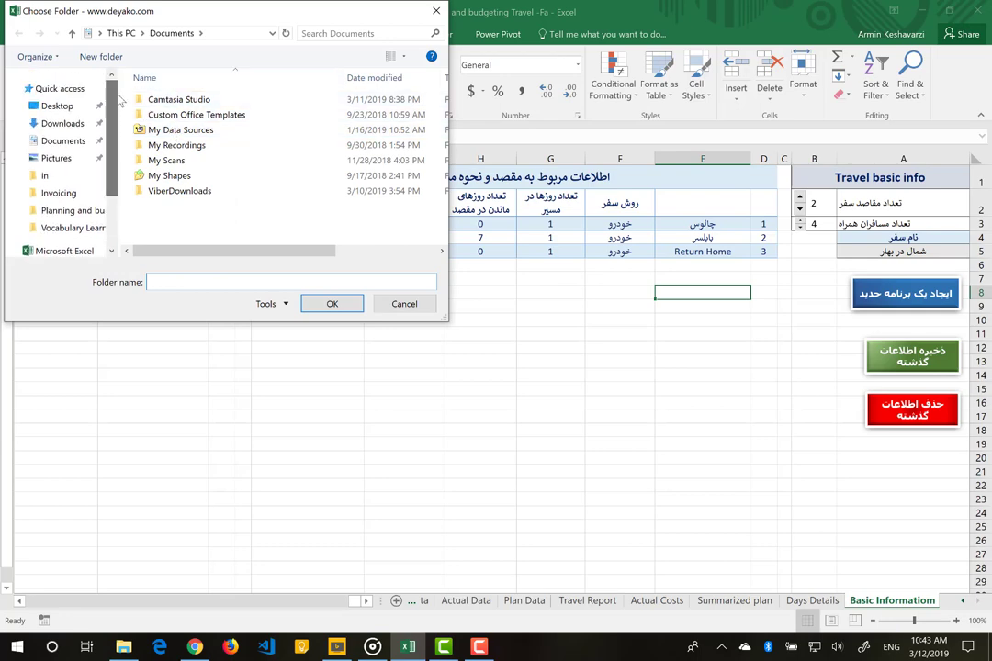
{"action": "left_click", "coordinate": [53, 106]}
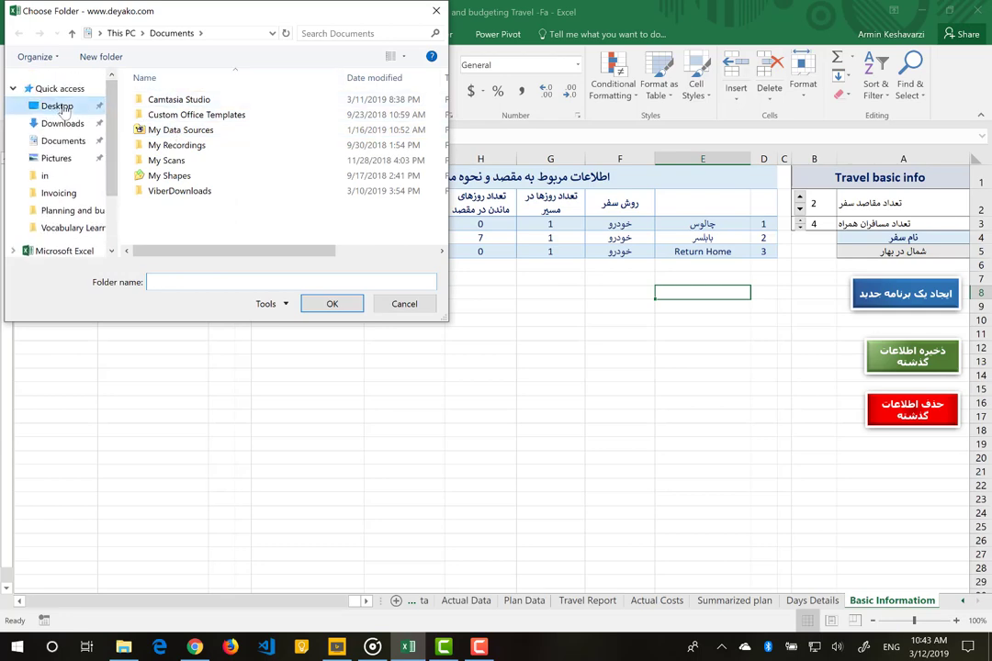
{"action": "left_click", "coordinate": [331, 304]}
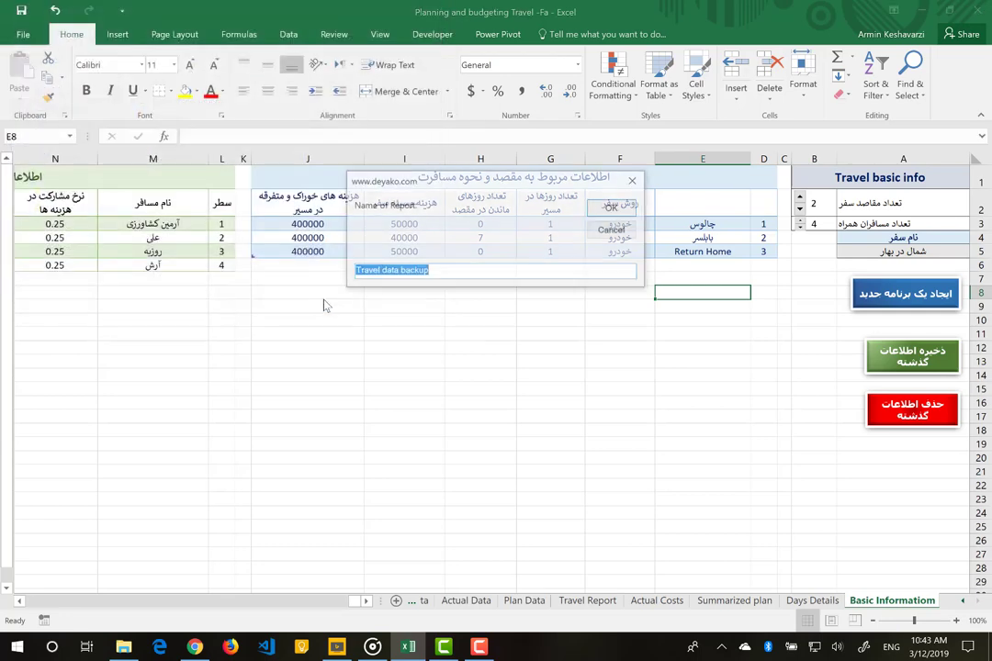
{"action": "left_click", "coordinate": [461, 267]}
{"action": "type", "text": "1"}
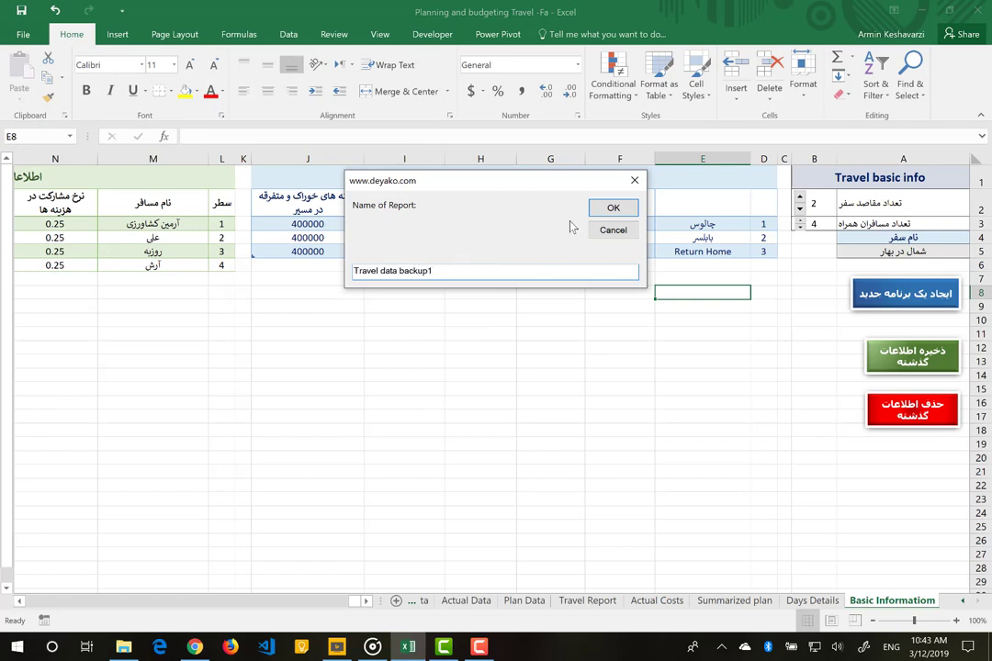
{"action": "left_click", "coordinate": [622, 210]}
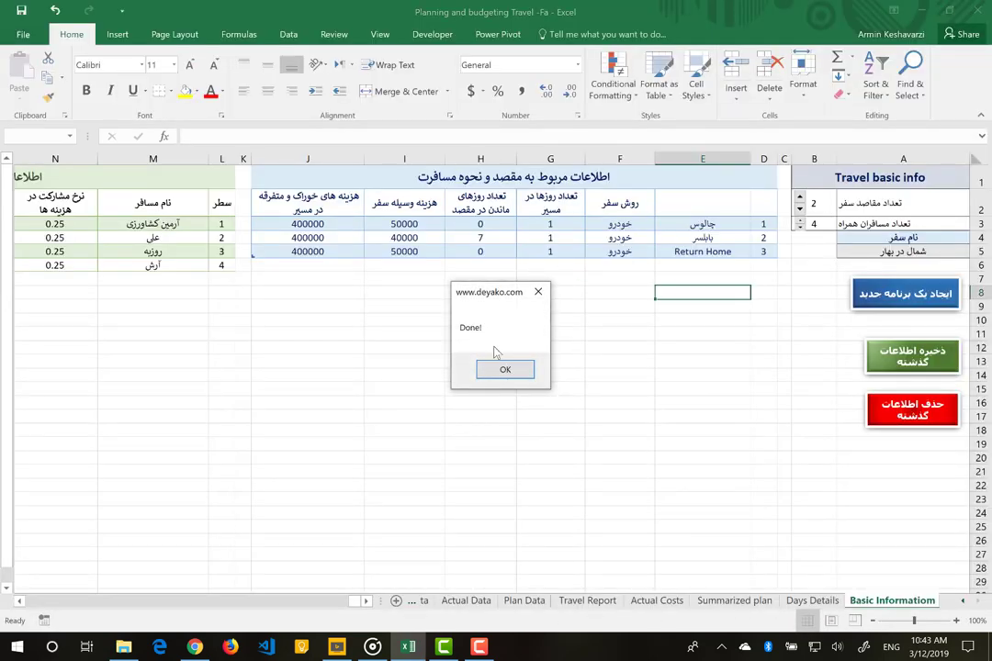
{"action": "left_click", "coordinate": [503, 369]}
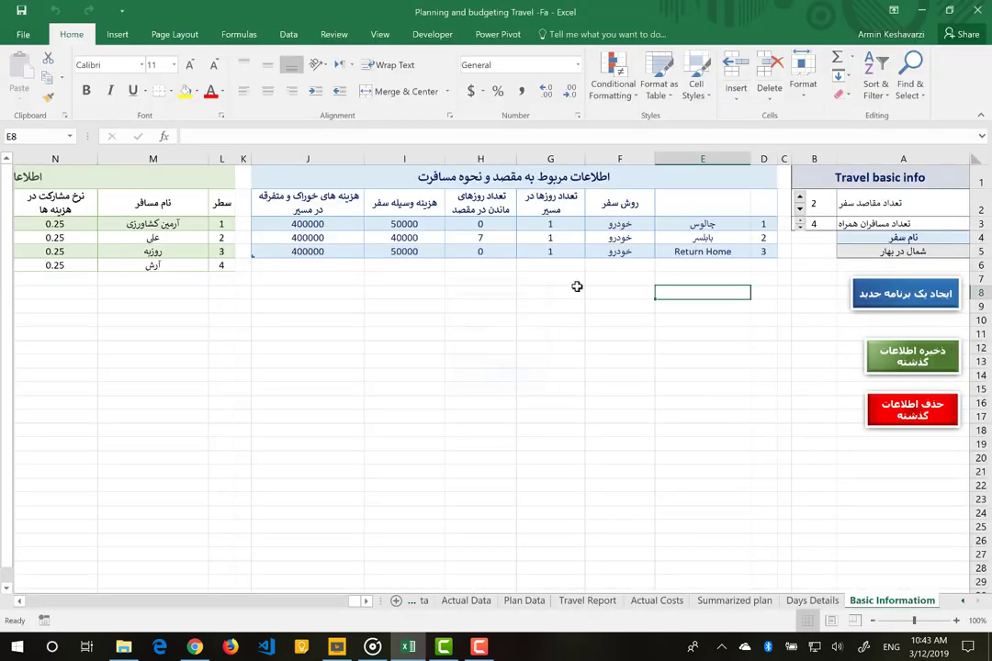
- Open Travel data backup1 from the desktop, check its Actual Data, BasicData and Plan Data sheets, and return to the planning workbook
{"action": "left_click", "coordinate": [922, 9]}
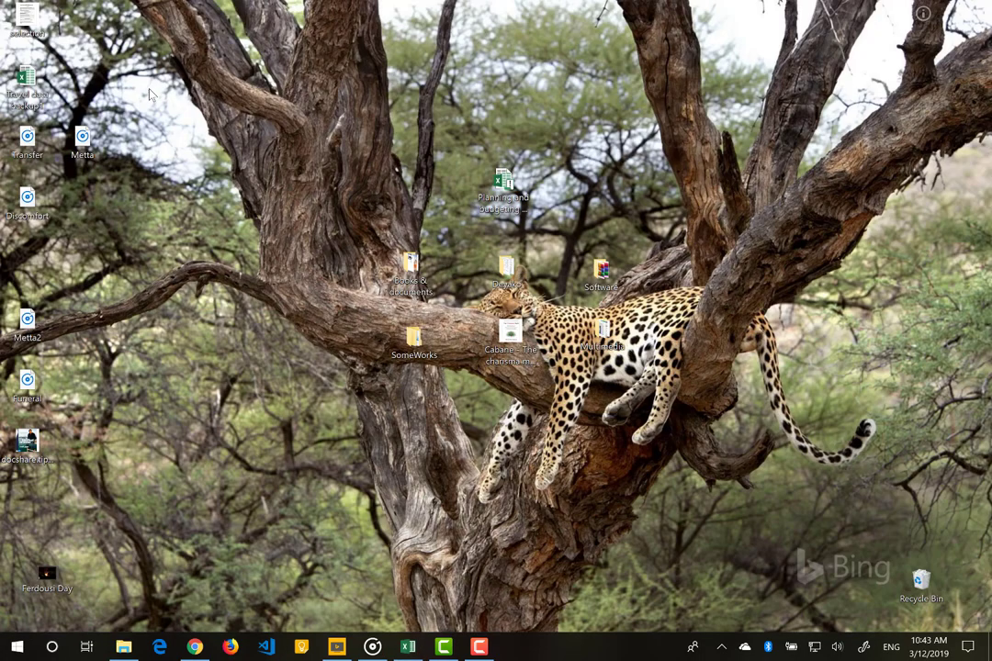
{"action": "double_click", "coordinate": [28, 81]}
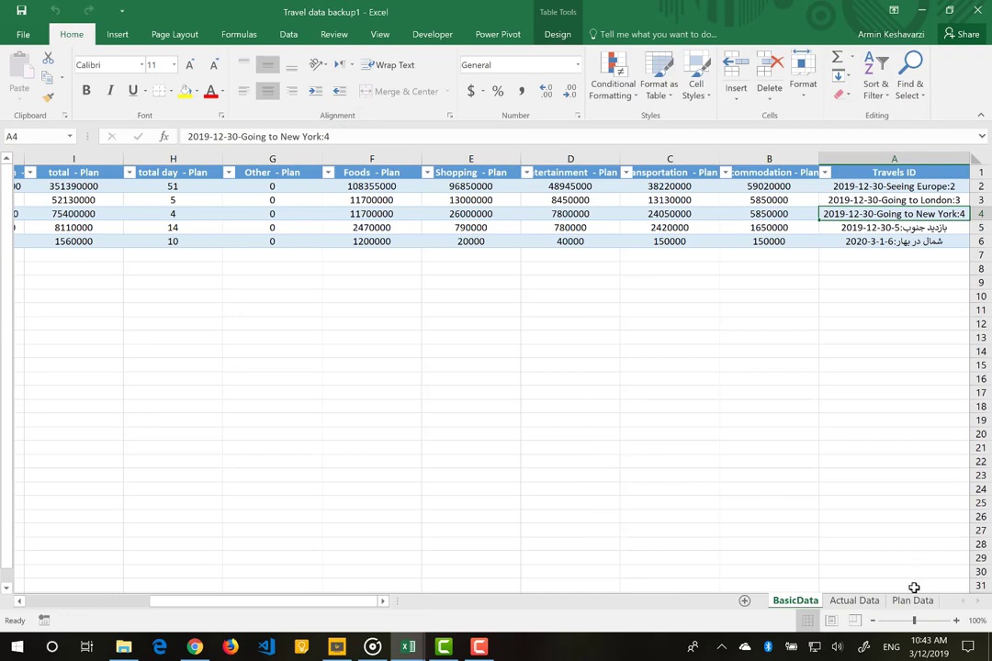
{"action": "left_click", "coordinate": [912, 600]}
{"action": "left_click", "coordinate": [854, 601]}
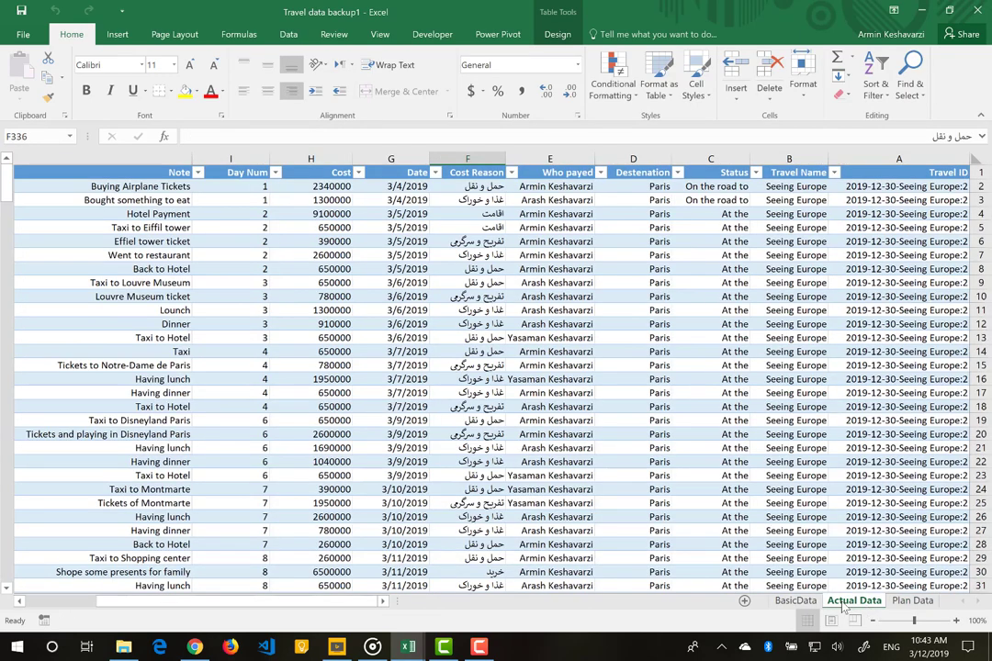
{"action": "left_click", "coordinate": [806, 602]}
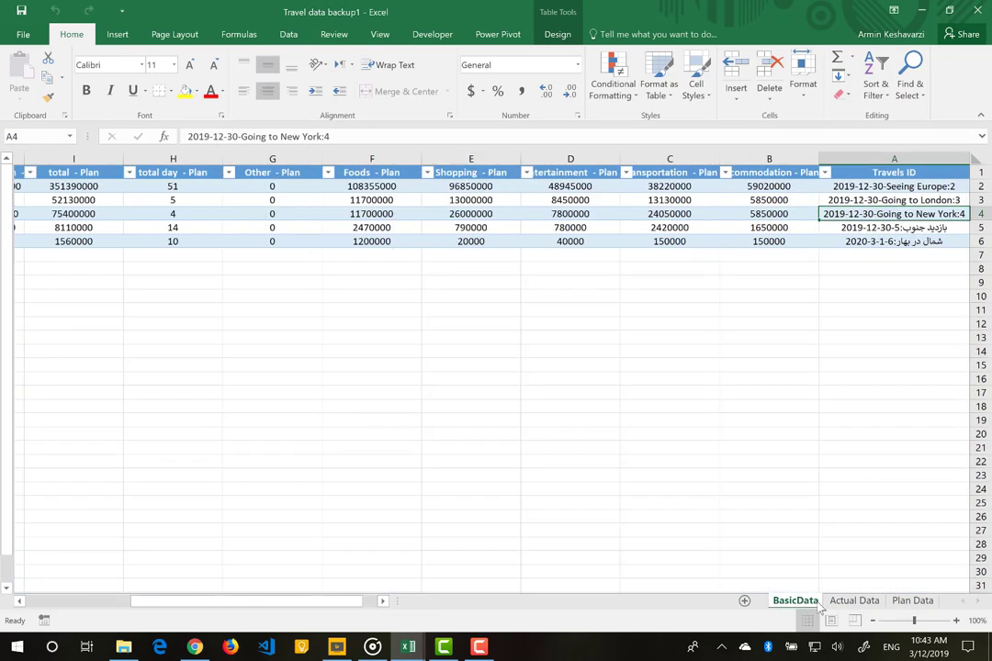
{"action": "left_click", "coordinate": [889, 602]}
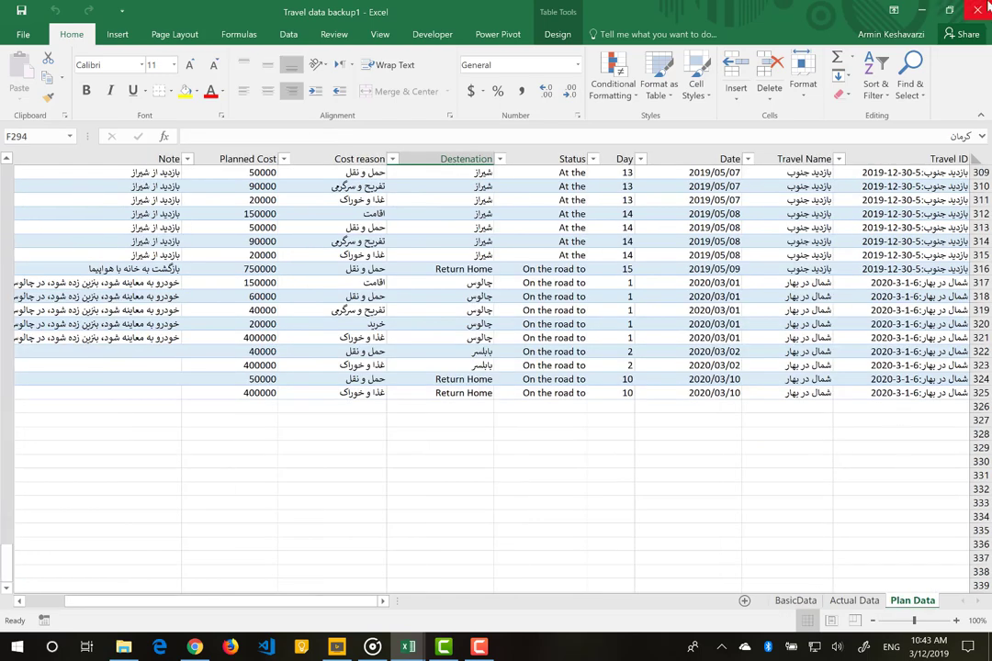
{"action": "key", "text": "ctrl+Tab"}
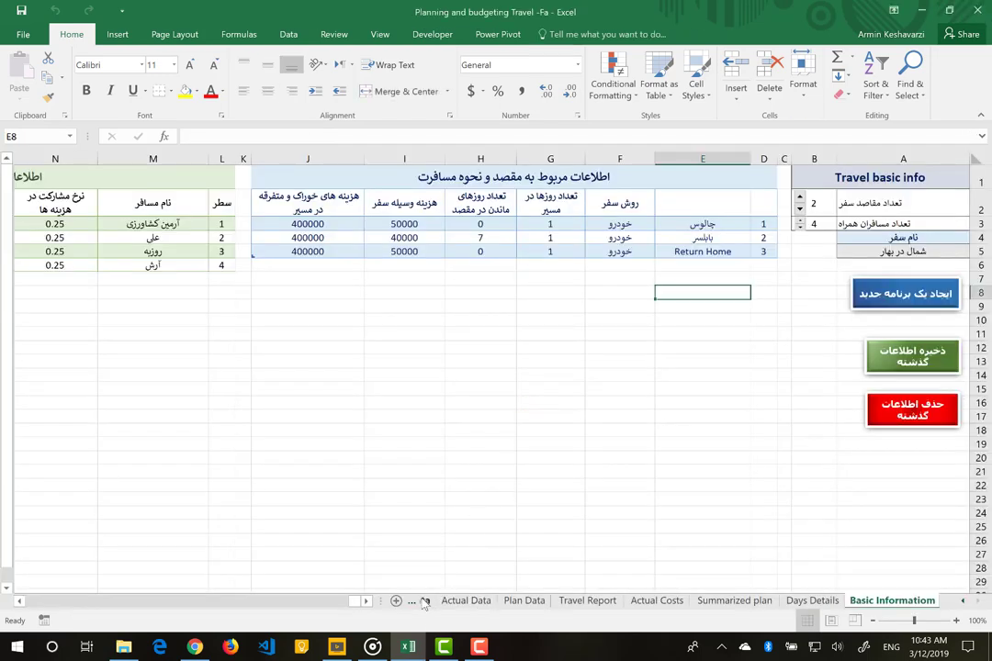
- Export the Travel Report sheet to the Desktop as the 'Analyze Report' PDF and show the desktop
{"action": "left_click", "coordinate": [412, 601]}
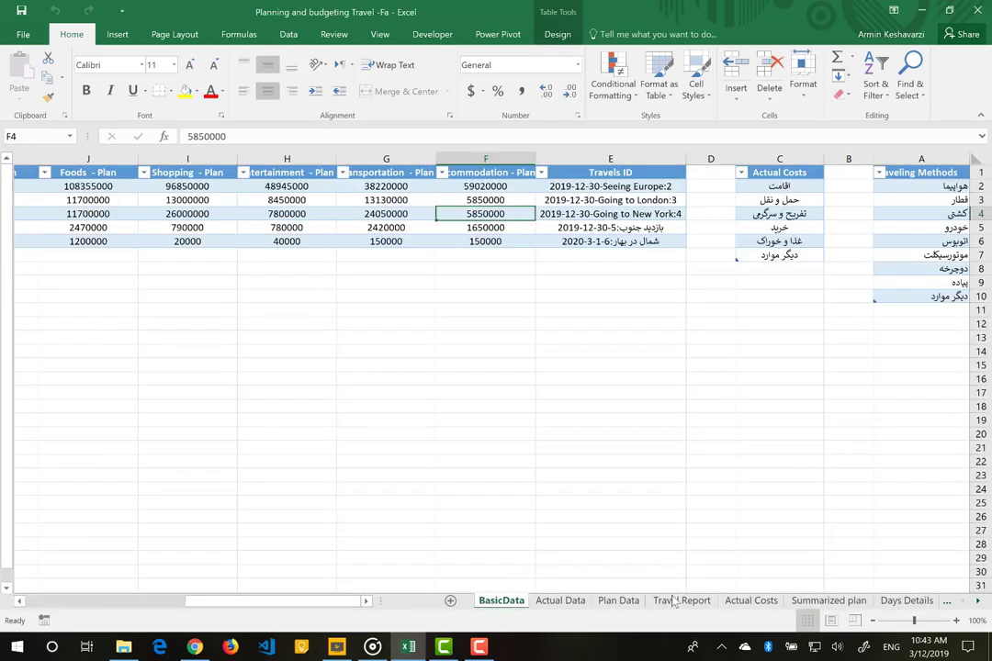
{"action": "left_click", "coordinate": [669, 601]}
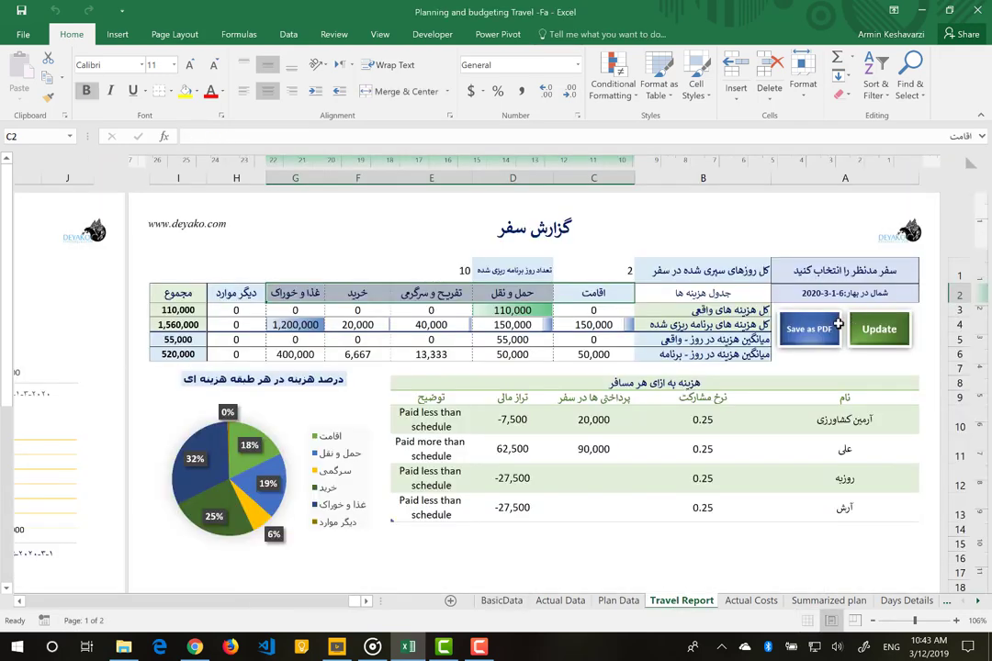
{"action": "left_click", "coordinate": [807, 331]}
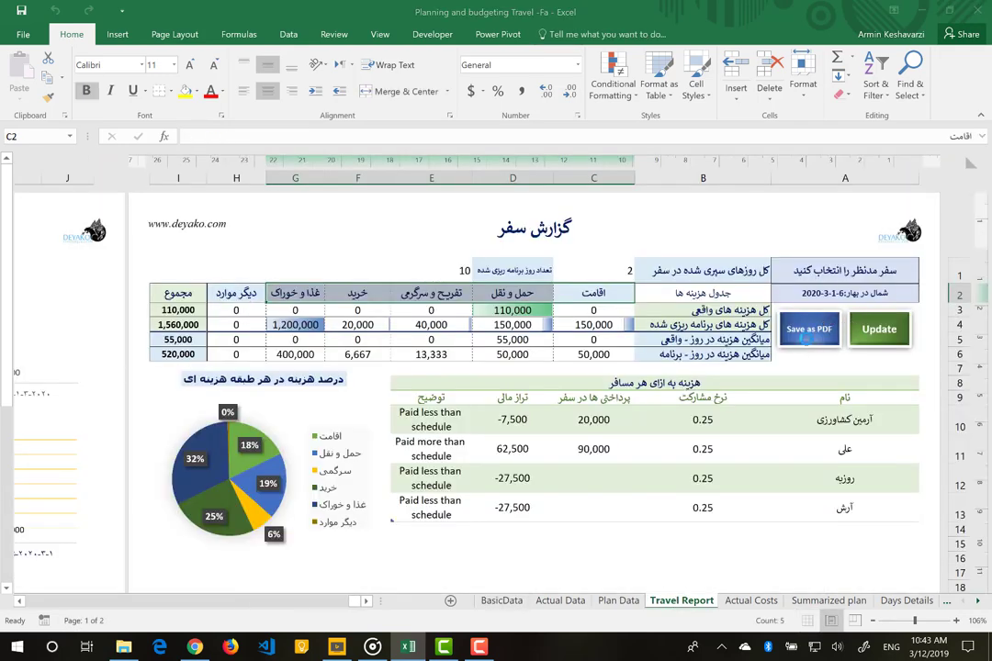
{"action": "left_click", "coordinate": [183, 165]}
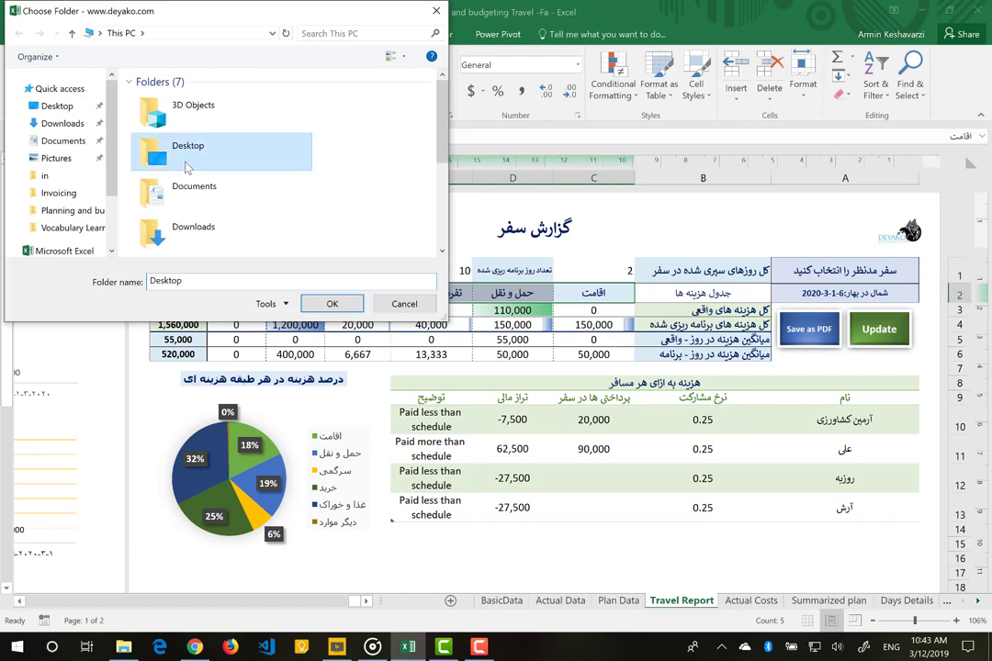
{"action": "left_click", "coordinate": [342, 312]}
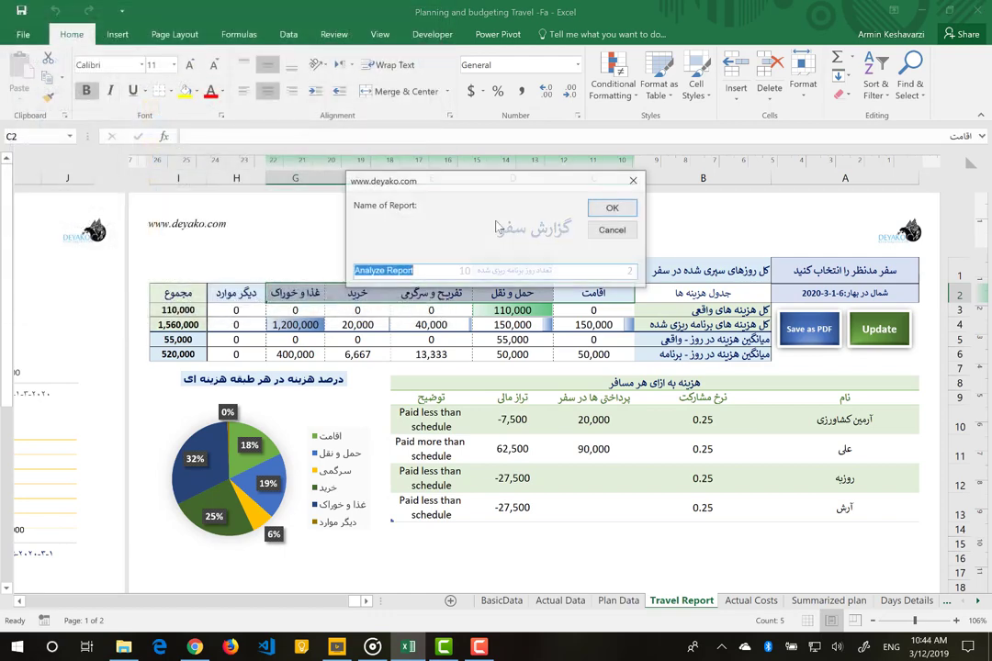
{"action": "left_click", "coordinate": [613, 209]}
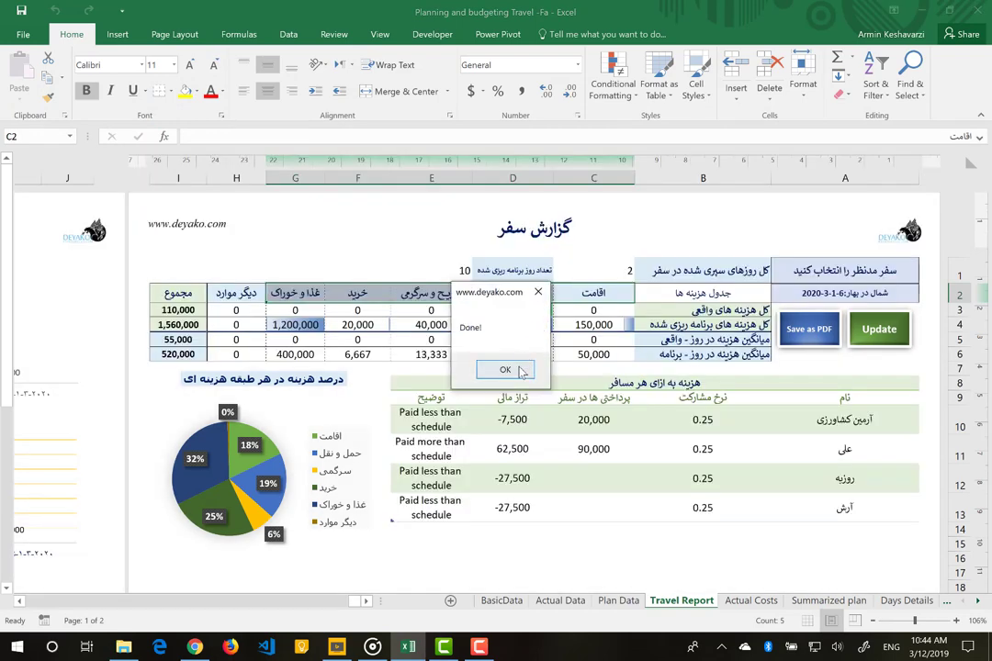
{"action": "left_click", "coordinate": [511, 369]}
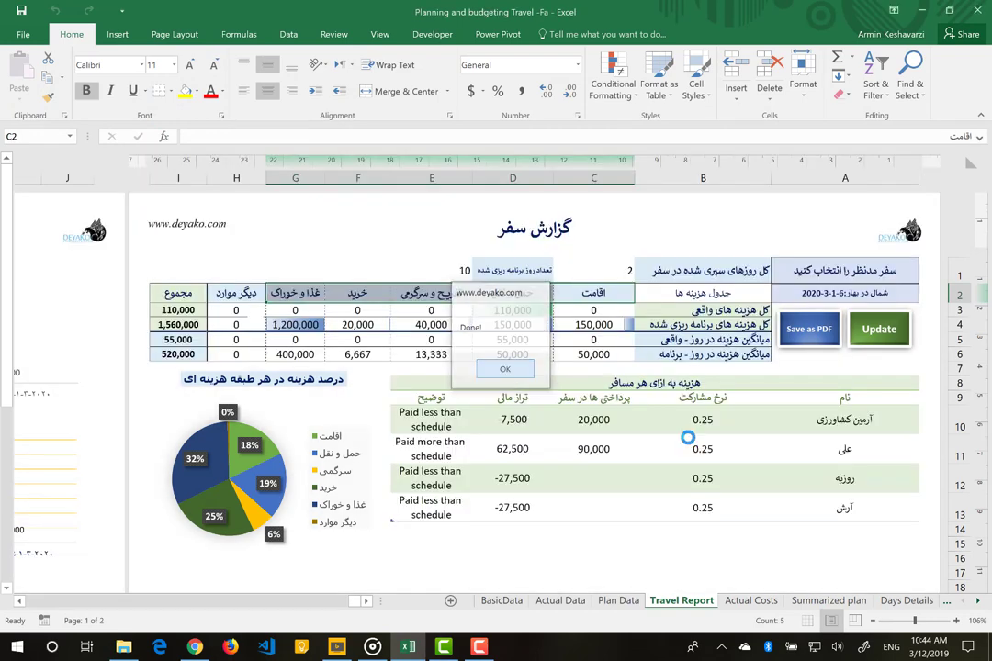
{"action": "key", "text": "super+d"}
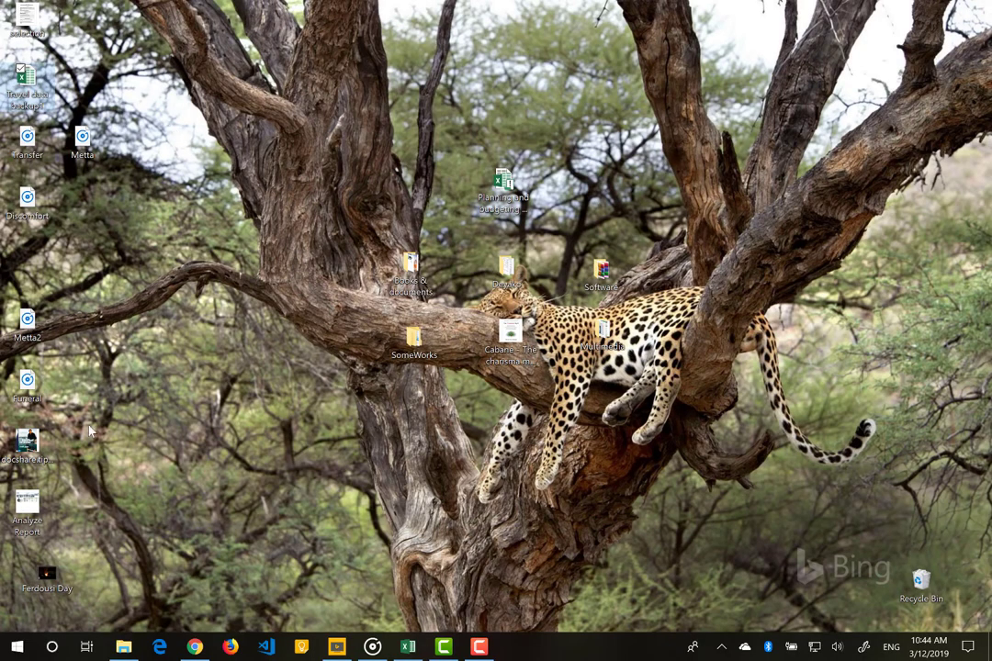
- Open Analyze Report in Foxit Reader, scroll through its two pages, close it and restore Excel
{"action": "double_click", "coordinate": [26, 520]}
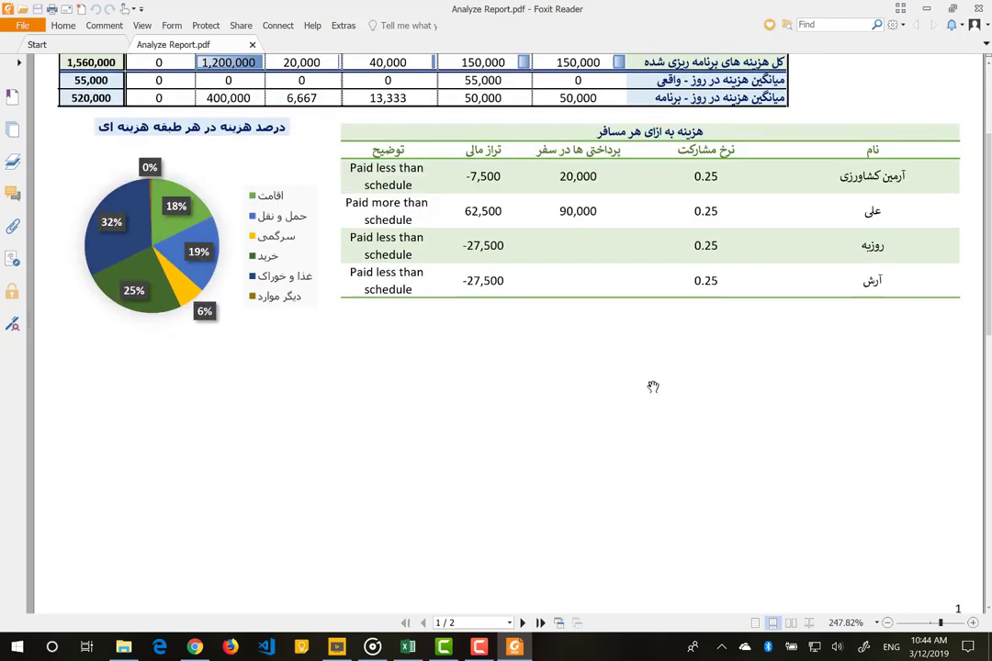
{"action": "scroll", "coordinate": [653, 386], "scroll_direction": "down", "scroll_amount": 1}
{"action": "scroll", "coordinate": [653, 387], "scroll_direction": "down", "scroll_amount": 3}
{"action": "scroll", "coordinate": [653, 386], "scroll_direction": "down", "scroll_amount": 3}
{"action": "scroll", "coordinate": [653, 387], "scroll_direction": "down", "scroll_amount": 4}
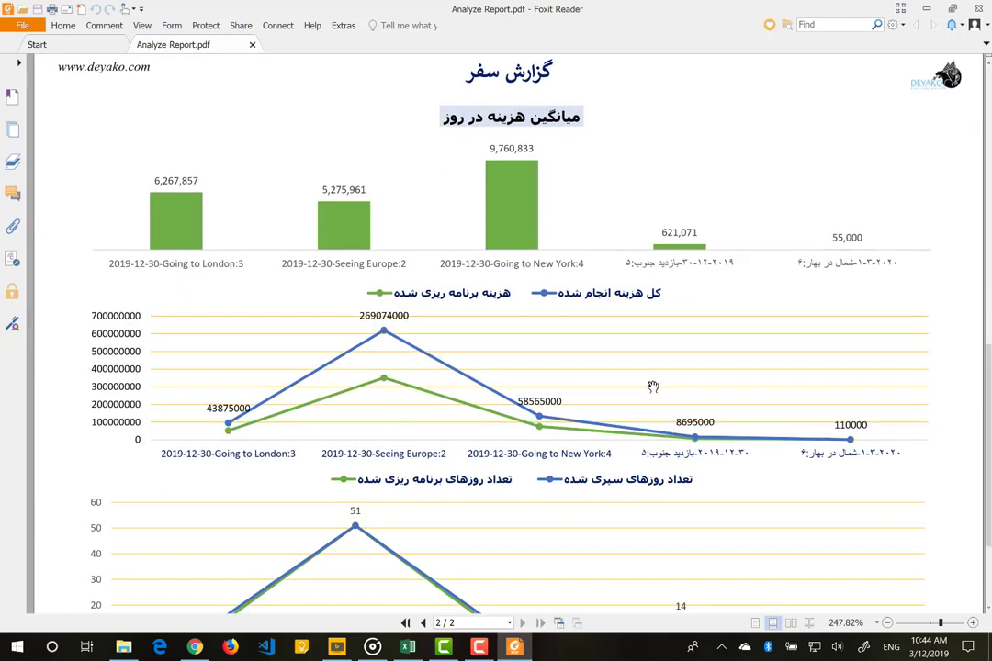
{"action": "scroll", "coordinate": [653, 386], "scroll_direction": "down", "scroll_amount": 3}
{"action": "scroll", "coordinate": [653, 387], "scroll_direction": "up", "scroll_amount": 10}
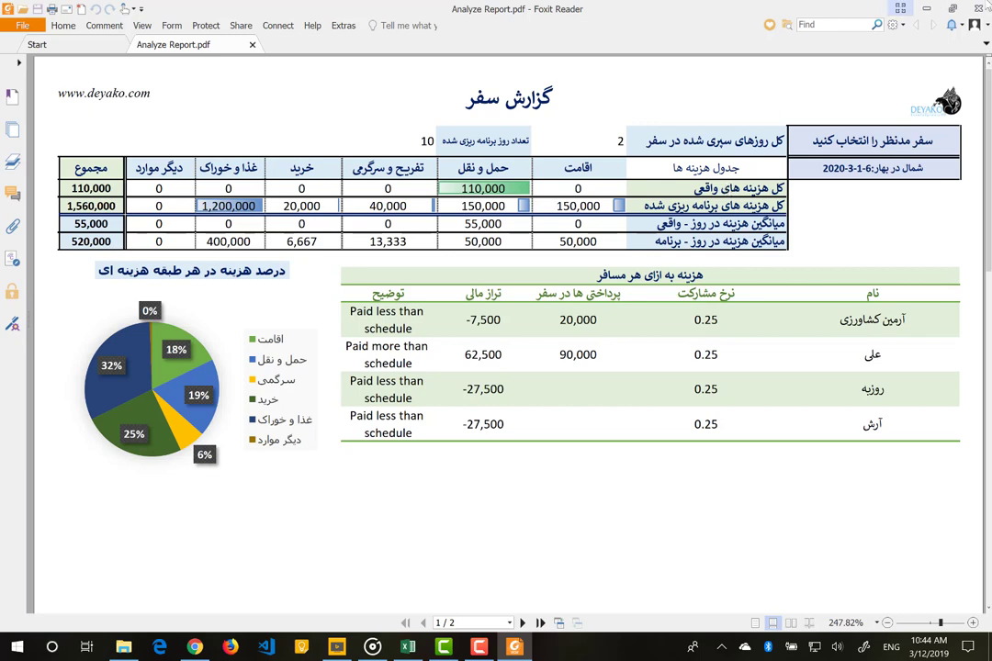
{"action": "left_click", "coordinate": [977, 8]}
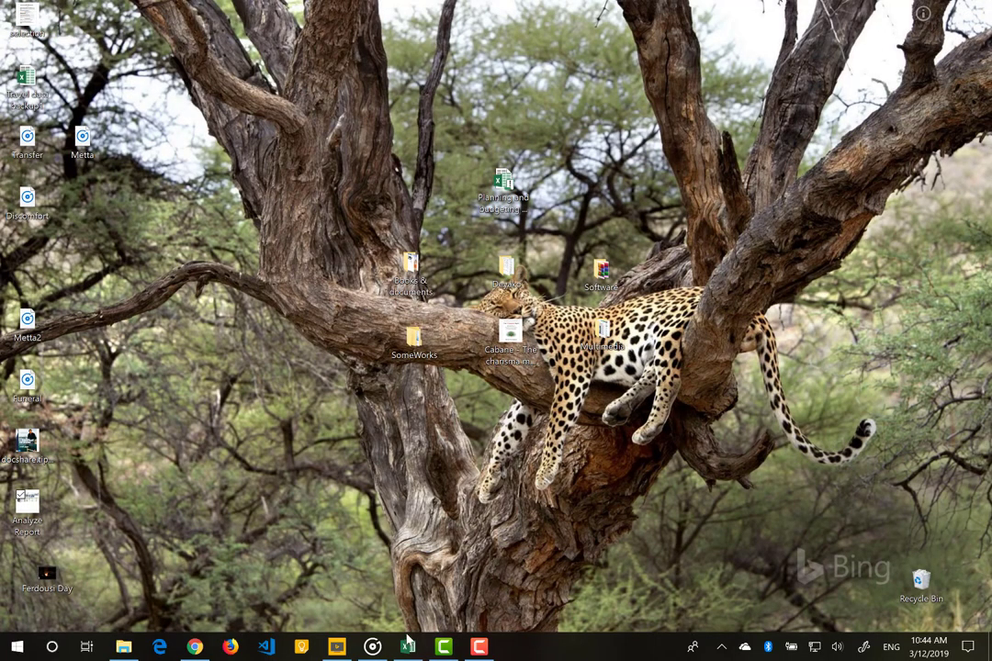
{"action": "left_click", "coordinate": [408, 643]}
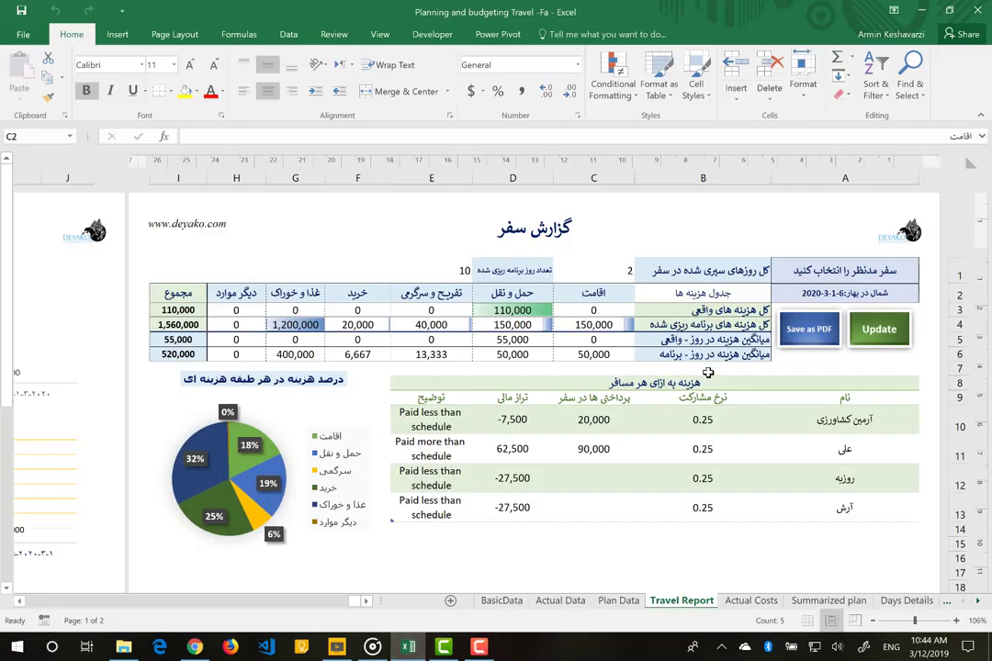